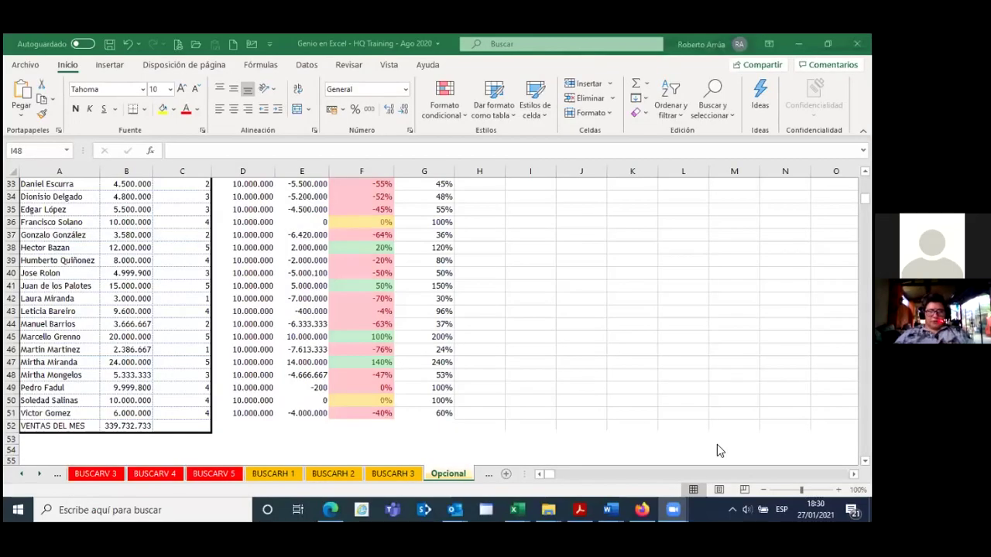
Step: Move past the BUSCARH 3 and Opcional sheets to the Fun. Lógicas 1 sheet
{"action": "left_click", "coordinate": [452, 473]}
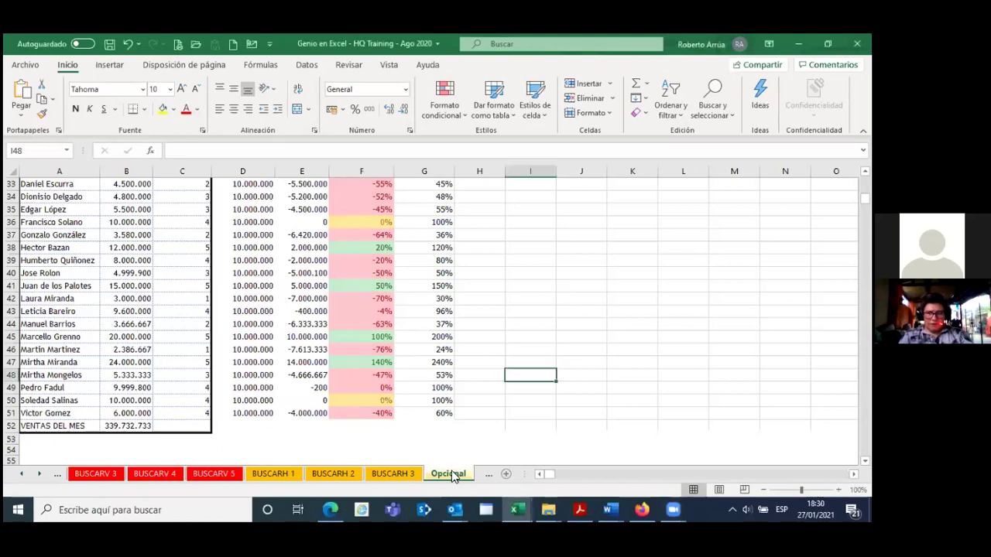
{"action": "left_click", "coordinate": [391, 474]}
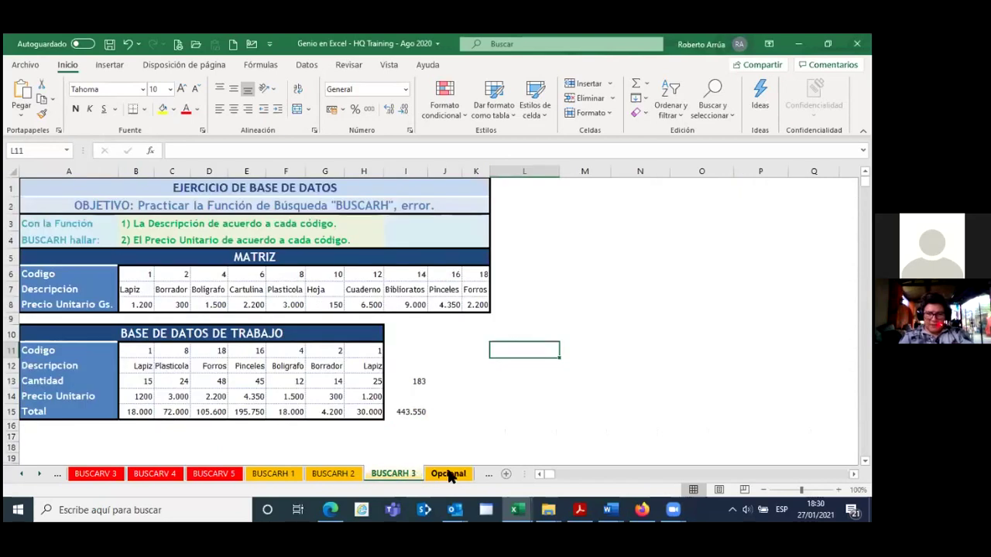
{"action": "left_click", "coordinate": [448, 474]}
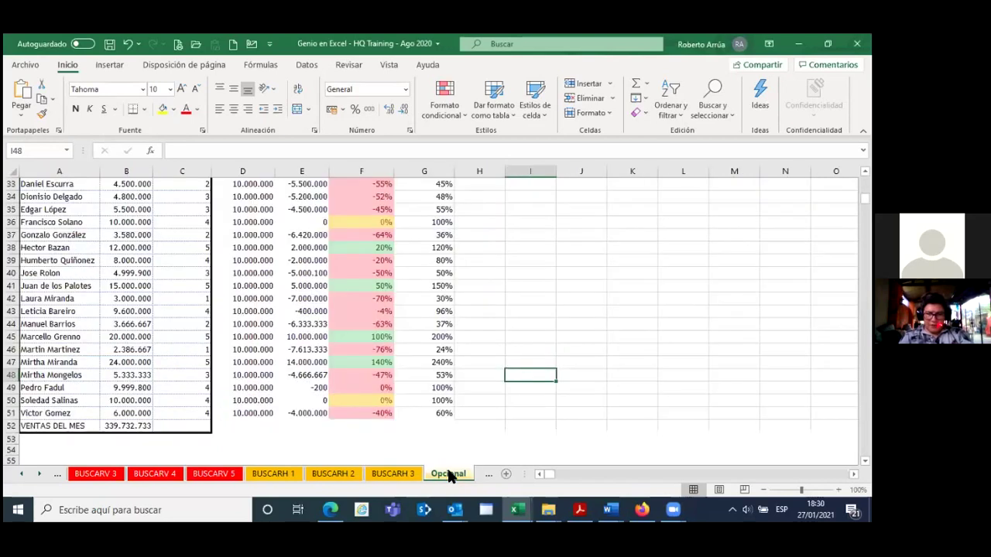
{"action": "left_click", "coordinate": [488, 474]}
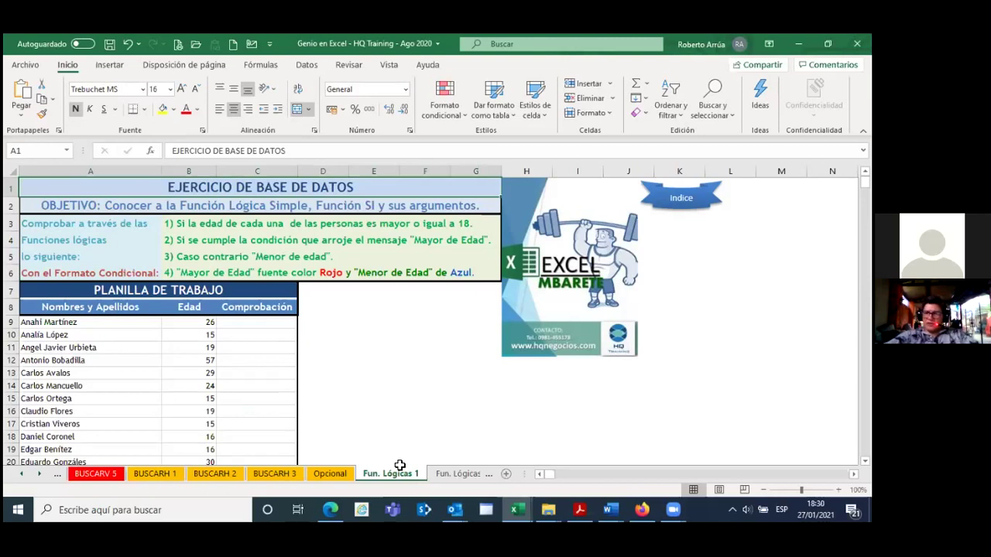
{"action": "key", "text": "XF86AudioLowerVolume"}
{"action": "key", "text": "XF86AudioLowerVolume"}
{"action": "key", "text": "XF86AudioLowerVolume"}
{"action": "key", "text": "XF86AudioRaiseVolume"}
{"action": "key", "text": "XF86AudioRaiseVolume"}
{"action": "key", "text": "XF86AudioRaiseVolume"}
{"action": "key", "text": "XF86AudioRaiseVolume"}
{"action": "key", "text": "XF86AudioRaiseVolume"}
{"action": "key", "text": "XF86AudioRaiseVolume"}
{"action": "key", "text": "XF86AudioRaiseVolume"}
{"action": "key", "text": "XF86AudioRaiseVolume"}
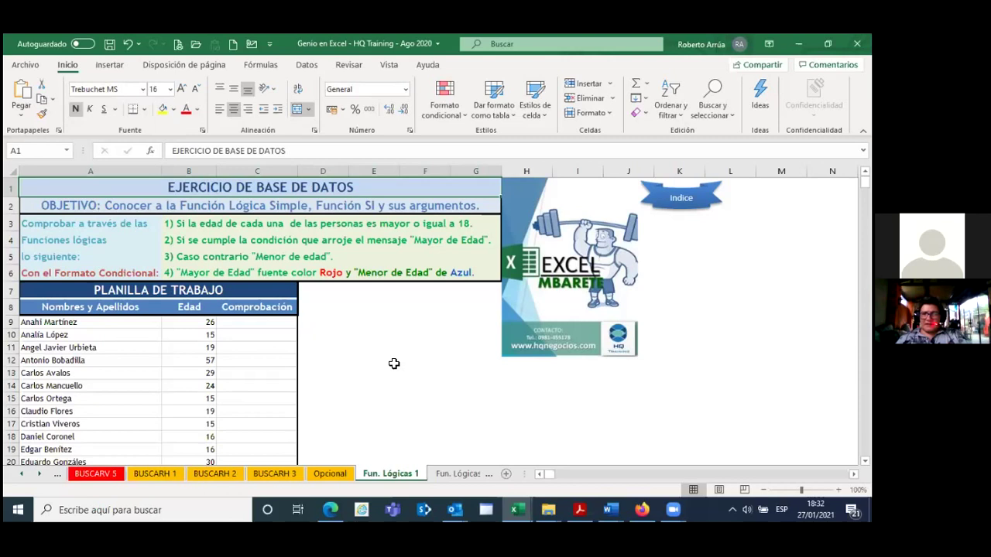
{"action": "left_click", "coordinate": [266, 328]}
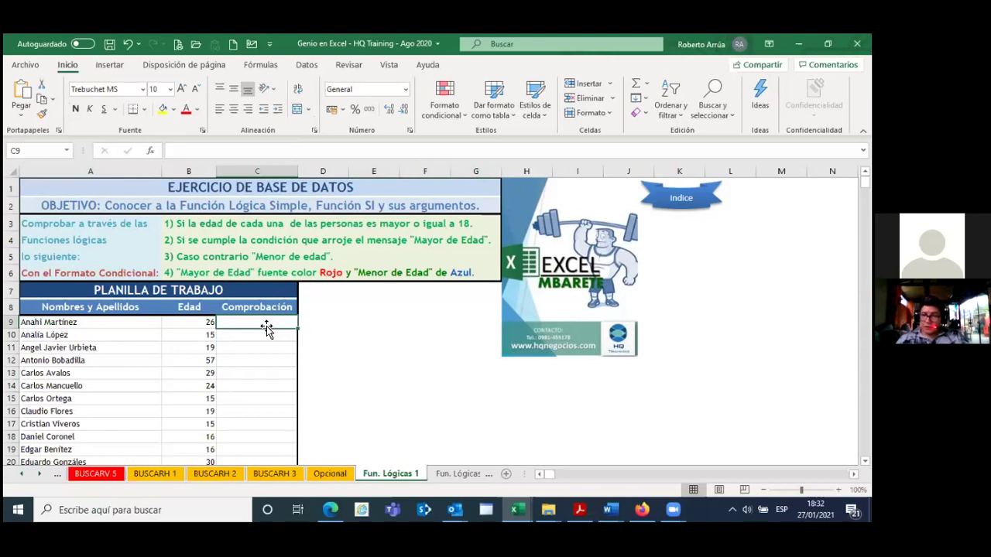
Step: Enter +B9>=18 in C9 so it tests the age 26 and shows VERDADERO
{"action": "type", "text": "+"}
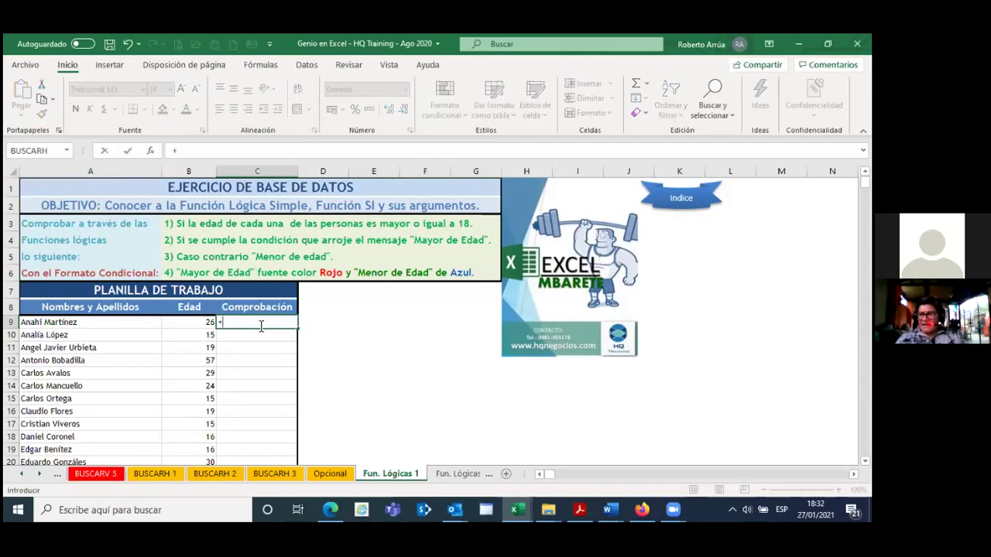
{"action": "left_click", "coordinate": [201, 325]}
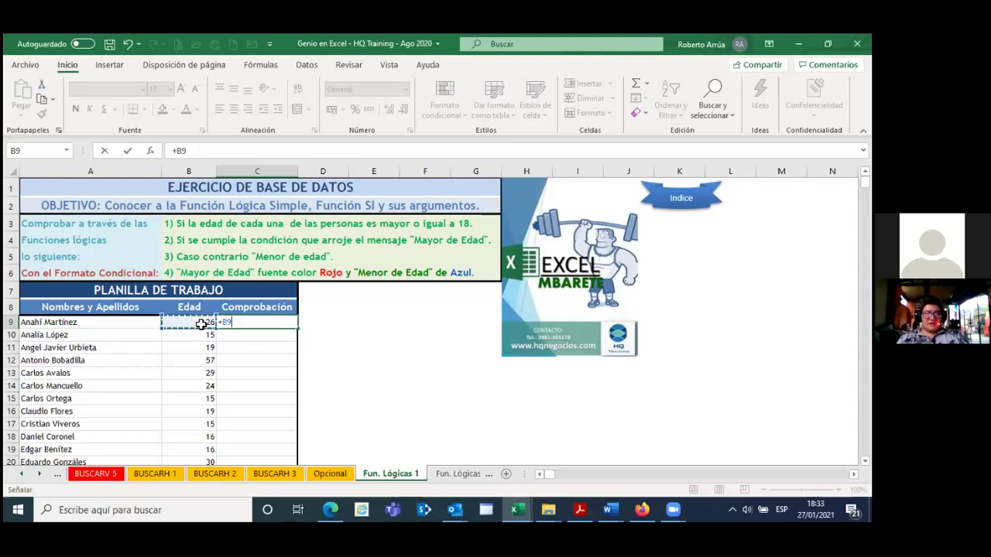
{"action": "type", "text": ">"}
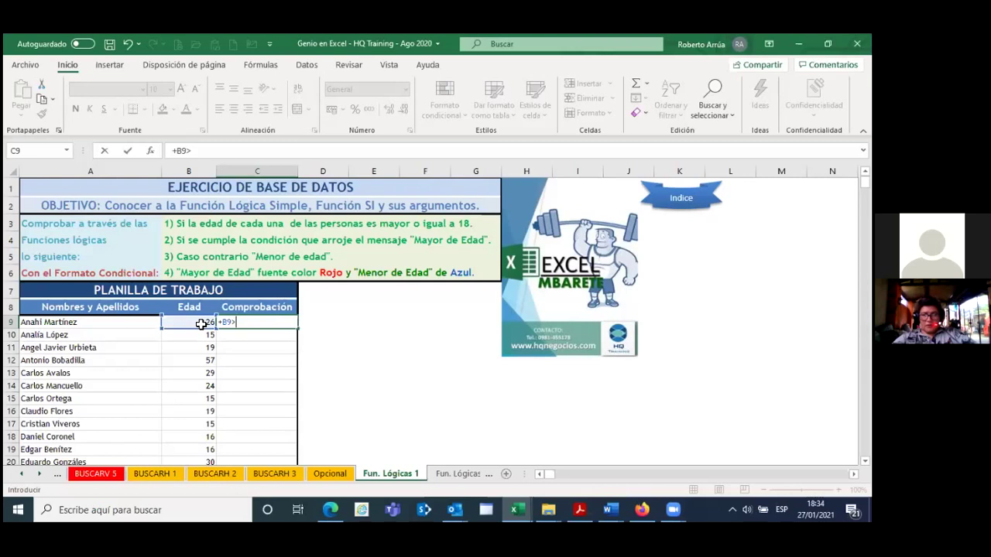
{"action": "type", "text": "="}
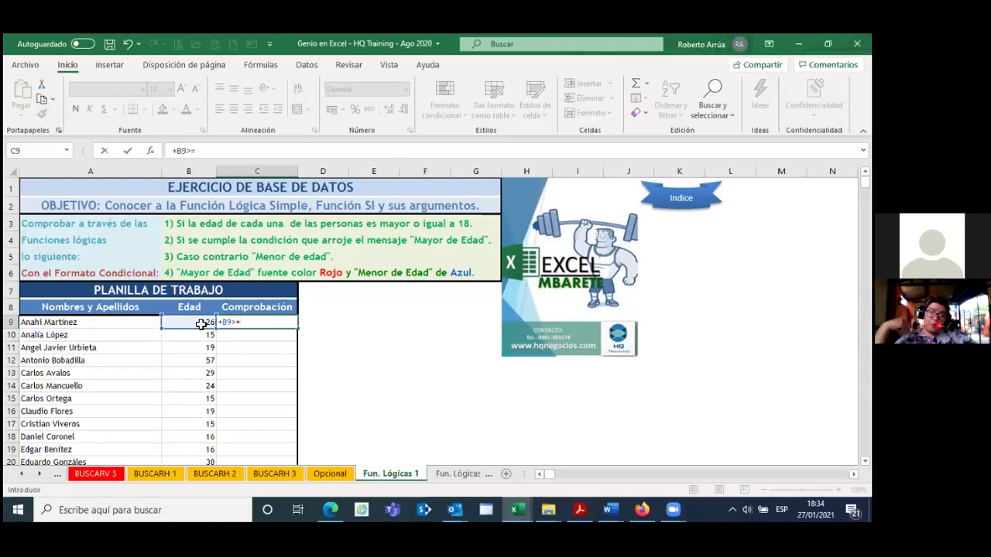
{"action": "type", "text": "18"}
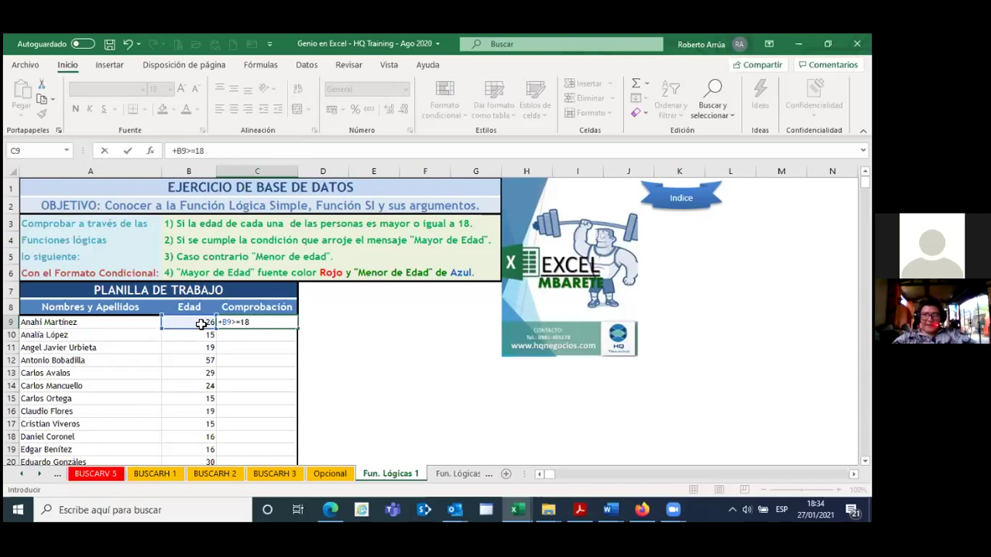
{"action": "key", "text": "Return"}
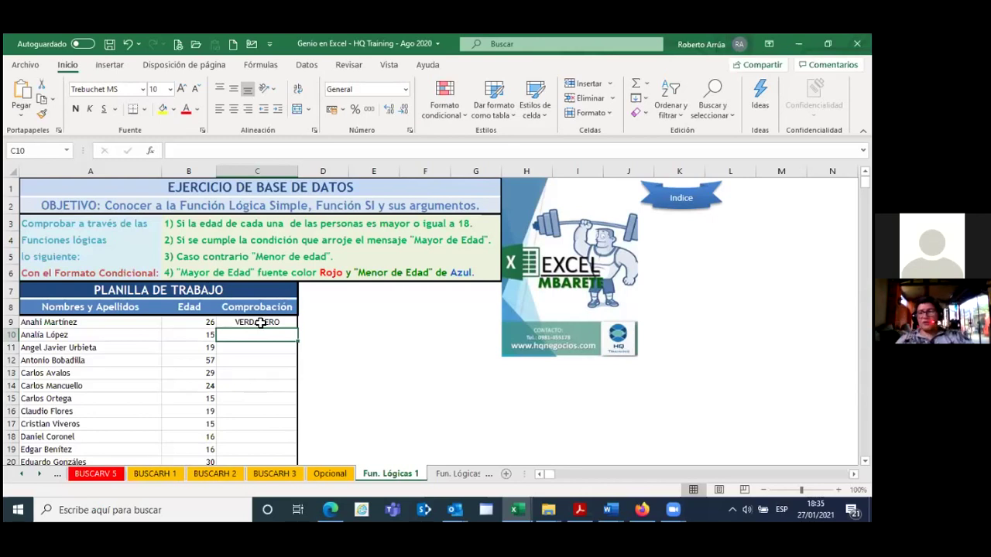
Step: Fill C9's age check down the Comprobación column, then delete the results in C9:C20
{"action": "left_click", "coordinate": [260, 324]}
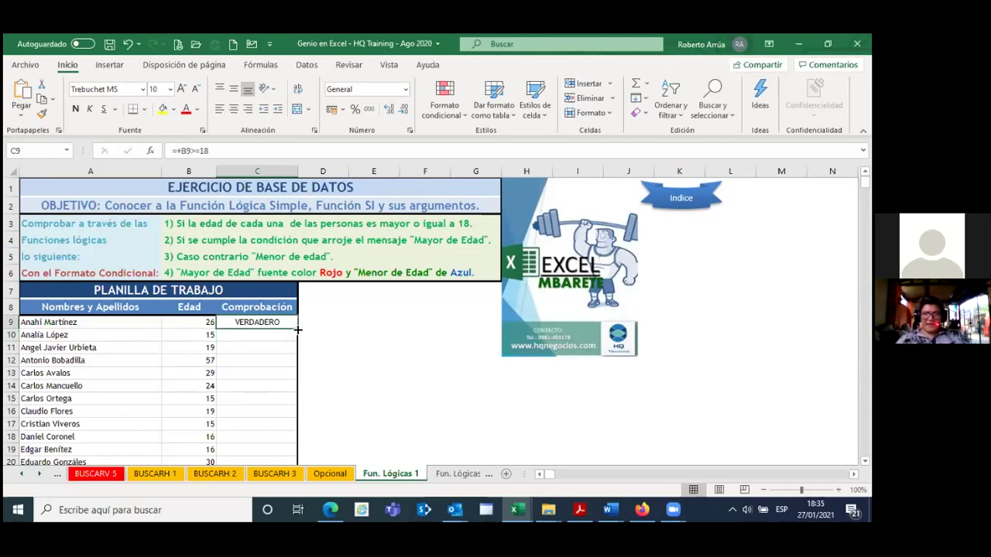
{"action": "double_click", "coordinate": [297, 331]}
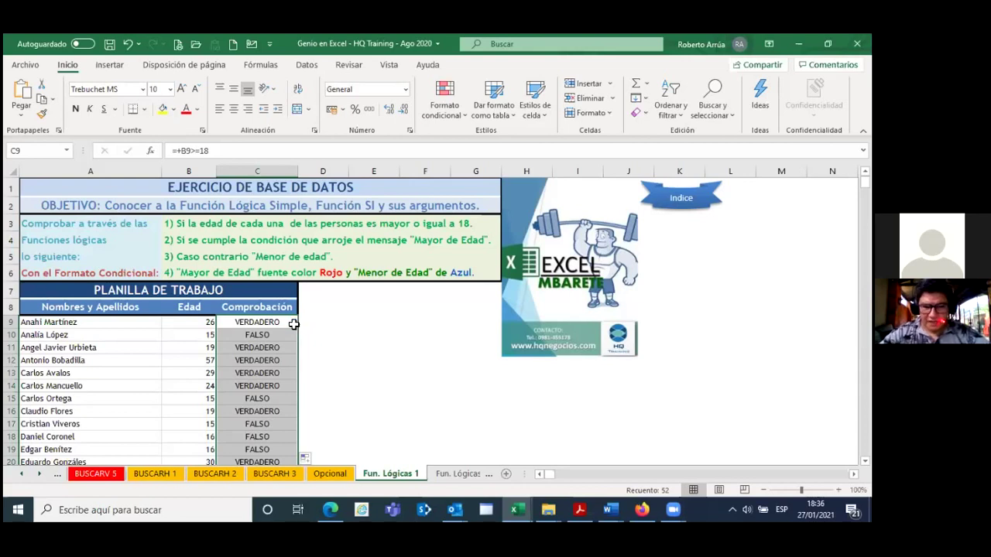
{"action": "key", "text": "Delete"}
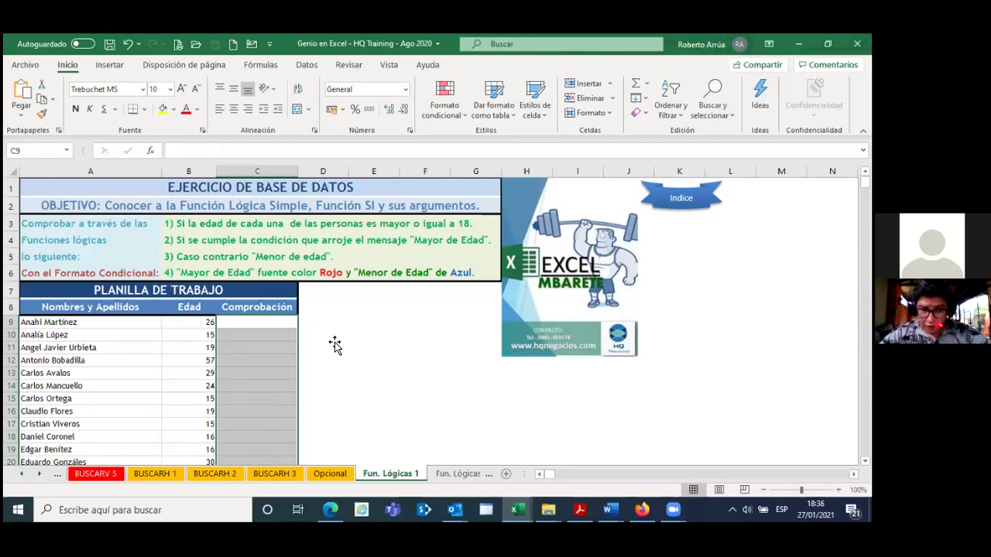
{"action": "left_click", "coordinate": [335, 346]}
{"action": "left_click", "coordinate": [247, 321]}
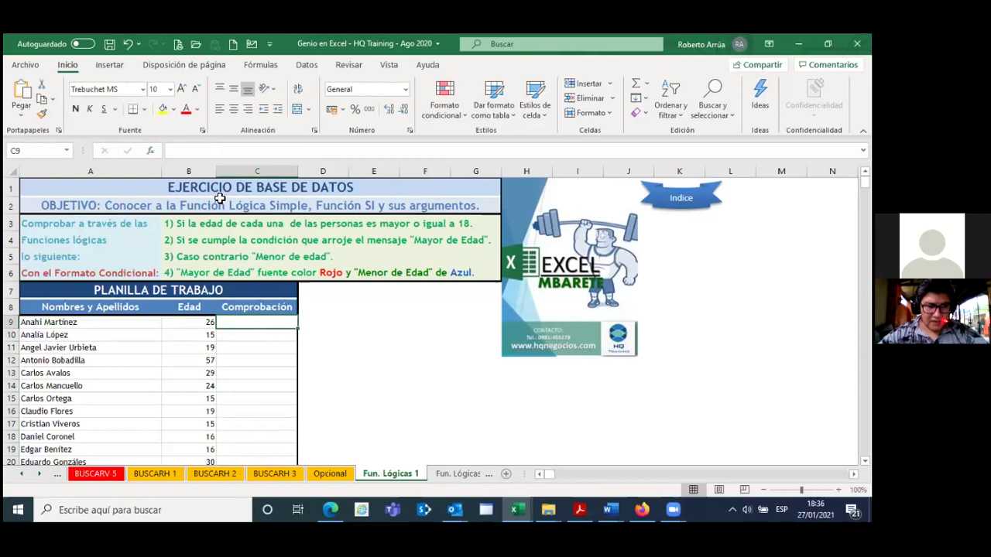
Step: In Insertar función for C9, filter to the Lógica category and select SI
{"action": "left_click", "coordinate": [151, 152]}
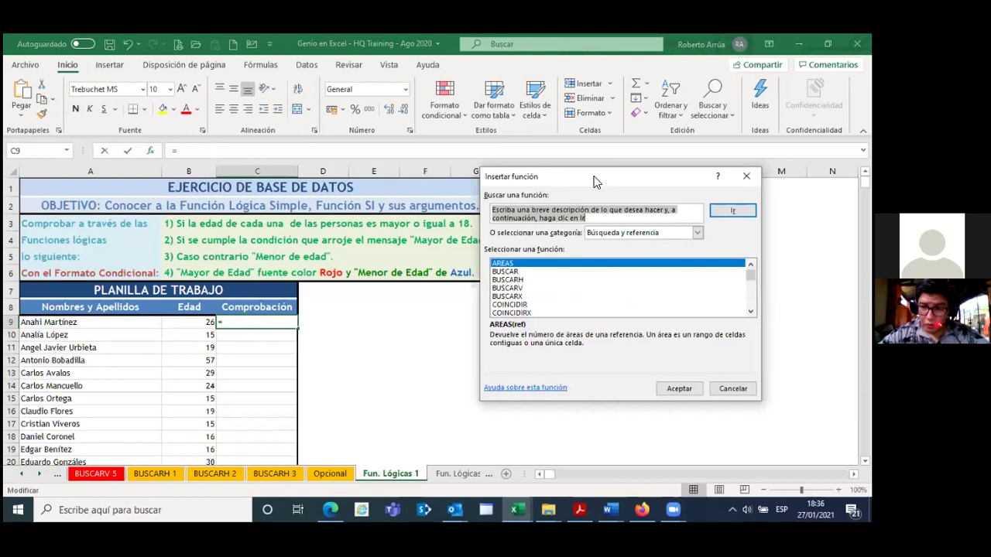
{"action": "left_click_drag", "start_coordinate": [596, 181], "coordinate": [517, 143]}
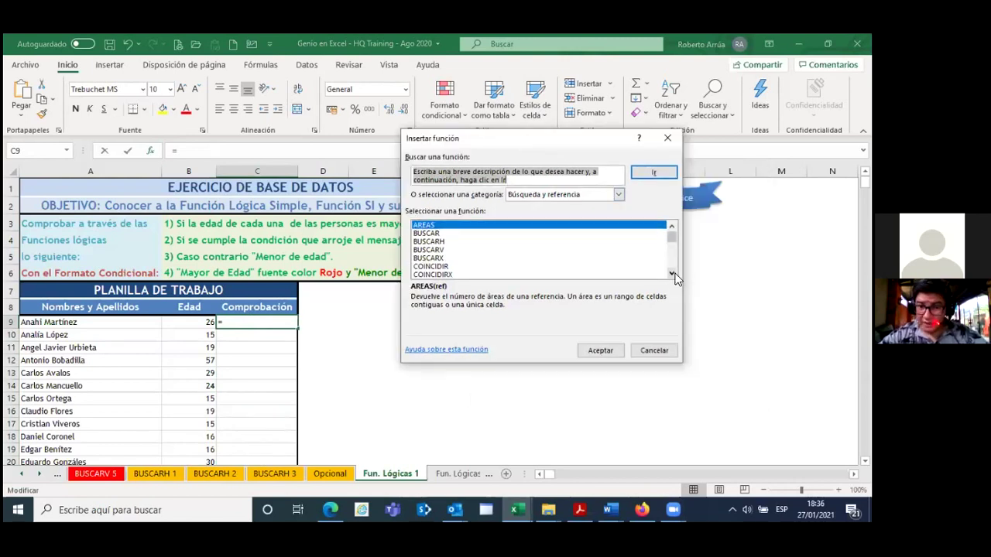
{"action": "scroll", "coordinate": [673, 274], "scroll_direction": "down", "scroll_amount": 1}
{"action": "scroll", "coordinate": [674, 274], "scroll_direction": "down", "scroll_amount": 1}
{"action": "scroll", "coordinate": [674, 275], "scroll_direction": "down", "scroll_amount": 1}
{"action": "scroll", "coordinate": [673, 274], "scroll_direction": "down", "scroll_amount": 1}
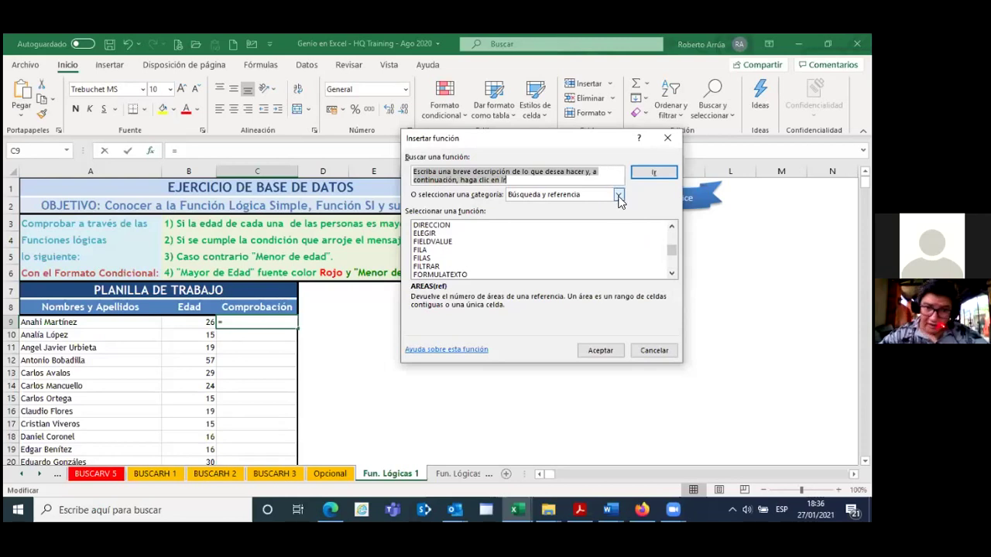
{"action": "left_click", "coordinate": [619, 196]}
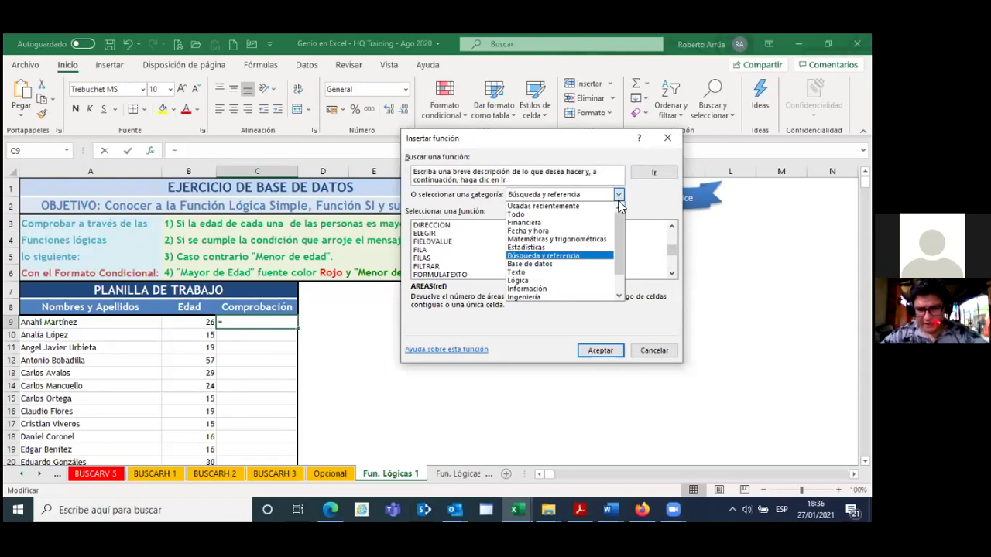
{"action": "left_click", "coordinate": [562, 282]}
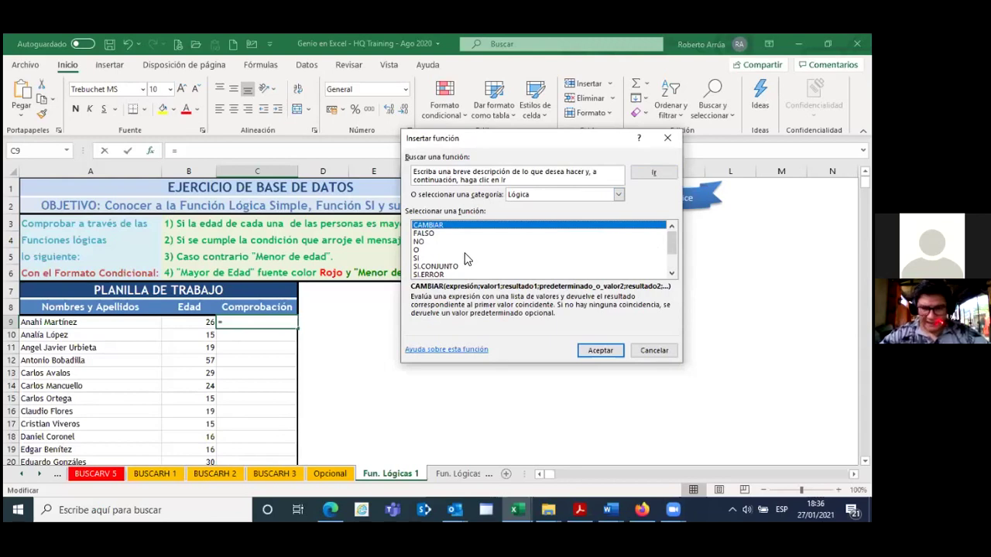
{"action": "left_click", "coordinate": [417, 259]}
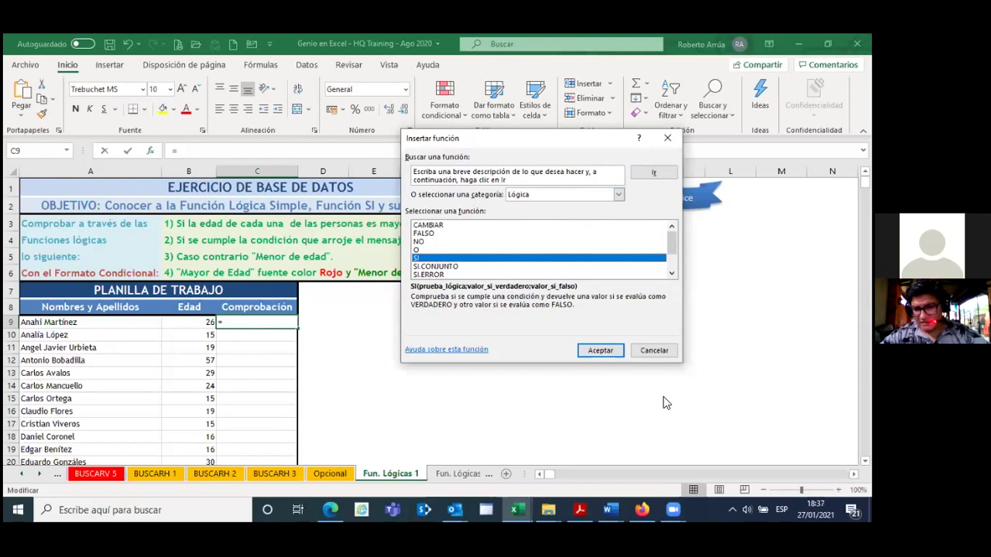
Step: Set the SI function's Prueba_lógica argument to B9>=18
{"action": "left_click", "coordinate": [601, 351]}
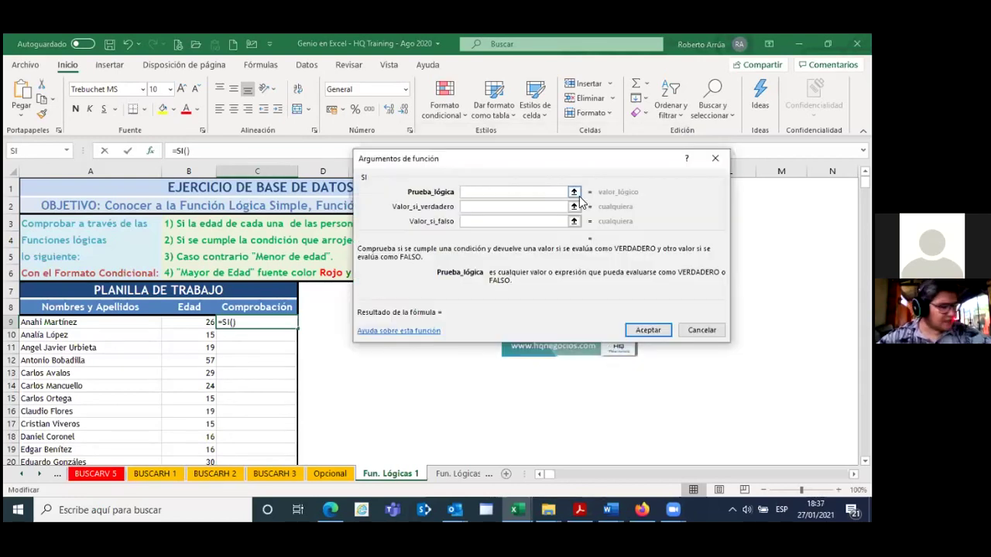
{"action": "left_click", "coordinate": [574, 192]}
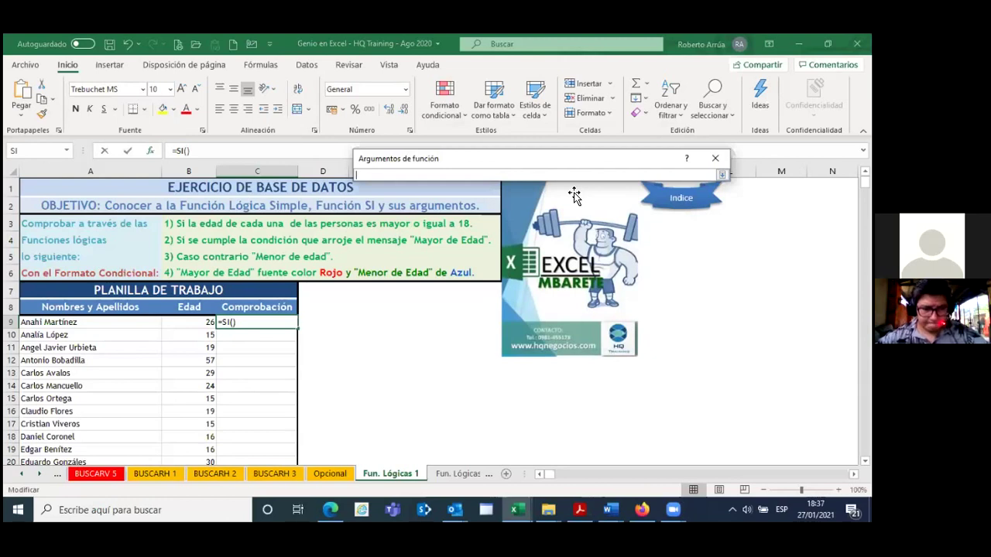
{"action": "left_click", "coordinate": [211, 323]}
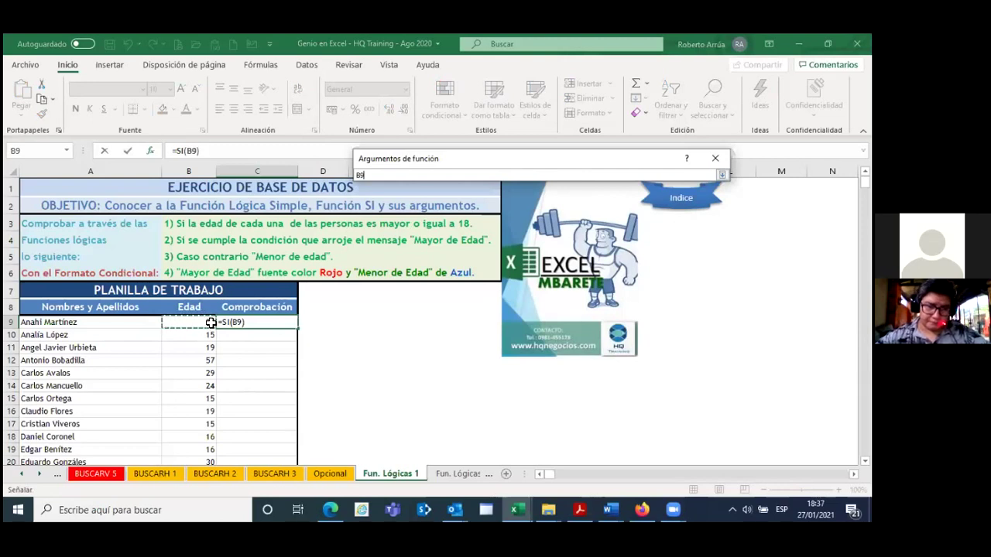
{"action": "type", "text": ">"}
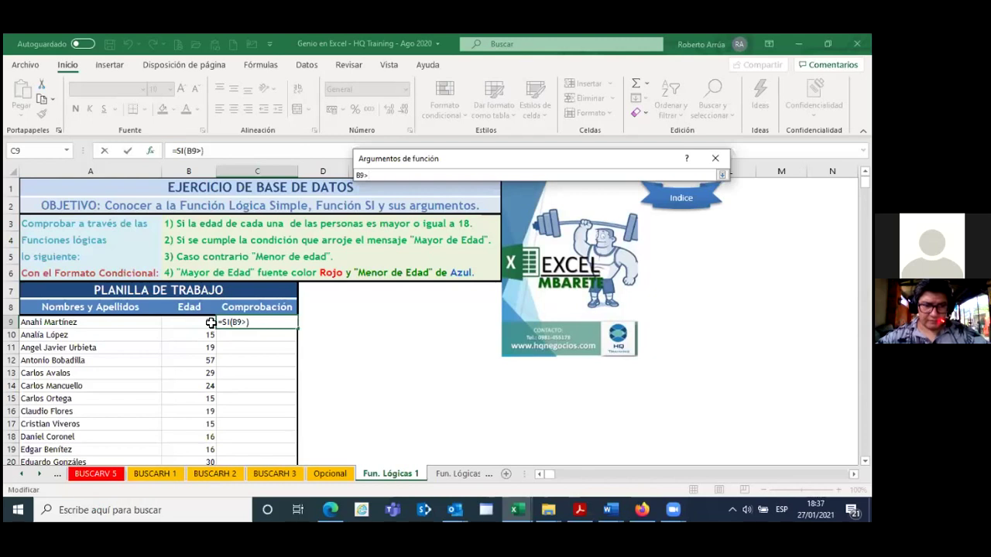
{"action": "type", "text": "="}
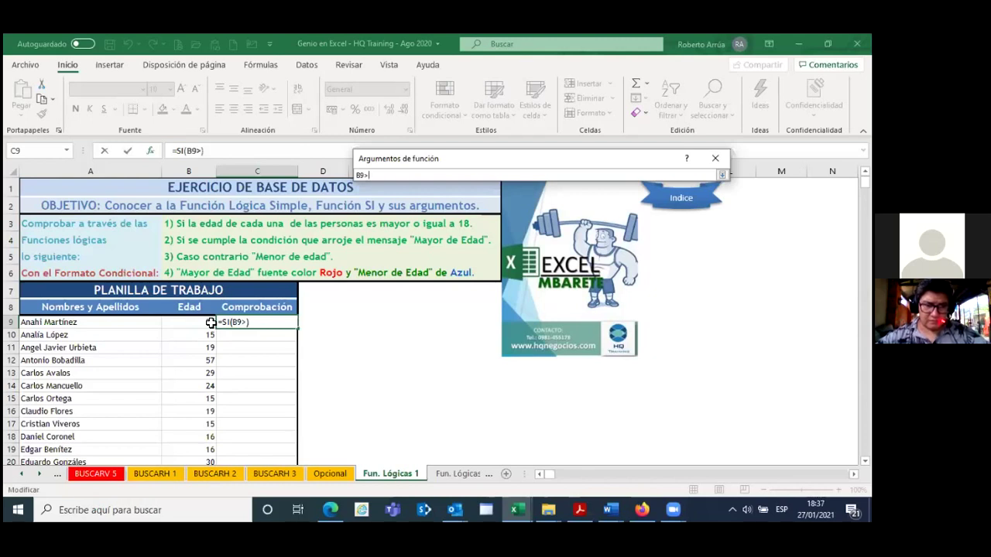
{"action": "type", "text": "18"}
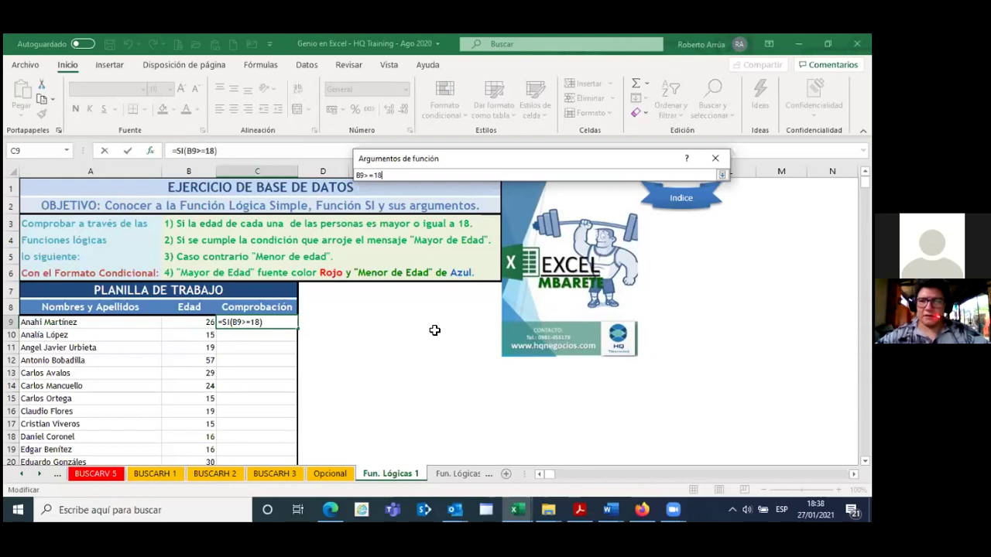
{"action": "key", "text": "Return"}
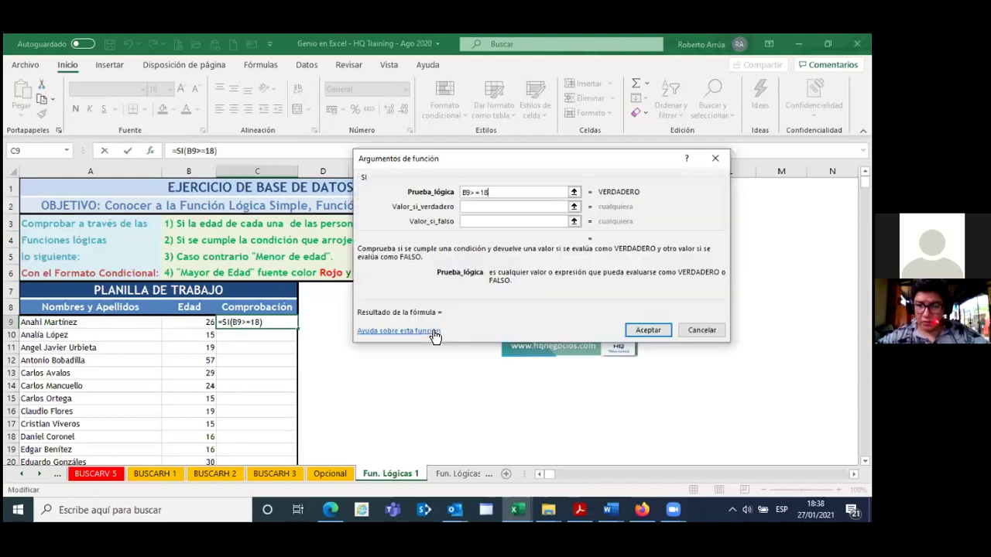
{"action": "left_click", "coordinate": [573, 206]}
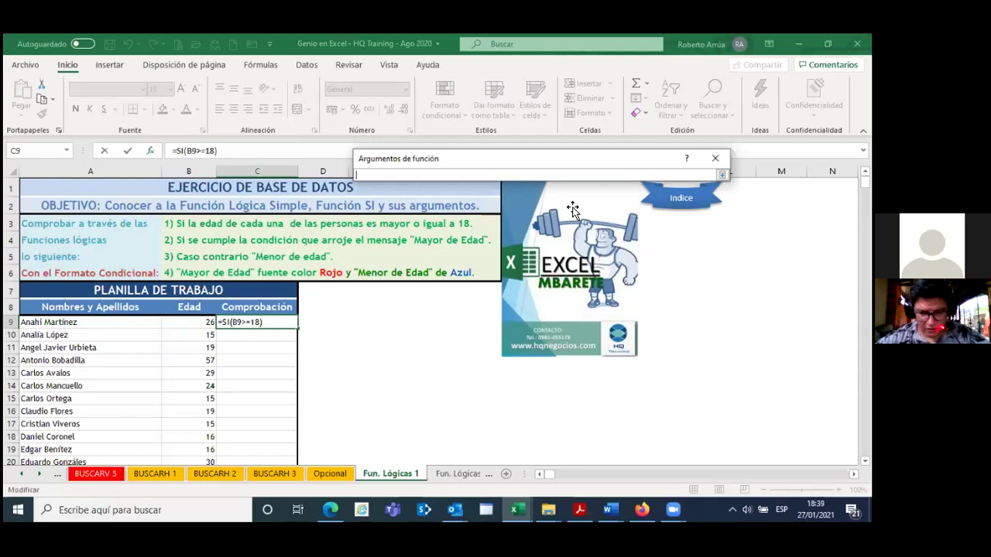
Step: Enter "MAYOR DE EDAD" as the SI function's Valor_si_verdadero
{"action": "type", "text": ";MAYOR DE EDAD"}
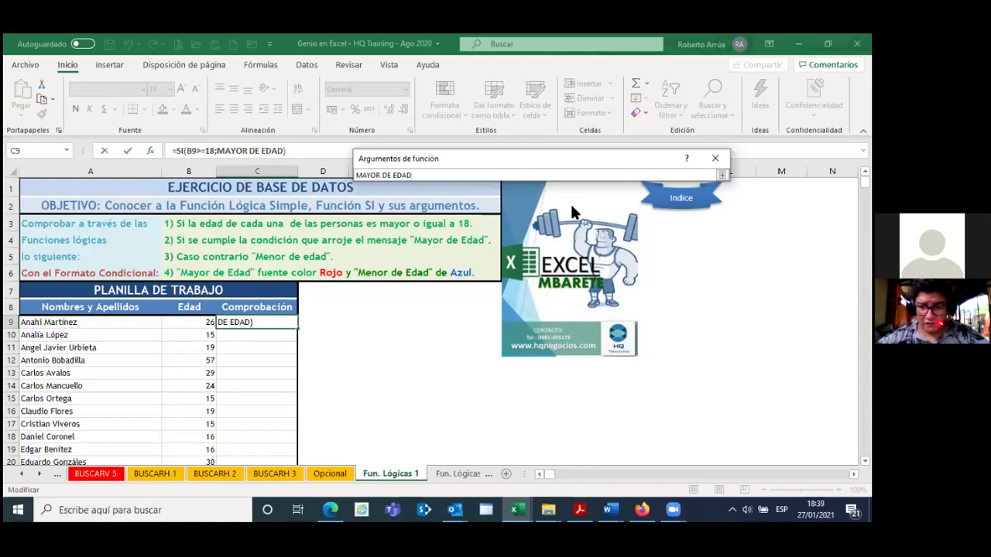
{"action": "key", "text": "Return"}
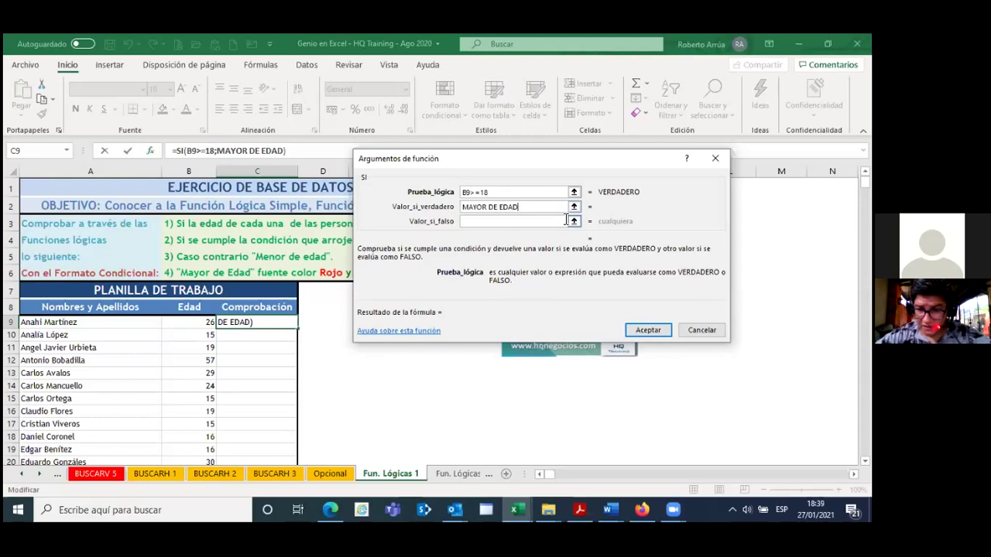
{"action": "left_click", "coordinate": [574, 221]}
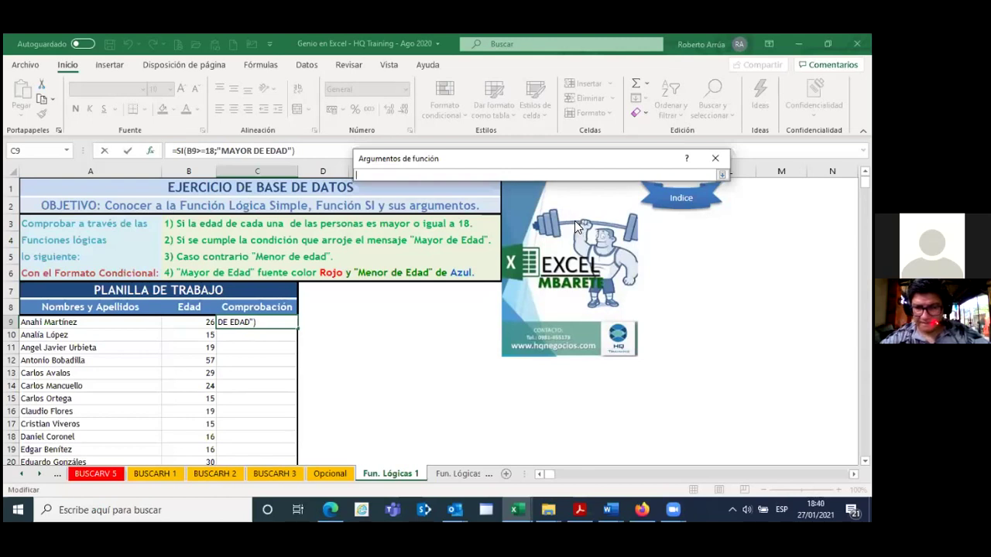
{"action": "left_click", "coordinate": [722, 175]}
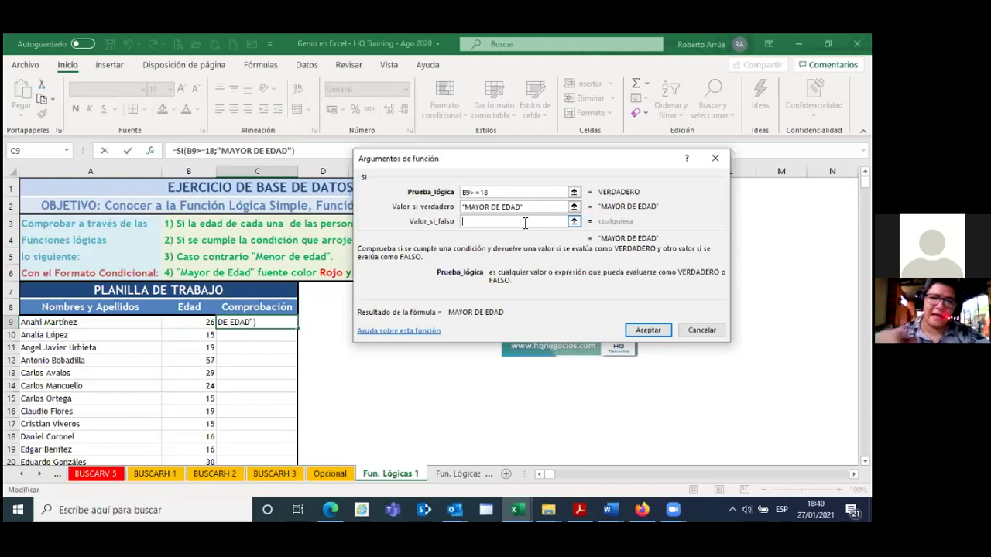
{"action": "left_click", "coordinate": [527, 208]}
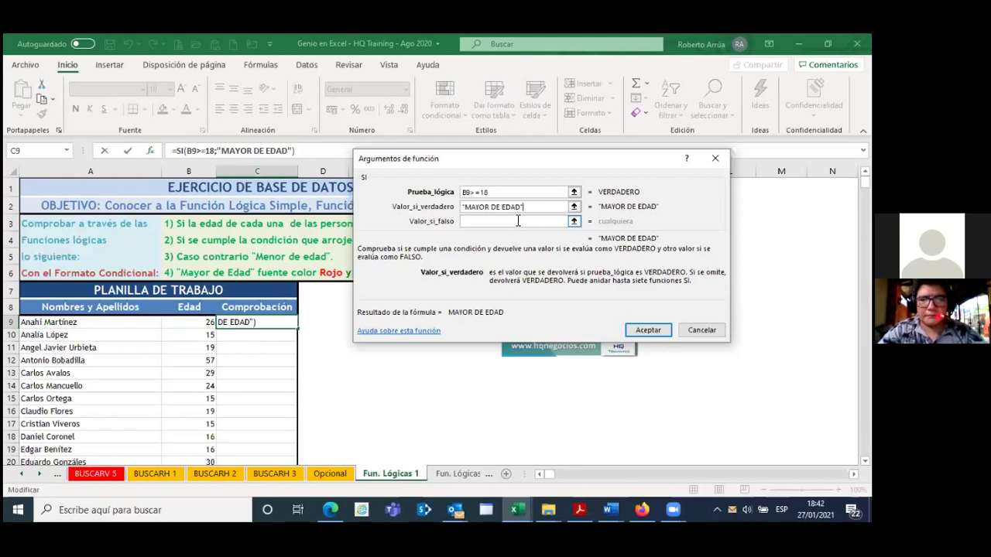
Step: Enter "MENOR DE EDAD" as Valor_si_falso and accept the SI formula in C9
{"action": "left_click", "coordinate": [512, 223]}
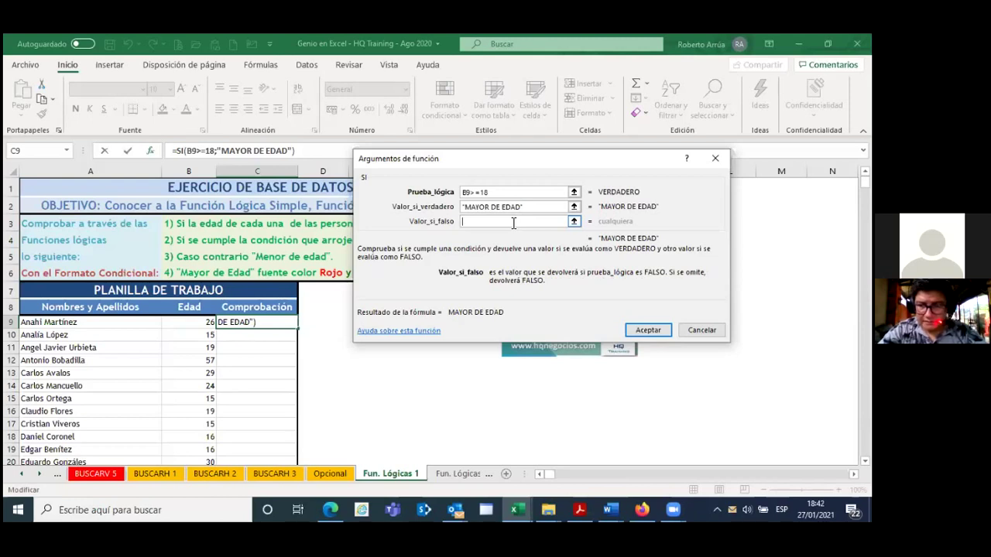
{"action": "type", "text": "\"menor"}
{"action": "key", "text": "BackSpace"}
{"action": "key", "text": "BackSpace"}
{"action": "key", "text": "BackSpace"}
{"action": "key", "text": "BackSpace"}
{"action": "key", "text": "BackSpace"}
{"action": "key", "text": "BackSpace"}
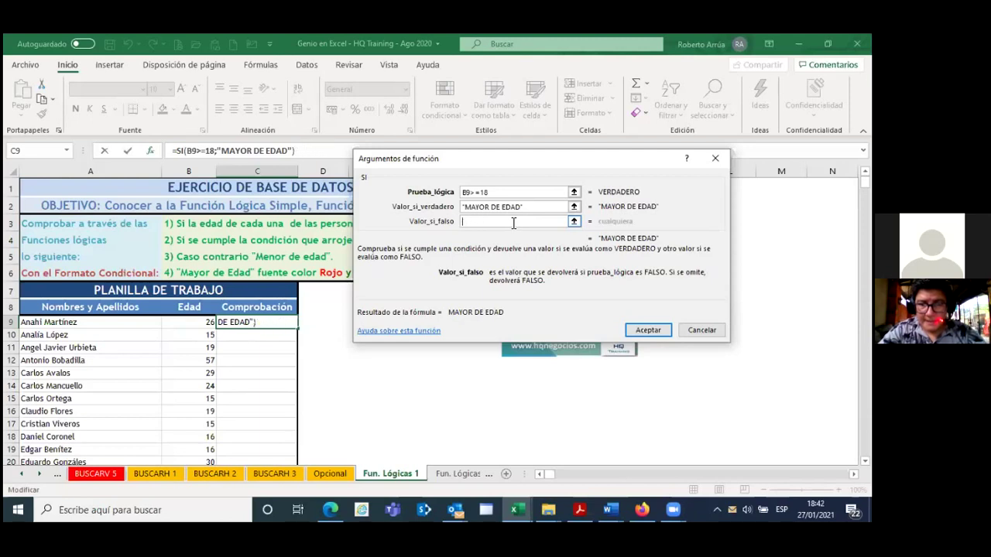
{"action": "type", "text": "MENOR DE EDAD"}
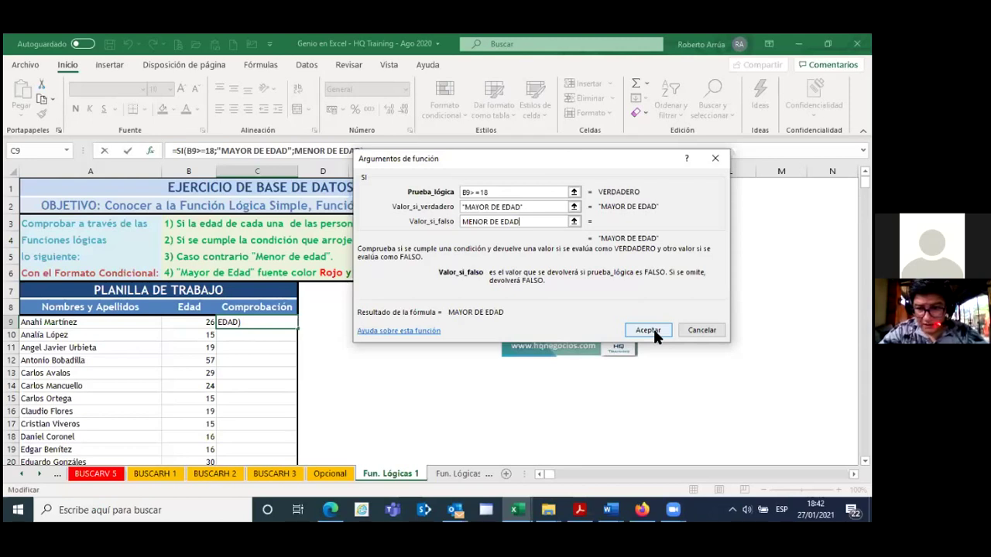
{"action": "left_click", "coordinate": [649, 330]}
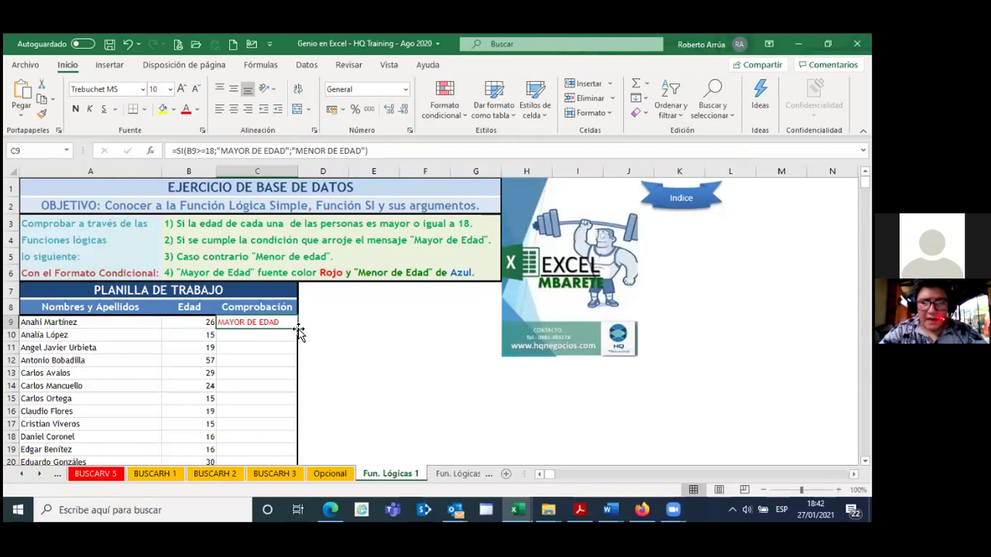
{"action": "double_click", "coordinate": [299, 330]}
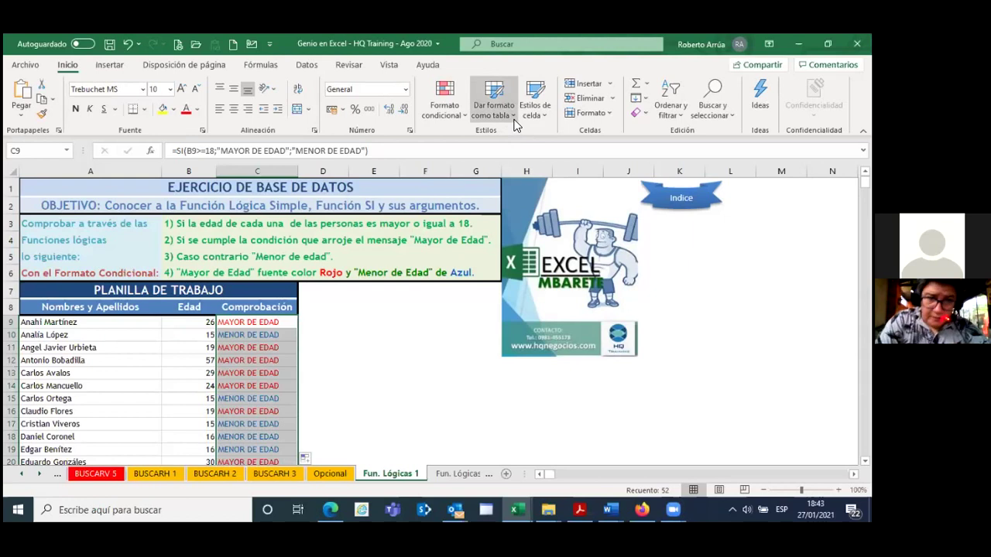
Step: Clear the Comprobación cells' conditional formatting rules and start a New Rule
{"action": "left_click", "coordinate": [467, 116]}
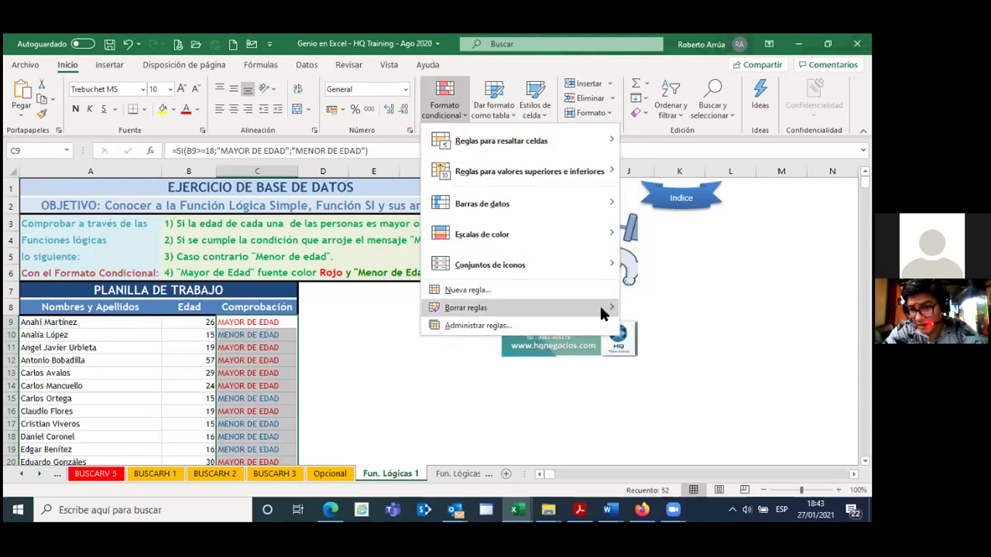
{"action": "mouse_move", "coordinate": [466, 307]}
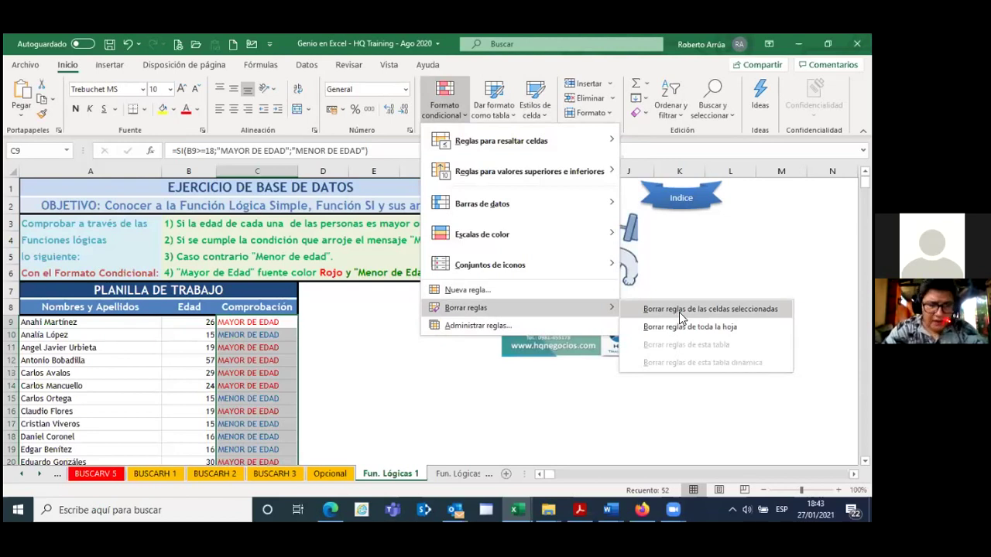
{"action": "left_click", "coordinate": [679, 312]}
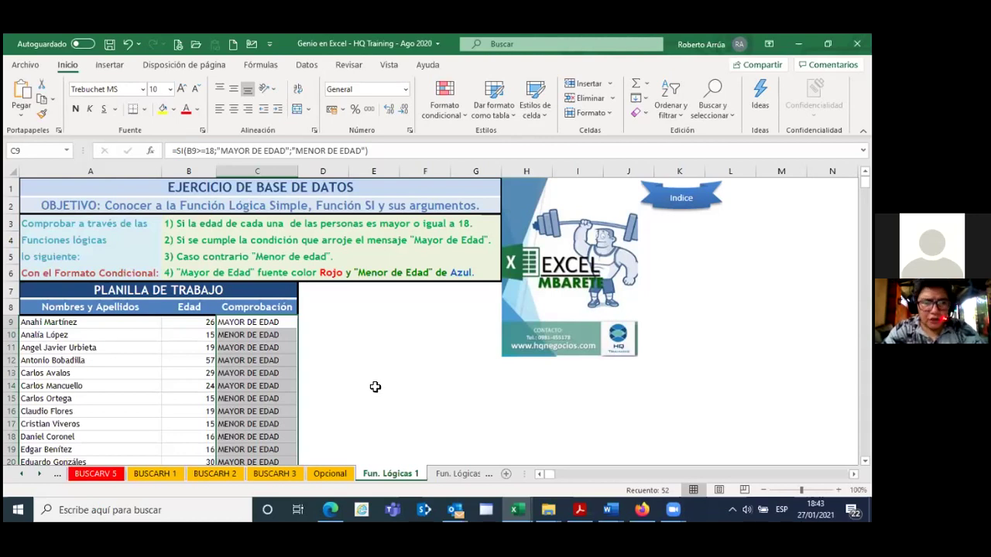
{"action": "left_click", "coordinate": [465, 119]}
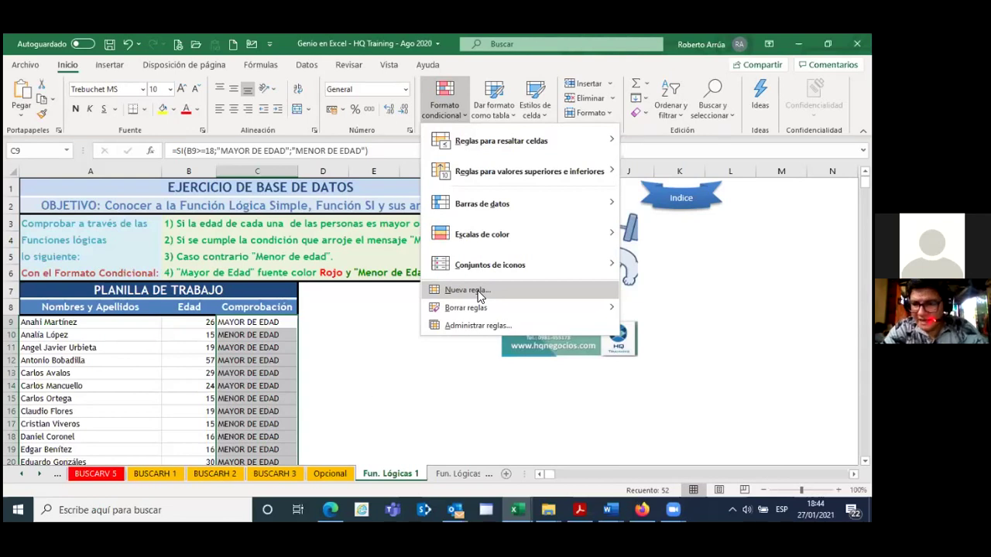
{"action": "left_click", "coordinate": [468, 290]}
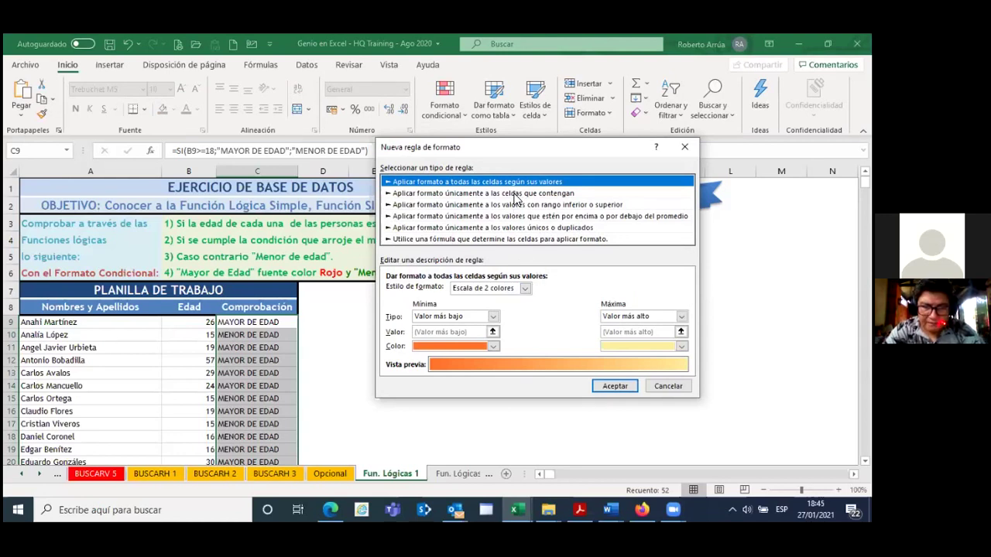
Step: Choose the rule type 'Aplicar formato únicamente a las celdas que contengan' and move the dialog up
{"action": "left_click", "coordinate": [515, 194]}
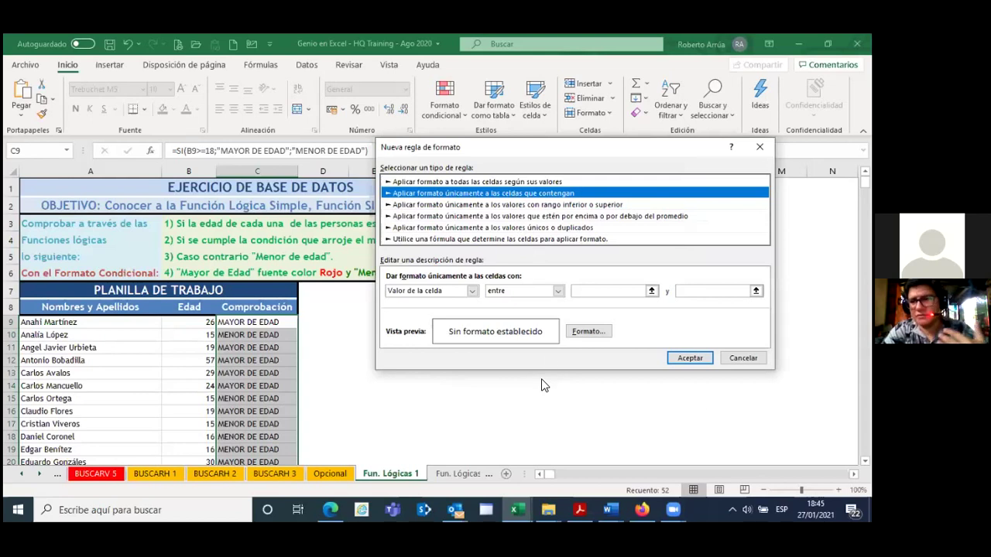
{"action": "left_click_drag", "start_coordinate": [647, 144], "coordinate": [632, 144]}
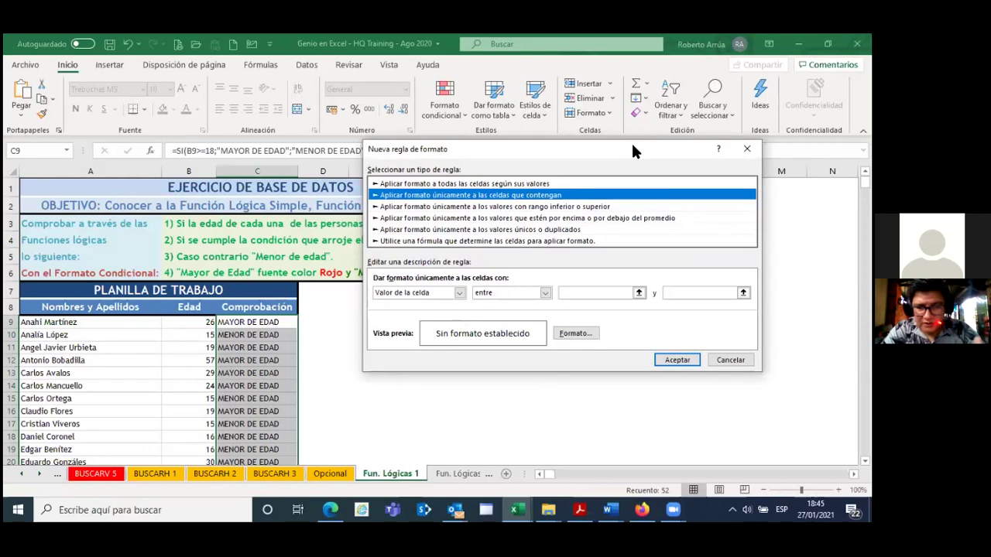
{"action": "left_click_drag", "start_coordinate": [632, 145], "coordinate": [541, 55]}
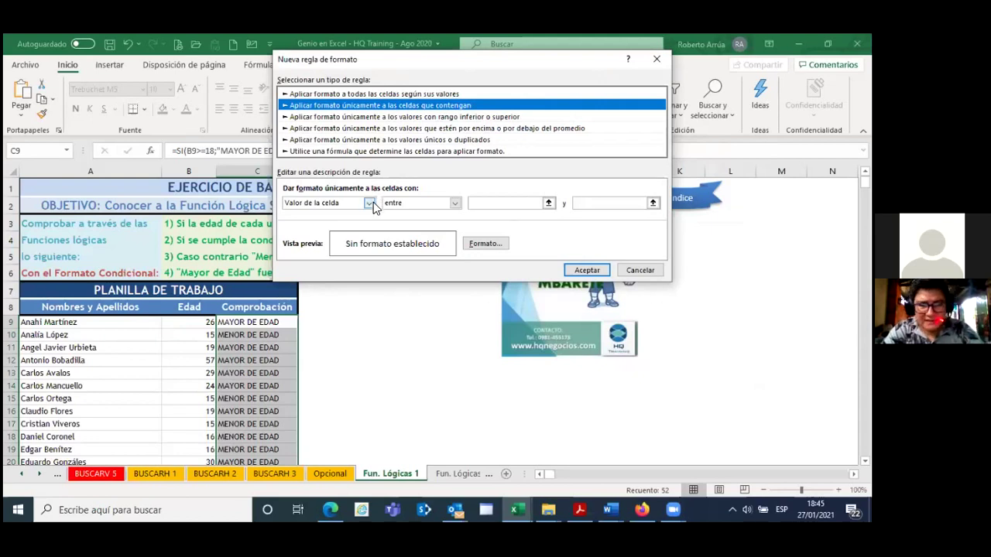
Step: Change the rule's comparison operator from 'entre' to 'igual a'
{"action": "left_click", "coordinate": [455, 203]}
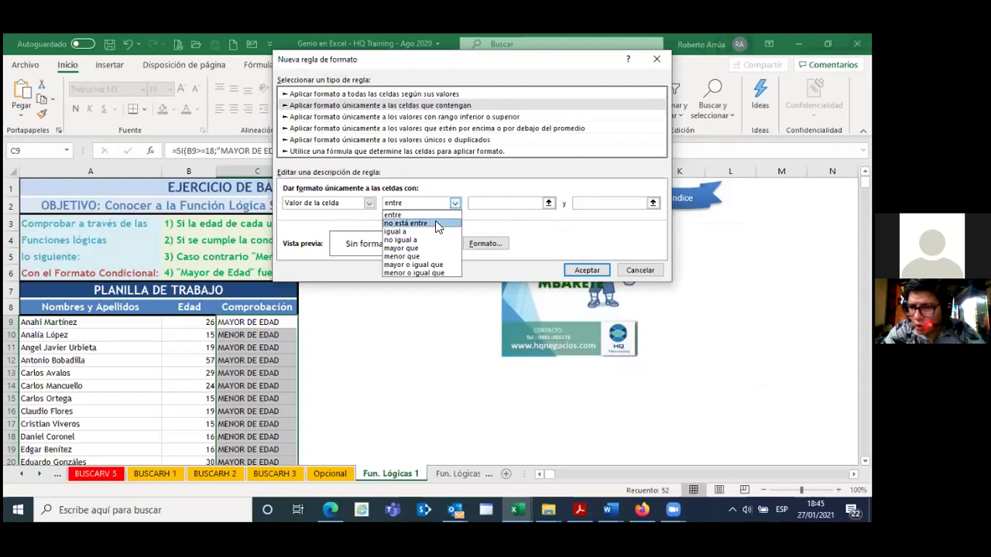
{"action": "left_click", "coordinate": [430, 232]}
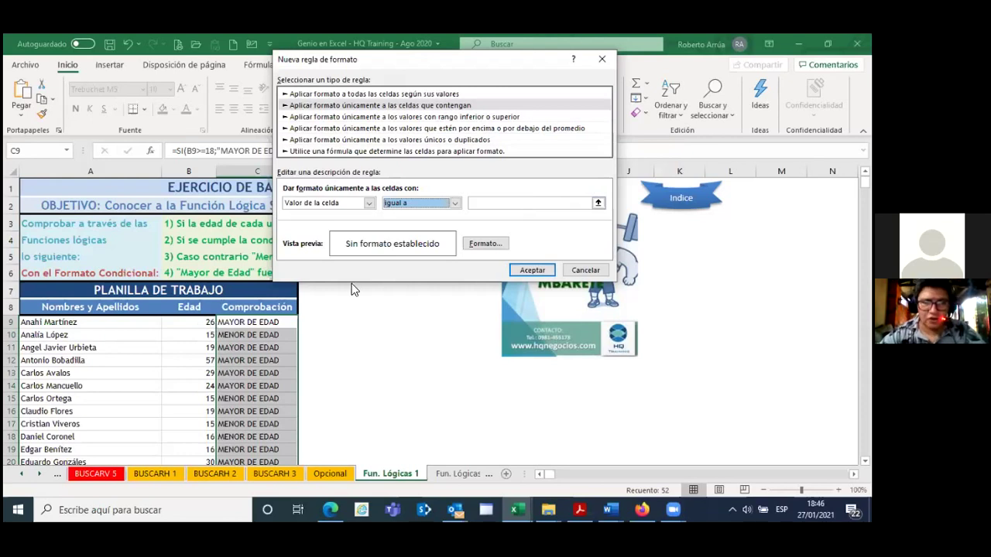
Step: Set the rule's comparison value to =$C$9 (MAYOR DE EDAD) and bring up its font formatting
{"action": "left_click", "coordinate": [520, 204]}
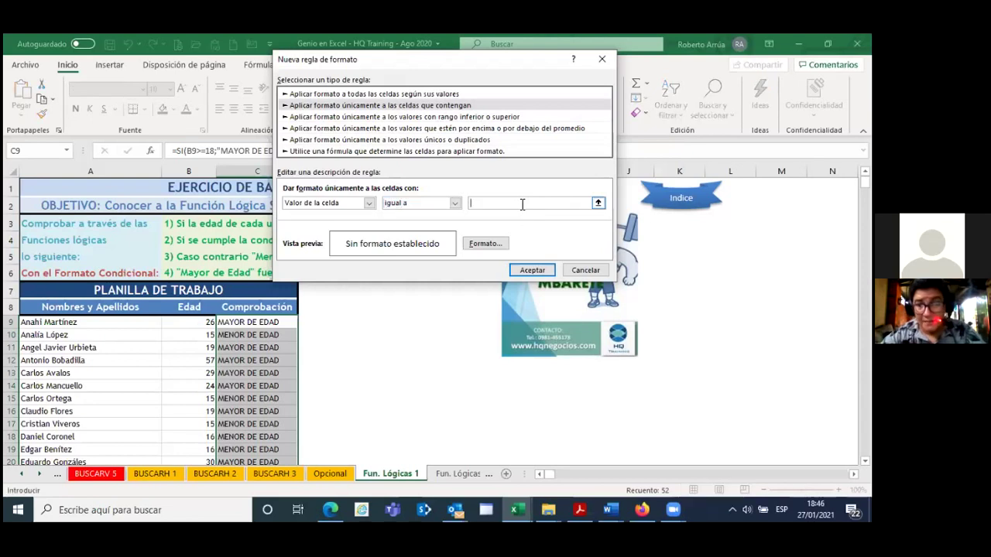
{"action": "left_click", "coordinate": [270, 322]}
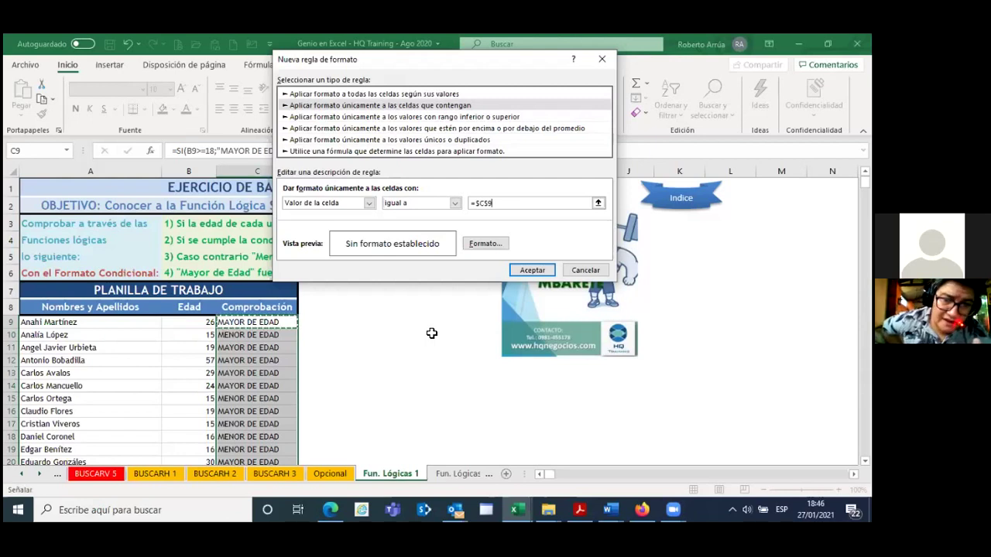
{"action": "left_click", "coordinate": [486, 244]}
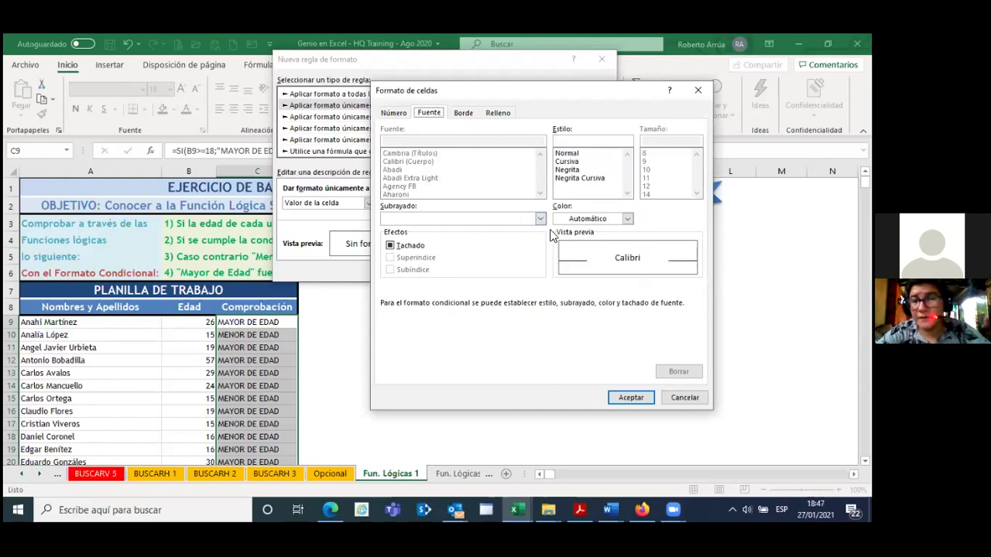
Step: Give the MAYOR DE EDAD rule a red, bold (Negrita) font and apply it
{"action": "left_click", "coordinate": [626, 220]}
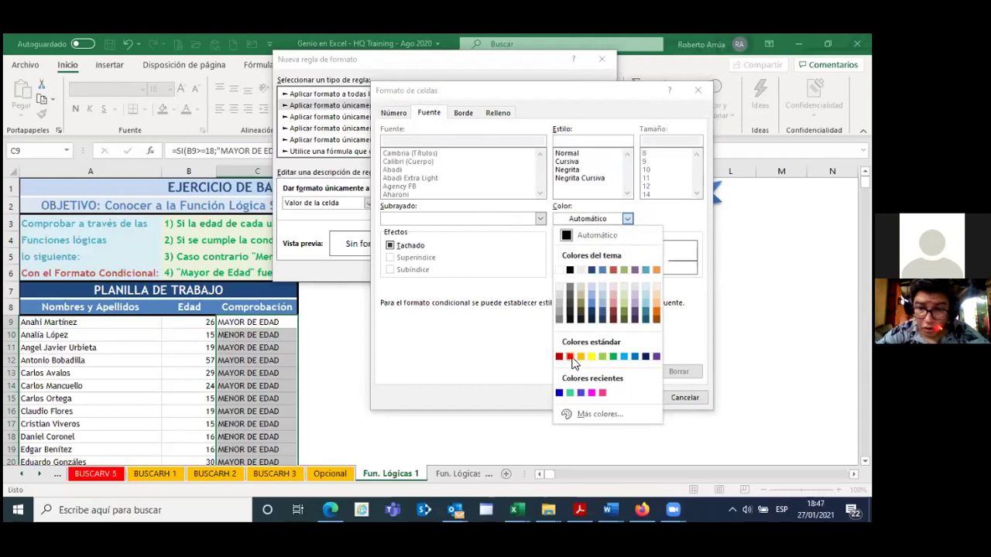
{"action": "left_click", "coordinate": [569, 357]}
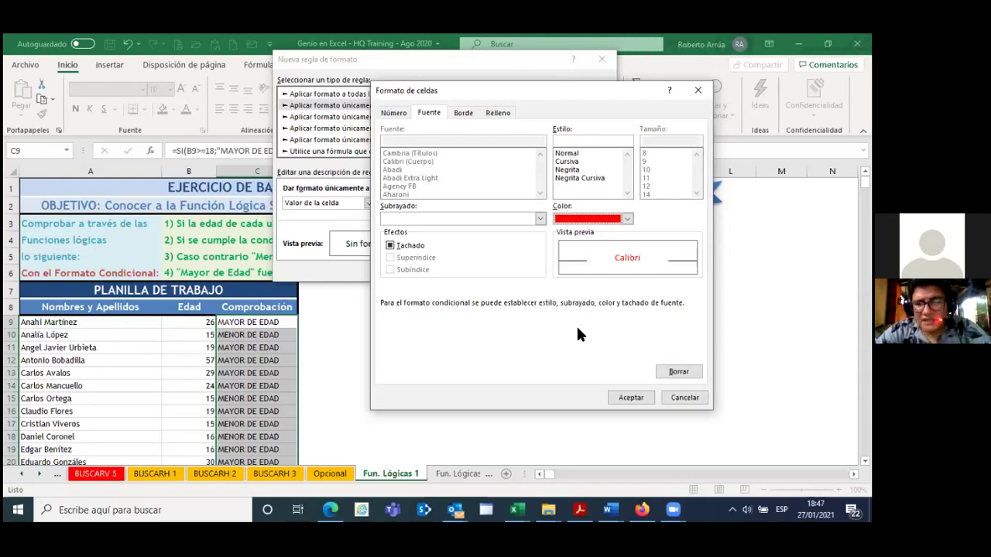
{"action": "left_click", "coordinate": [574, 171]}
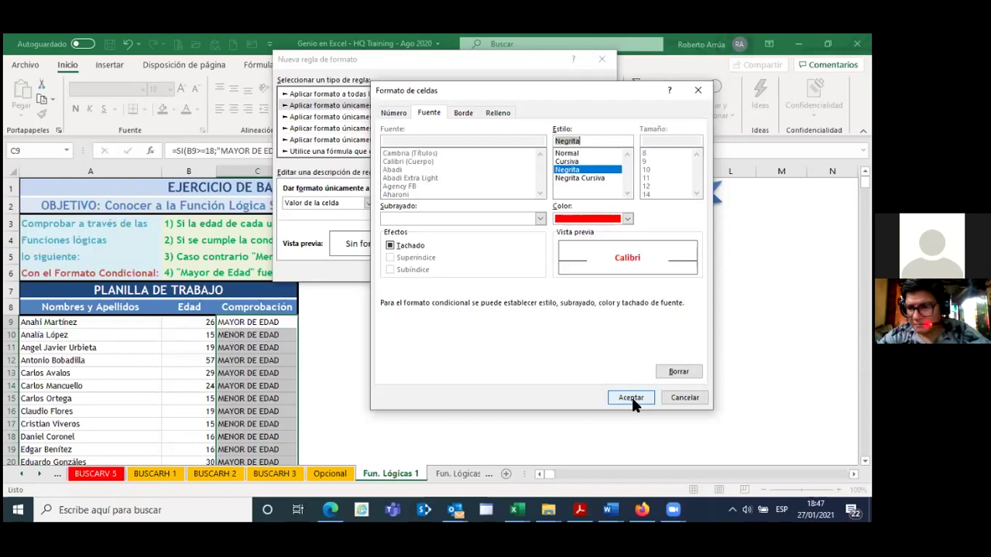
{"action": "left_click", "coordinate": [631, 397]}
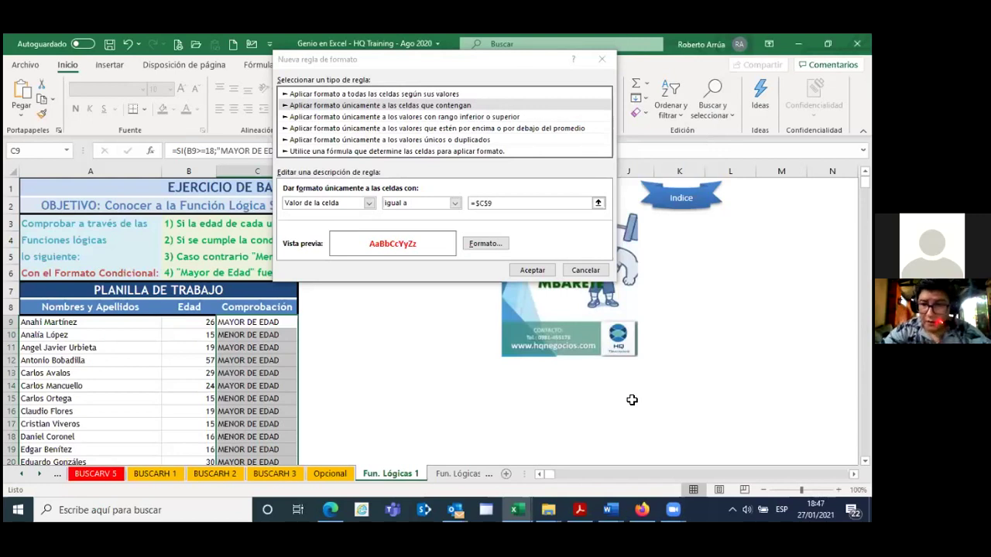
{"action": "left_click", "coordinate": [534, 272]}
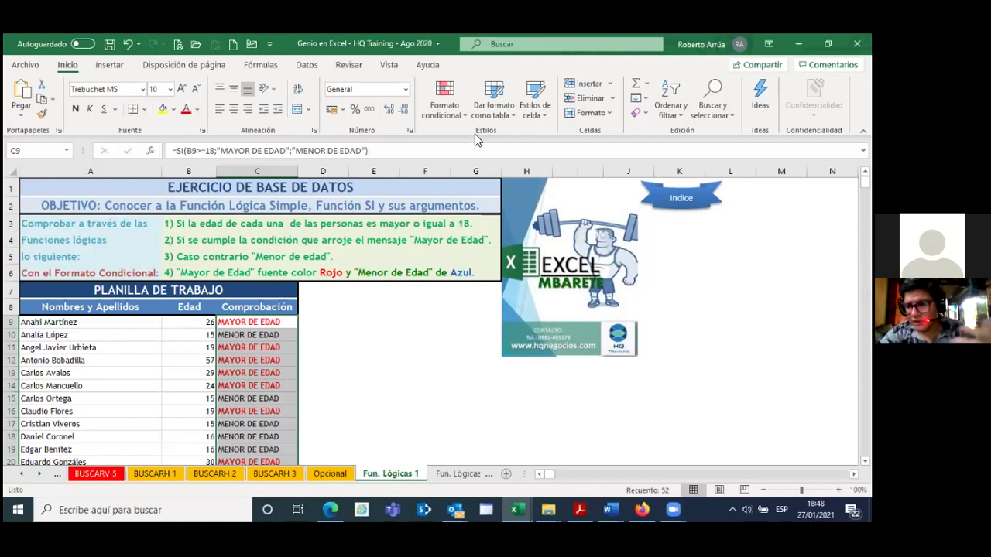
Step: Create a new conditional rule formatting cells whose value equals C10's MENOR DE EDAD
{"action": "left_click", "coordinate": [464, 114]}
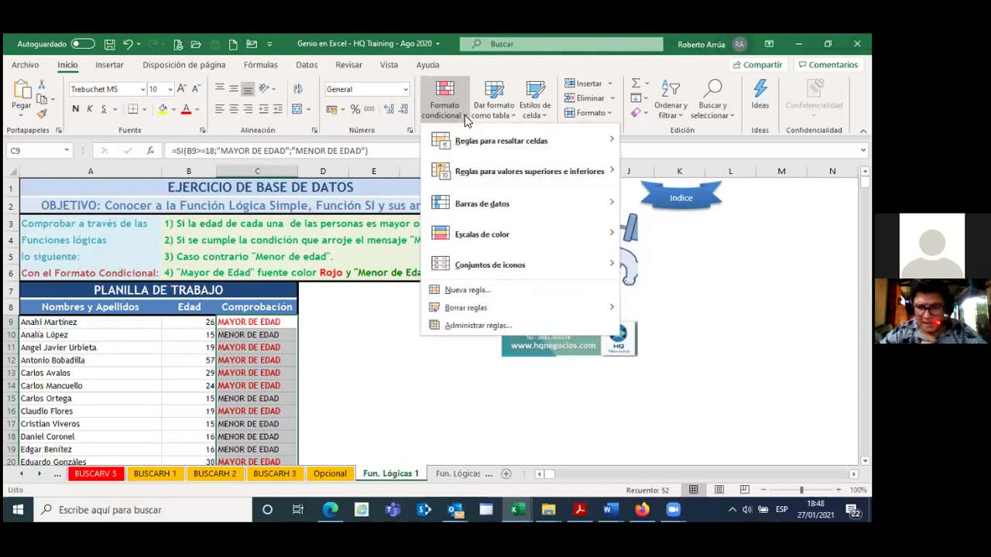
{"action": "left_click", "coordinate": [486, 288]}
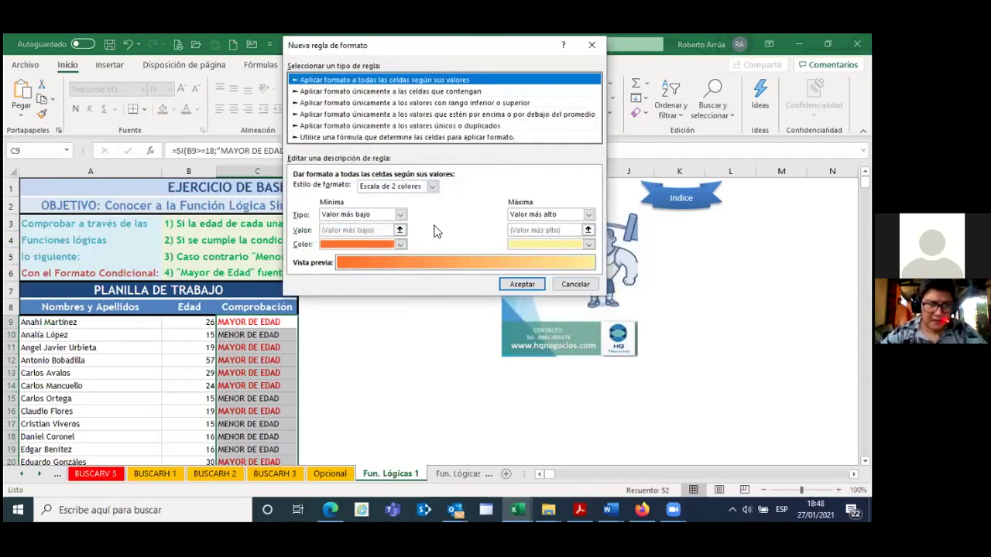
{"action": "left_click", "coordinate": [430, 104]}
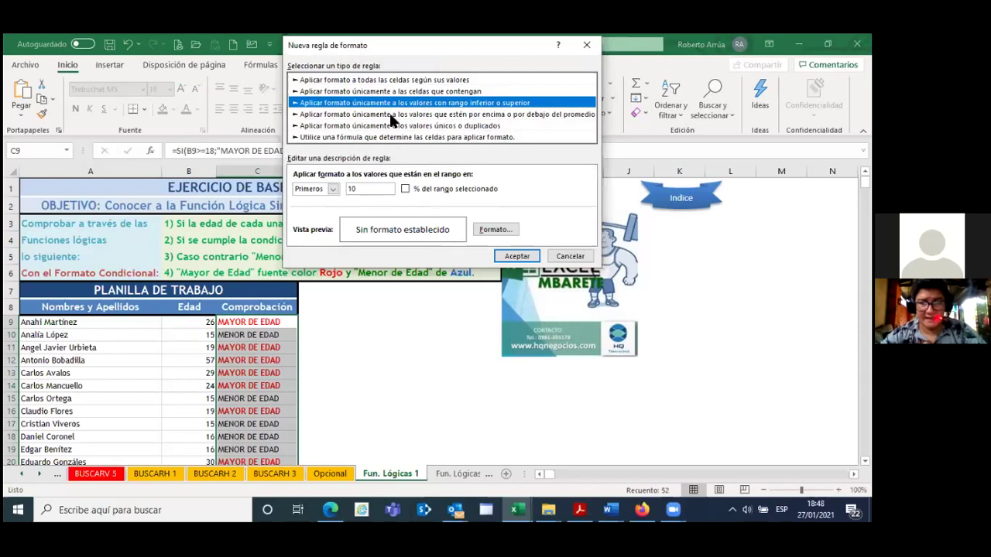
{"action": "left_click", "coordinate": [401, 93]}
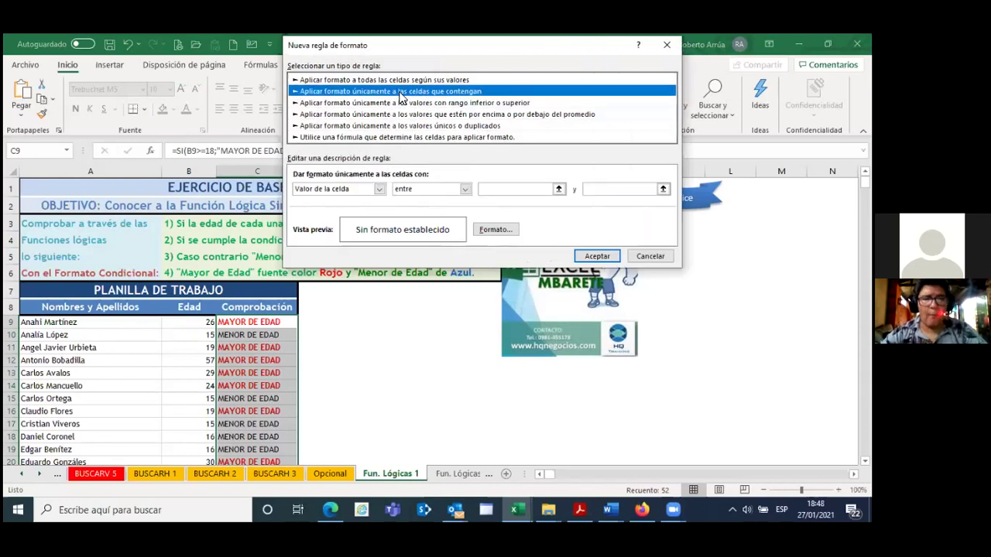
{"action": "left_click", "coordinate": [465, 190]}
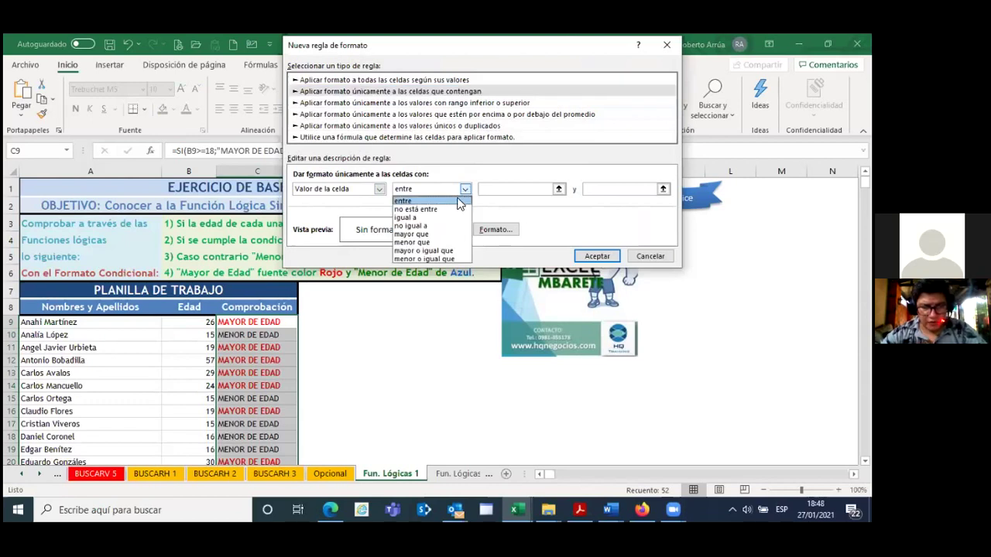
{"action": "left_click", "coordinate": [443, 219]}
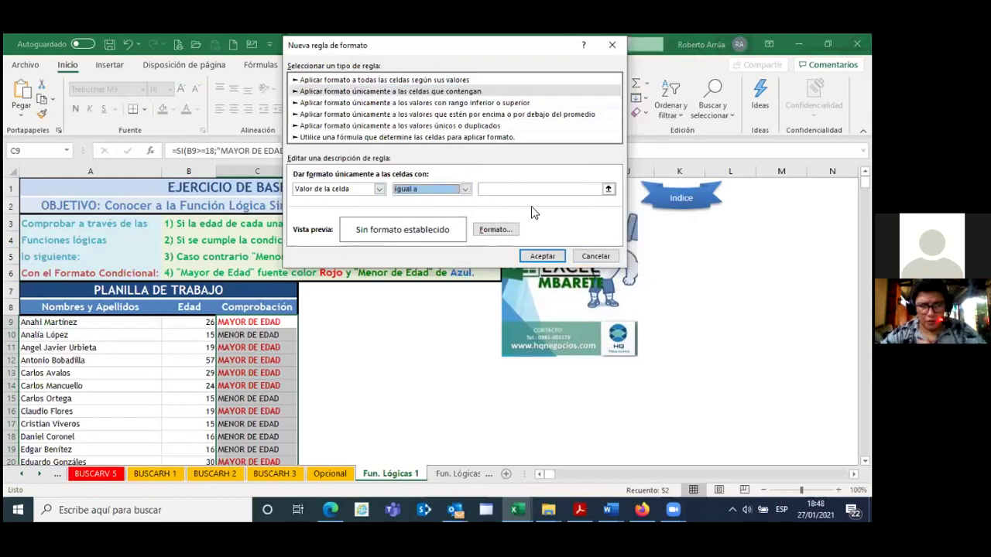
{"action": "left_click", "coordinate": [551, 191]}
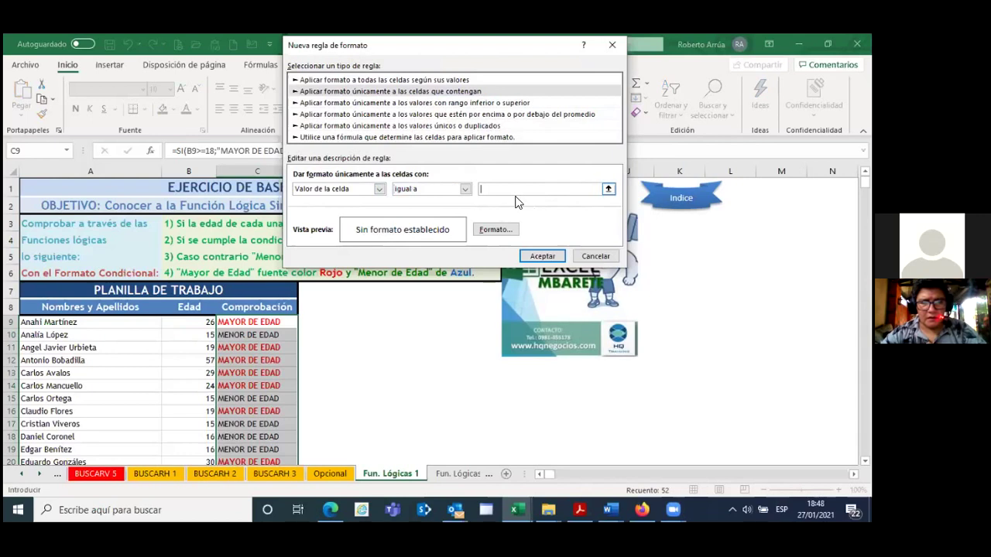
{"action": "left_click", "coordinate": [271, 335]}
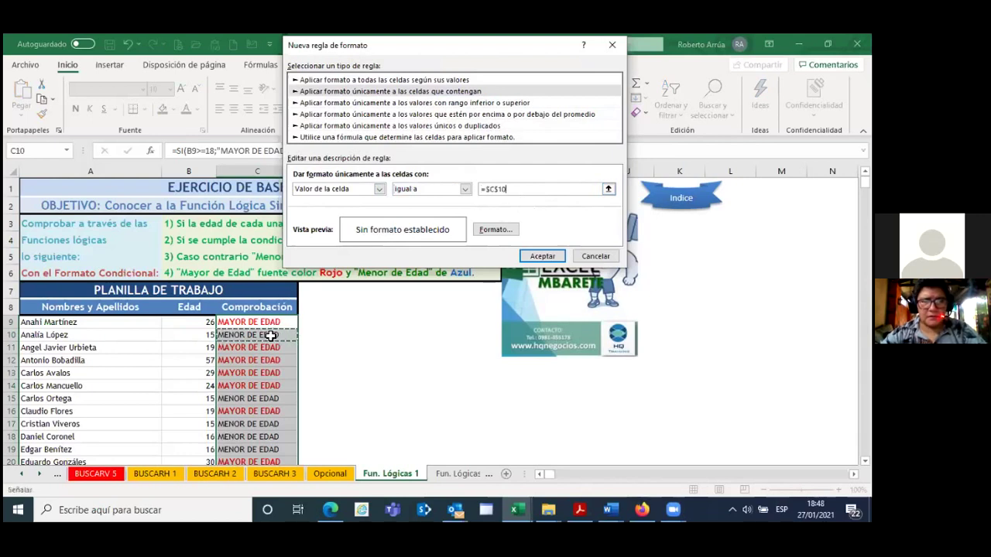
Step: Give the MENOR DE EDAD rule a blue, bold (Negrita) font and apply it
{"action": "left_click", "coordinate": [496, 231]}
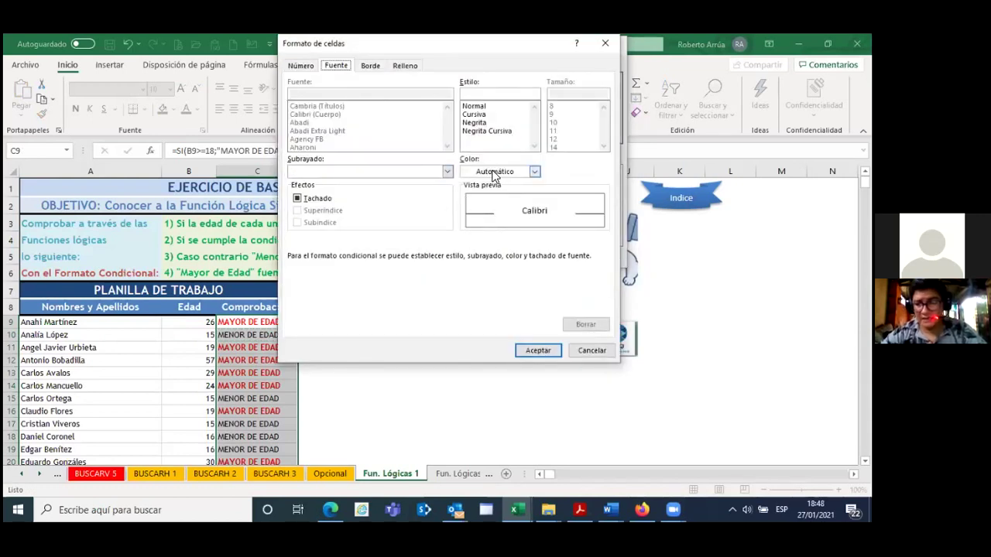
{"action": "left_click", "coordinate": [534, 171]}
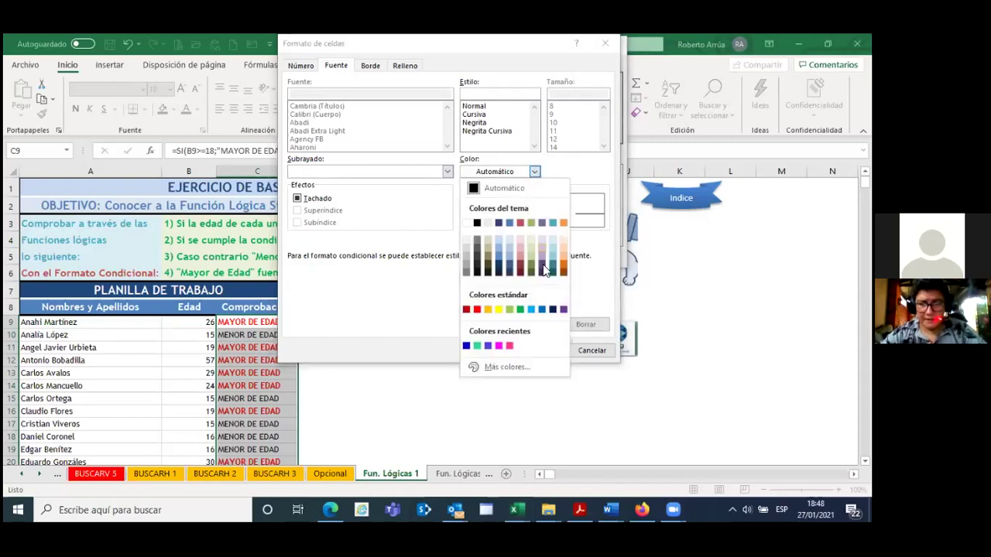
{"action": "left_click", "coordinate": [542, 309]}
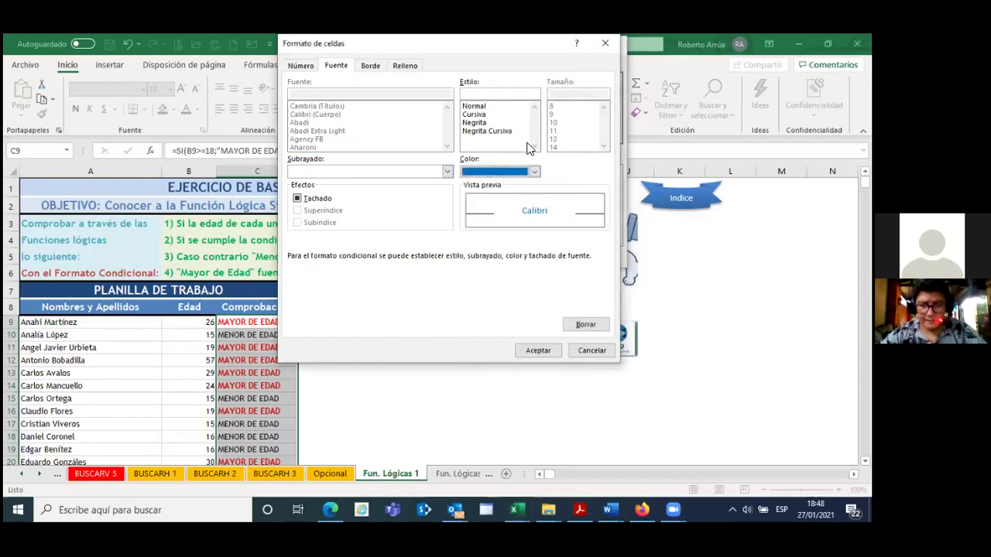
{"action": "left_click", "coordinate": [479, 124]}
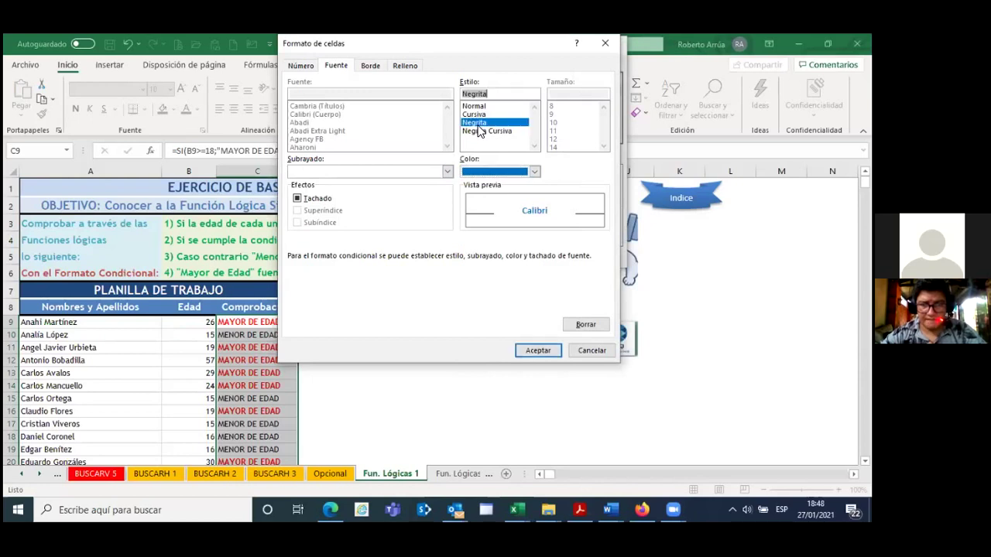
{"action": "left_click", "coordinate": [540, 348]}
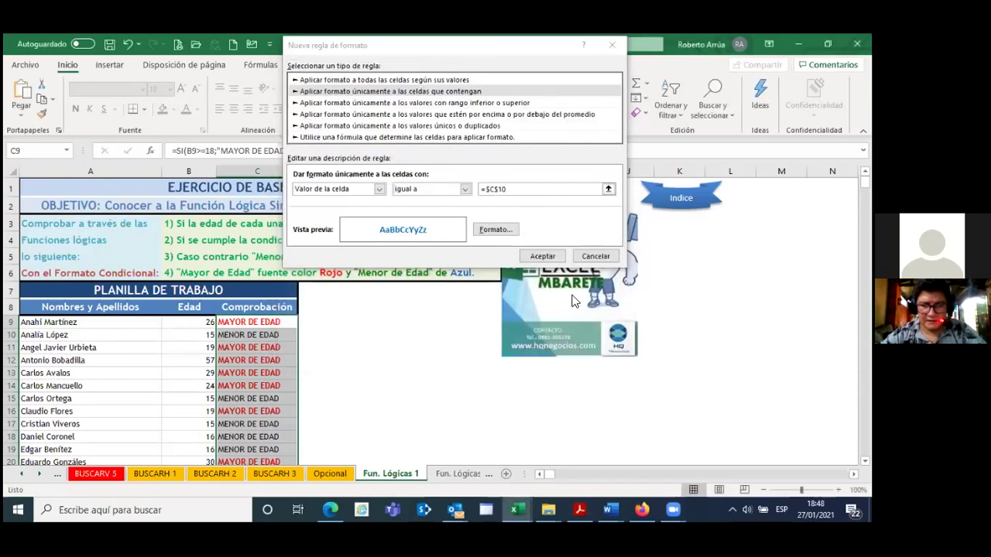
{"action": "left_click", "coordinate": [545, 257]}
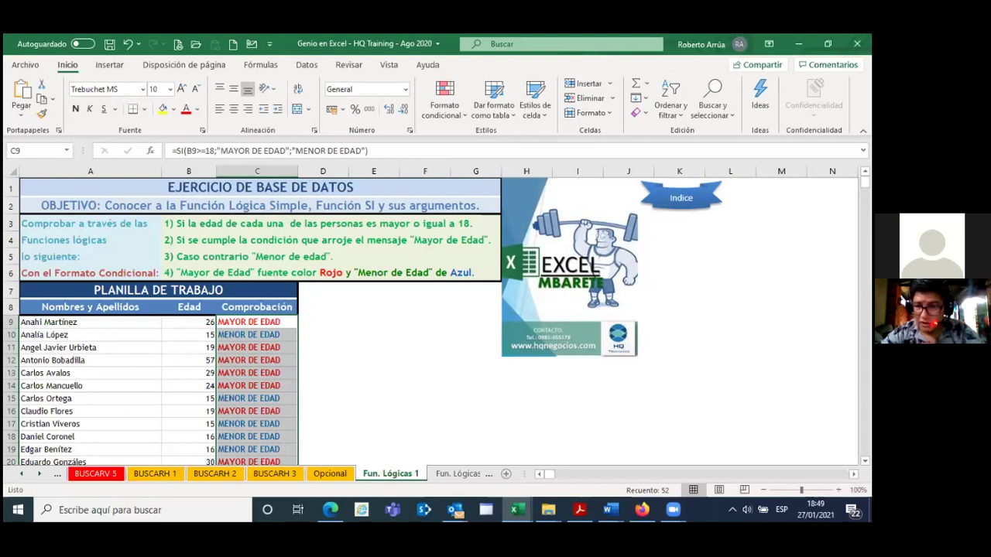
{"action": "scroll", "coordinate": [436, 322], "scroll_direction": "down", "scroll_amount": 1}
{"action": "scroll", "coordinate": [437, 323], "scroll_direction": "down", "scroll_amount": 1}
{"action": "scroll", "coordinate": [437, 322], "scroll_direction": "down", "scroll_amount": 1}
{"action": "scroll", "coordinate": [436, 322], "scroll_direction": "down", "scroll_amount": 1}
{"action": "scroll", "coordinate": [437, 322], "scroll_direction": "down", "scroll_amount": 1}
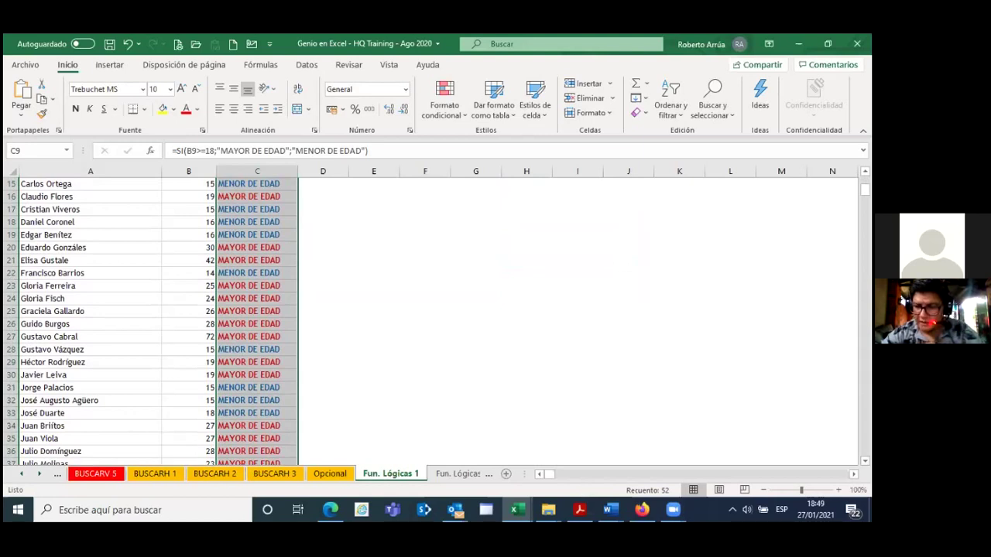
{"action": "left_click_drag", "start_coordinate": [864, 189], "coordinate": [865, 183]}
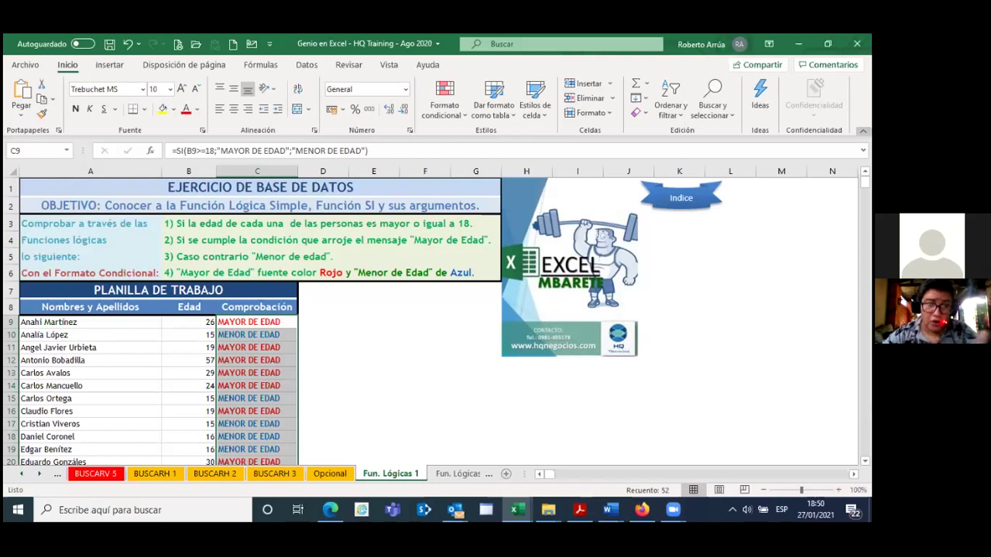
{"action": "left_click_drag", "start_coordinate": [865, 182], "coordinate": [864, 189]}
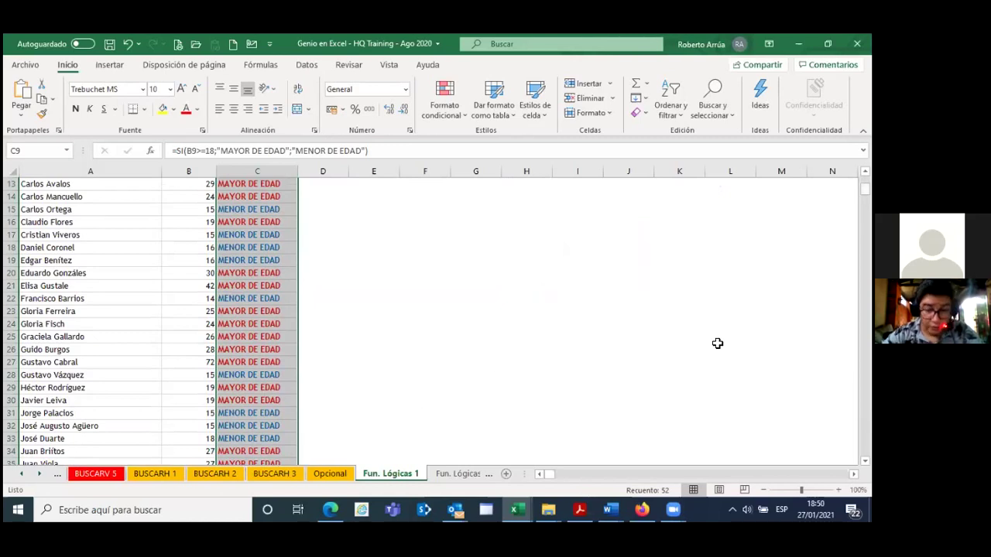
{"action": "scroll", "coordinate": [718, 343], "scroll_direction": "down", "scroll_amount": 3}
{"action": "scroll", "coordinate": [511, 317], "scroll_direction": "down", "scroll_amount": 2}
{"action": "scroll", "coordinate": [511, 318], "scroll_direction": "down", "scroll_amount": 1}
{"action": "scroll", "coordinate": [511, 317], "scroll_direction": "down", "scroll_amount": 1}
{"action": "scroll", "coordinate": [511, 317], "scroll_direction": "down", "scroll_amount": 2}
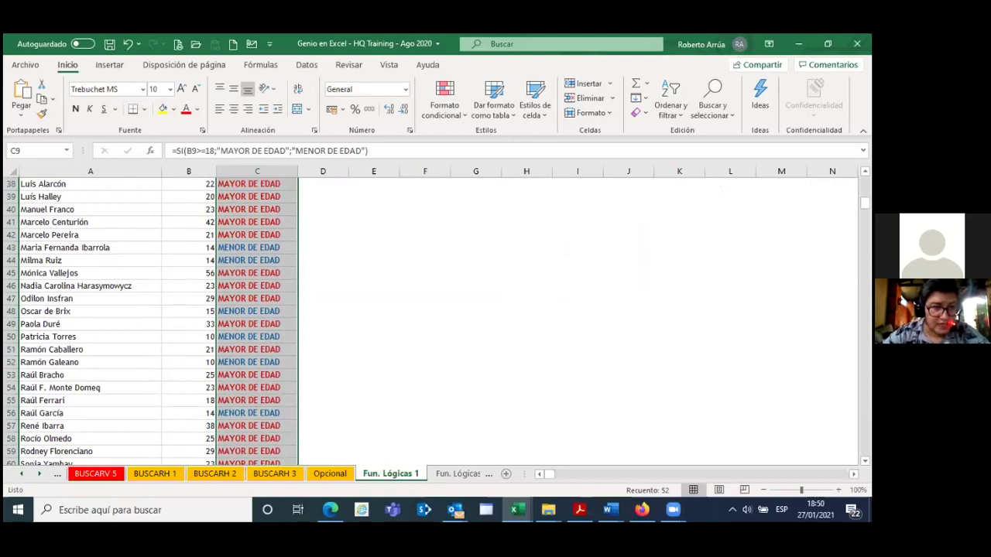
{"action": "scroll", "coordinate": [511, 318], "scroll_direction": "up", "scroll_amount": 1}
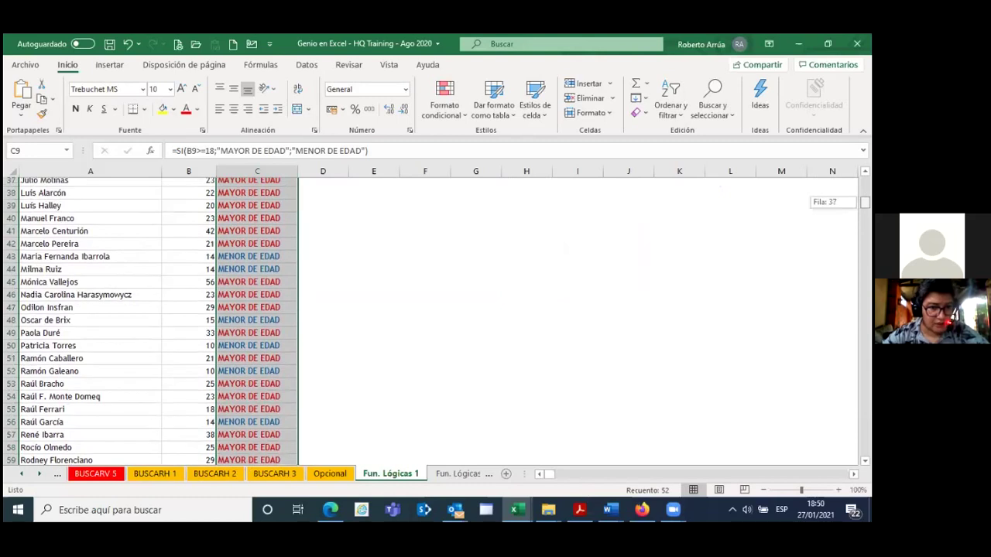
{"action": "scroll", "coordinate": [511, 317], "scroll_direction": "up", "scroll_amount": 1}
{"action": "scroll", "coordinate": [511, 317], "scroll_direction": "up", "scroll_amount": 1}
{"action": "scroll", "coordinate": [511, 317], "scroll_direction": "up", "scroll_amount": 1}
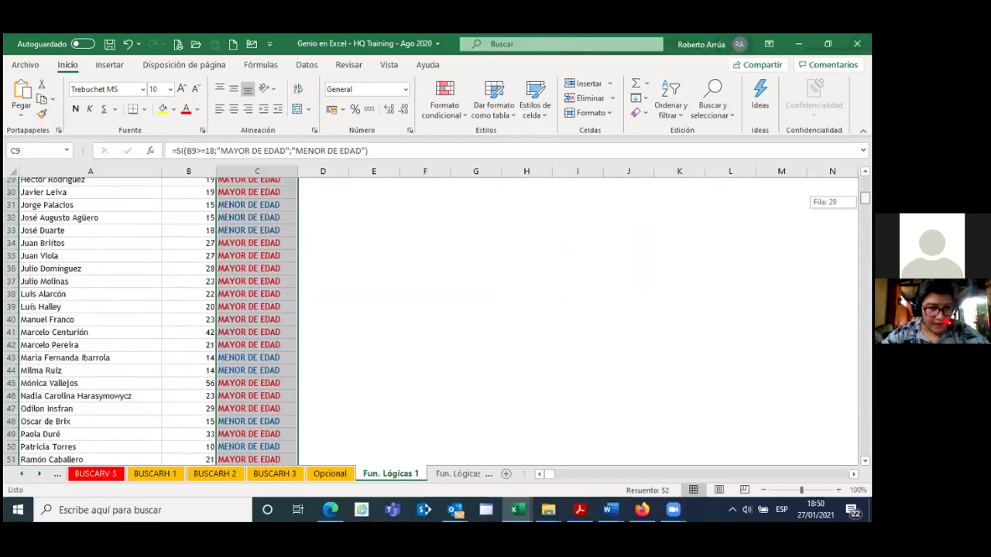
{"action": "left_click", "coordinate": [267, 235]}
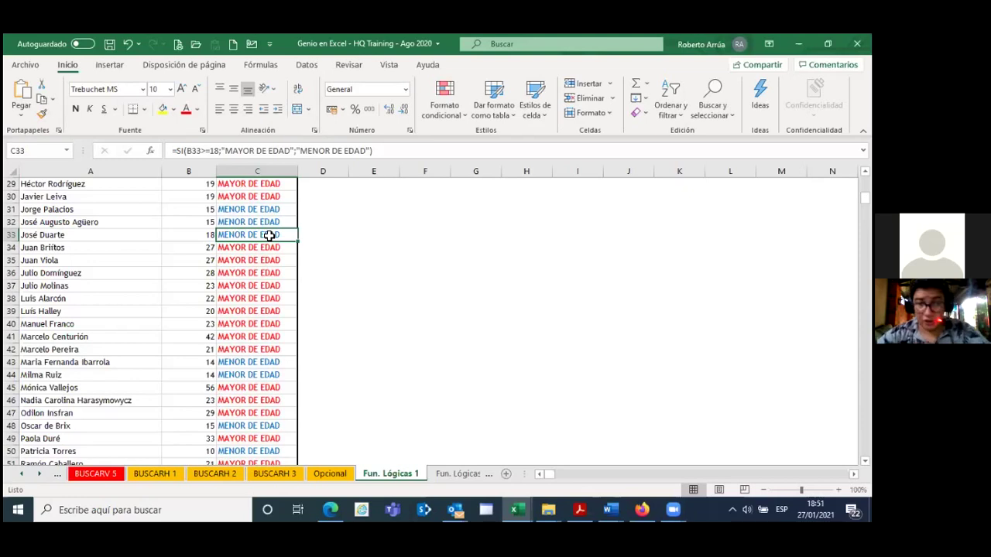
{"action": "left_click", "coordinate": [217, 235]}
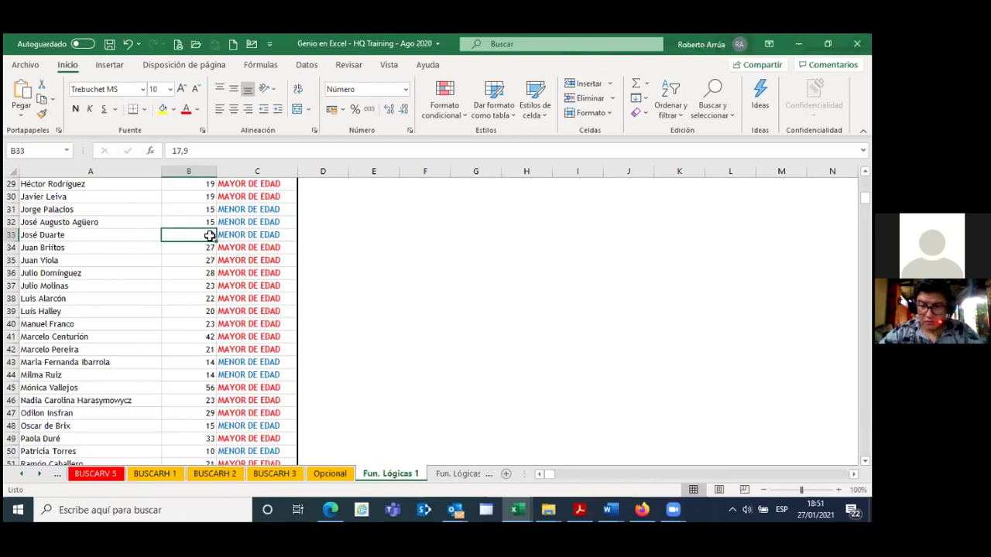
Step: Replace the name in A34 with a new person's full name in capitals
{"action": "left_click", "coordinate": [53, 248]}
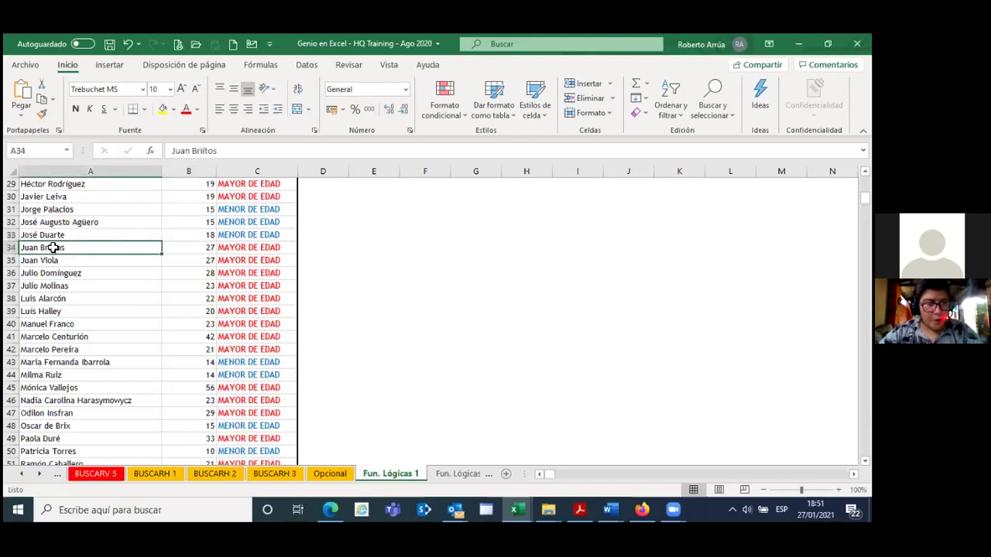
{"action": "type", "text": "ROBERTO"}
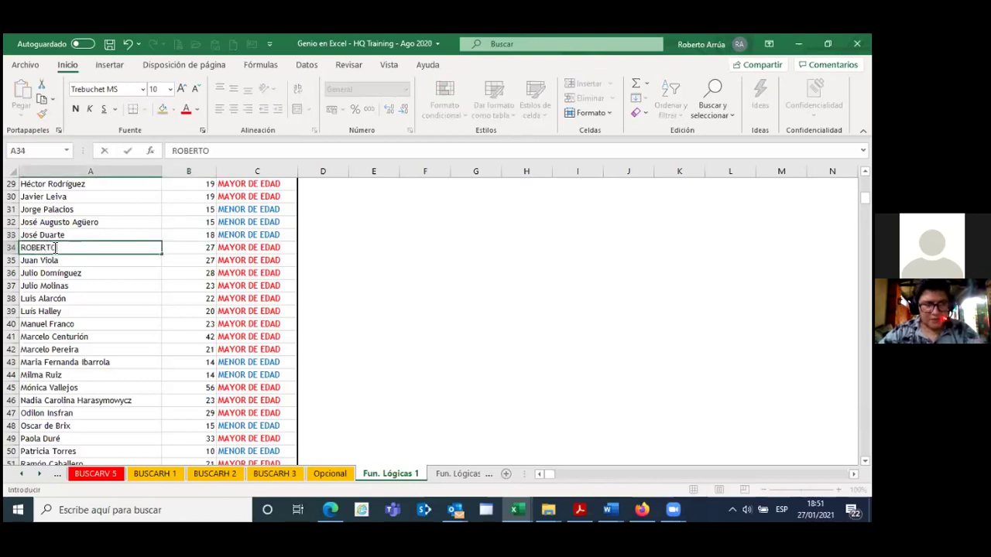
{"action": "type", "text": " ARRUA"}
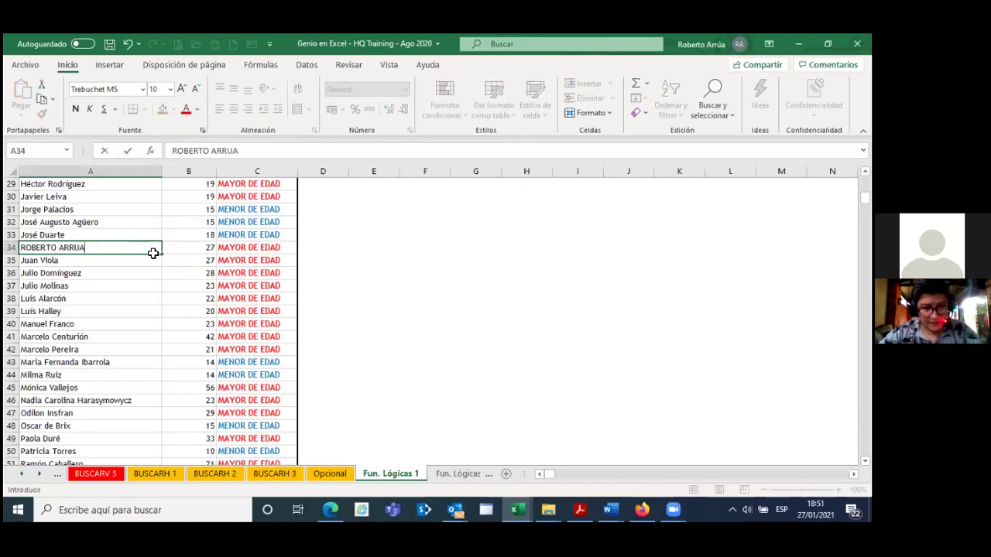
{"action": "left_click", "coordinate": [179, 248]}
{"action": "left_click", "coordinate": [130, 247]}
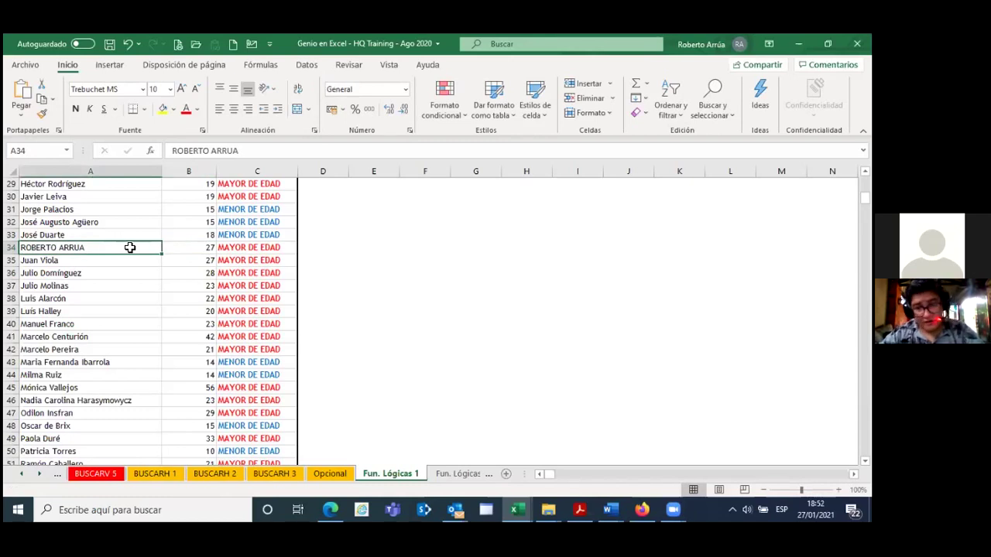
{"action": "left_click", "coordinate": [312, 251]}
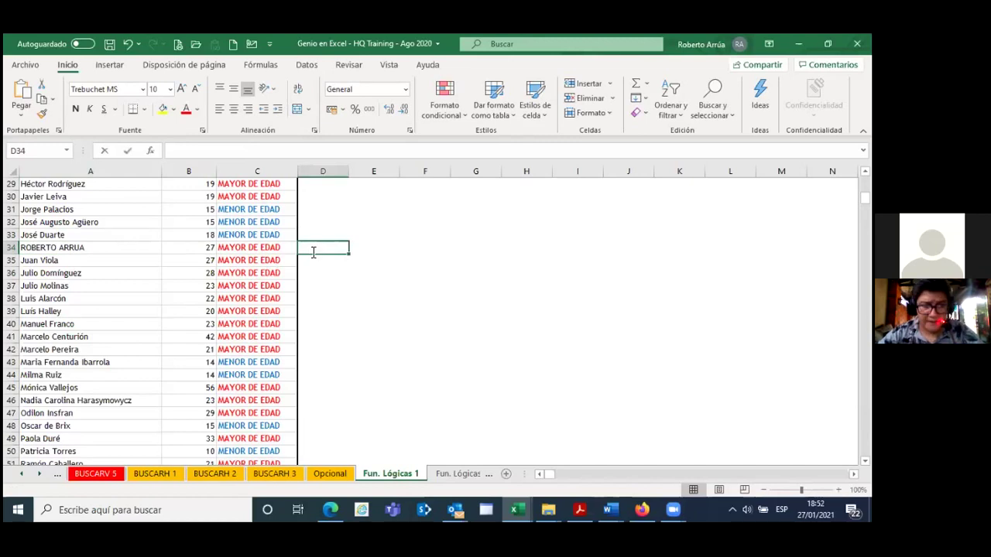
Step: Enter 27/01/2021 in D34 and birth date 26/02/1972 in E34, starting a formula in F34
{"action": "type", "text": "27/"}
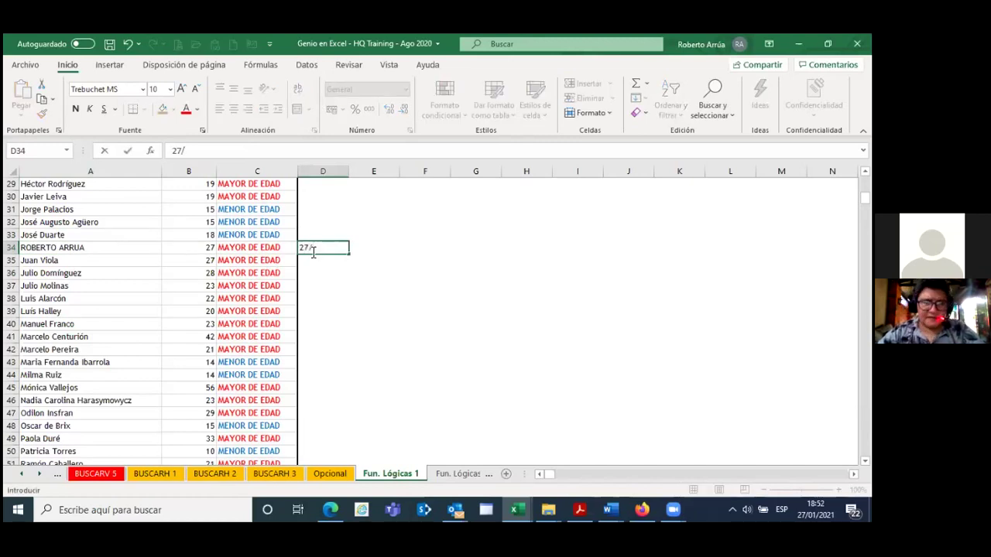
{"action": "type", "text": "01/2"}
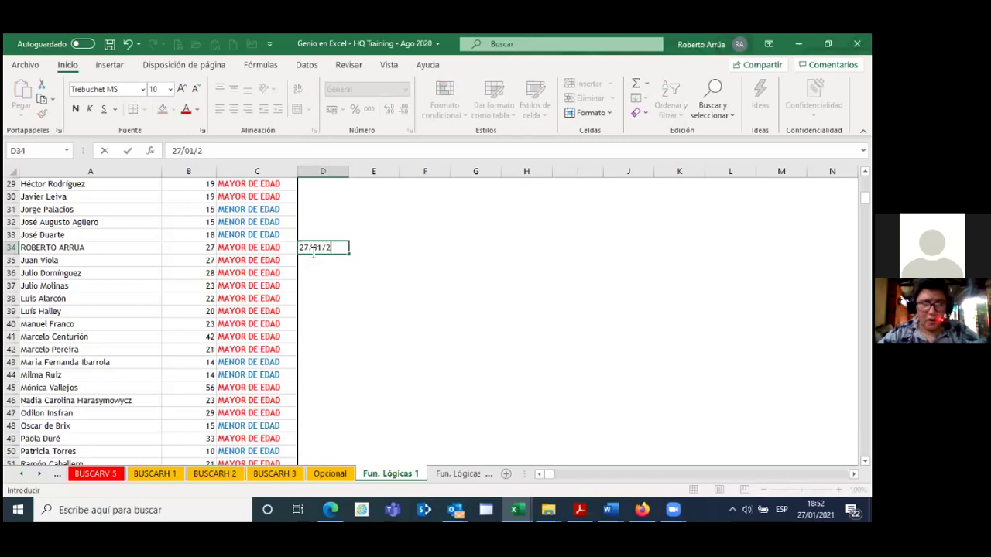
{"action": "type", "text": "021"}
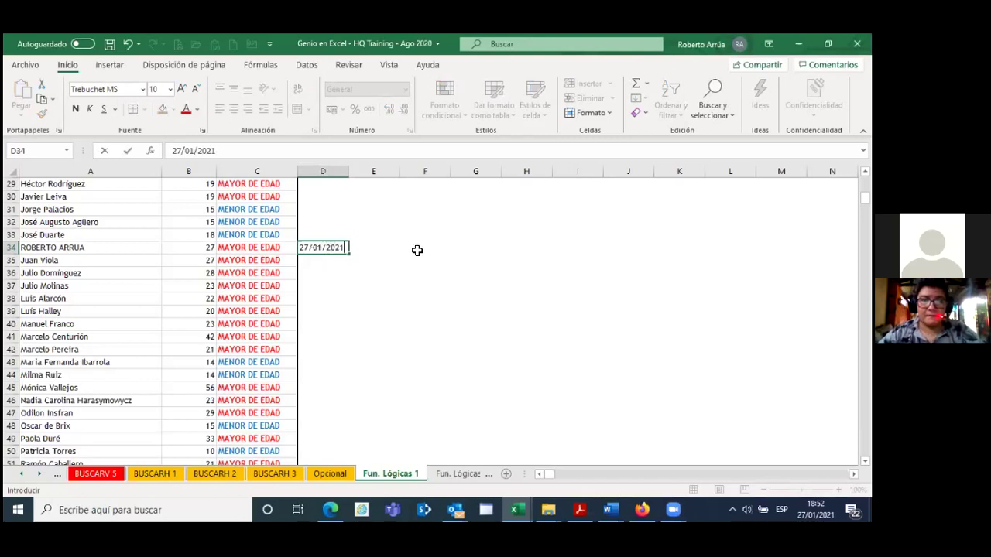
{"action": "left_click", "coordinate": [416, 250]}
{"action": "left_click", "coordinate": [369, 248]}
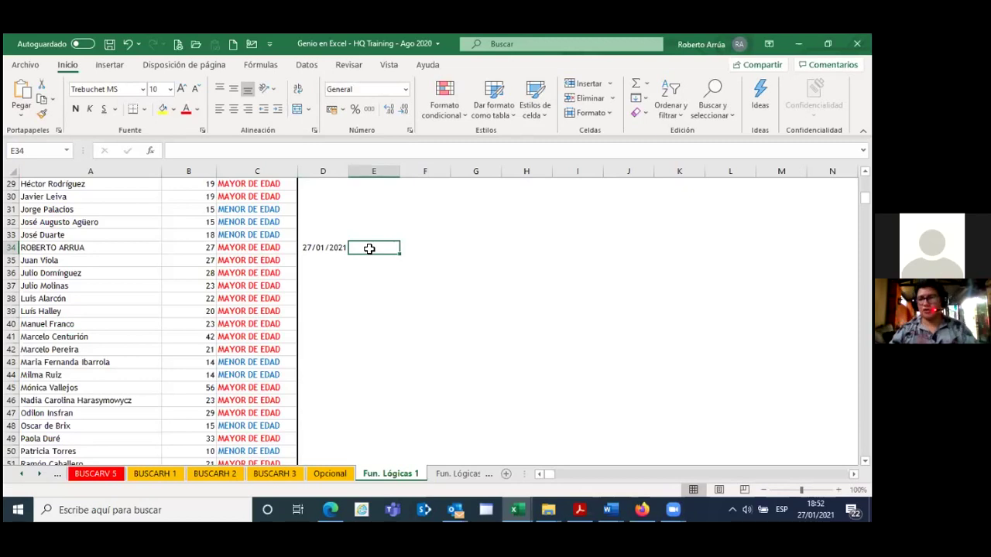
{"action": "type", "text": "26/02/19"}
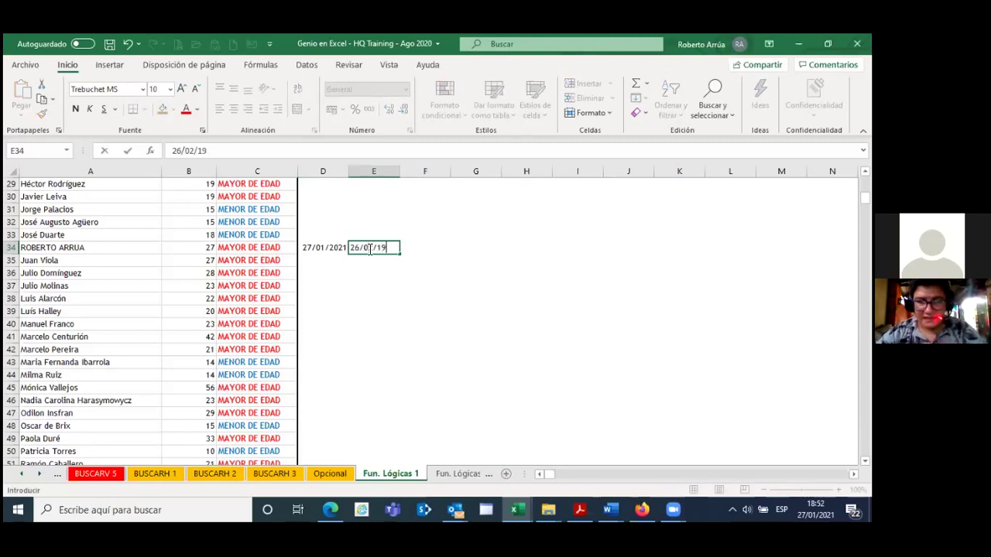
{"action": "type", "text": "72"}
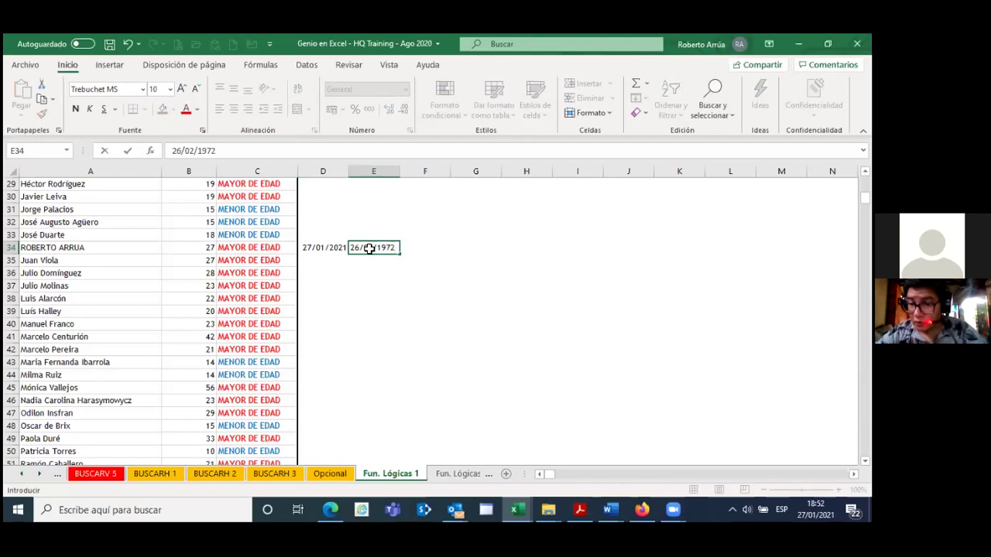
{"action": "key", "text": "Tab"}
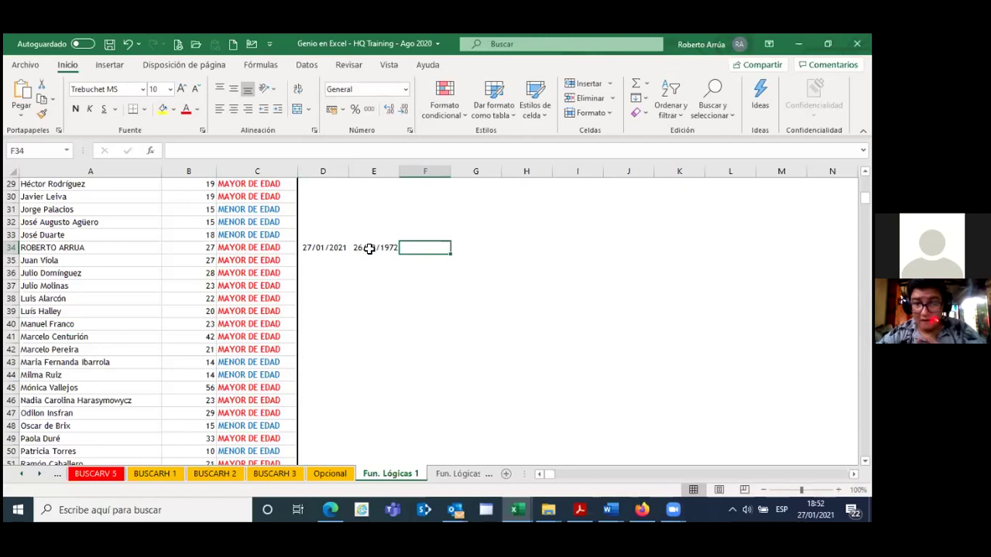
{"action": "type", "text": "="}
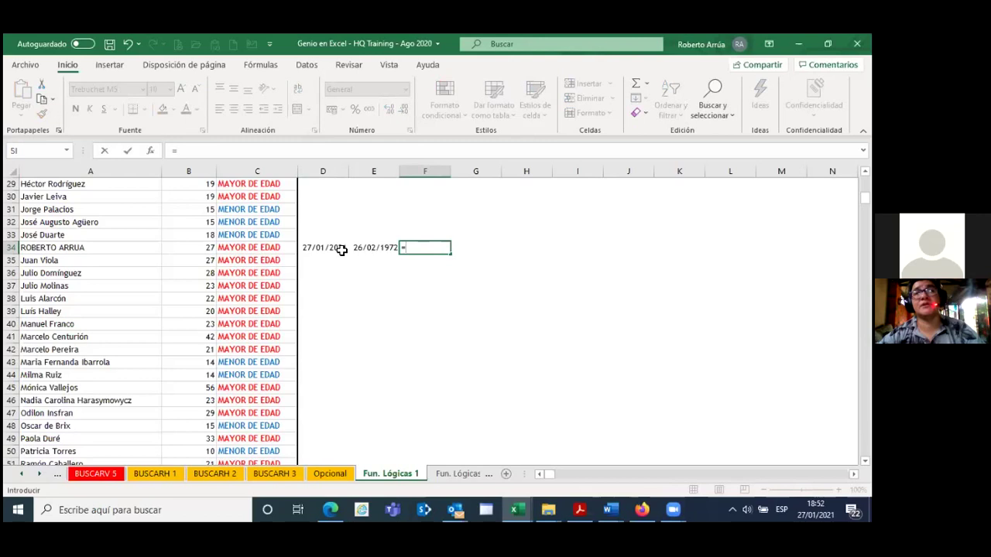
Step: Compute the day difference =D34-E34 in F34, giving 17868, keeping its number format unchanged
{"action": "left_click", "coordinate": [333, 249]}
{"action": "type", "text": "-"}
{"action": "left_click", "coordinate": [369, 247]}
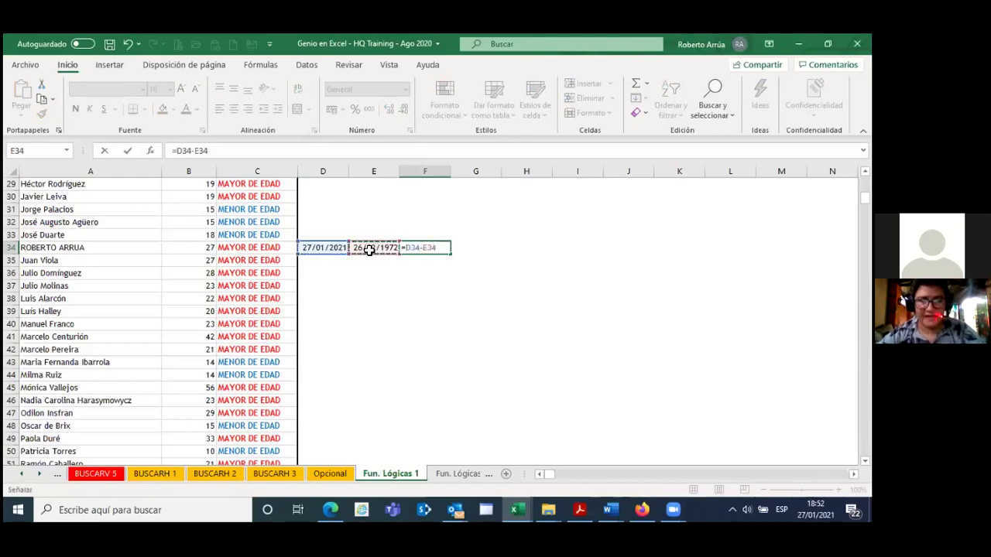
{"action": "key", "text": "Return"}
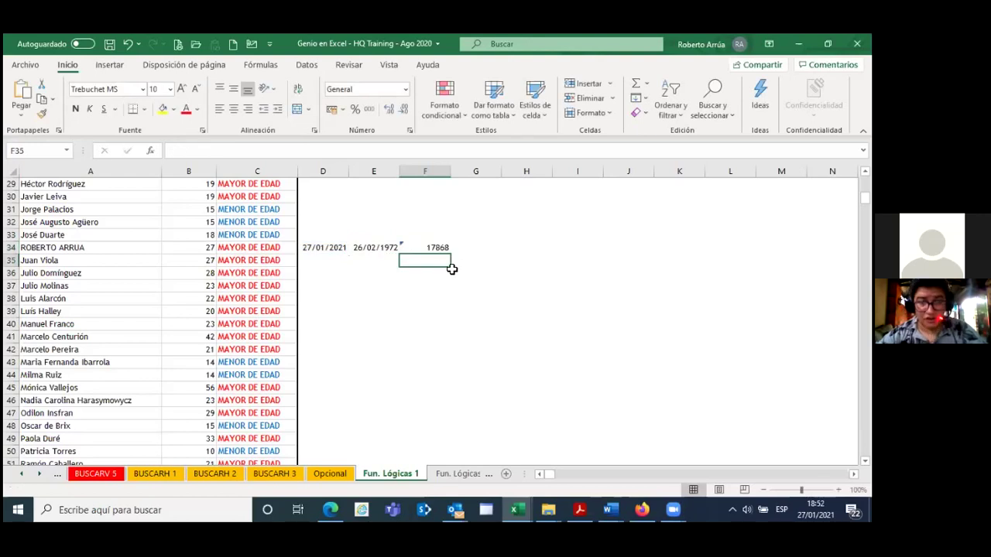
{"action": "left_click", "coordinate": [442, 247]}
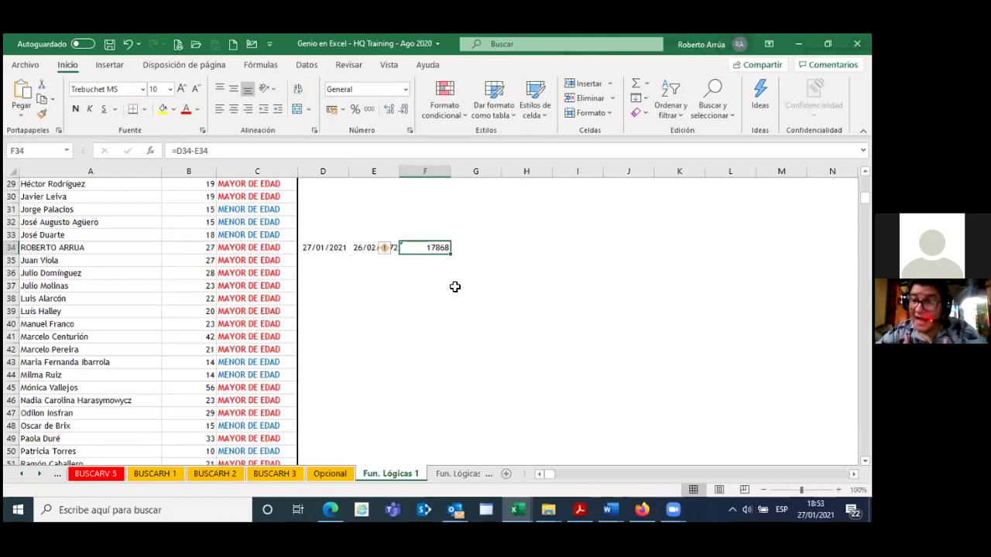
{"action": "left_click", "coordinate": [405, 90]}
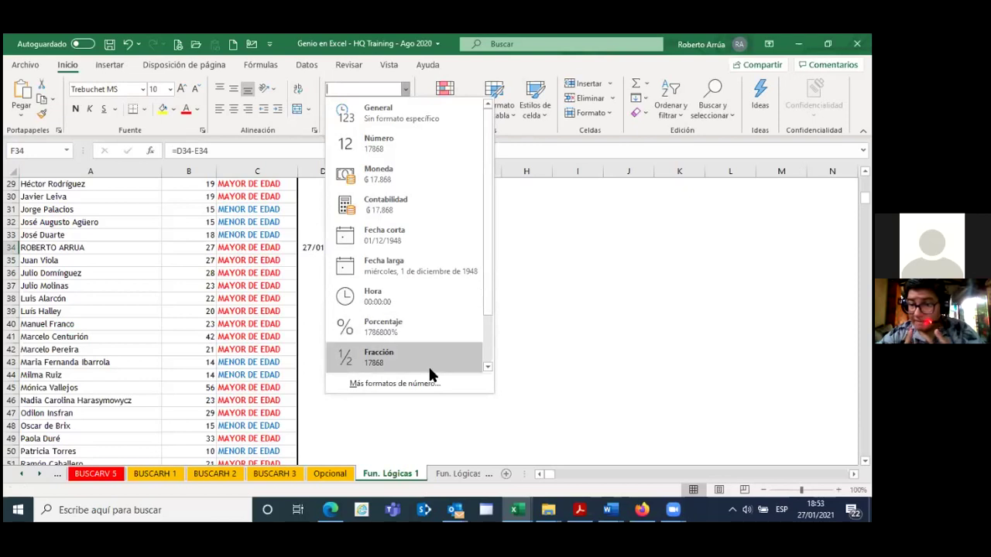
{"action": "left_click", "coordinate": [534, 277]}
{"action": "mouse_move", "coordinate": [461, 260]}
{"action": "left_mouse_down"}
{"action": "mouse_move", "coordinate": [445, 249]}
{"action": "mouse_move", "coordinate": [457, 249]}
{"action": "left_mouse_up"}
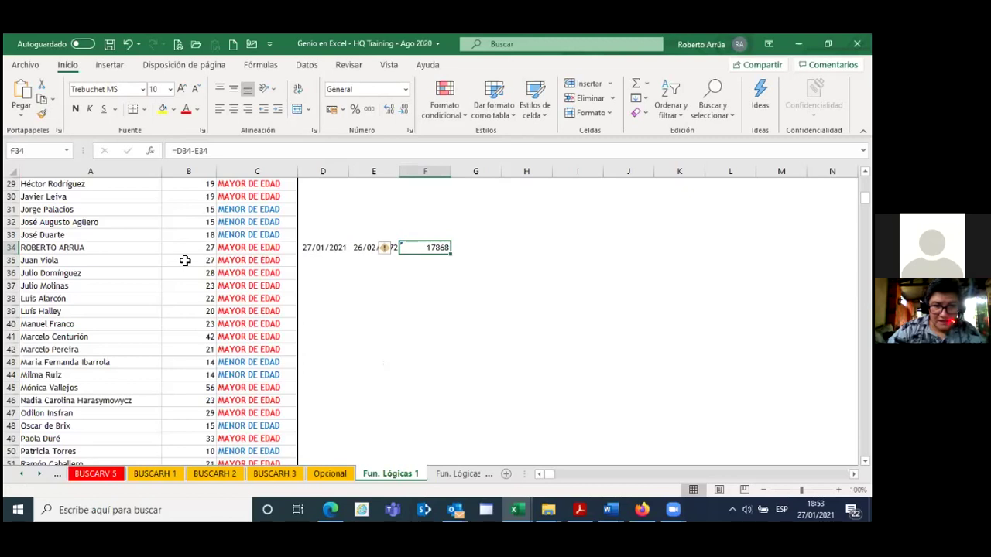
Step: Replace B34's age with the formula =F34/365, correcting the mistyped 364 divisor
{"action": "left_click", "coordinate": [206, 248]}
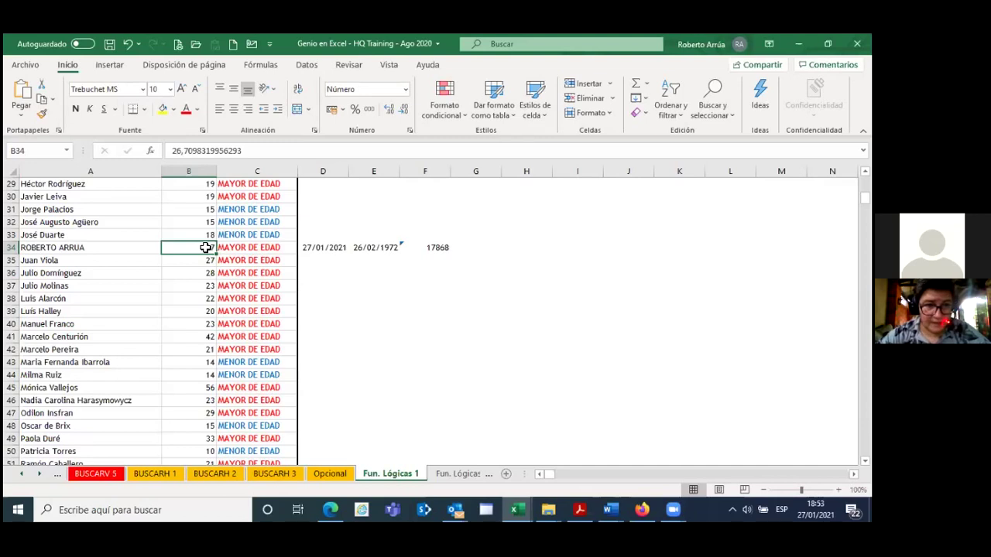
{"action": "type", "text": "+"}
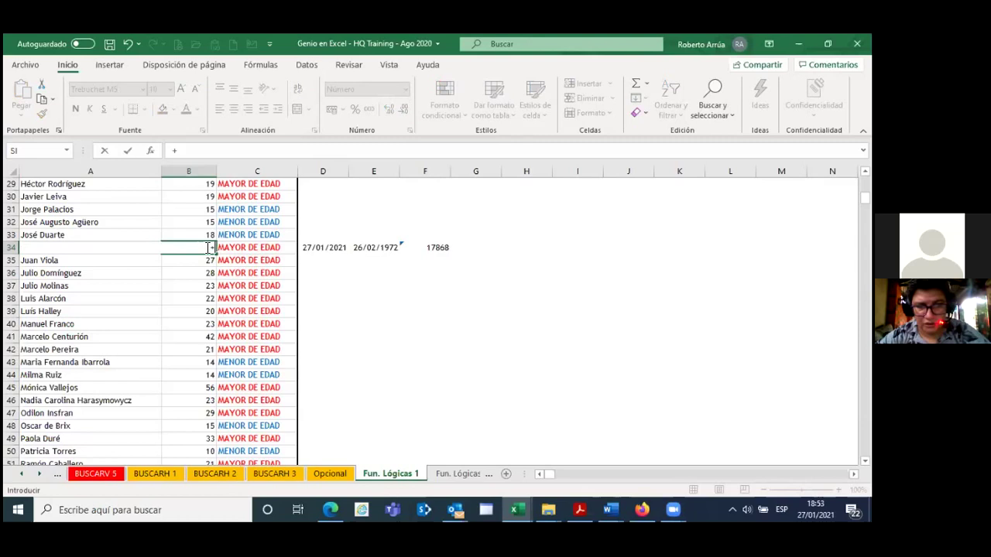
{"action": "left_click", "coordinate": [430, 247]}
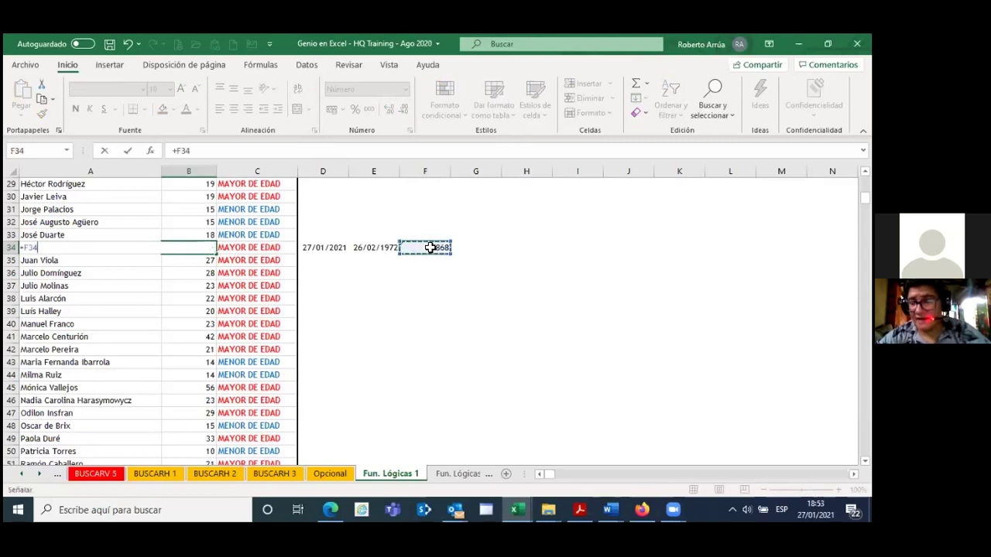
{"action": "type", "text": "/"}
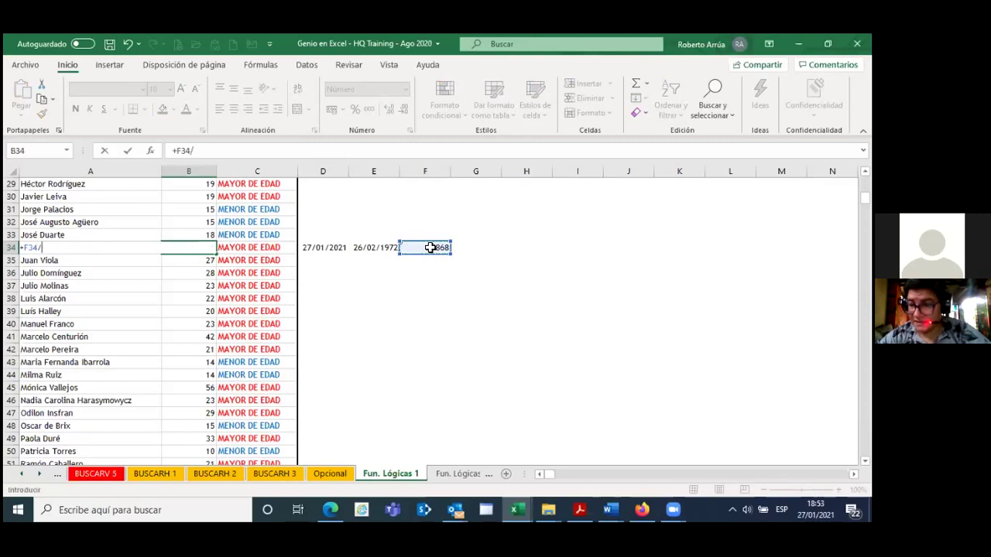
{"action": "type", "text": "36"}
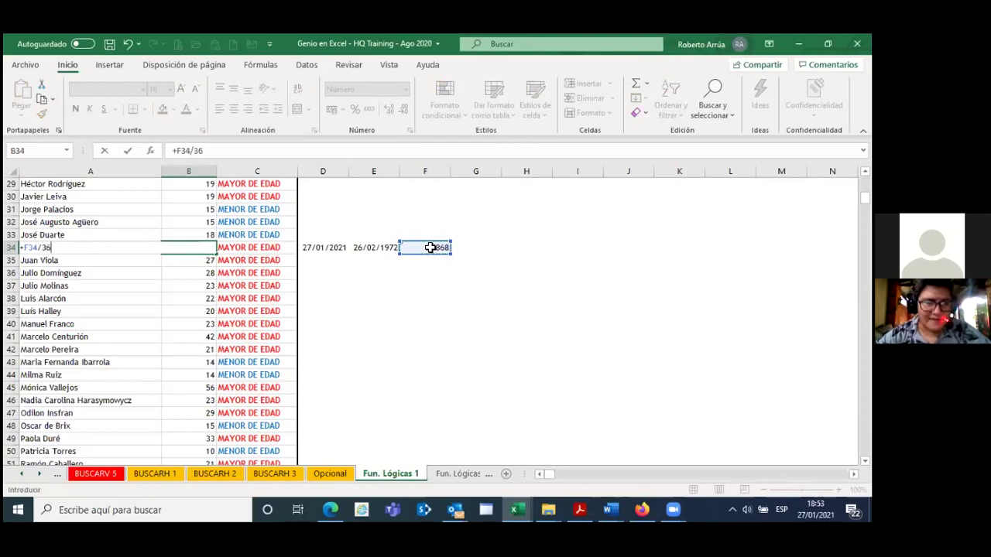
{"action": "type", "text": "4"}
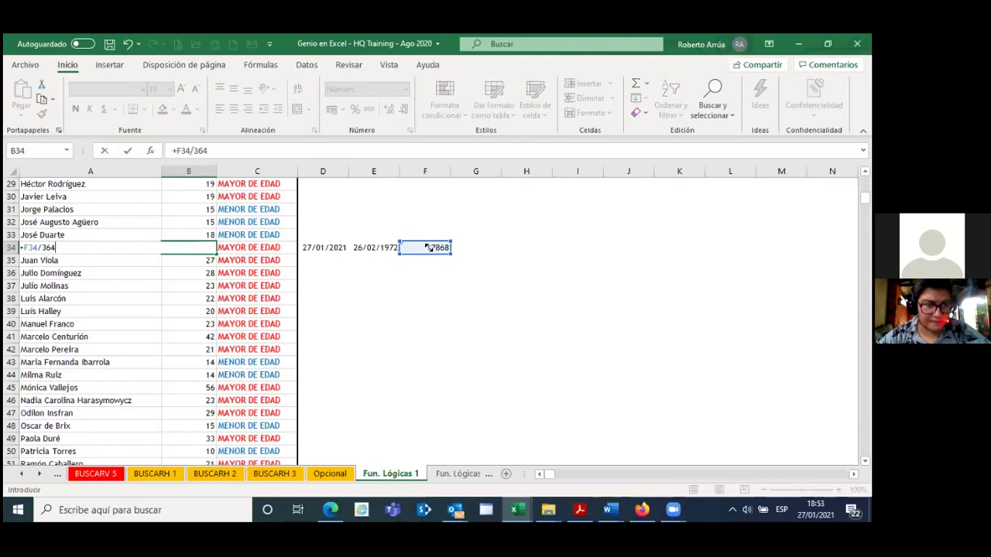
{"action": "key", "text": "BackSpace"}
{"action": "left_click", "coordinate": [220, 152]}
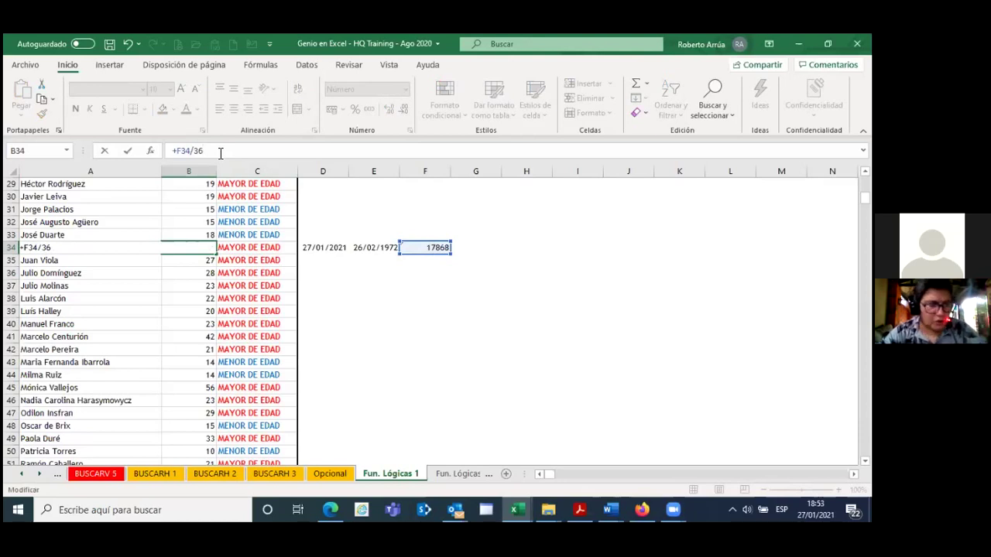
{"action": "type", "text": "5"}
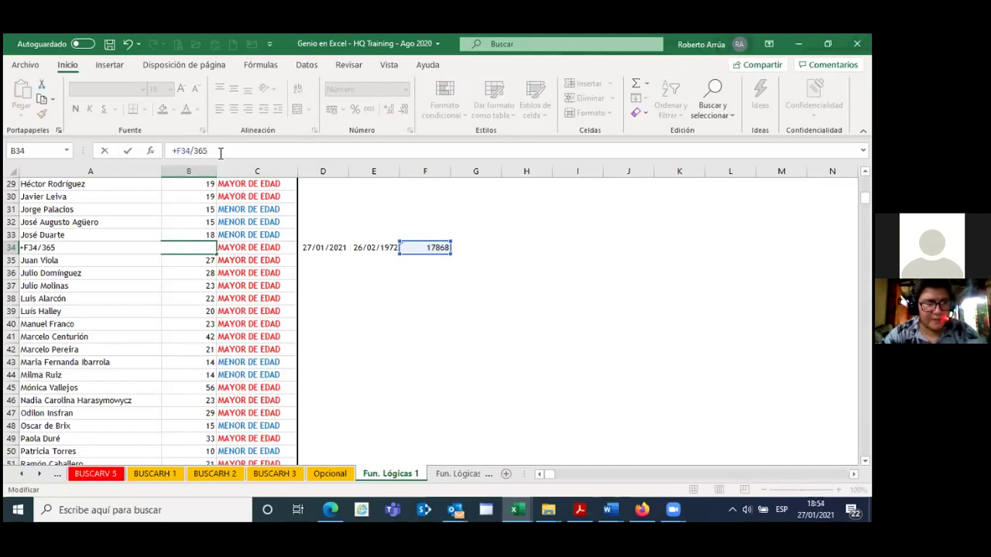
{"action": "key", "text": "Return"}
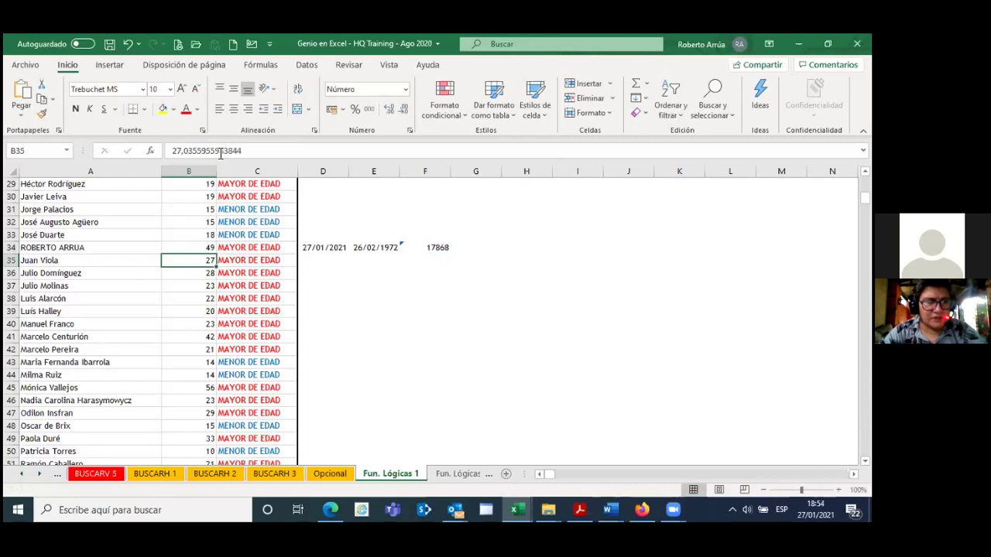
Step: Add two decimal places to B34 so the age displays as 48,95
{"action": "left_click", "coordinate": [211, 247]}
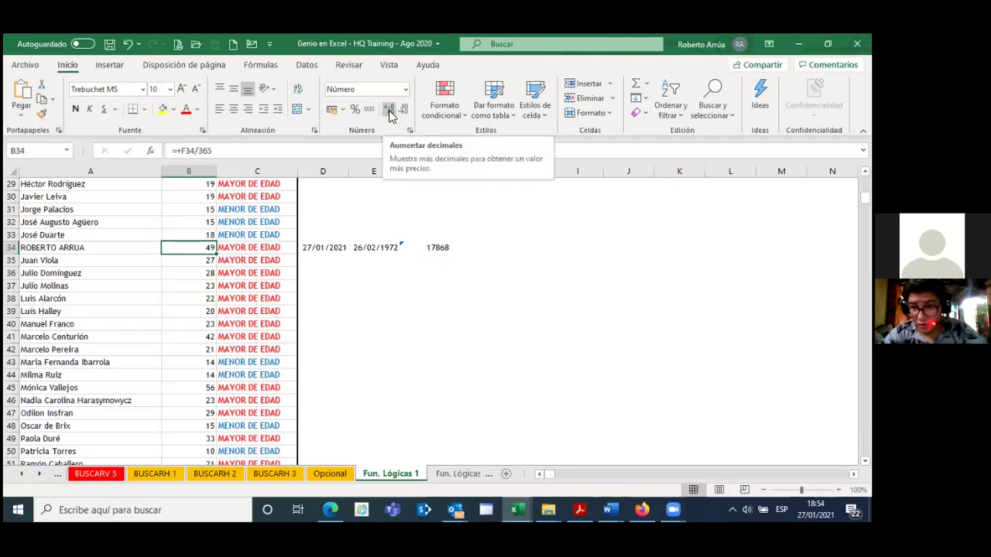
{"action": "left_click", "coordinate": [389, 110]}
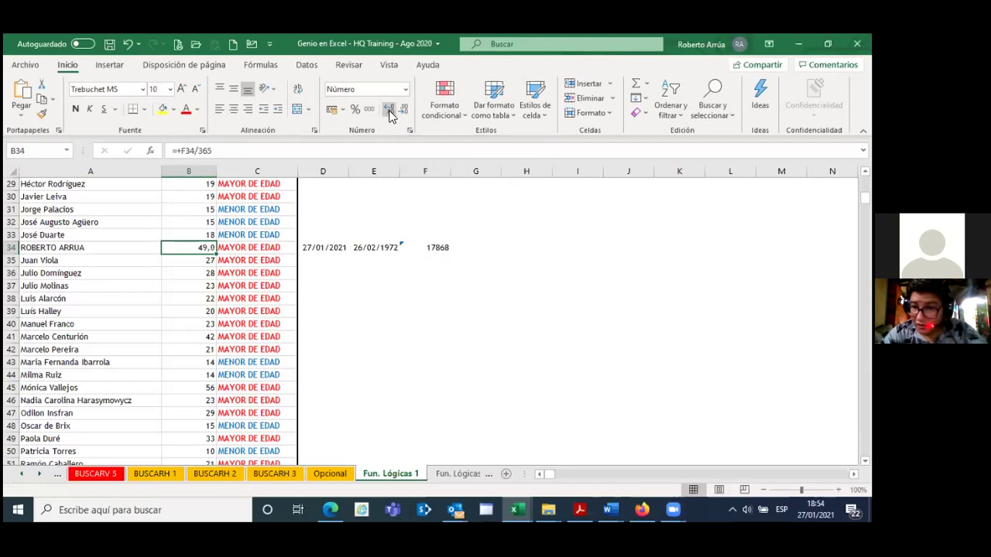
{"action": "left_click", "coordinate": [389, 111]}
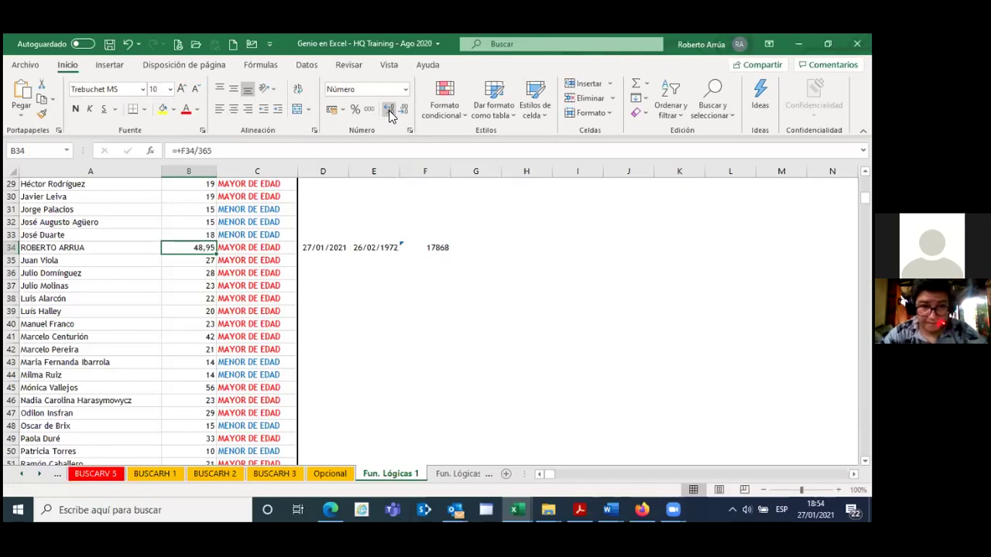
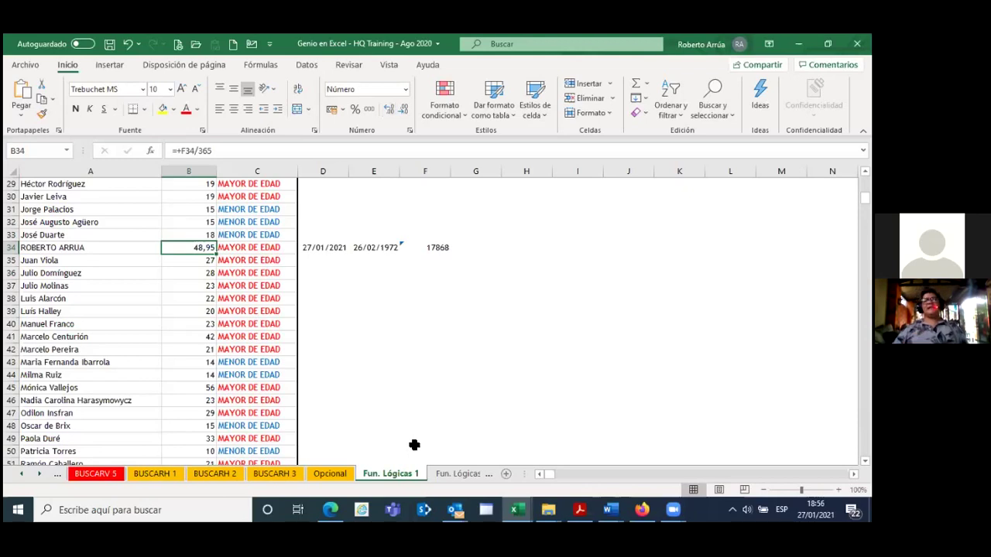
Step: Switch to Fun. Lógicas 2 and back to Fun. Lógicas 1, then inspect the SI formula in C9
{"action": "right_click", "coordinate": [404, 474]}
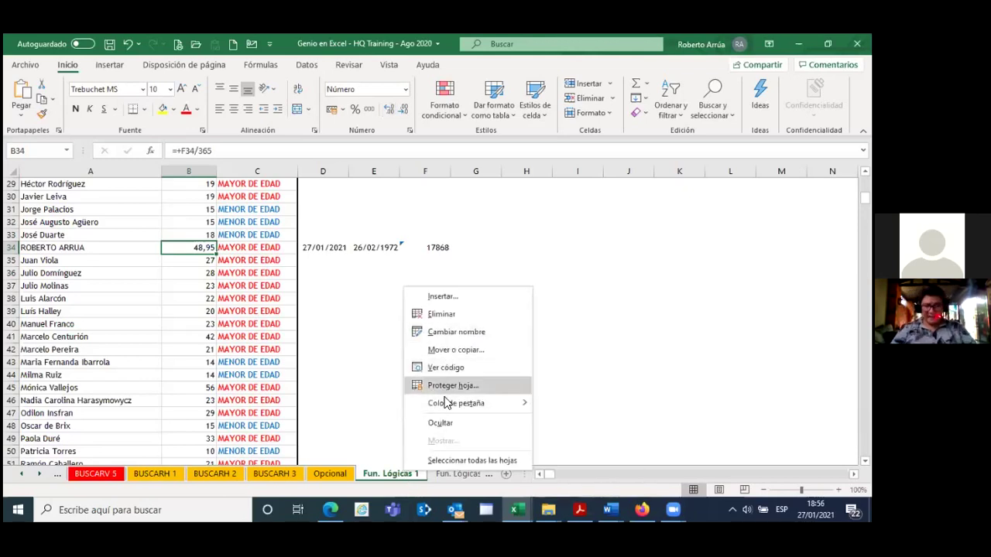
{"action": "mouse_move", "coordinate": [456, 403]}
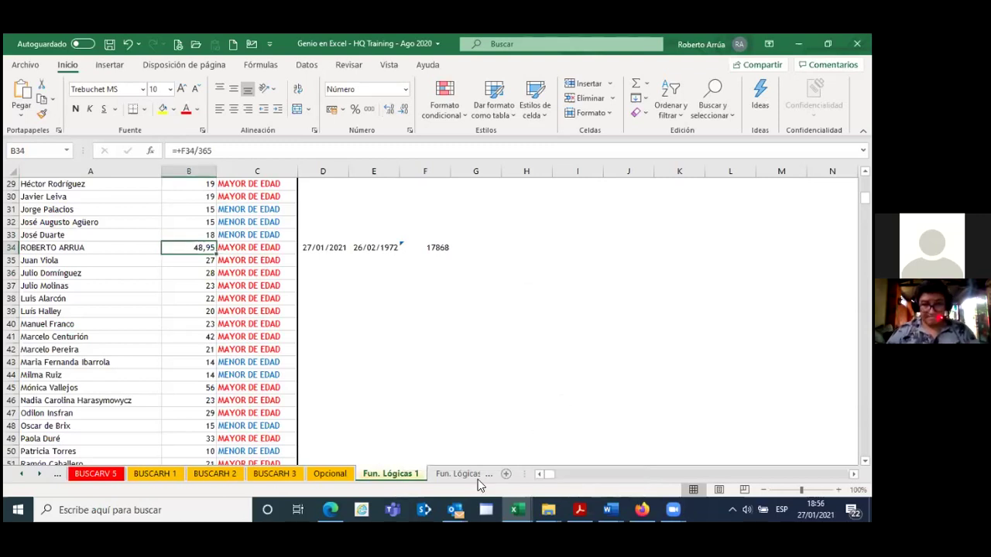
{"action": "left_click", "coordinate": [467, 475]}
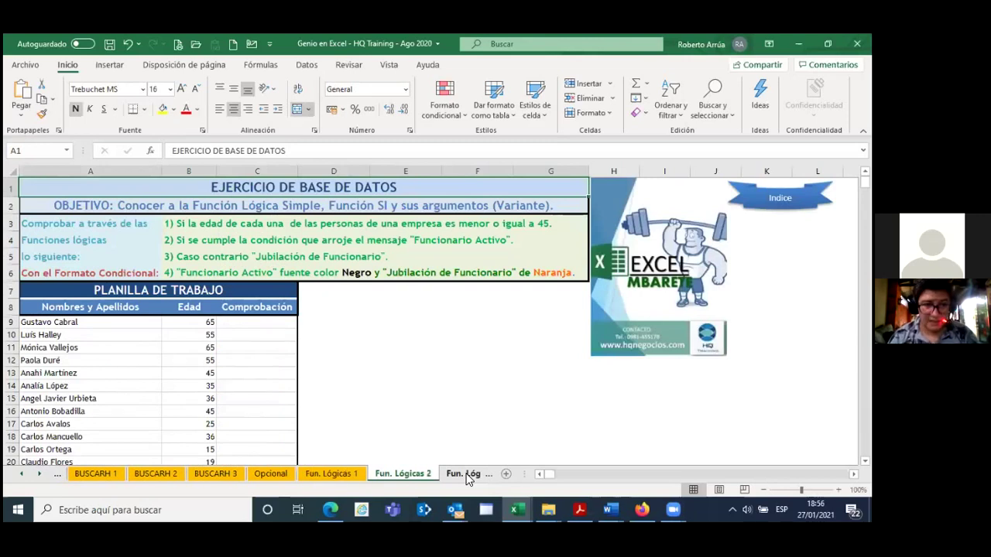
{"action": "left_click", "coordinate": [265, 324]}
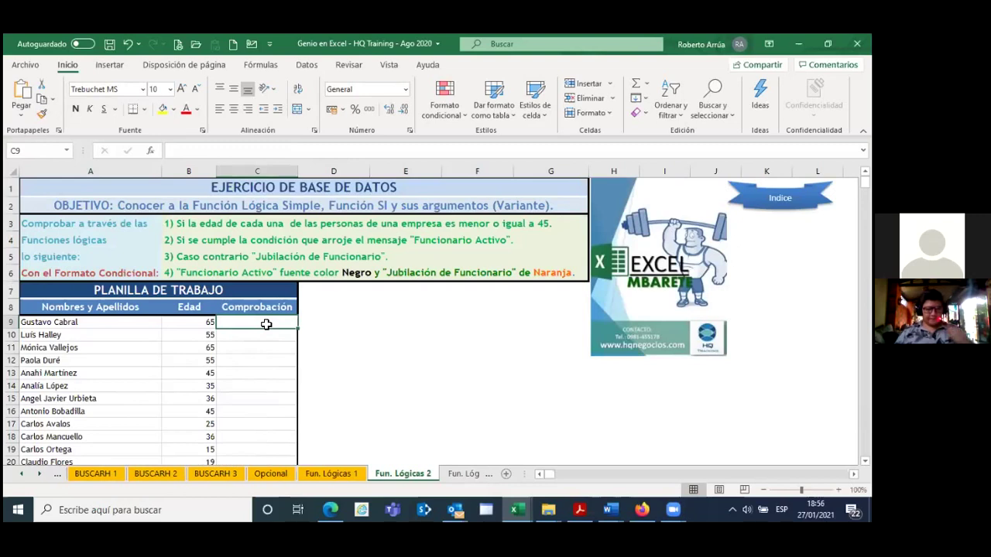
{"action": "left_click", "coordinate": [331, 474]}
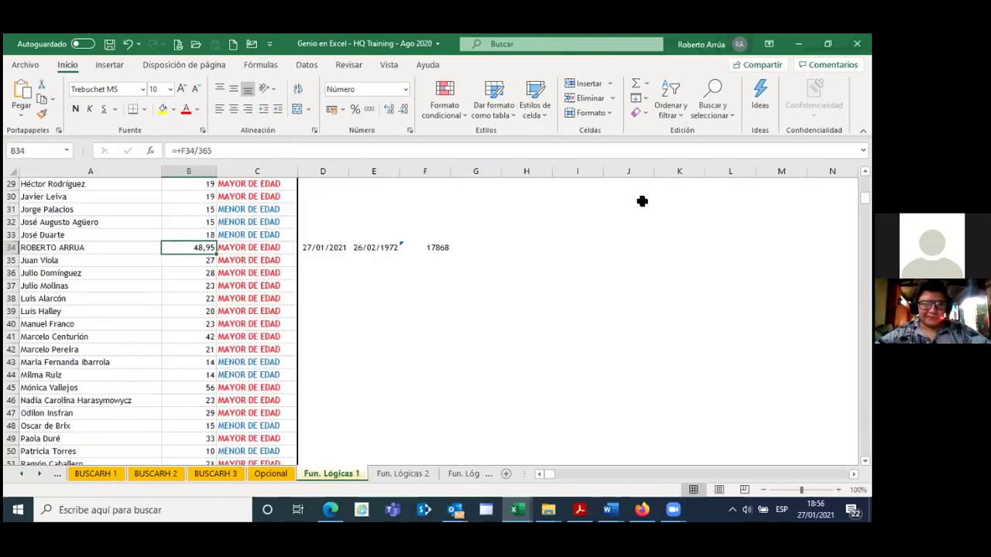
{"action": "left_click_drag", "start_coordinate": [865, 199], "coordinate": [865, 181]}
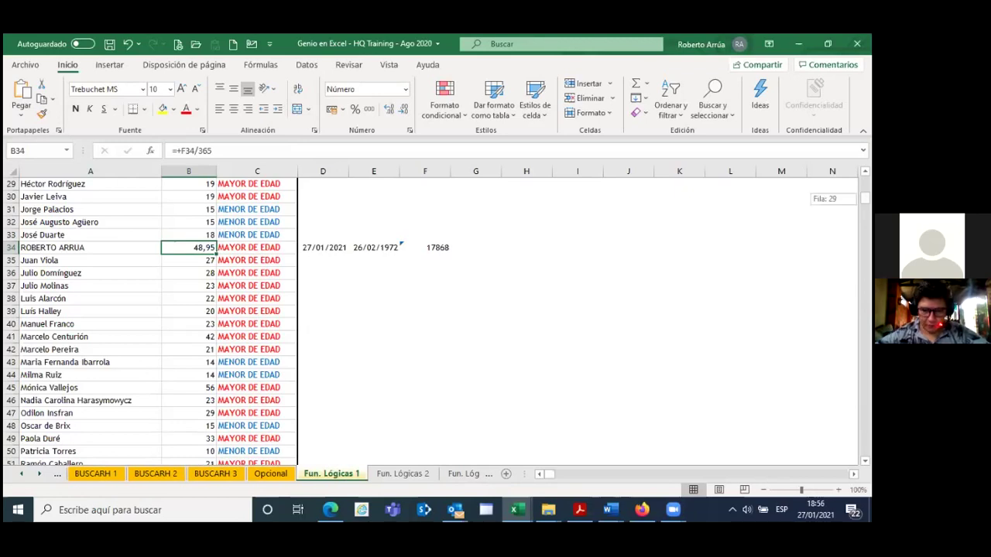
{"action": "left_click", "coordinate": [279, 322]}
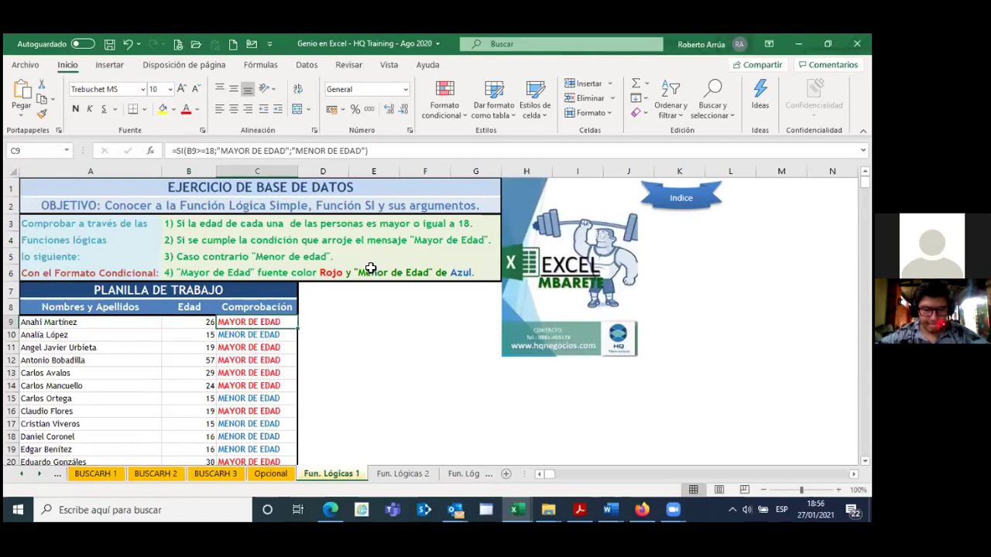
Step: On Fun. Lógicas 2, start a formula with = in C9 and list the Lógica functions
{"action": "left_click", "coordinate": [419, 475]}
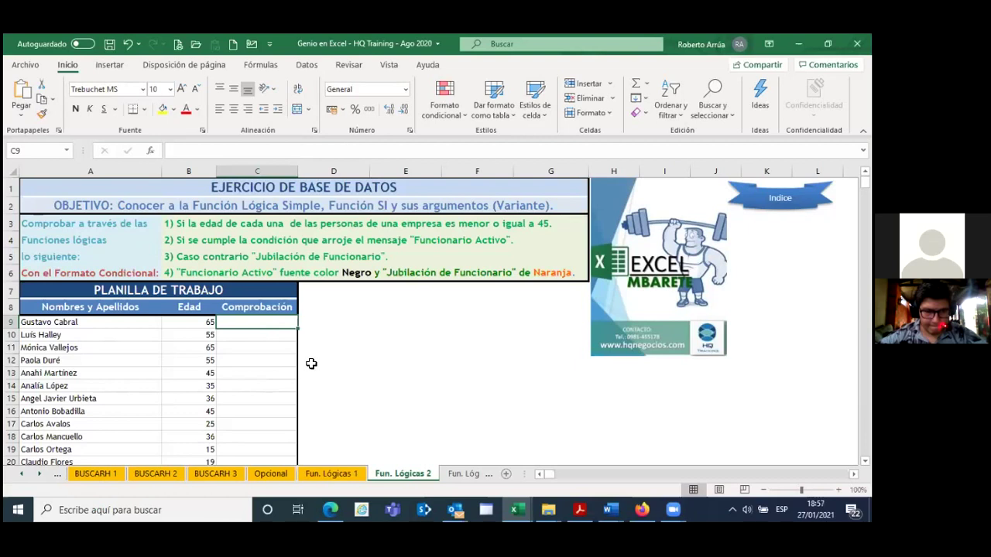
{"action": "type", "text": "="}
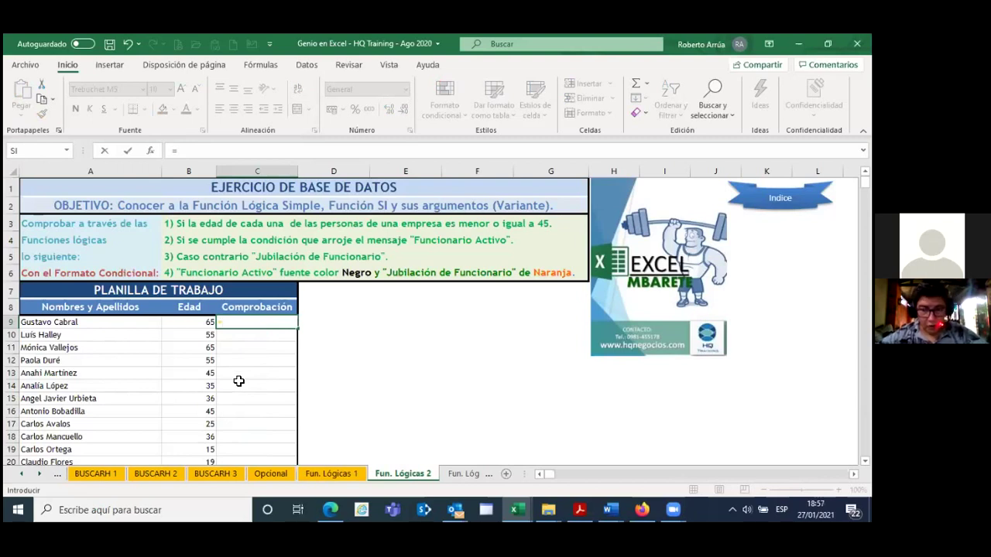
{"action": "left_click", "coordinate": [233, 324]}
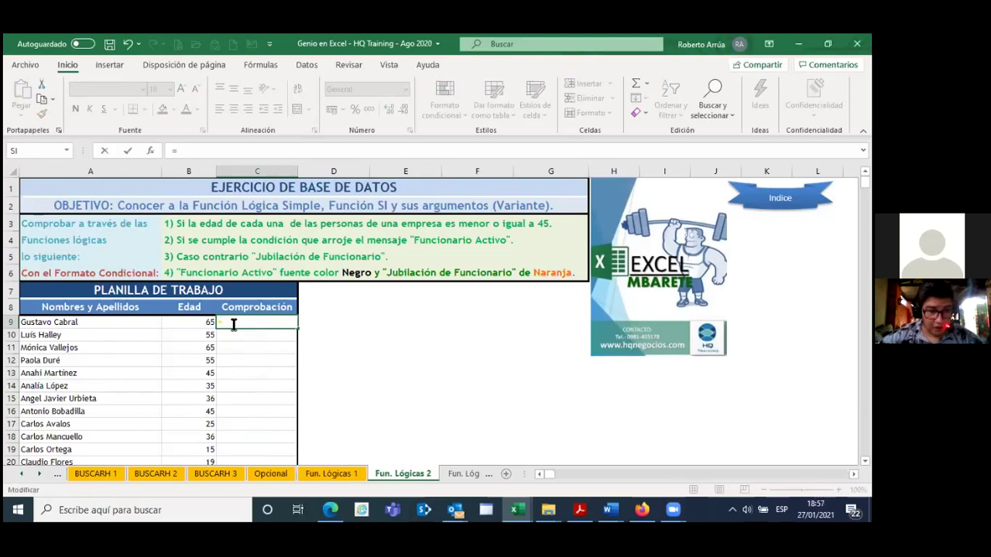
{"action": "left_click", "coordinate": [151, 152]}
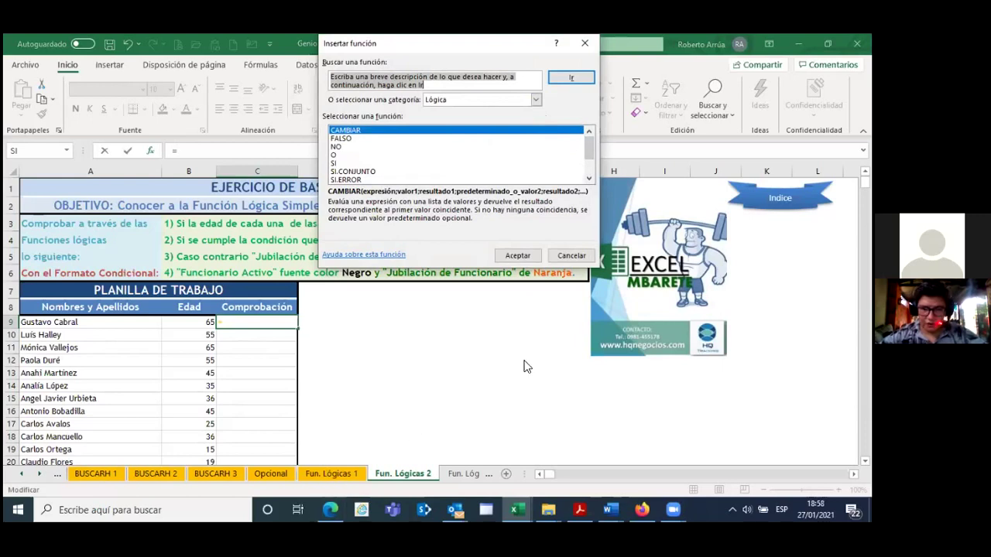
Step: Cancel the function list, revisit Fun. Lógicas 1, then insert the SI function in C9 on Fun. Lógicas 2
{"action": "left_click", "coordinate": [573, 257]}
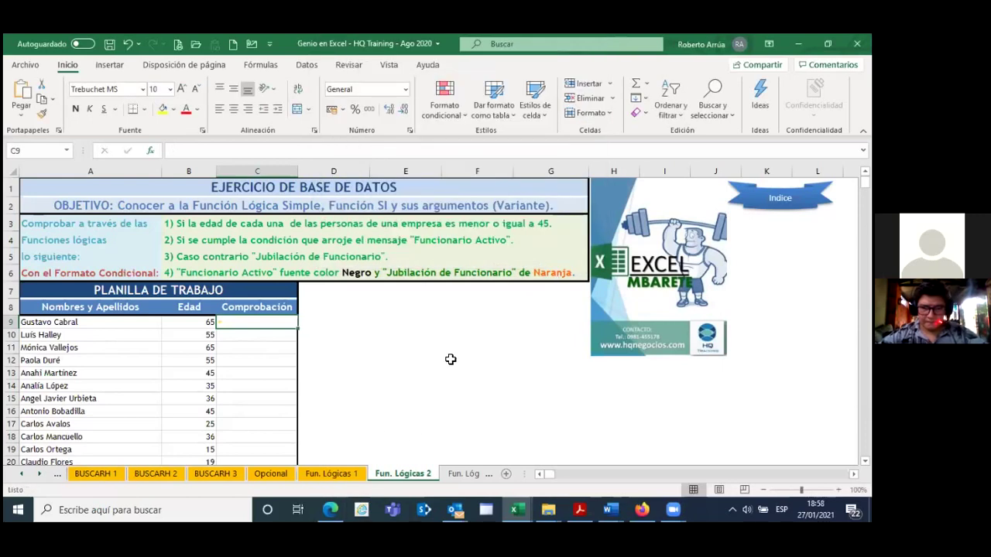
{"action": "left_click", "coordinate": [352, 475]}
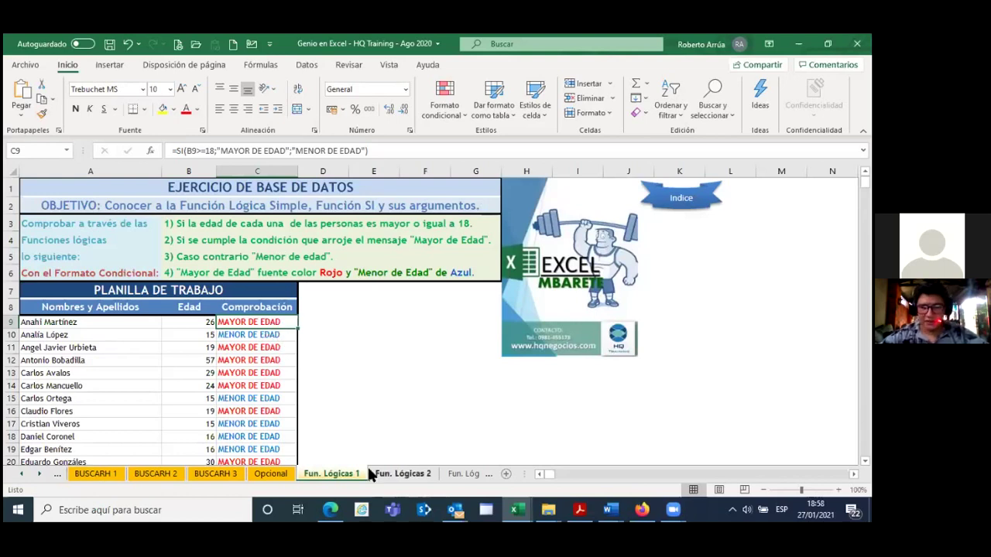
{"action": "left_click", "coordinate": [405, 474]}
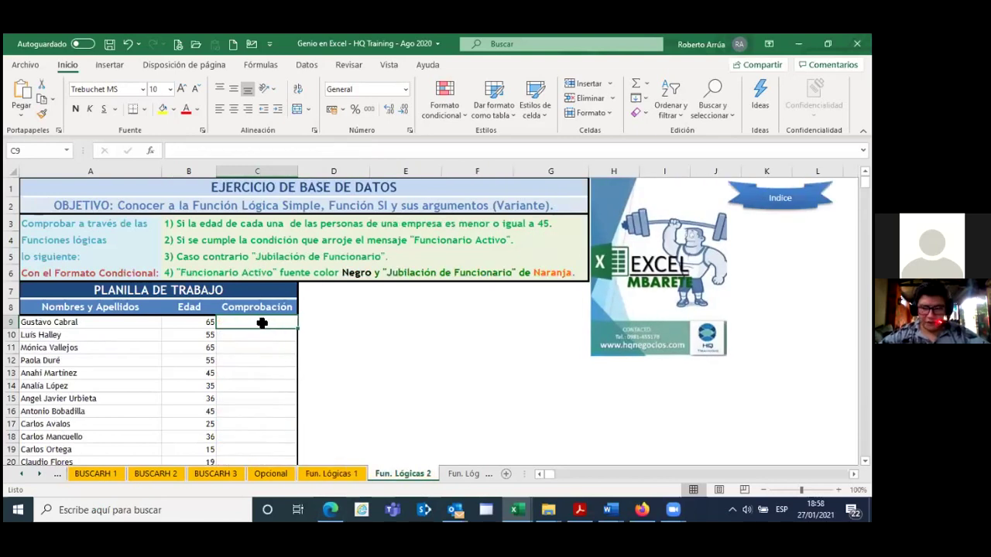
{"action": "type", "text": "="}
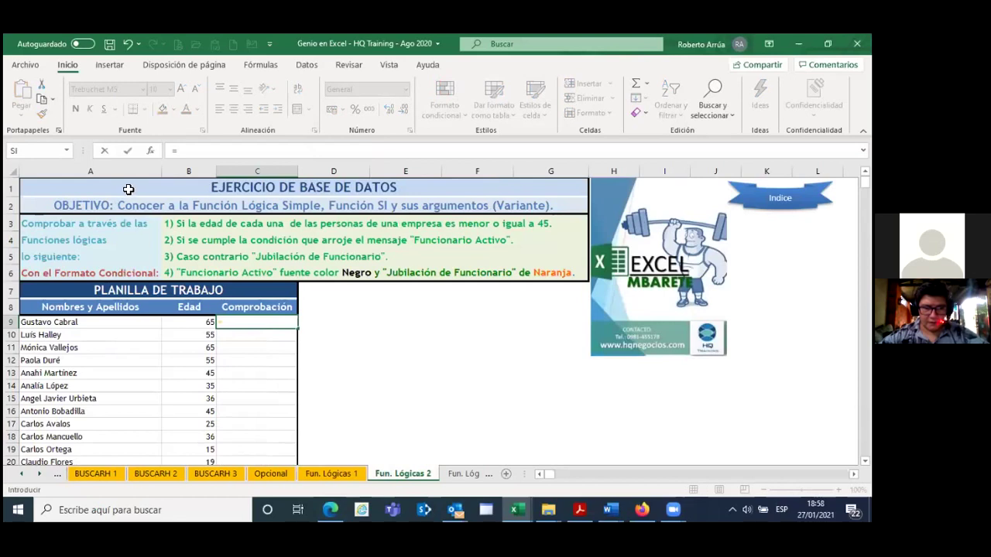
{"action": "left_click", "coordinate": [150, 150]}
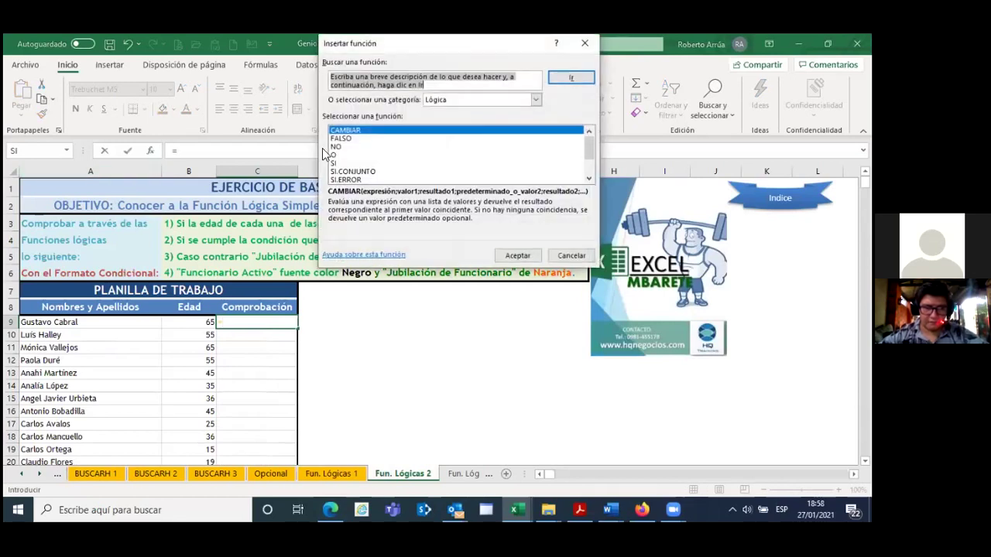
{"action": "left_click", "coordinate": [335, 163]}
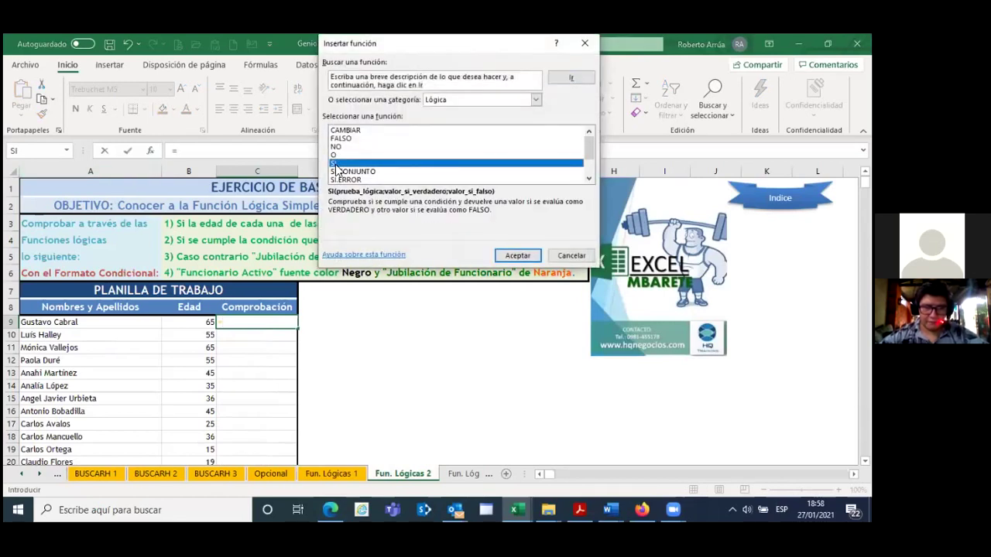
{"action": "left_click", "coordinate": [517, 256]}
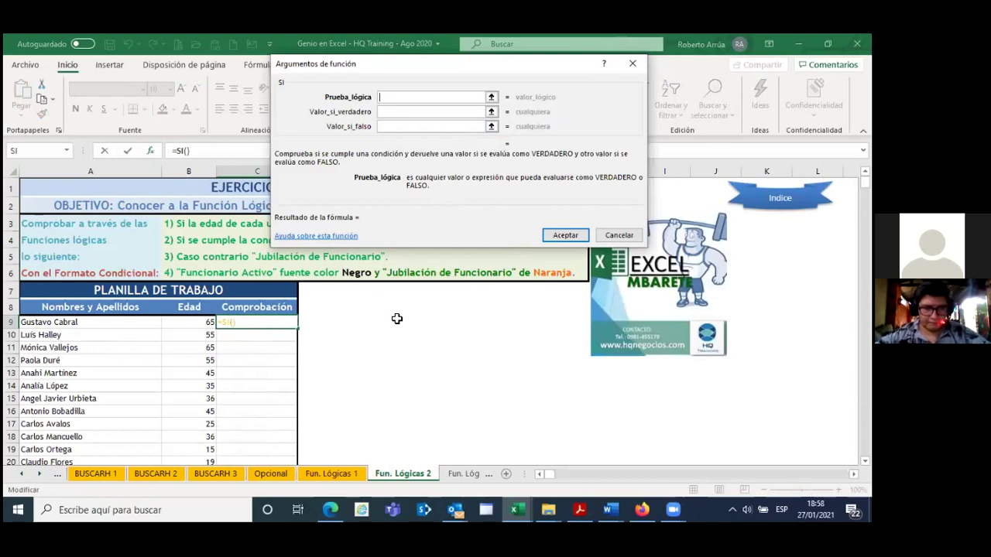
Step: Try 45 plus references to A9, B9 and C9 as SI arguments, then abandon the formula
{"action": "type", "text": "45"}
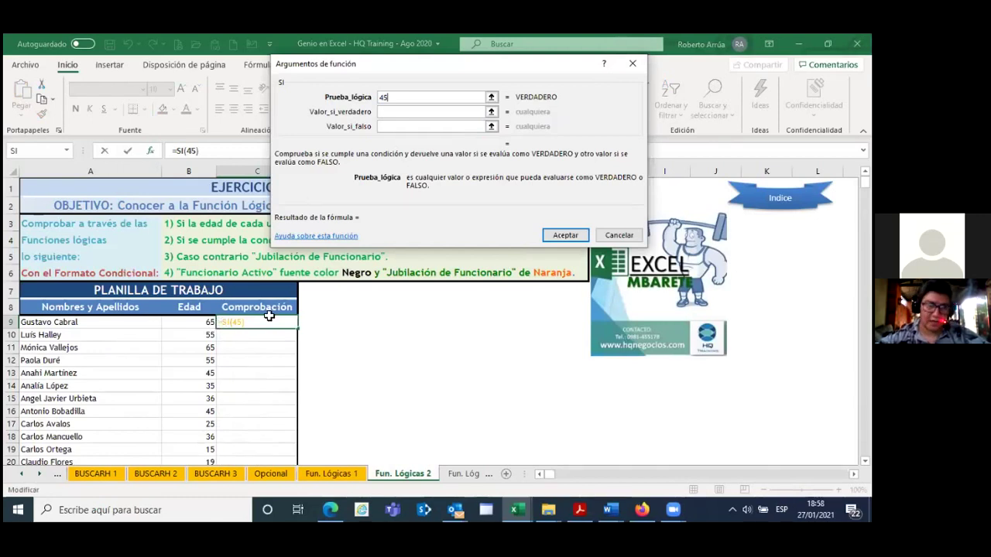
{"action": "mouse_move", "coordinate": [424, 68]}
{"action": "left_mouse_down"}
{"action": "mouse_move", "coordinate": [440, 69]}
{"action": "mouse_move", "coordinate": [567, 304]}
{"action": "left_mouse_up"}
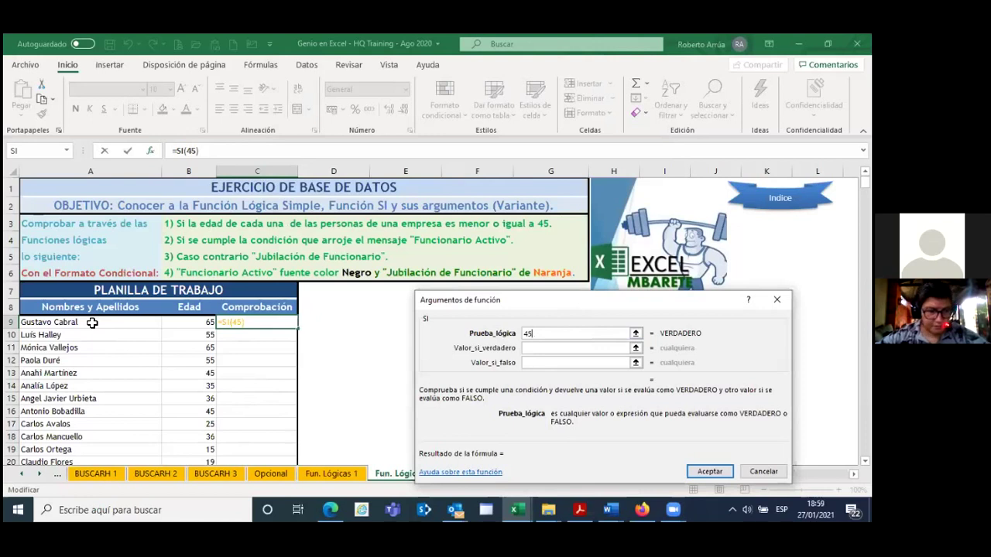
{"action": "type", "text": "+"}
{"action": "left_click", "coordinate": [71, 322]}
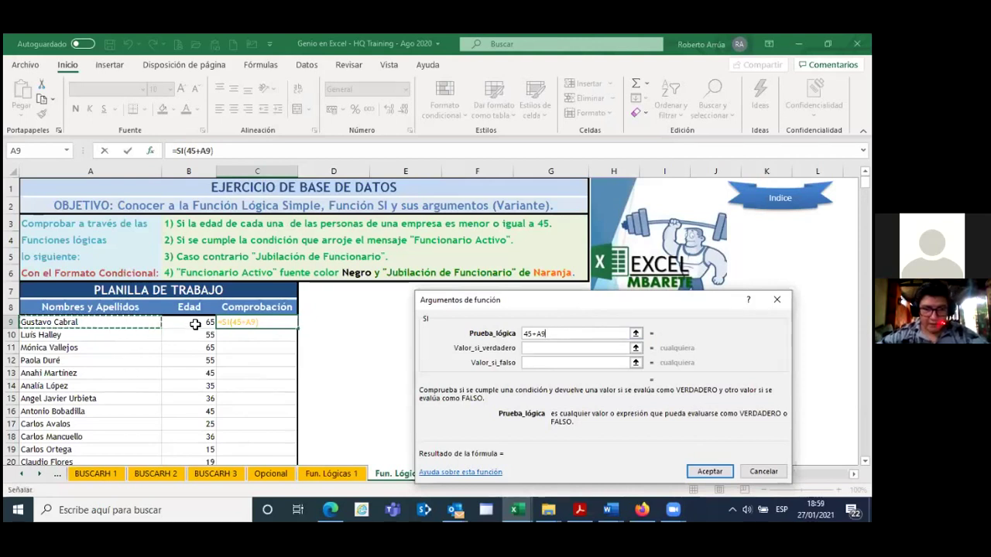
{"action": "left_click", "coordinate": [195, 323]}
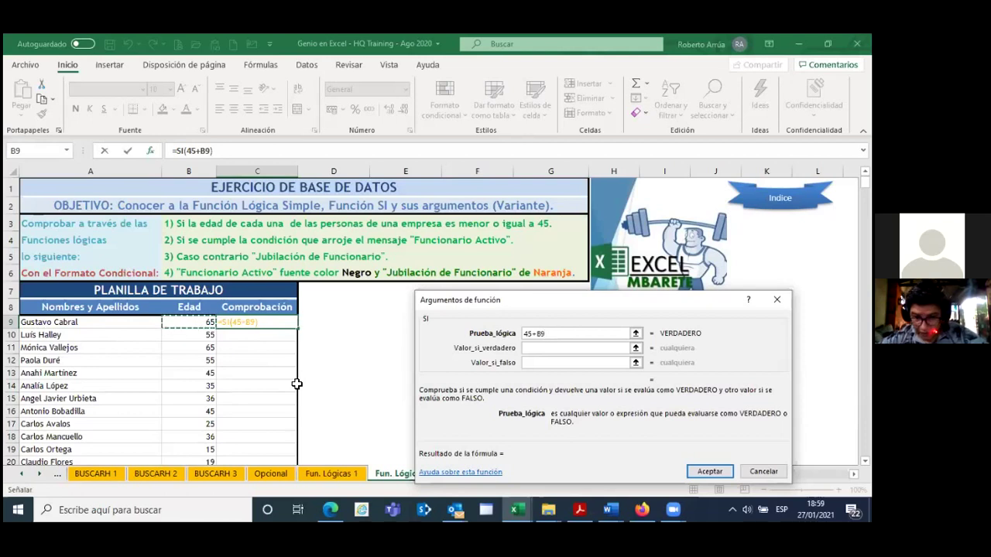
{"action": "left_click", "coordinate": [243, 323]}
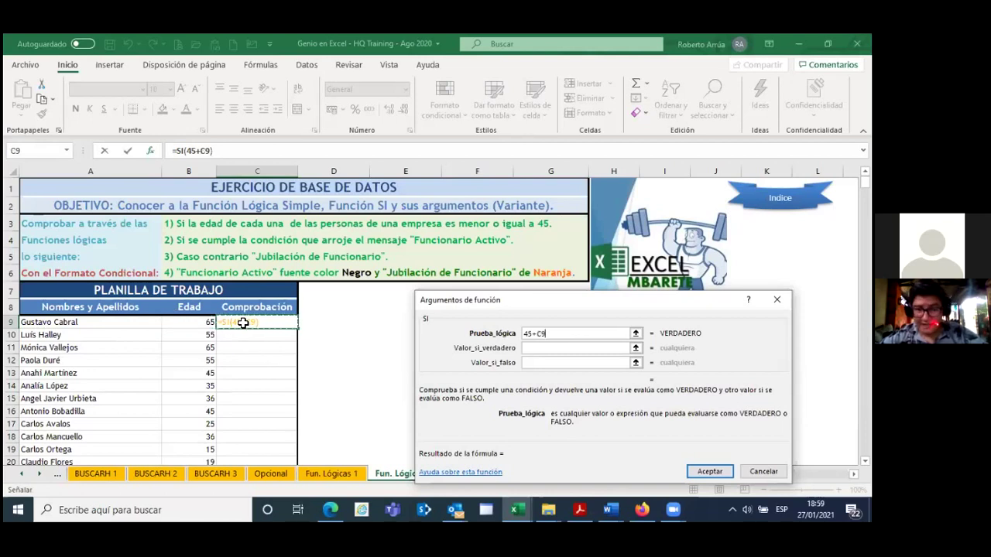
{"action": "key", "text": "Escape"}
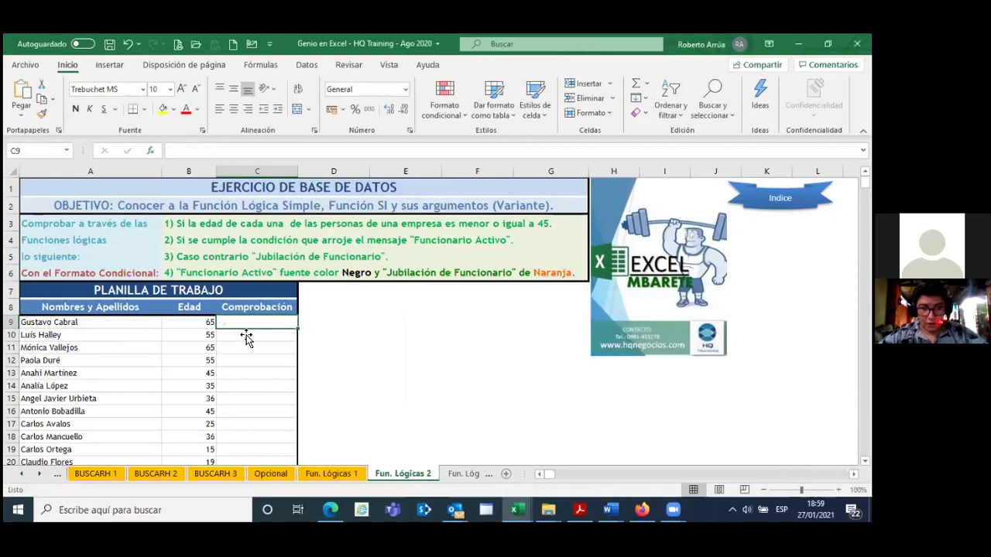
Step: Insert the SI function from the Lógica category in C9 and use B9 as its logical test
{"action": "left_click", "coordinate": [247, 372]}
{"action": "left_click", "coordinate": [247, 324]}
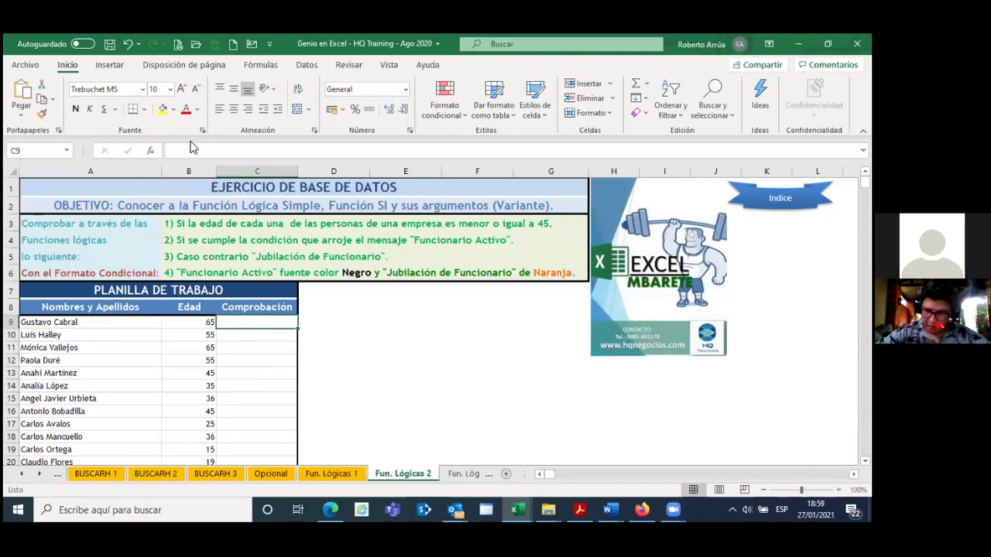
{"action": "left_click", "coordinate": [151, 150]}
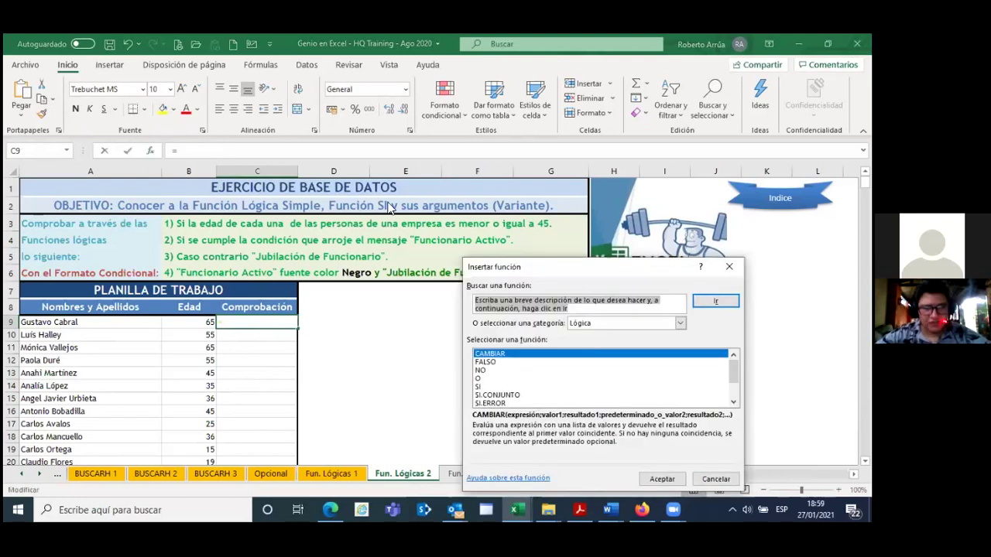
{"action": "left_click", "coordinate": [477, 386]}
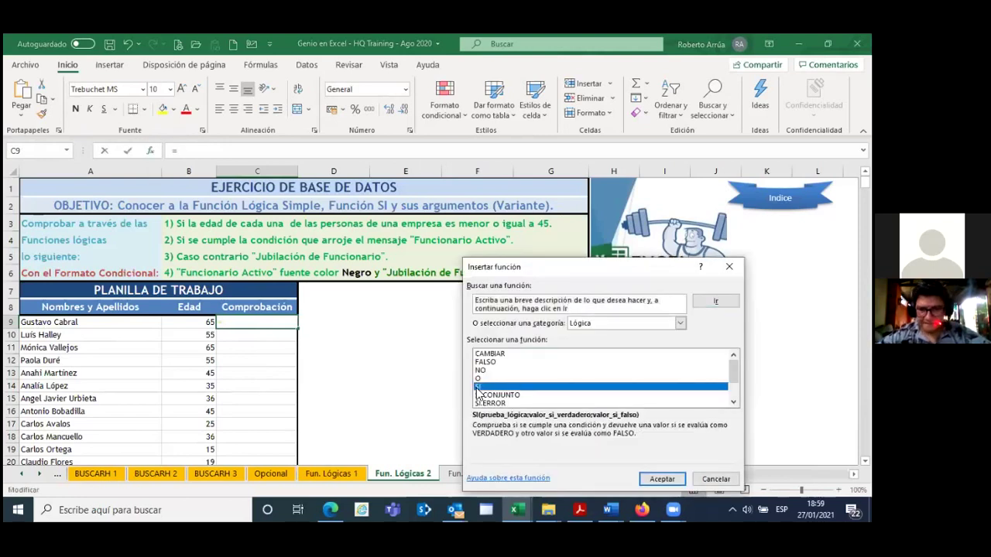
{"action": "left_click", "coordinate": [672, 479]}
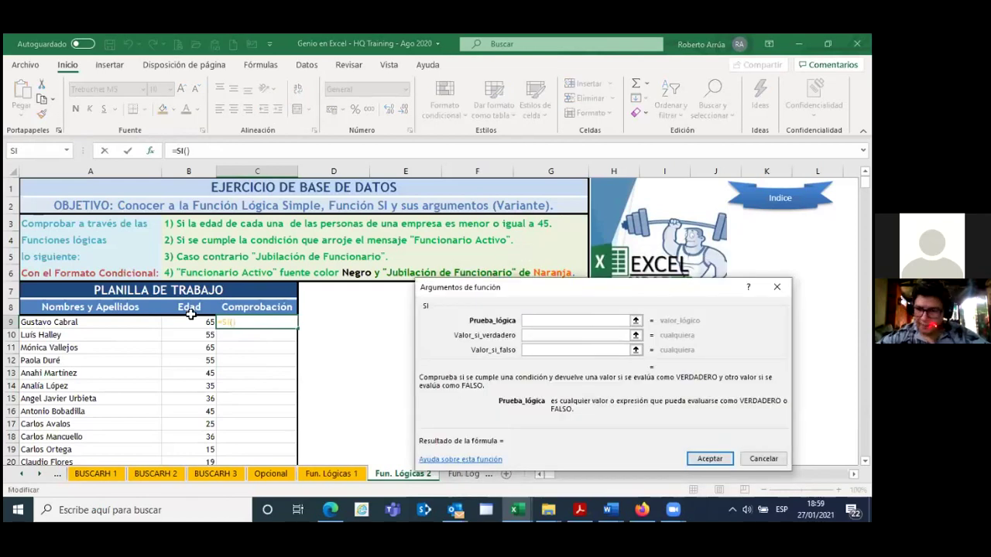
{"action": "left_click", "coordinate": [208, 323]}
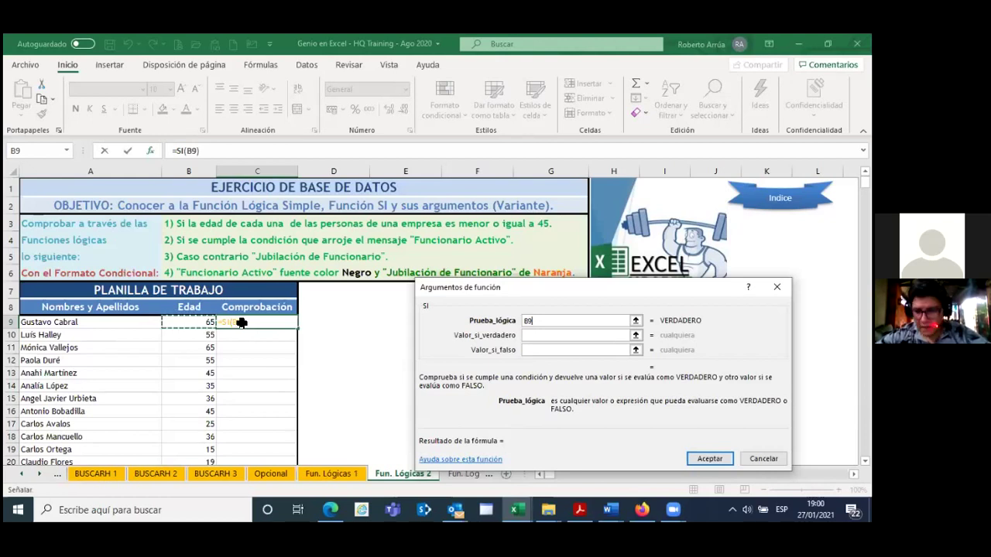
Step: Set the SI logical test to B9<=45
{"action": "type", "text": "<"}
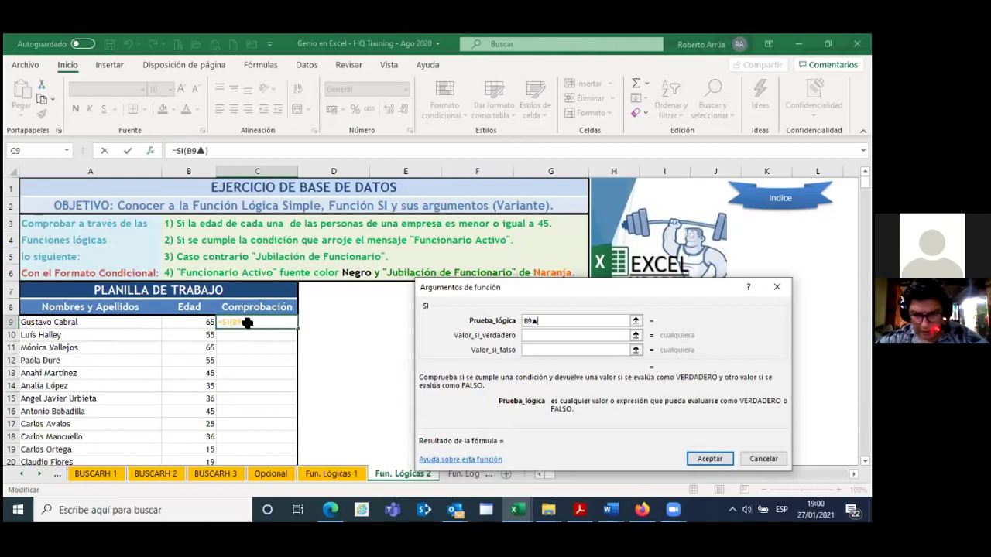
{"action": "key", "text": "BackSpace"}
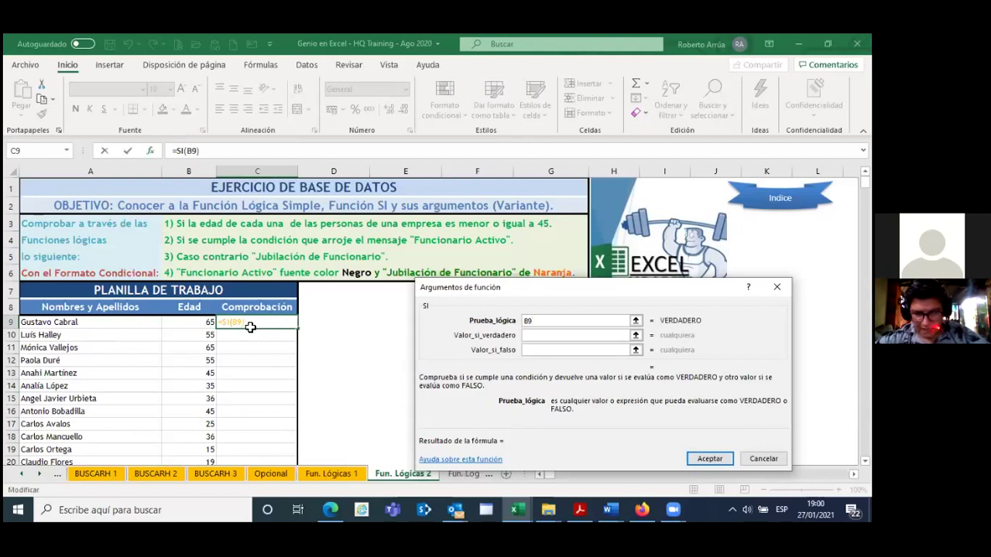
{"action": "type", "text": "+"}
{"action": "left_click", "coordinate": [242, 323]}
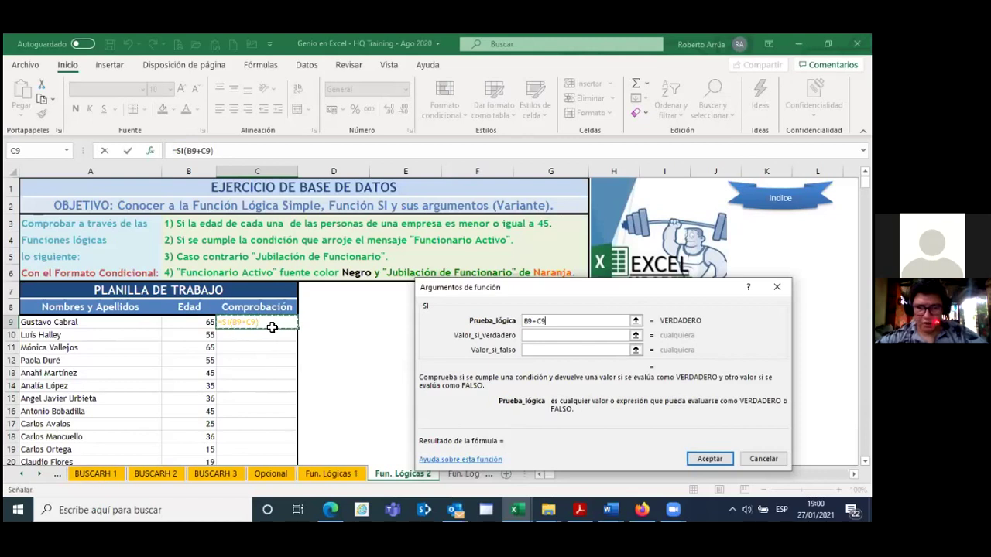
{"action": "key", "text": "BackSpace"}
{"action": "key", "text": "BackSpace"}
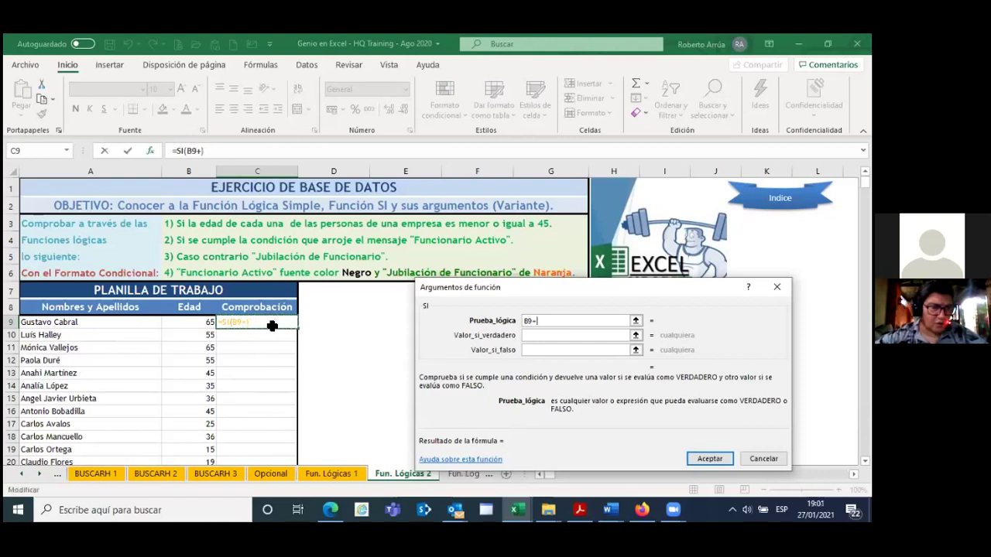
{"action": "key", "text": "BackSpace"}
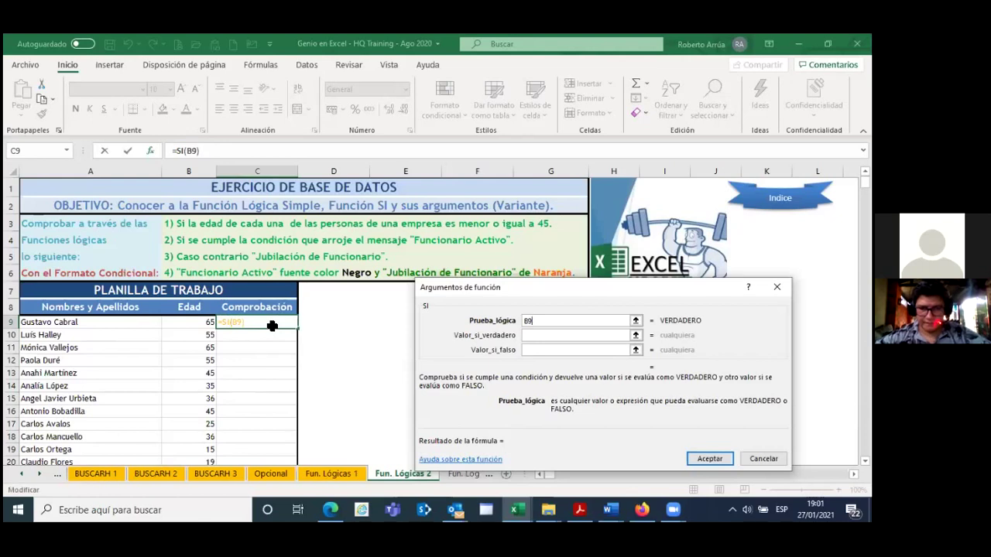
{"action": "type", "text": "<"}
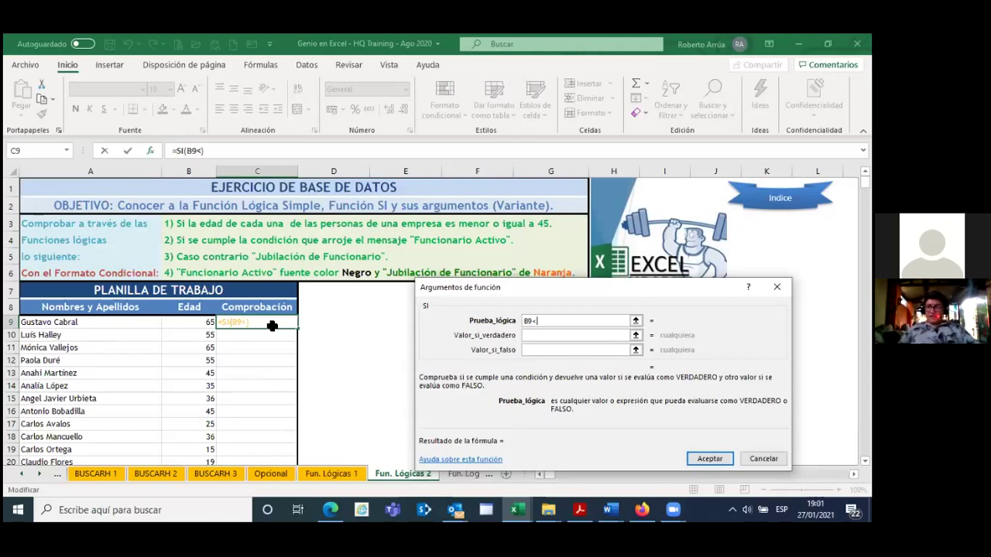
{"action": "type", "text": "="}
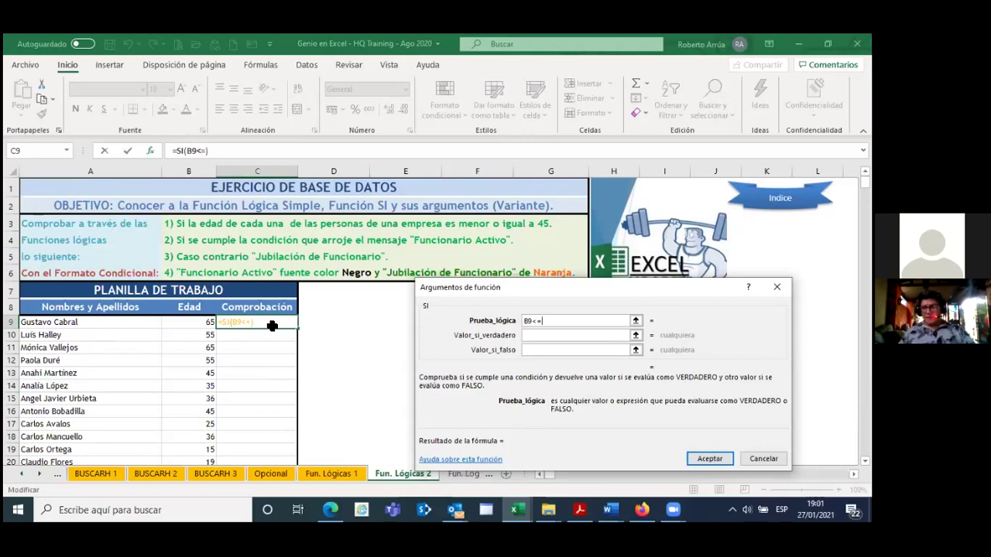
{"action": "type", "text": "45"}
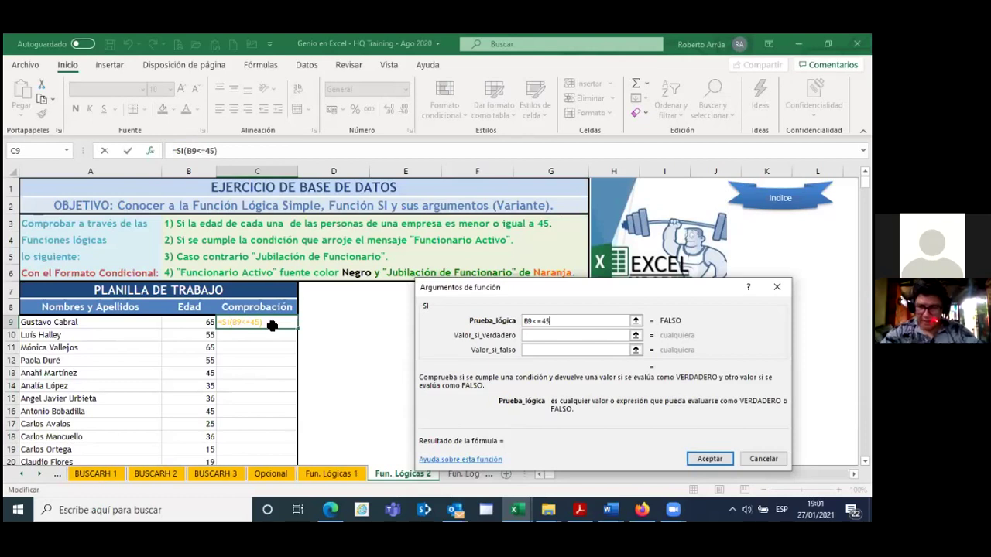
Step: Enter FUNCIONARIO ACTIVO as the true value and JUBILACION DE FUNCIONARIO as the false value
{"action": "left_click", "coordinate": [550, 336]}
{"action": "left_click", "coordinate": [550, 335]}
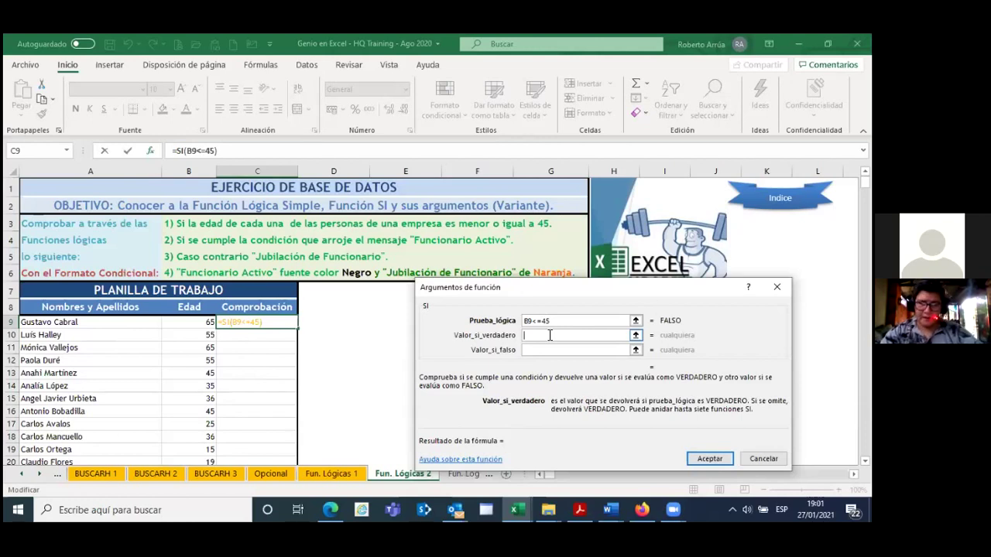
{"action": "type", "text": "F"}
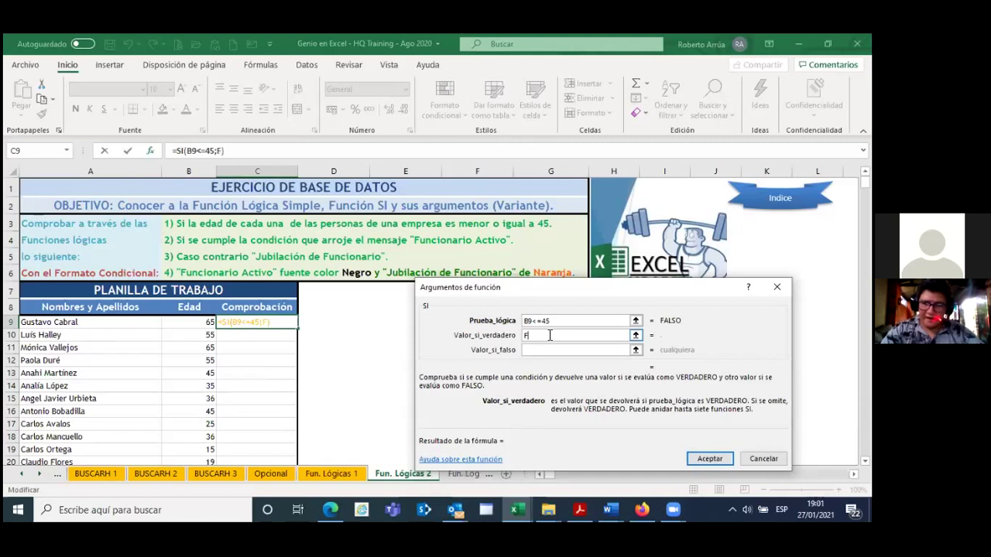
{"action": "type", "text": "UNCIONA"}
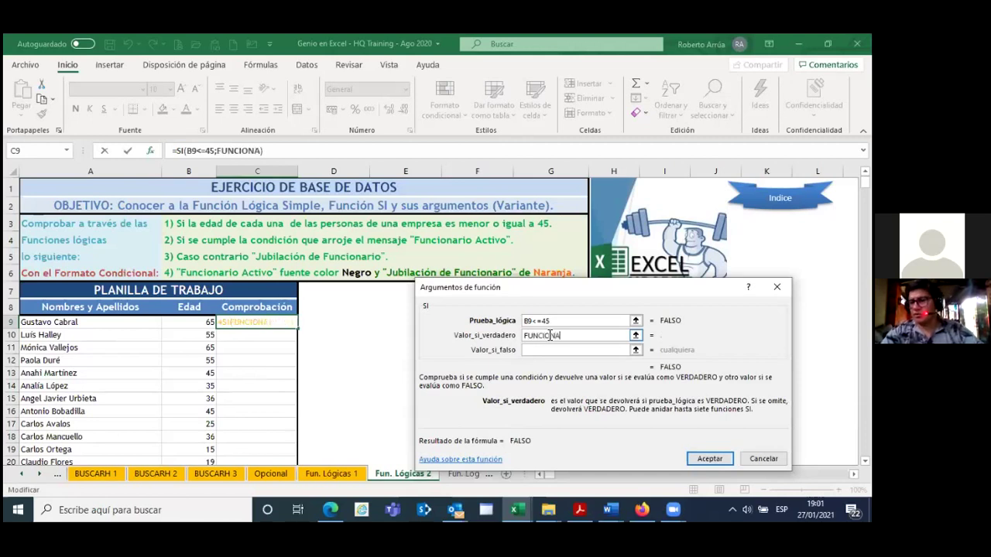
{"action": "type", "text": "RIO ACTIVO"}
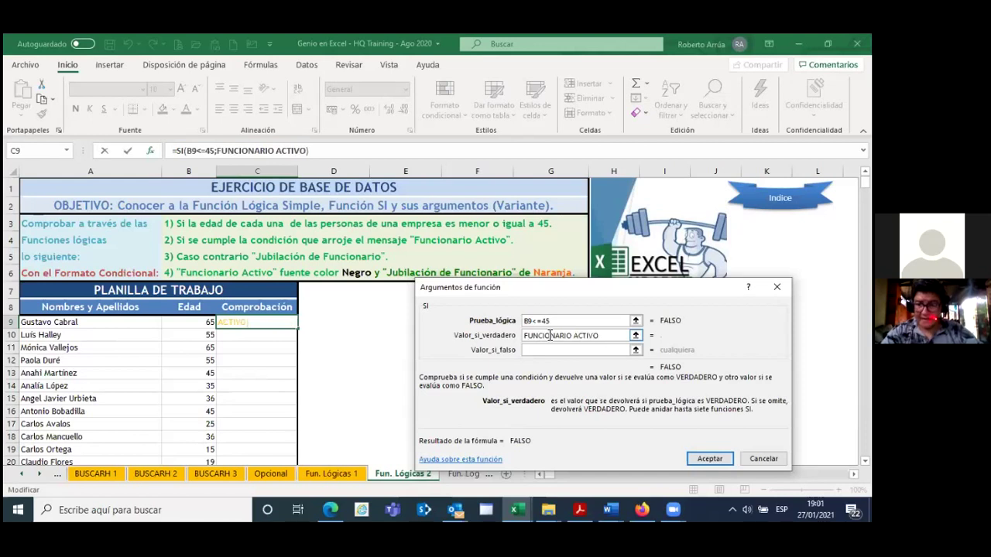
{"action": "left_click", "coordinate": [573, 350]}
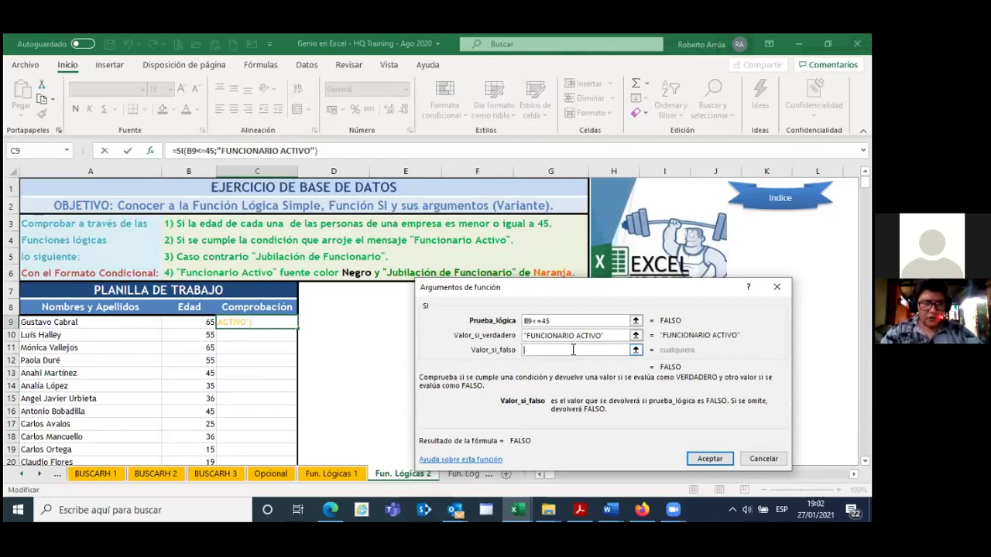
{"action": "type", "text": "JUBILACION DE "}
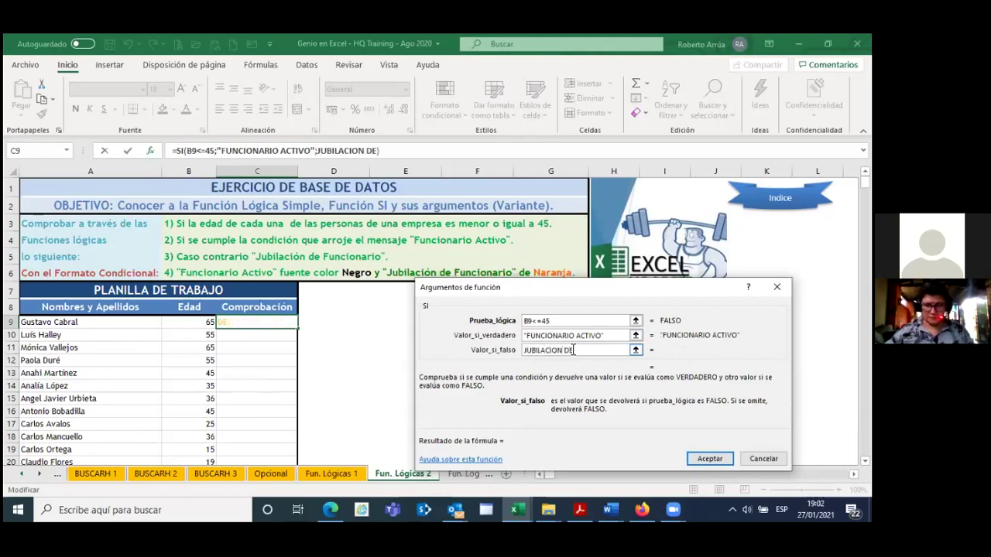
{"action": "type", "text": "FUNCIONARIO"}
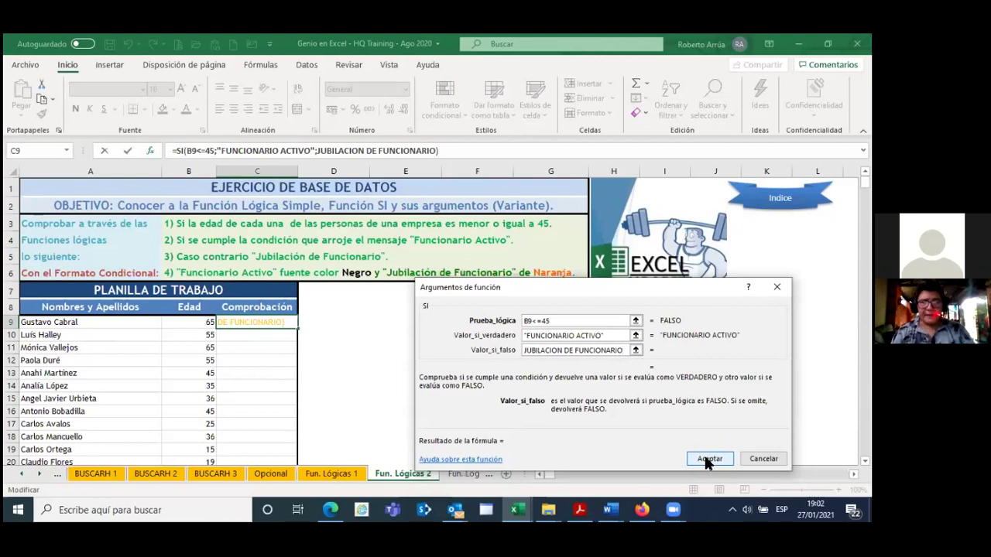
Step: Accept the SI formula in C9, then attempt to shorten its false text but cancel the edit
{"action": "left_click", "coordinate": [704, 458]}
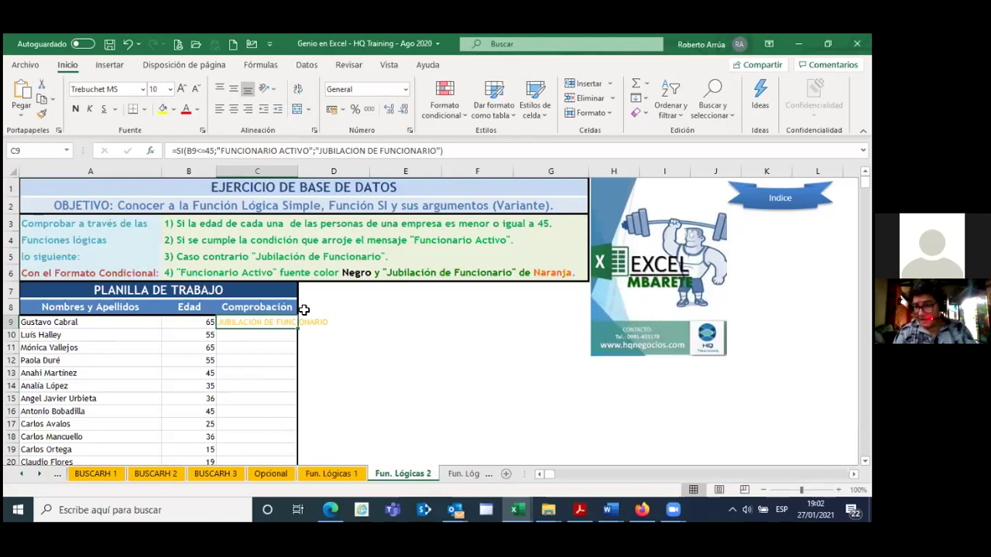
{"action": "left_click", "coordinate": [437, 151]}
{"action": "key", "text": "BackSpace"}
{"action": "key", "text": "BackSpace"}
{"action": "key", "text": "BackSpace"}
{"action": "key", "text": "BackSpace"}
{"action": "key", "text": "BackSpace"}
{"action": "type", "text": "."}
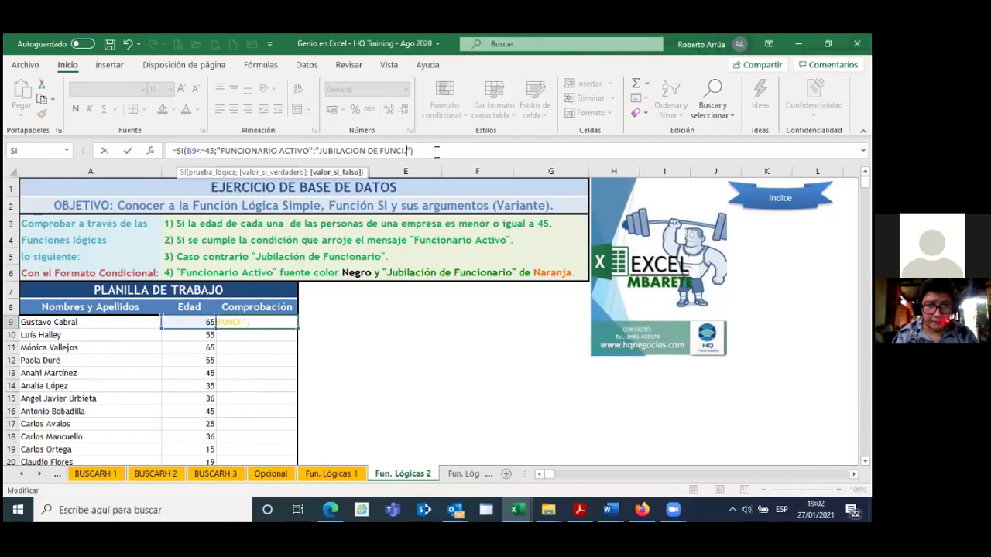
{"action": "key", "text": "Left"}
{"action": "key", "text": "Left"}
{"action": "key", "text": "Left"}
{"action": "key", "text": "Left"}
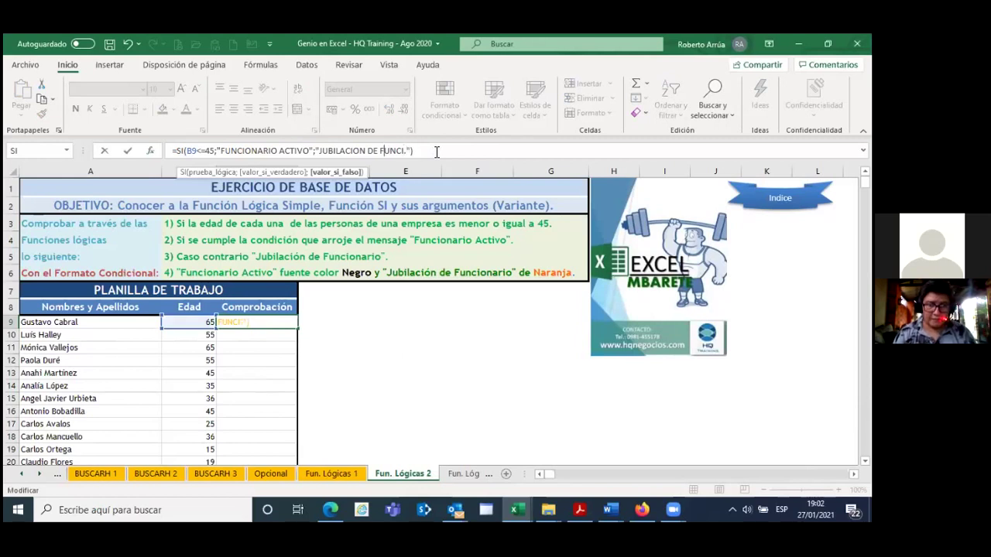
{"action": "key", "text": "Left"}
{"action": "key", "text": "Left"}
{"action": "key", "text": "Left"}
{"action": "key", "text": "Left"}
{"action": "key", "text": "Left"}
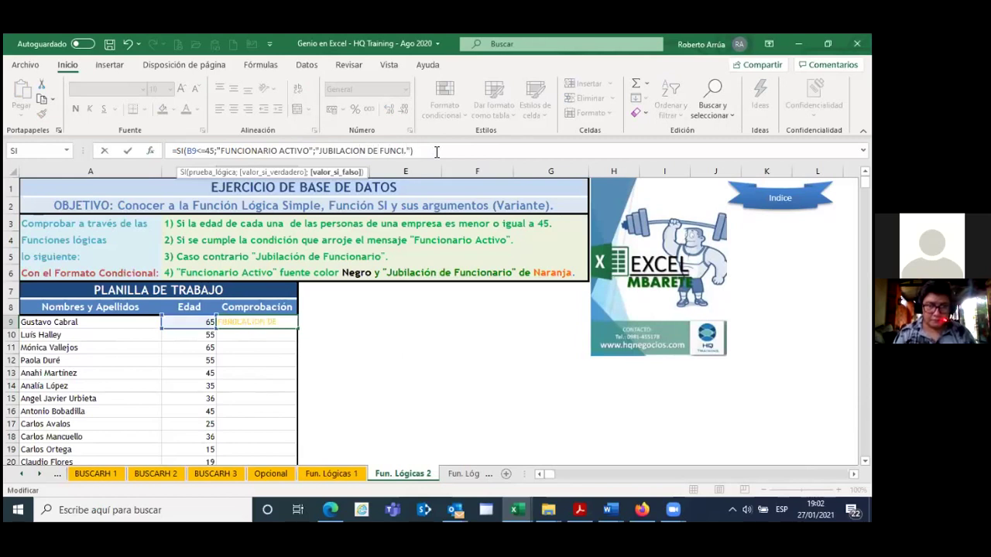
{"action": "key", "text": "BackSpace"}
{"action": "key", "text": "BackSpace"}
{"action": "key", "text": "BackSpace"}
{"action": "key", "text": "BackSpace"}
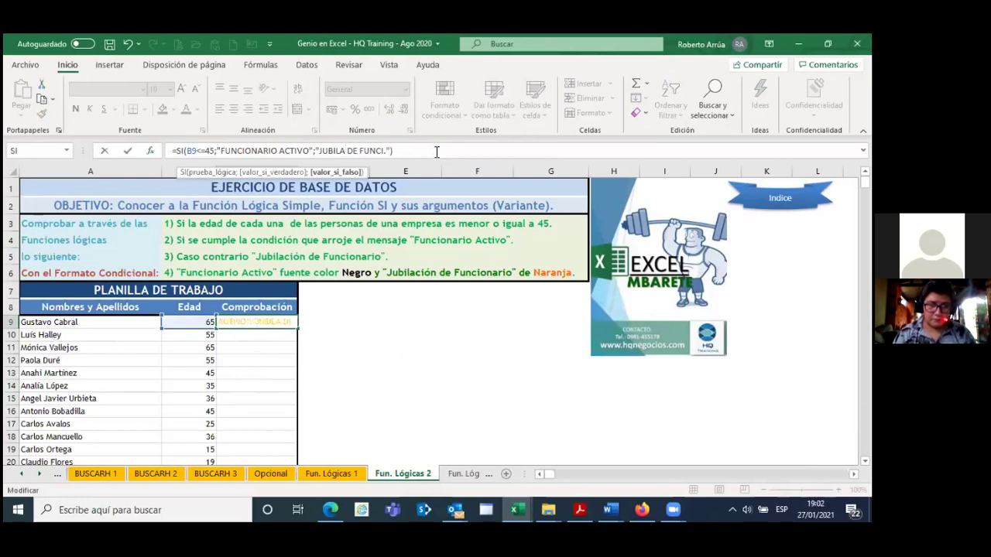
{"action": "type", "text": "C."}
{"action": "left_click", "coordinate": [353, 356]}
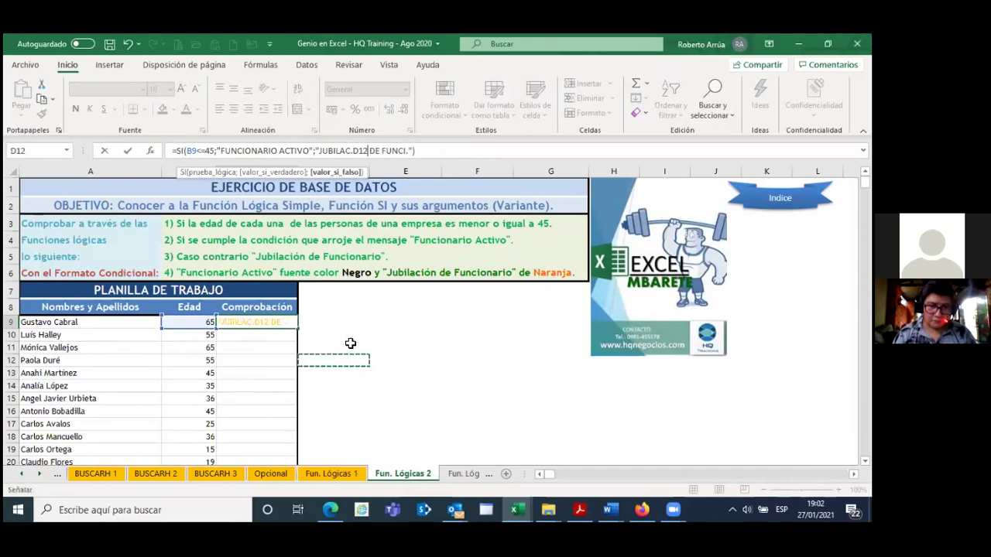
{"action": "key", "text": "Escape"}
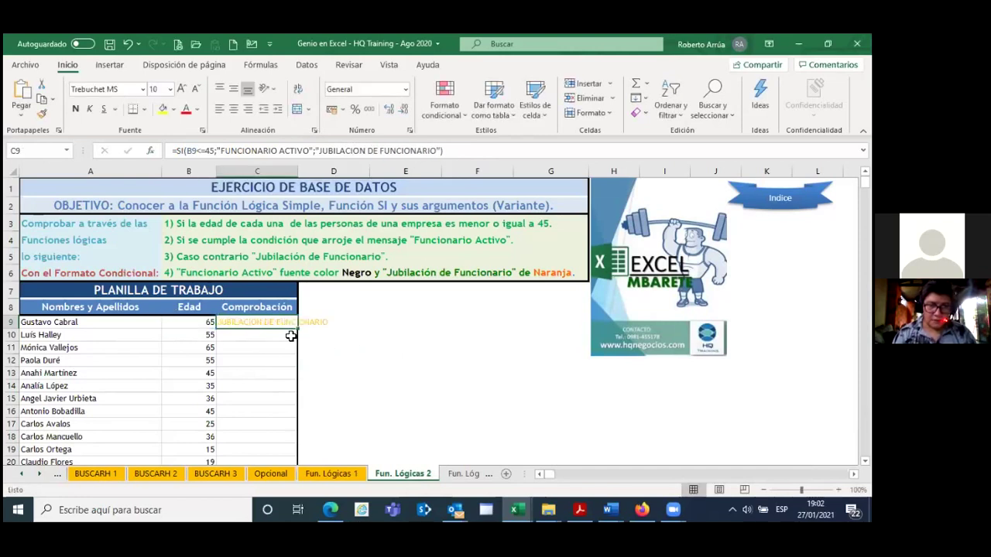
Step: Shorten the false message to "JUBIL. DE FUNC." in the formula bar and commit it
{"action": "left_click", "coordinate": [438, 151]}
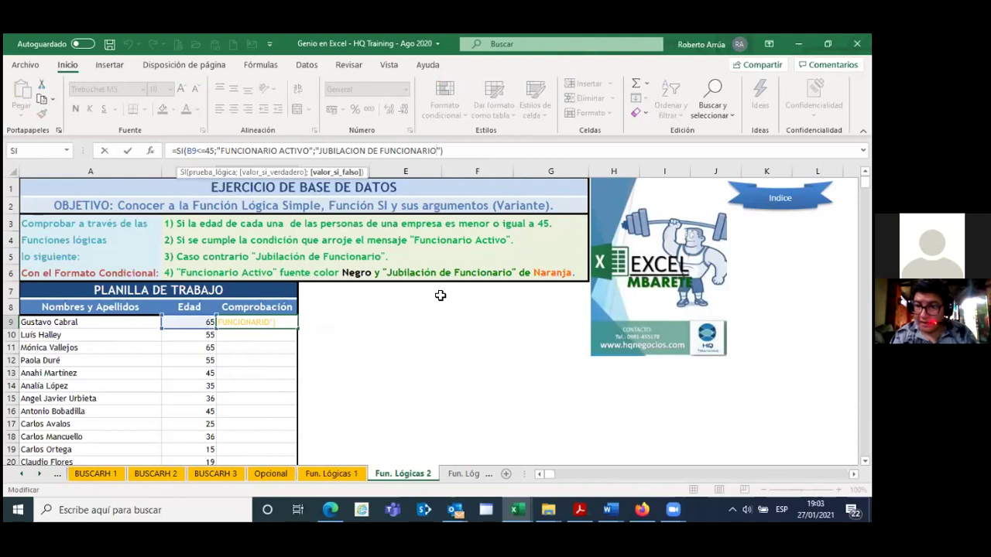
{"action": "key", "text": "BackSpace"}
{"action": "key", "text": "BackSpace"}
{"action": "key", "text": "BackSpace"}
{"action": "key", "text": "BackSpace"}
{"action": "key", "text": "BackSpace"}
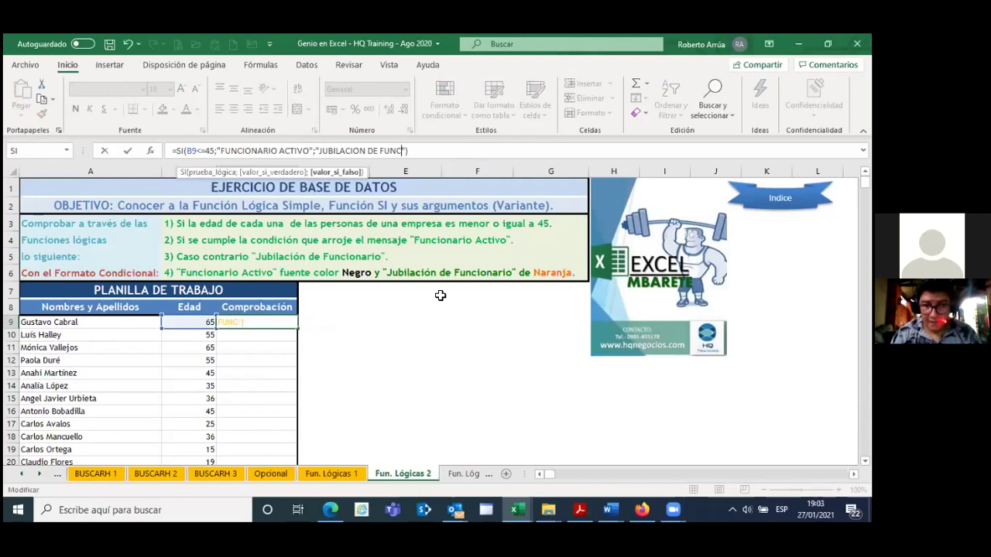
{"action": "type", "text": "."}
{"action": "key", "text": "Left"}
{"action": "key", "text": "Left"}
{"action": "key", "text": "Left"}
{"action": "key", "text": "Left"}
{"action": "key", "text": "Left"}
{"action": "key", "text": "Left"}
{"action": "key", "text": "Left"}
{"action": "key", "text": "BackSpace"}
{"action": "key", "text": "BackSpace"}
{"action": "key", "text": "BackSpace"}
{"action": "key", "text": "BackSpace"}
{"action": "key", "text": "BackSpace"}
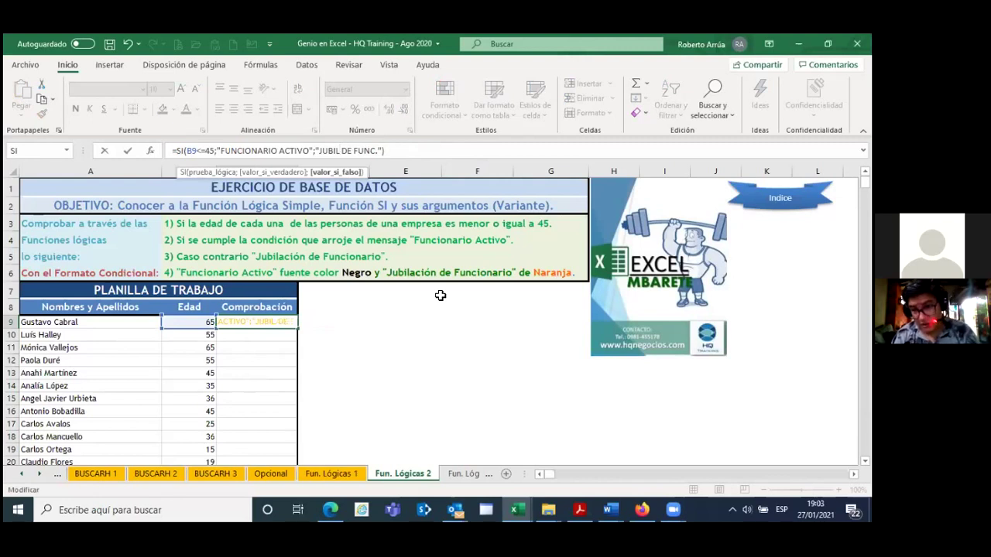
{"action": "type", "text": "."}
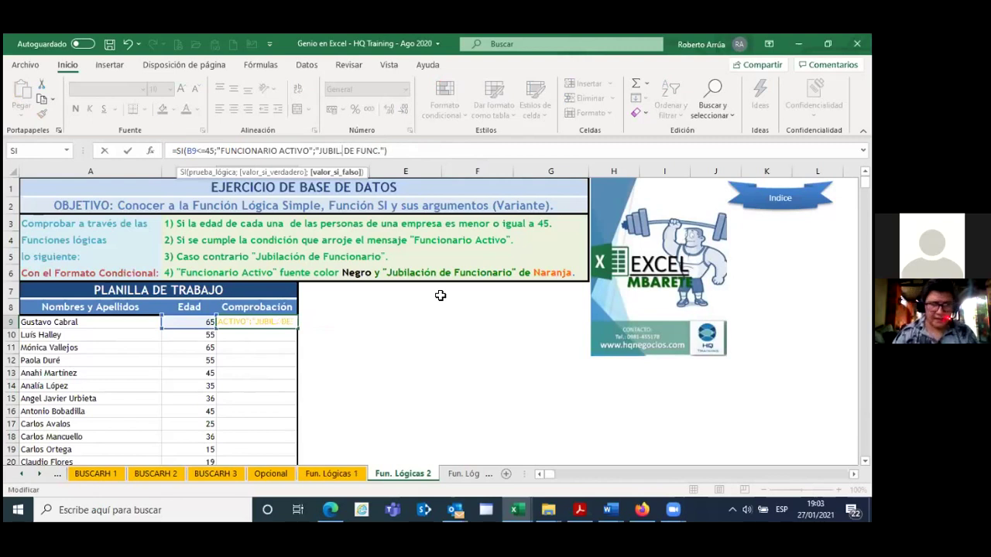
{"action": "key", "text": "Return"}
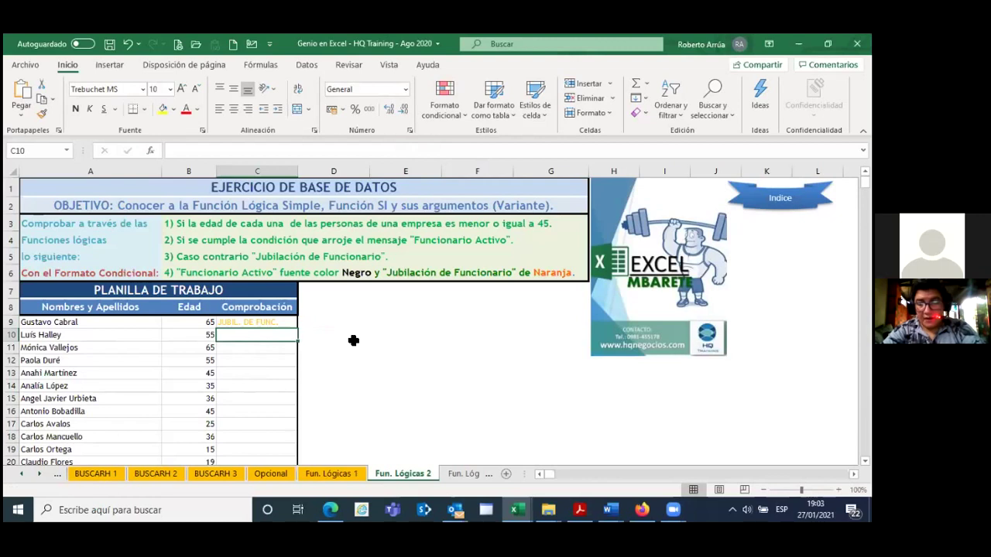
Step: Fill the C9 formula down the Comprobación column and widen column C to fit FUNCIONARIO ACTIVO
{"action": "left_click", "coordinate": [291, 324]}
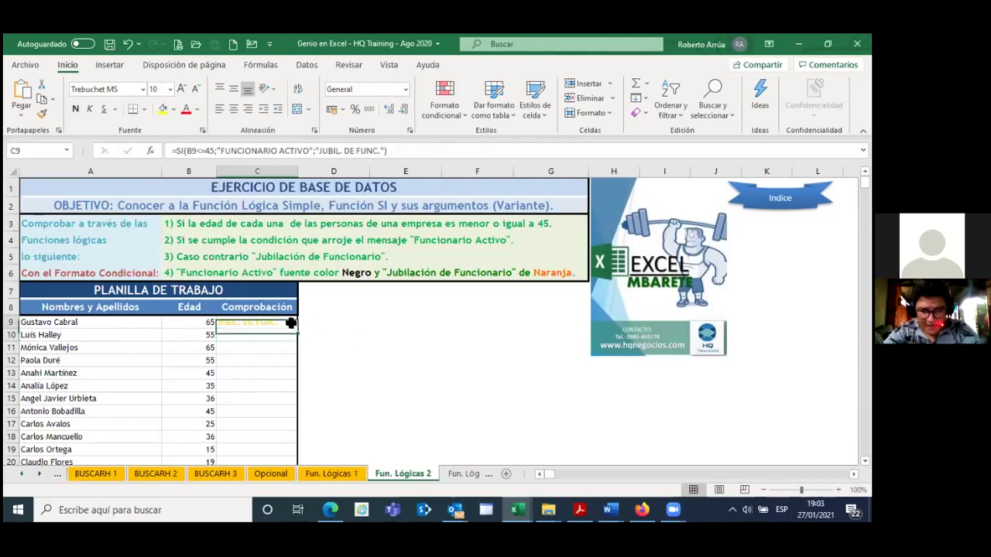
{"action": "double_click", "coordinate": [298, 328]}
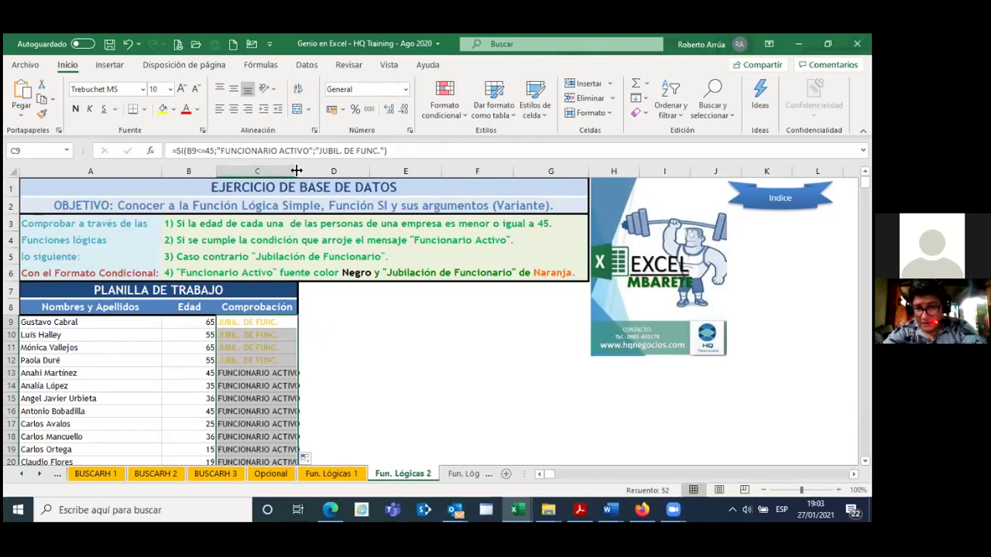
{"action": "double_click", "coordinate": [296, 171]}
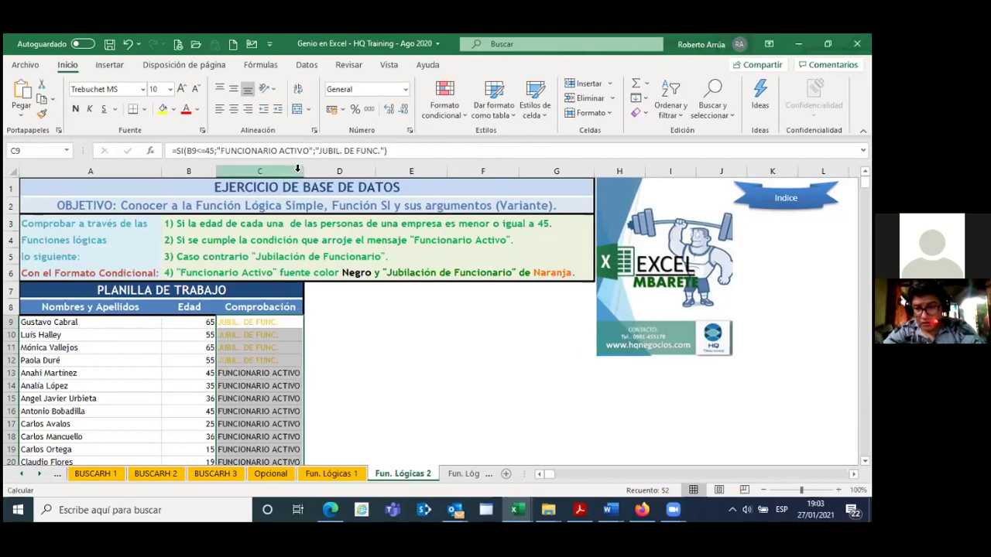
{"action": "left_click", "coordinate": [367, 365]}
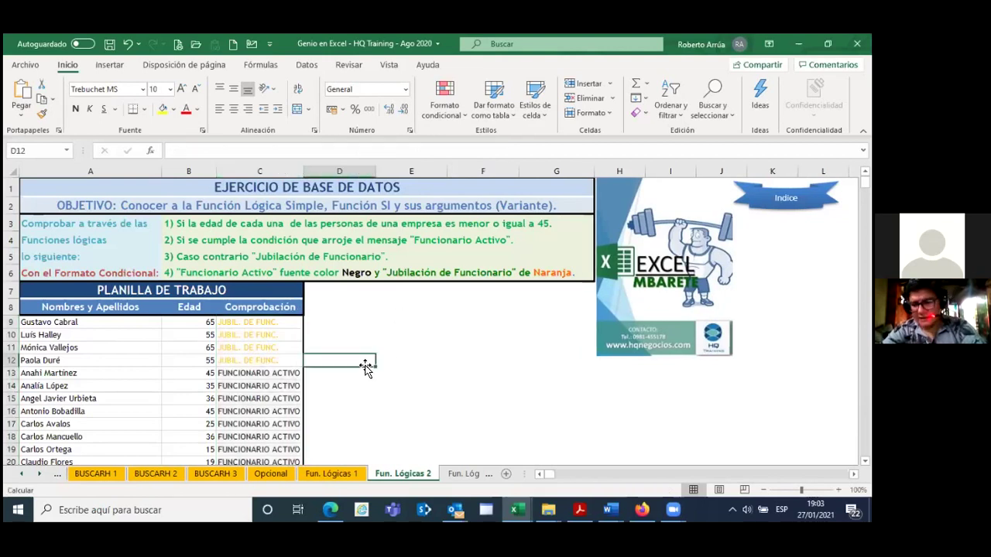
Step: Clear the results in C9:C60, then undo to restore them
{"action": "left_click", "coordinate": [293, 319]}
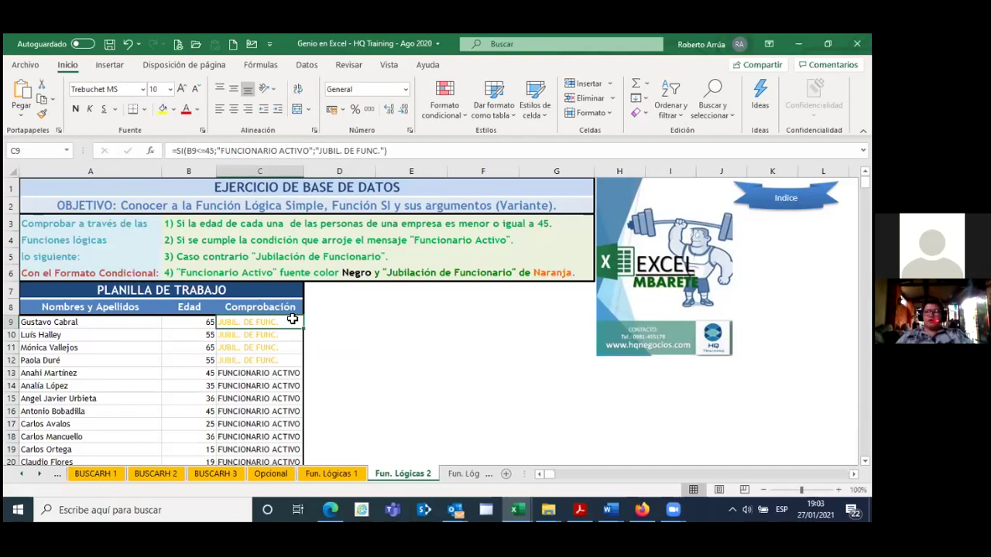
{"action": "key", "text": "ctrl+shift+Down"}
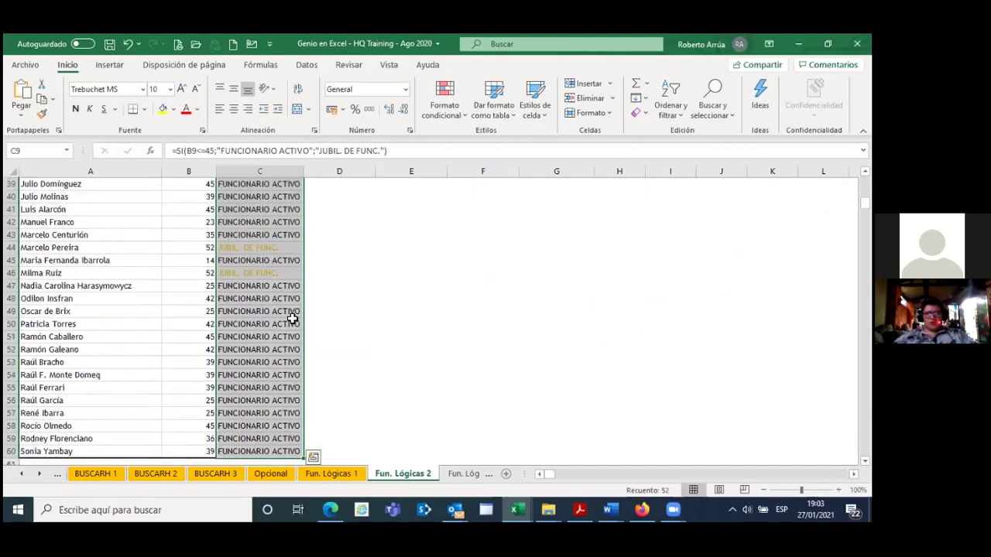
{"action": "key", "text": "Delete"}
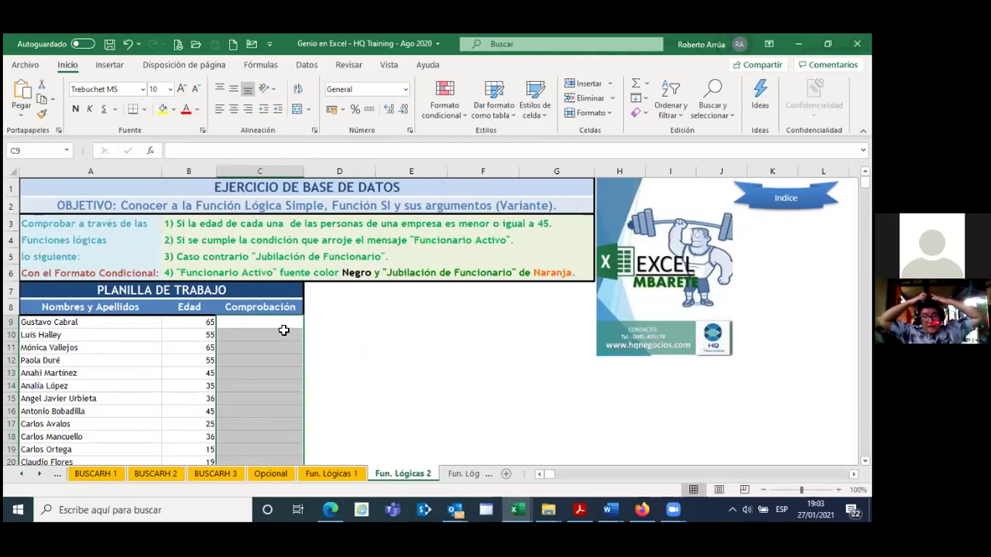
{"action": "key", "text": "ctrl+z"}
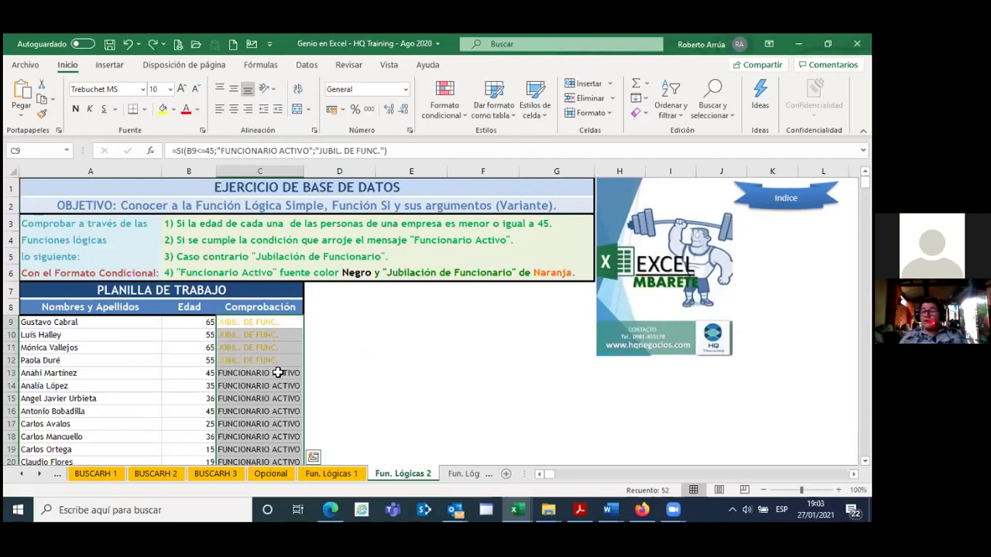
Step: Clear the conditional formatting rules from the selected Comprobación cells, then reselect C9:C60
{"action": "left_click", "coordinate": [463, 114]}
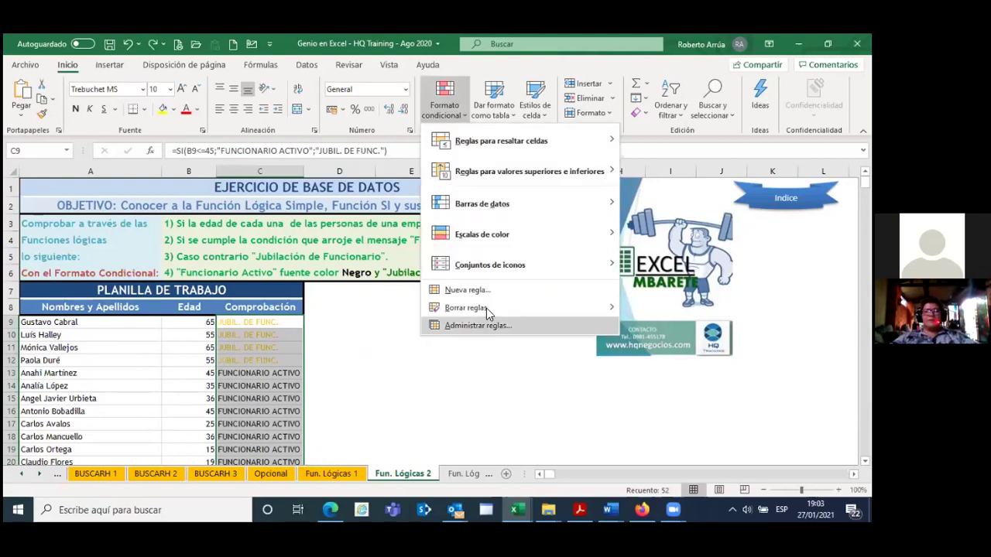
{"action": "mouse_move", "coordinate": [466, 307]}
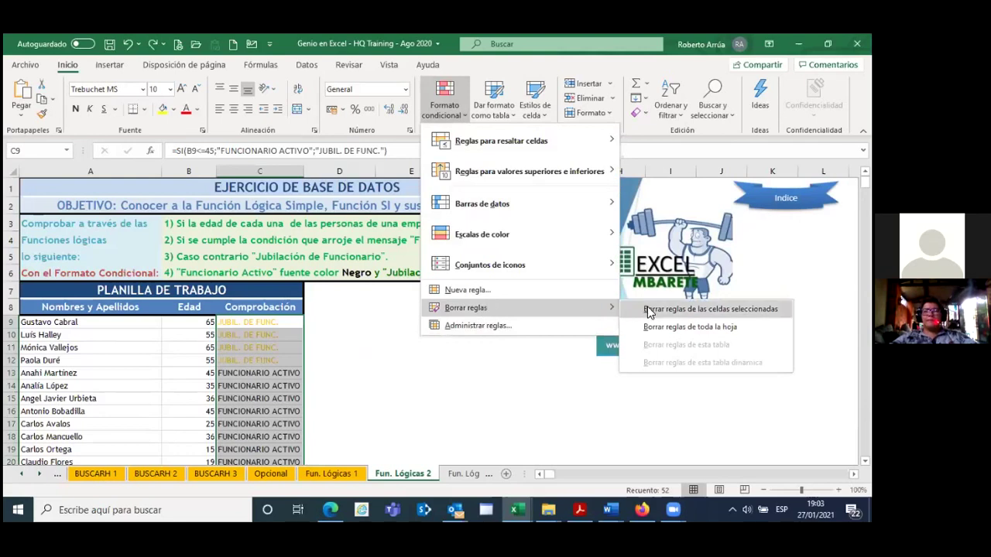
{"action": "left_click", "coordinate": [648, 310]}
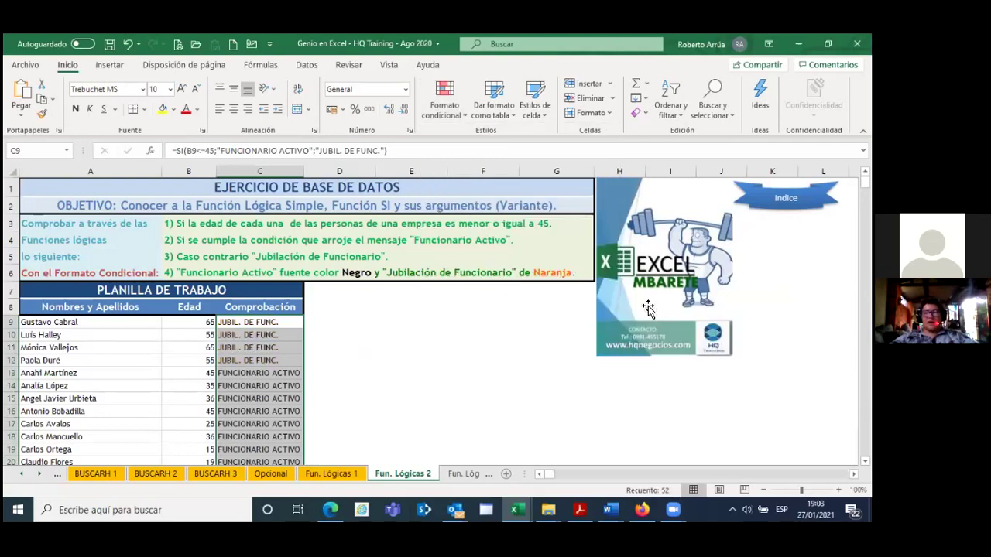
{"action": "left_click", "coordinate": [372, 356]}
{"action": "left_click", "coordinate": [281, 324]}
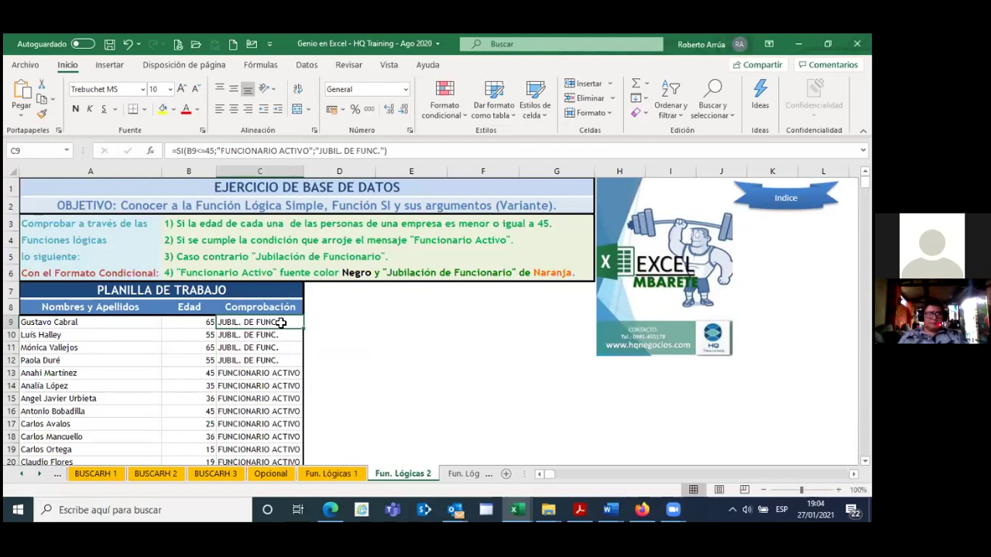
{"action": "key", "text": "ctrl+shift+Down"}
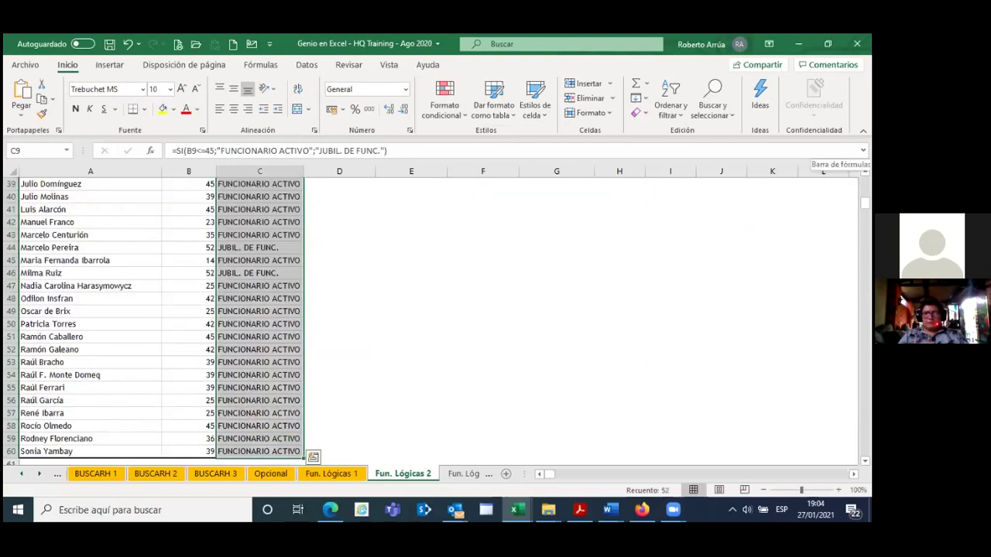
{"action": "key", "text": "ctrl+BackSpace"}
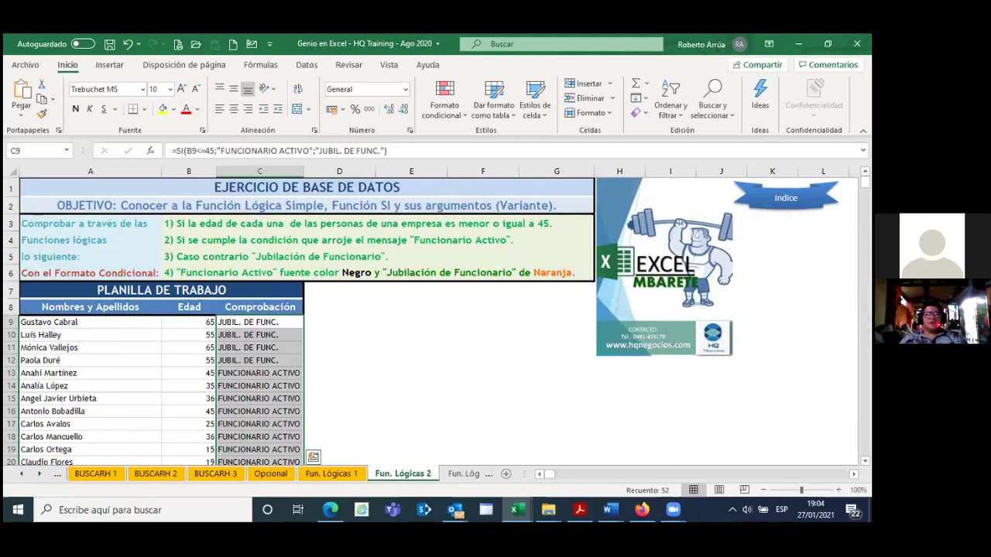
Step: Create a new rule for cells whose value equals =$C$13 and open its Formato options
{"action": "left_click", "coordinate": [464, 115]}
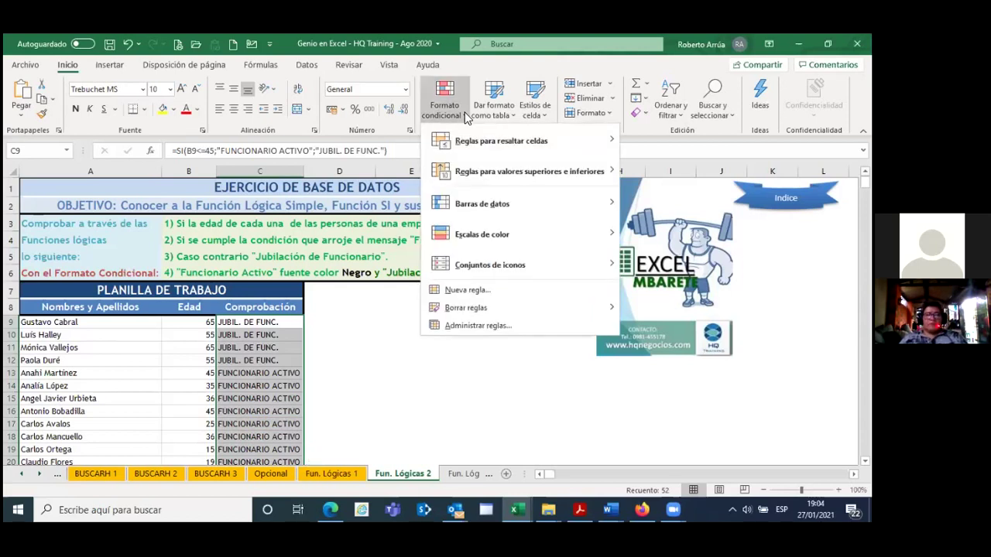
{"action": "left_click", "coordinate": [482, 292]}
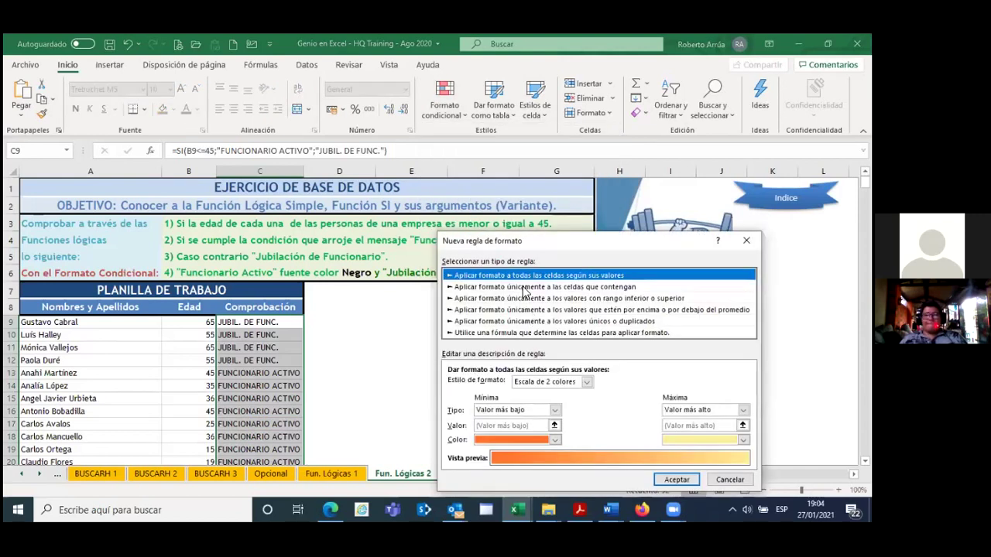
{"action": "left_click", "coordinate": [524, 287]}
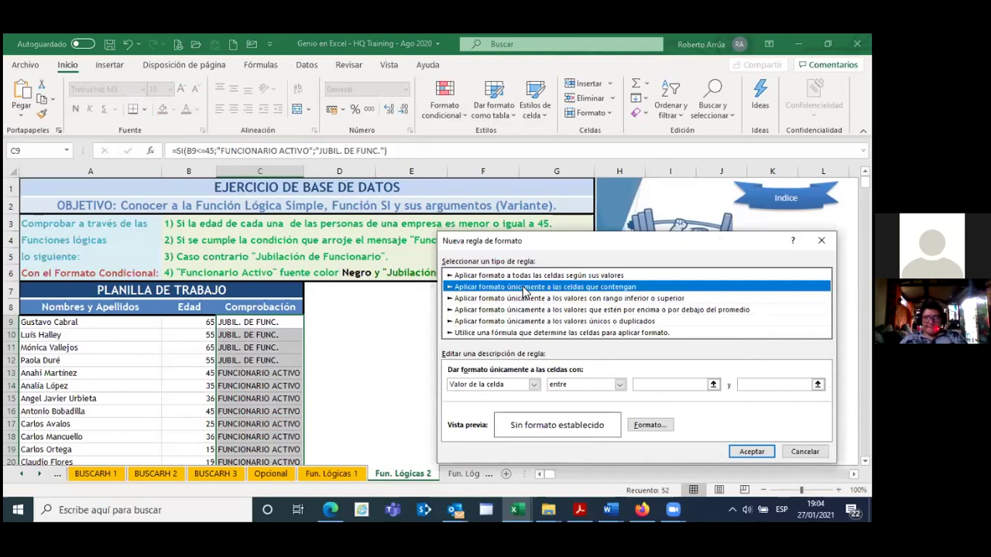
{"action": "left_click", "coordinate": [620, 385]}
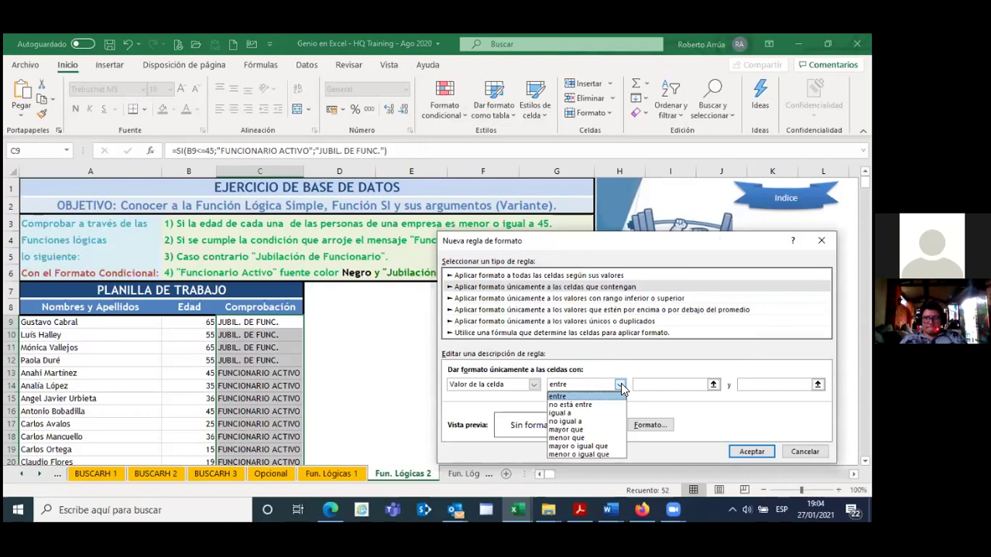
{"action": "left_click", "coordinate": [582, 413]}
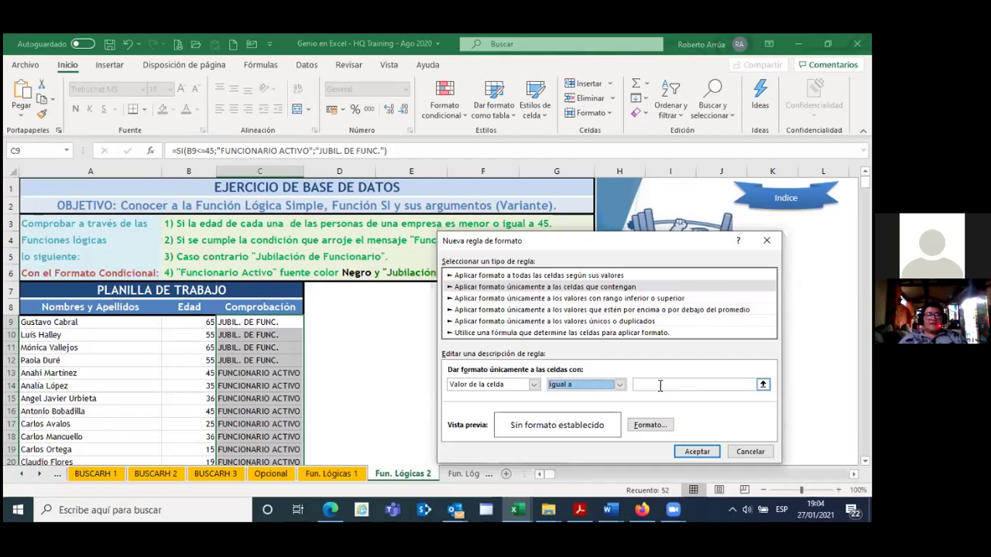
{"action": "left_click", "coordinate": [660, 385]}
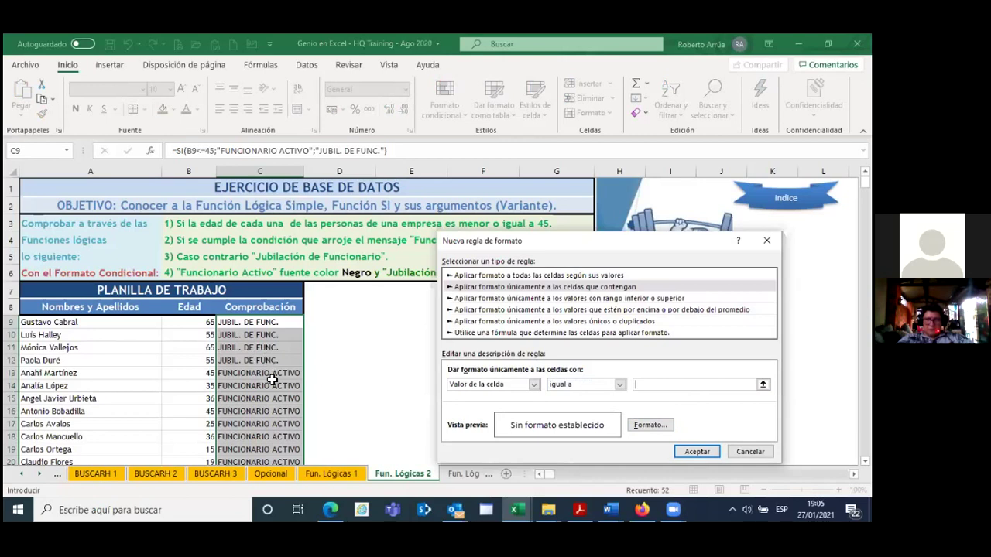
{"action": "left_click", "coordinate": [270, 374]}
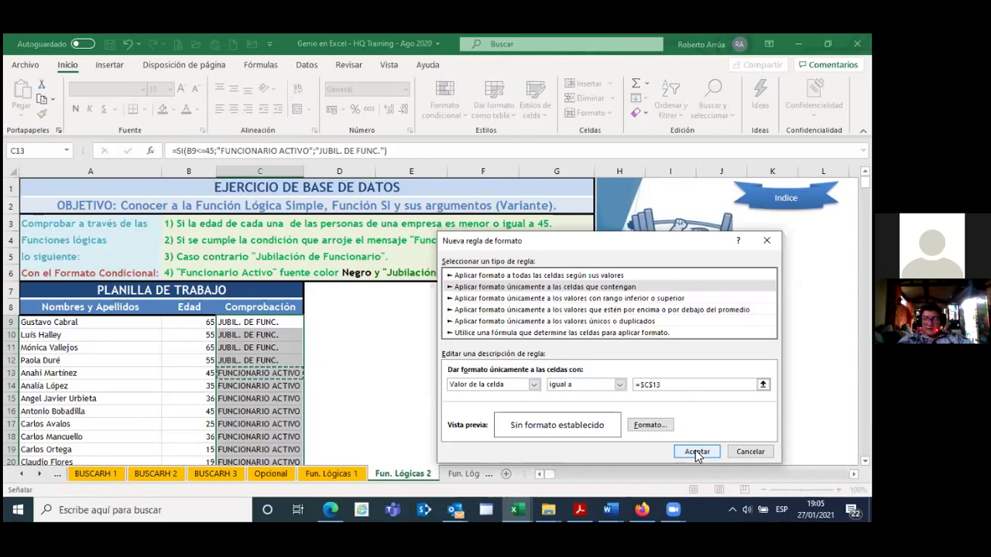
{"action": "left_click", "coordinate": [663, 427]}
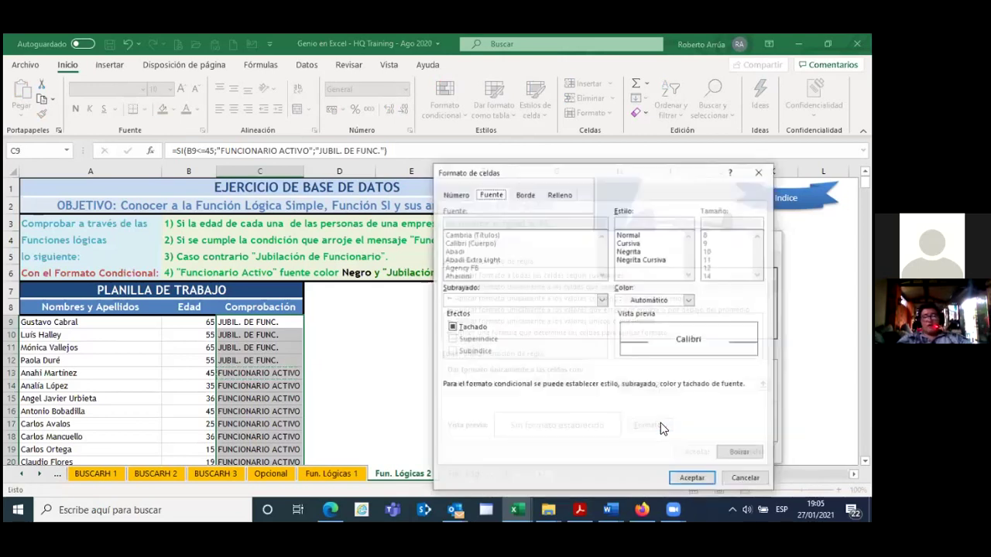
Step: Give the rule a black, bold (Negrita) font and apply it to the Comprobación column
{"action": "left_click", "coordinate": [689, 301]}
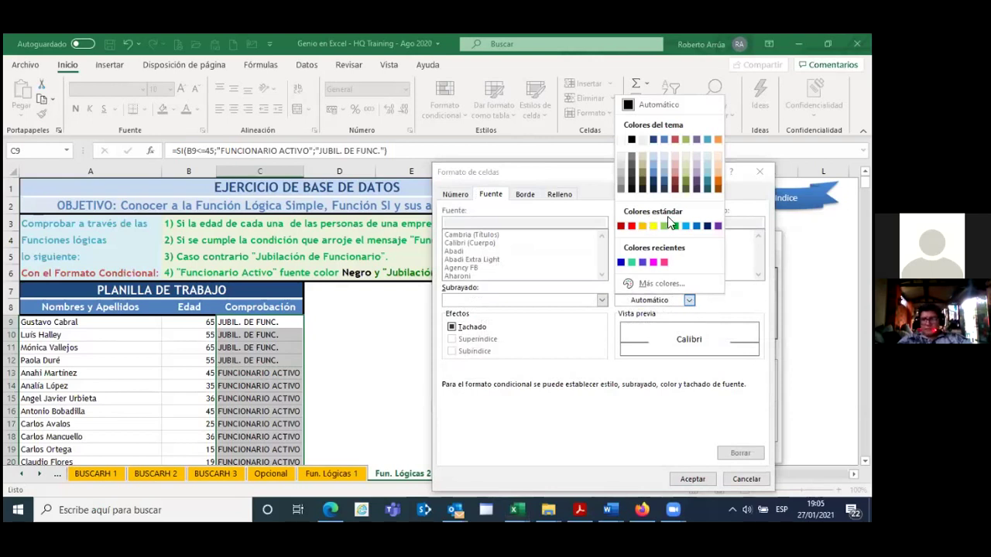
{"action": "left_click", "coordinate": [632, 140]}
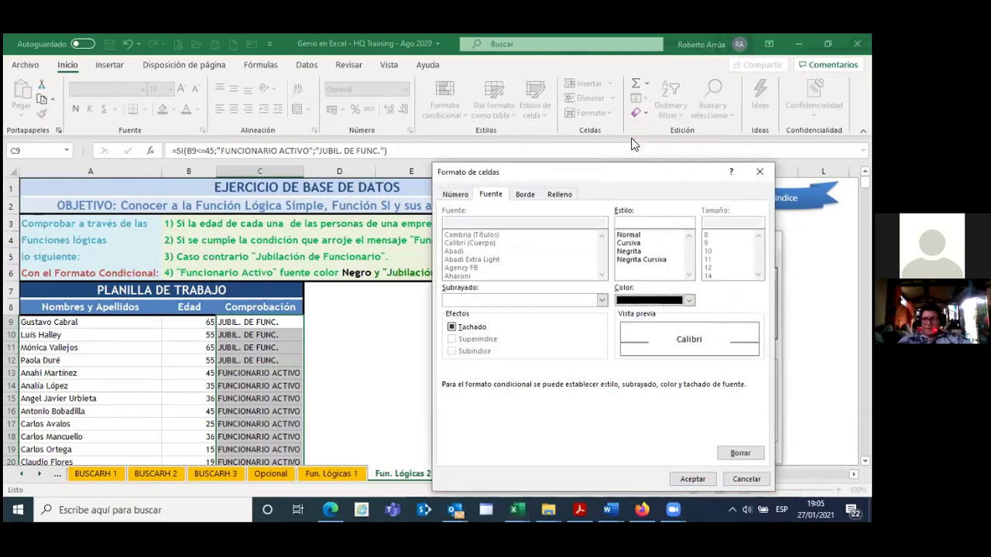
{"action": "left_click", "coordinate": [693, 480]}
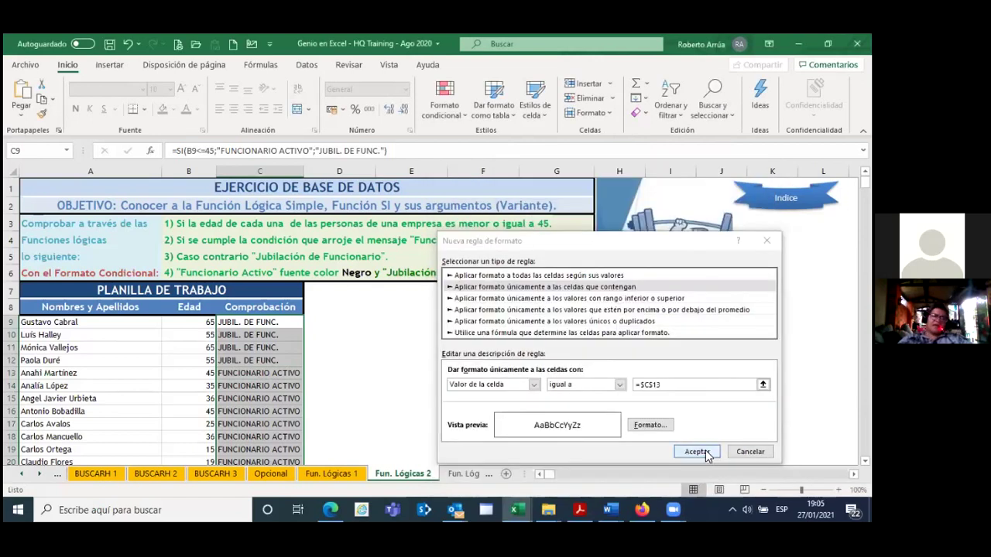
{"action": "left_click", "coordinate": [655, 427]}
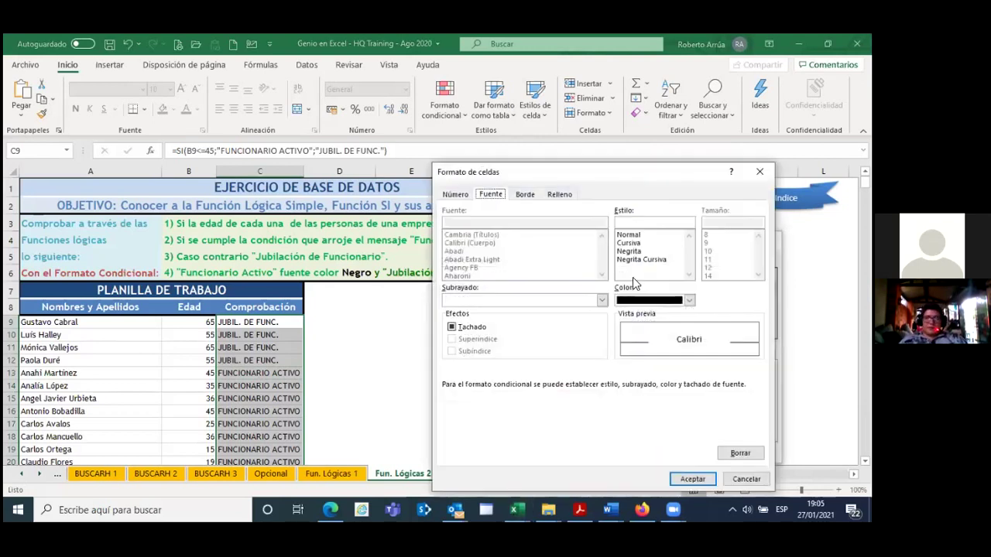
{"action": "left_click", "coordinate": [636, 252]}
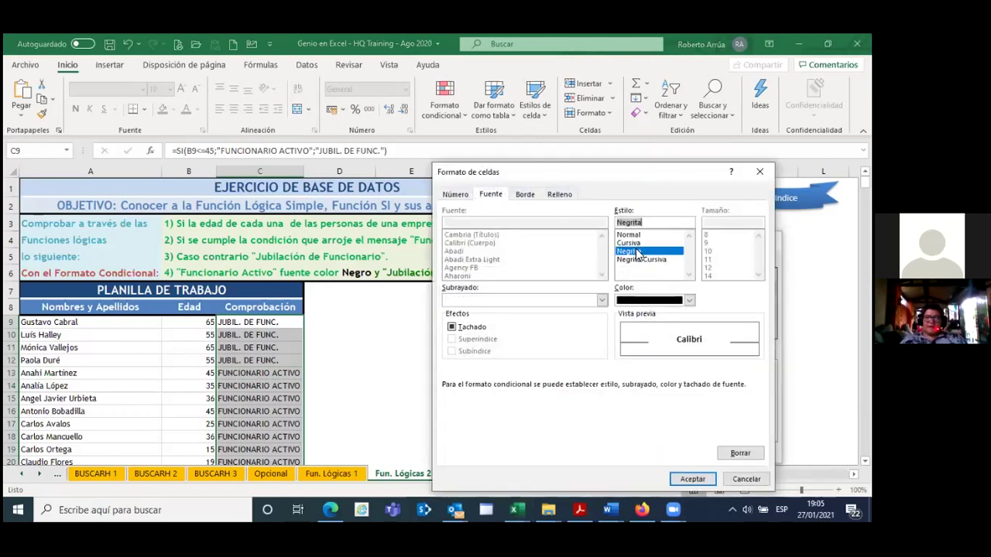
{"action": "left_click", "coordinate": [694, 479]}
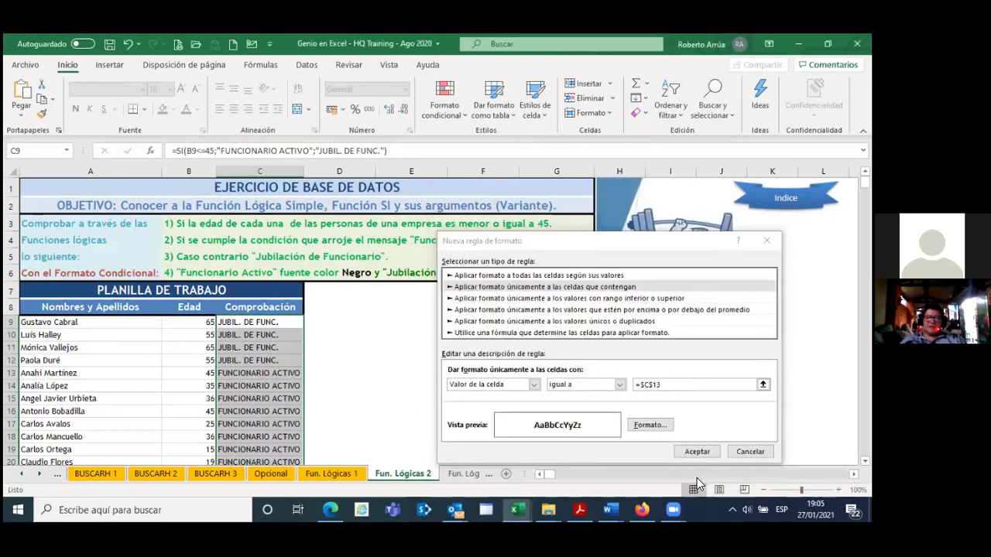
{"action": "left_click", "coordinate": [692, 456]}
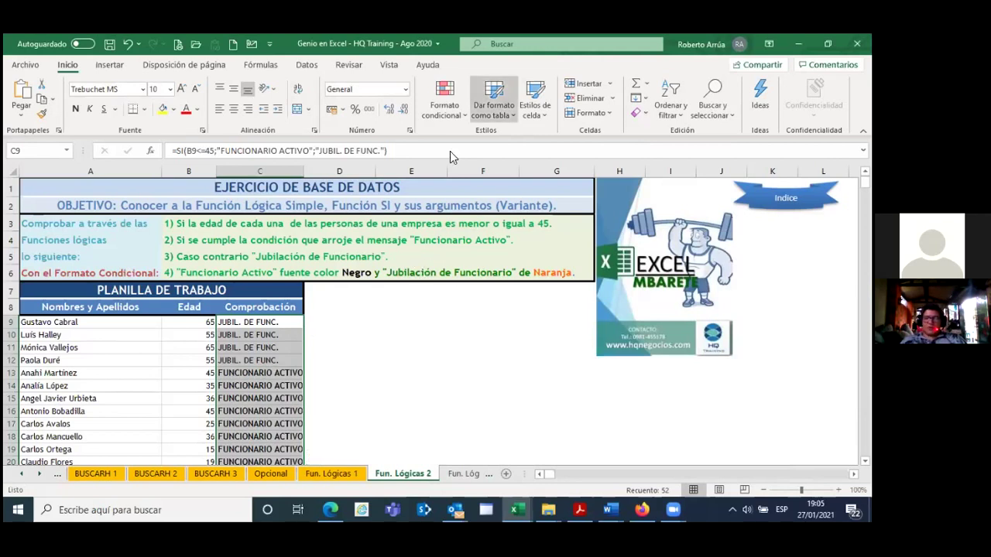
Step: Start a new 'cells that contain' rule with Cell Value equal to =$C$12 (JUBIL. DE FUNC.)
{"action": "left_click", "coordinate": [463, 116]}
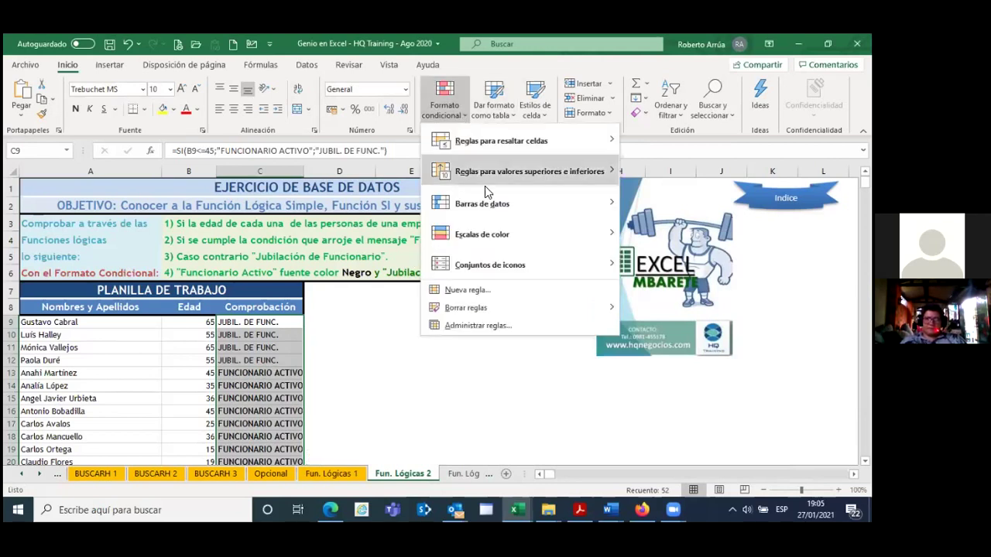
{"action": "left_click", "coordinate": [488, 292]}
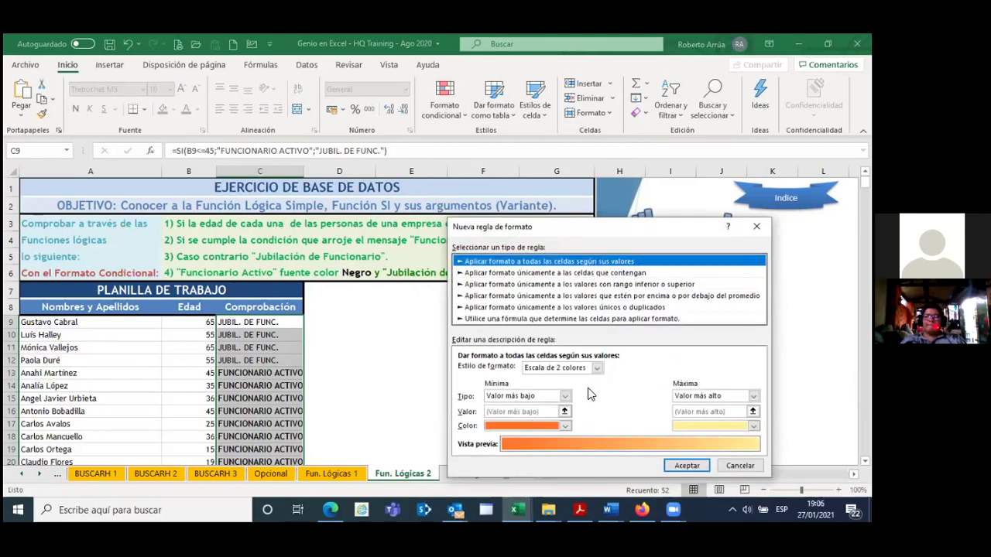
{"action": "left_click", "coordinate": [569, 284]}
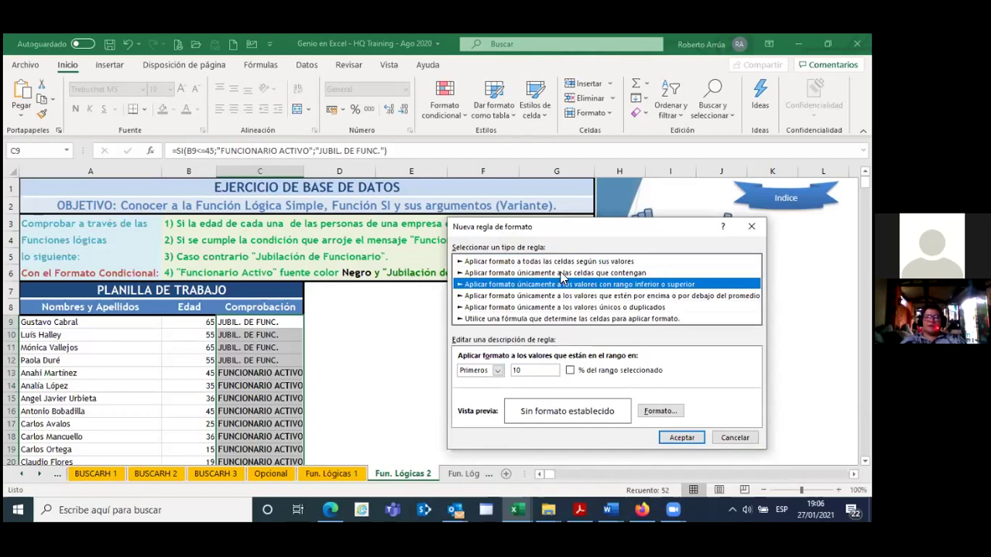
{"action": "left_click", "coordinate": [562, 274]}
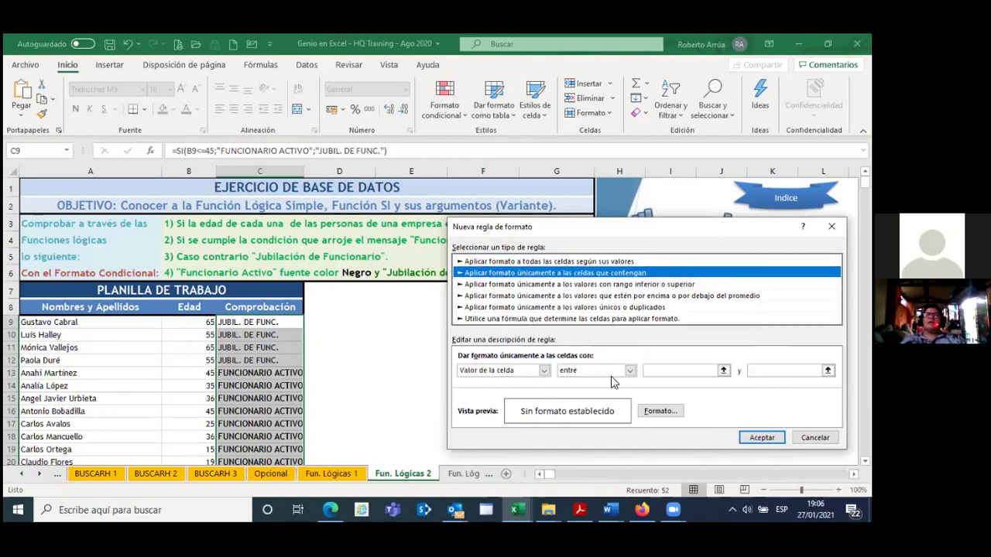
{"action": "left_click", "coordinate": [630, 372]}
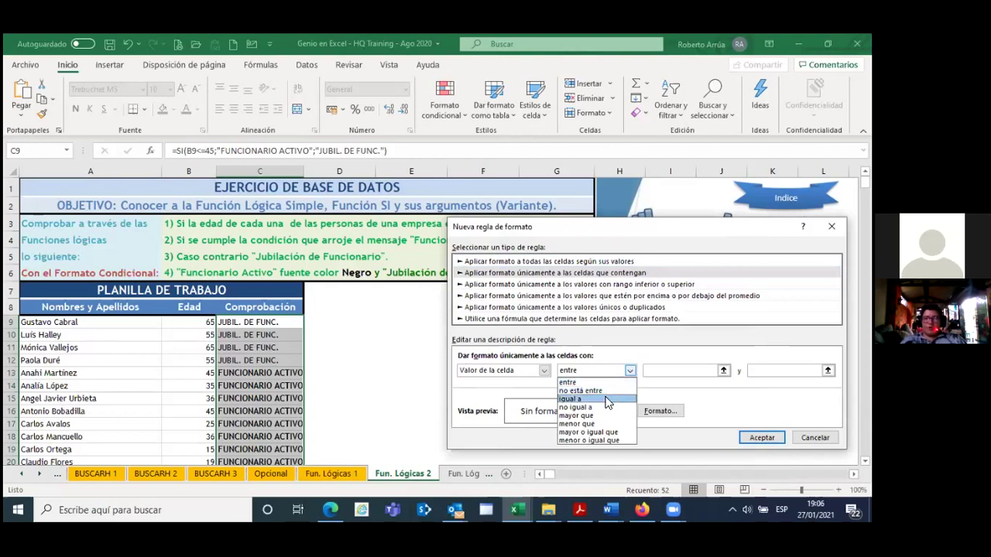
{"action": "left_click", "coordinate": [608, 400]}
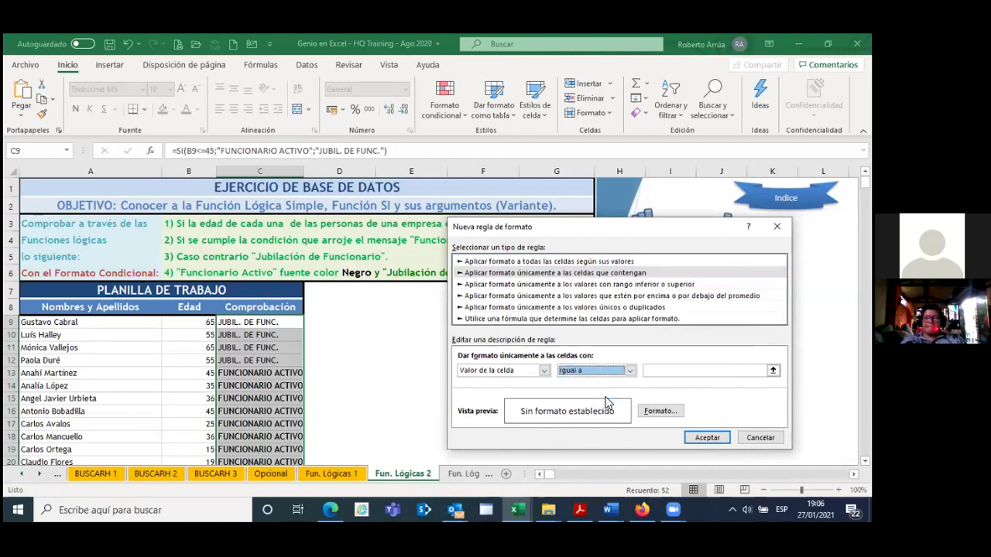
{"action": "left_click", "coordinate": [683, 372]}
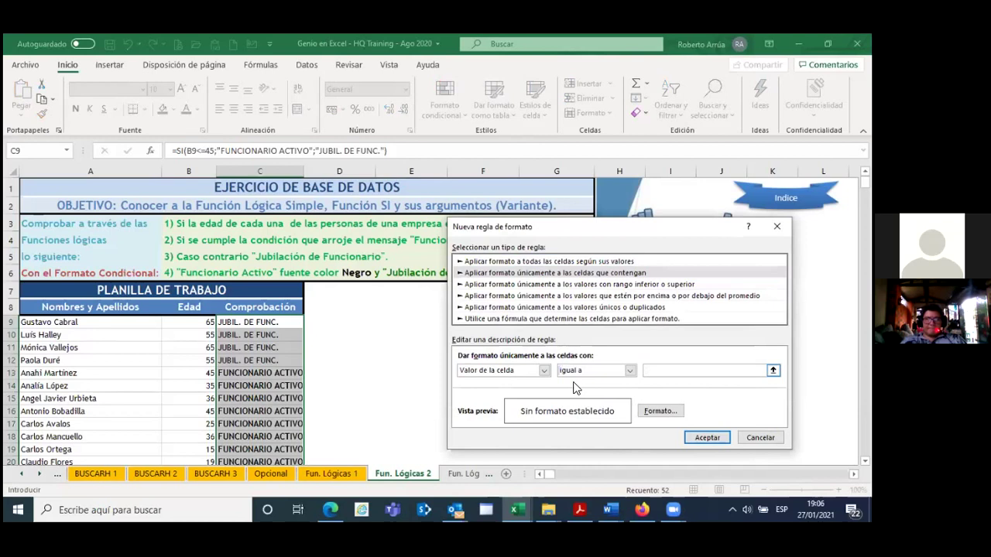
{"action": "left_click", "coordinate": [267, 360]}
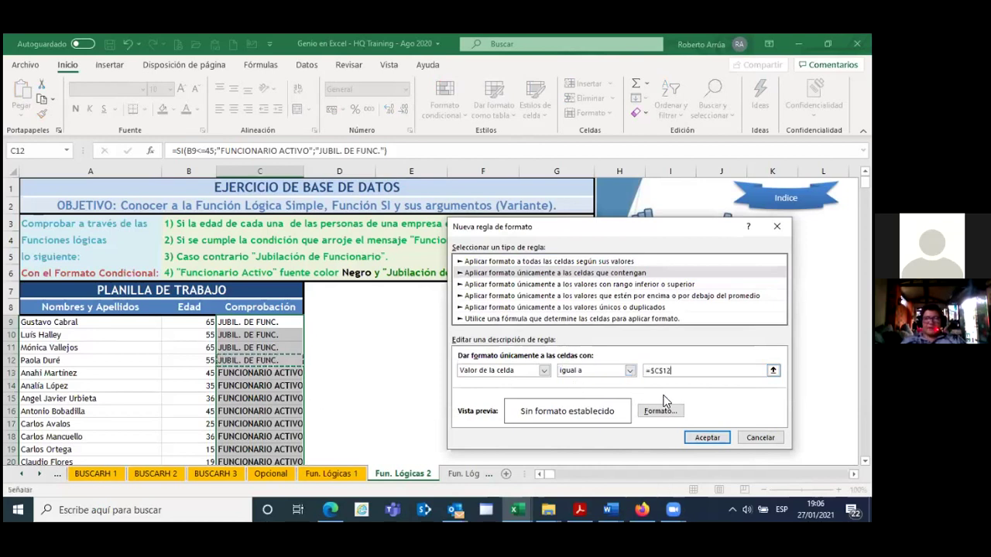
Step: Give the $C$12 rule a bold orange font and confirm the rule
{"action": "left_click", "coordinate": [663, 411]}
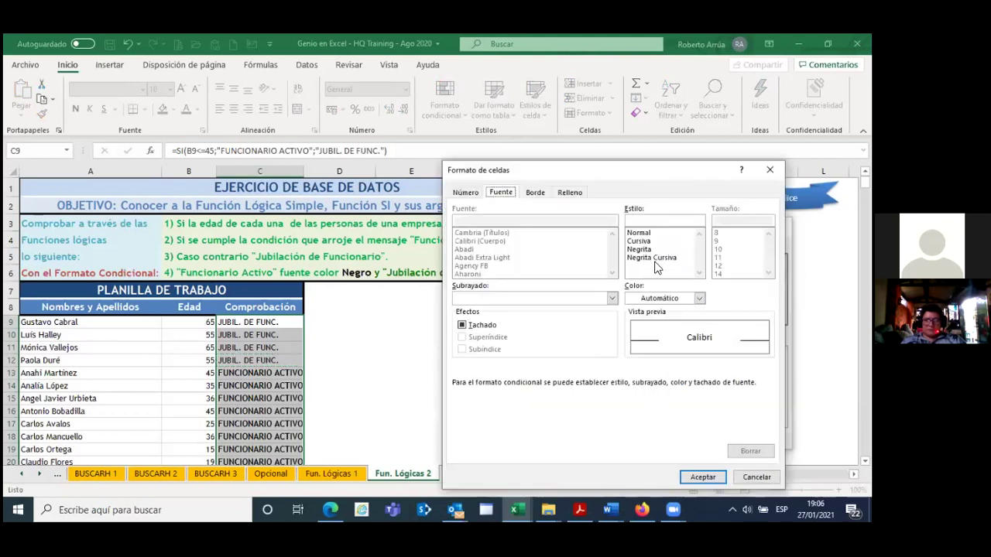
{"action": "left_click", "coordinate": [642, 249]}
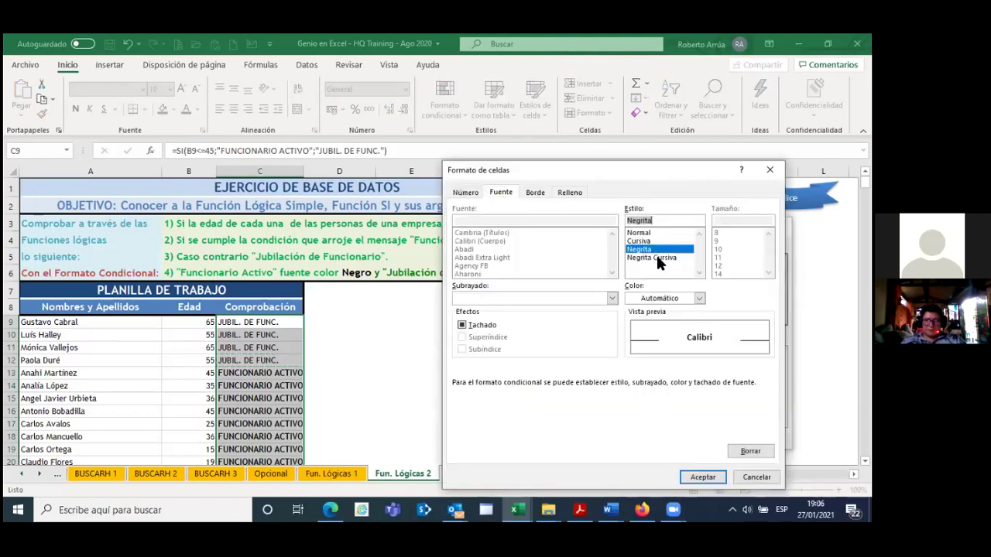
{"action": "left_click", "coordinate": [699, 299]}
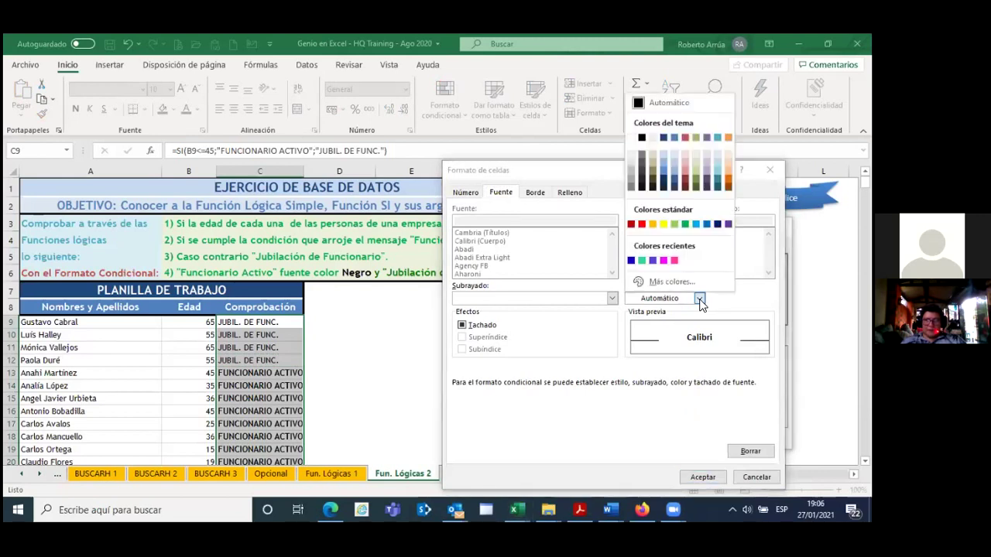
{"action": "left_click", "coordinate": [653, 225]}
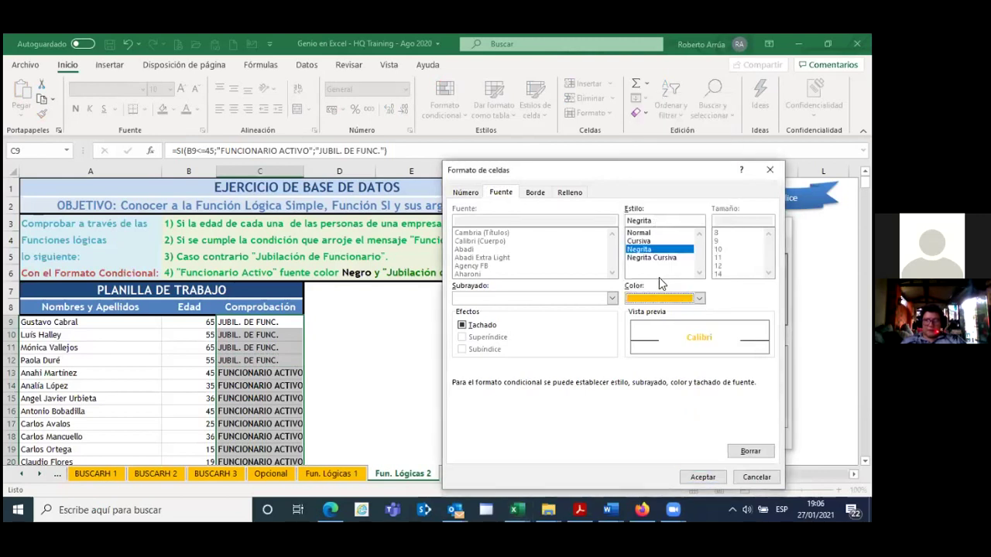
{"action": "left_click", "coordinate": [701, 480]}
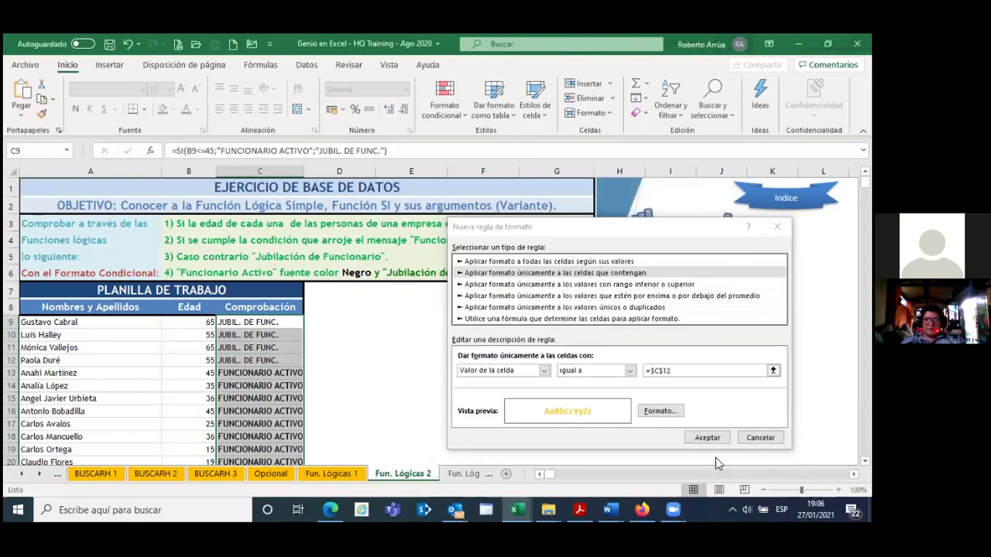
{"action": "left_click", "coordinate": [706, 438]}
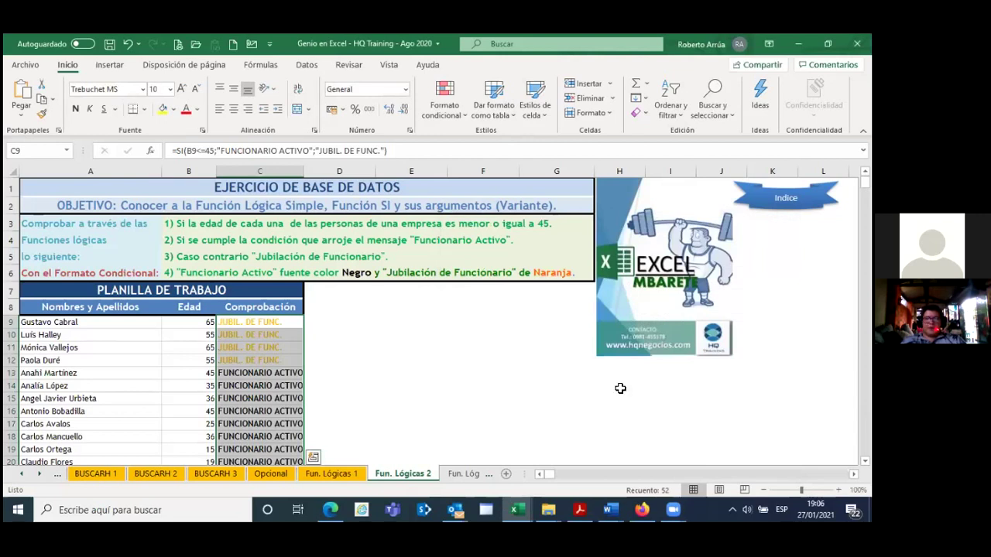
{"action": "left_click", "coordinate": [495, 390]}
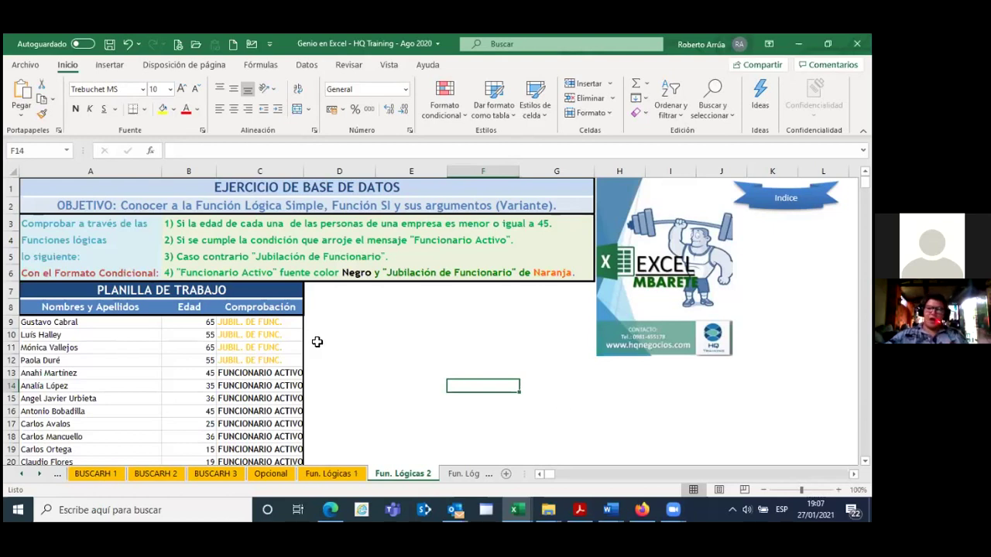
{"action": "left_click", "coordinate": [69, 323]}
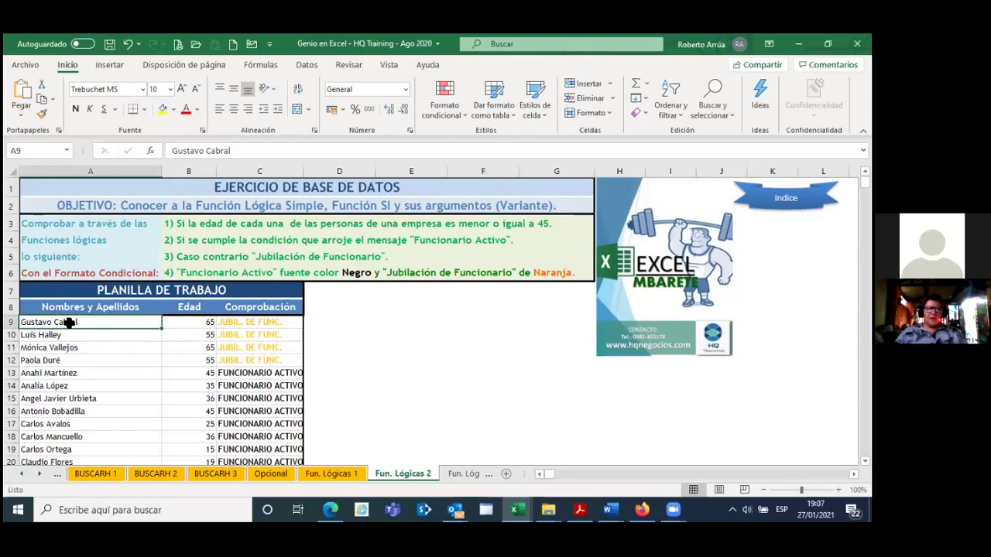
{"action": "key", "text": "ctrl+shift+Right"}
{"action": "key", "text": "ctrl+shift+Down"}
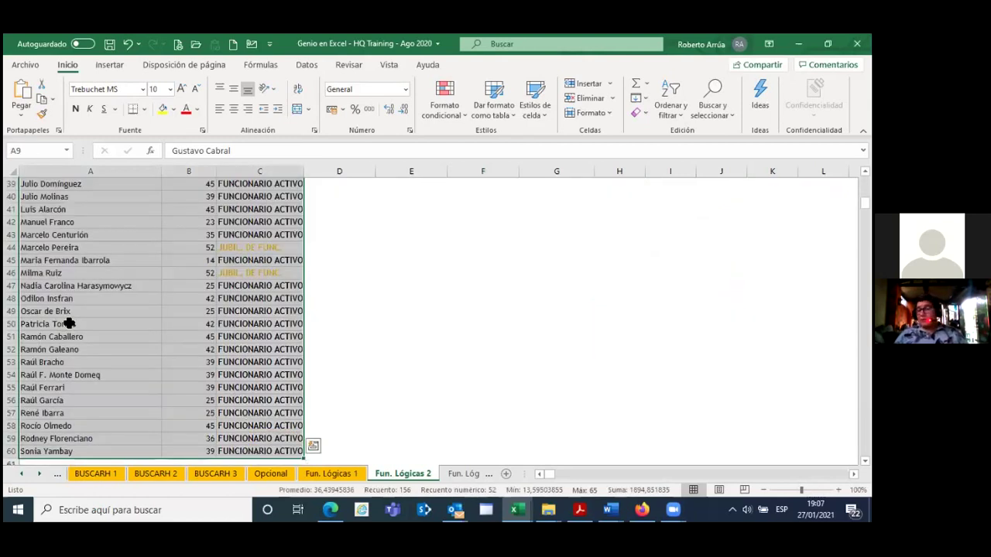
Step: Reselect the table starting from the Nombres y Apellidos header in A8 down to row 60
{"action": "left_click", "coordinate": [338, 297]}
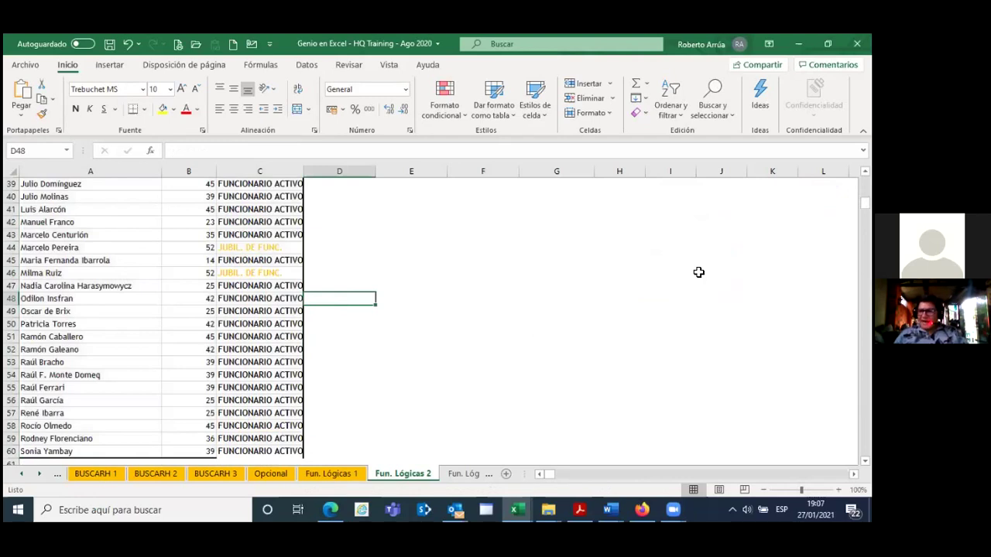
{"action": "scroll", "coordinate": [698, 272], "scroll_direction": "up", "scroll_amount": 12}
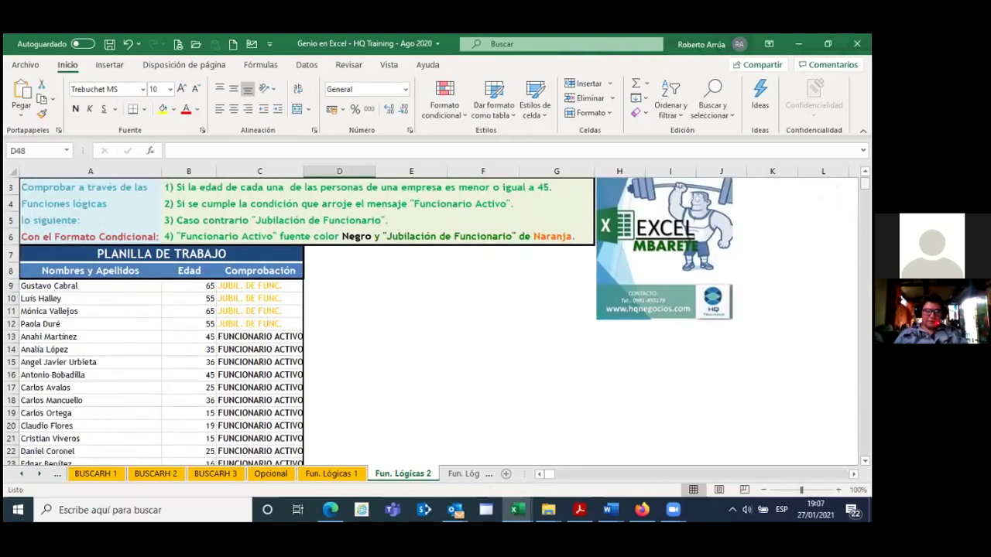
{"action": "left_click", "coordinate": [29, 272]}
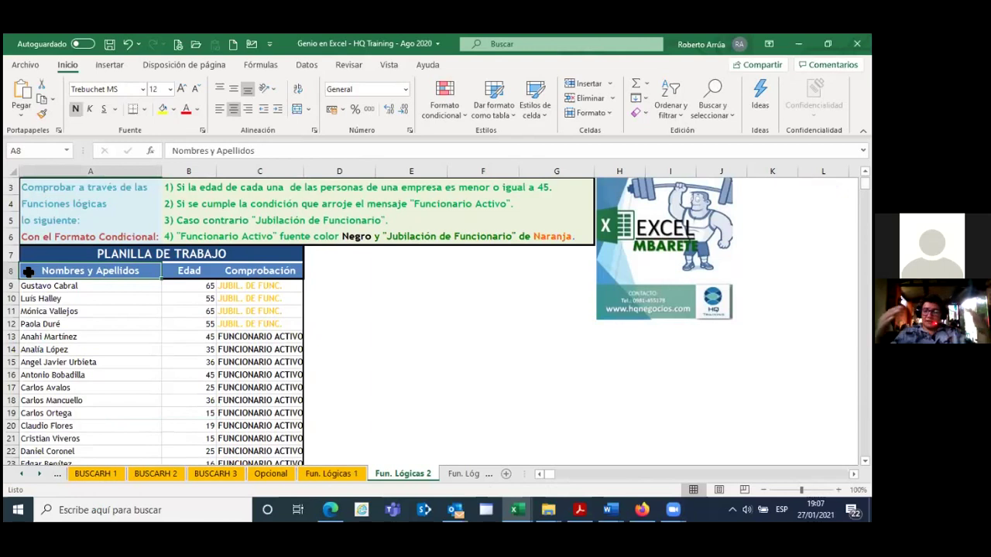
{"action": "key", "text": "ctrl+shift+Right"}
{"action": "key", "text": "ctrl+shift+Down"}
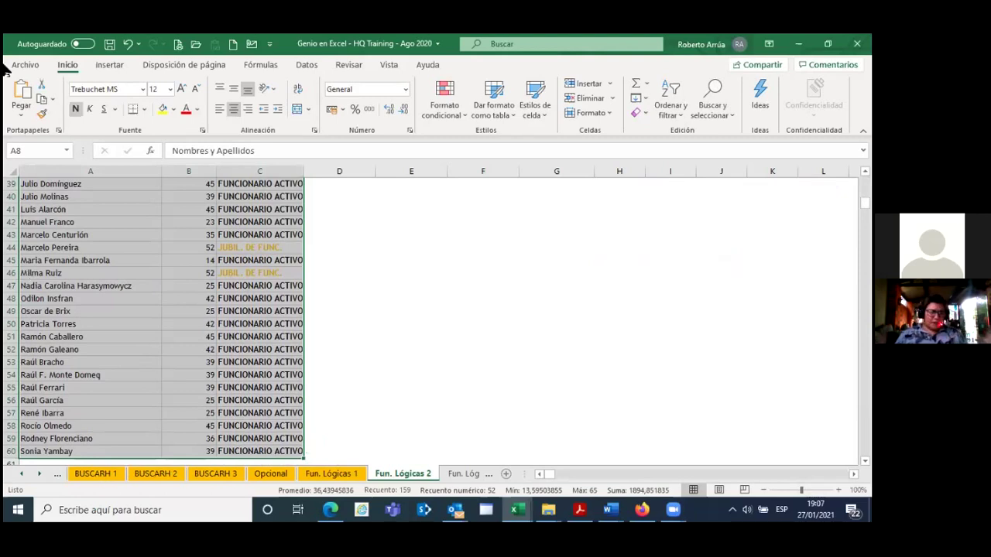
Step: Sort the selected table by Edad, De menor a mayor, using Datos > Ordenar
{"action": "left_click", "coordinate": [307, 66]}
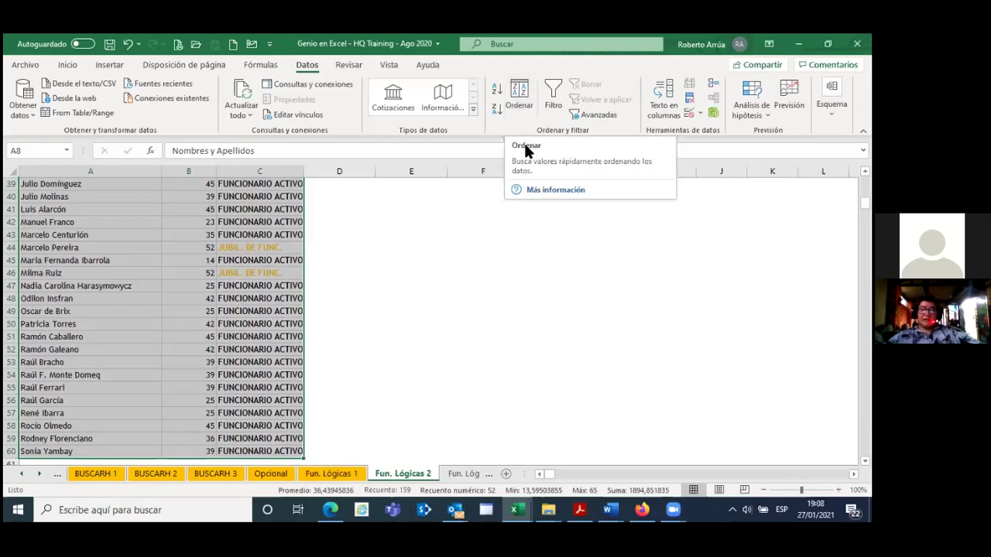
{"action": "key", "text": "F1"}
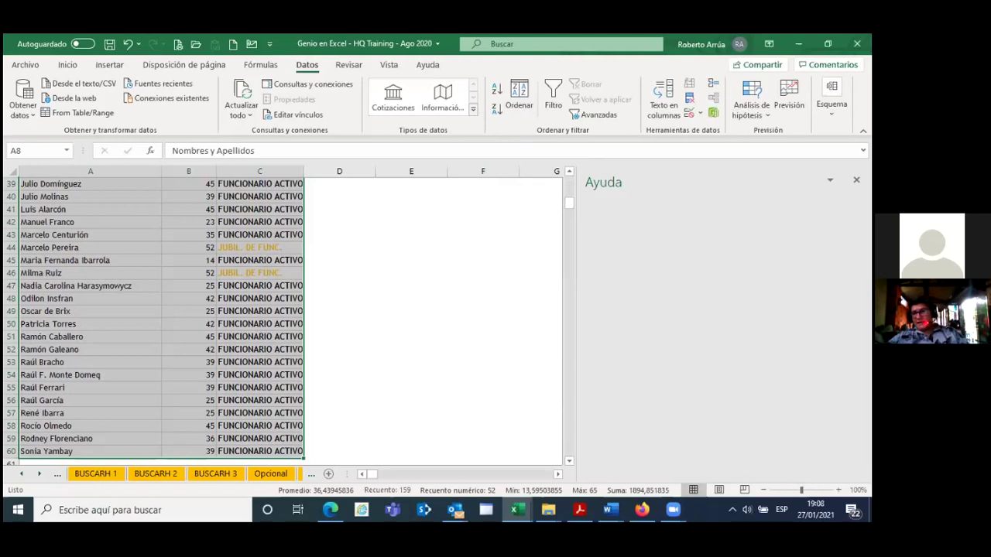
{"action": "left_click", "coordinate": [856, 179]}
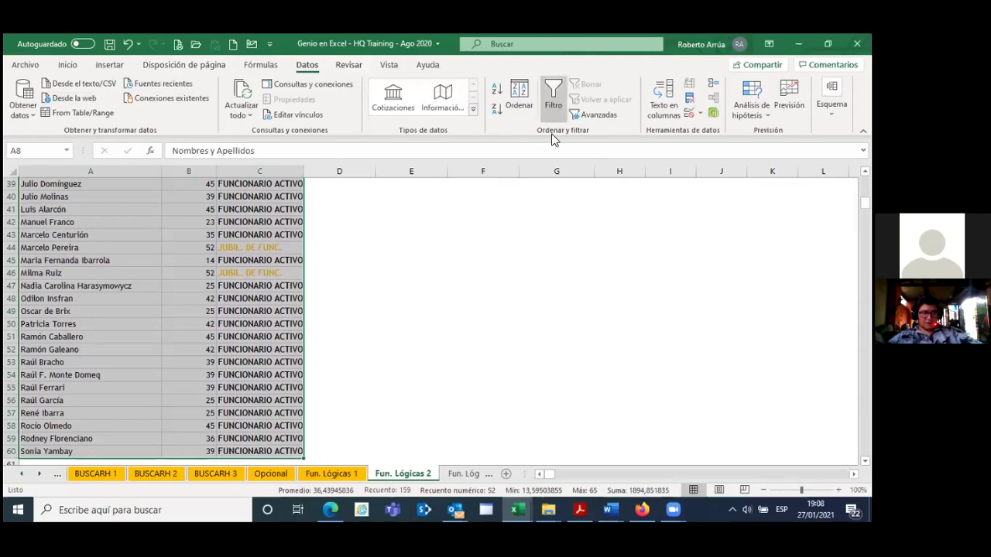
{"action": "left_click", "coordinate": [523, 106]}
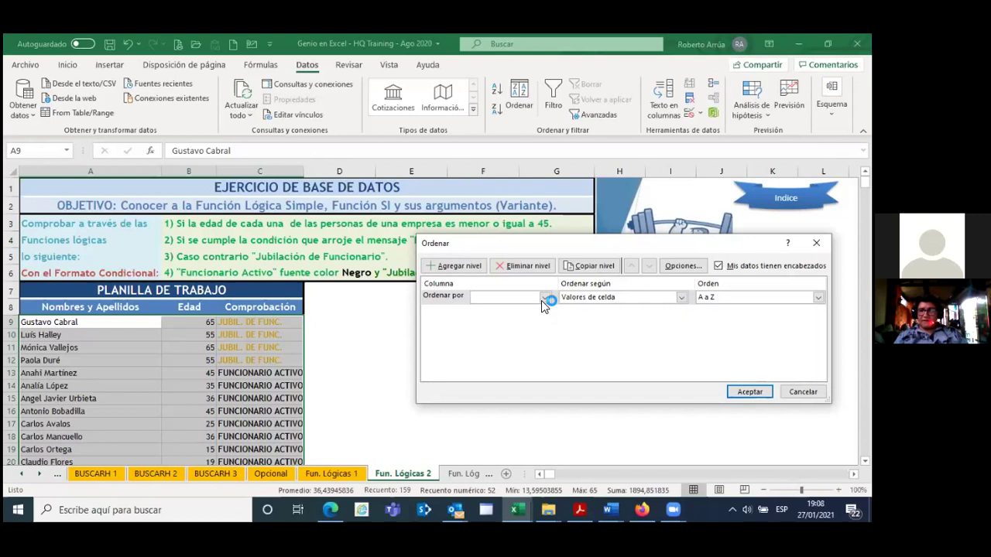
{"action": "left_click", "coordinate": [543, 299]}
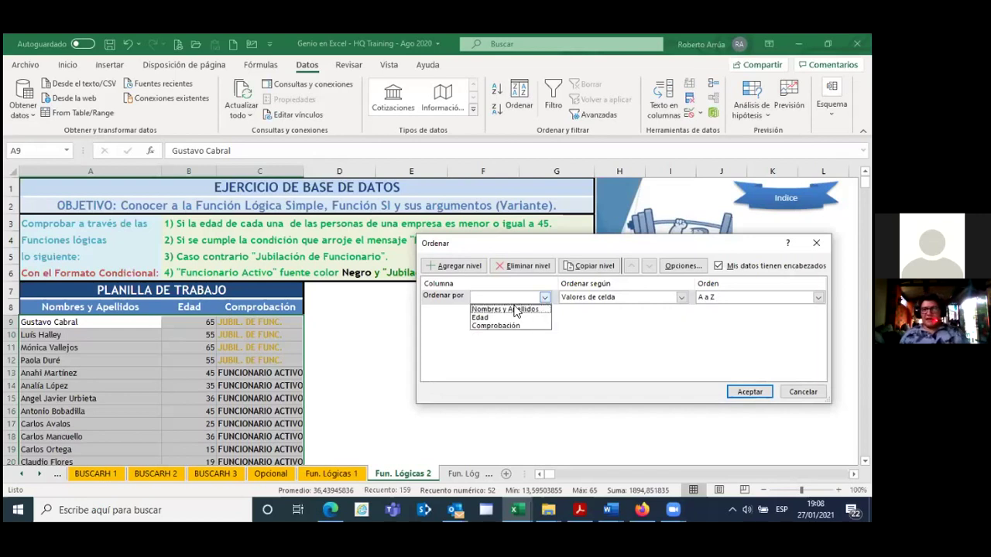
{"action": "left_click", "coordinate": [493, 318]}
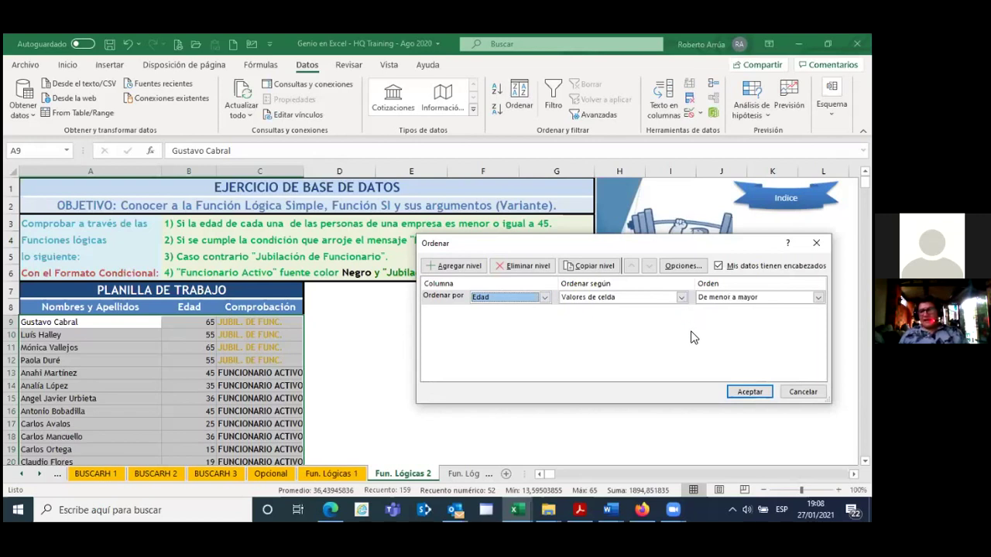
{"action": "left_click", "coordinate": [744, 391]}
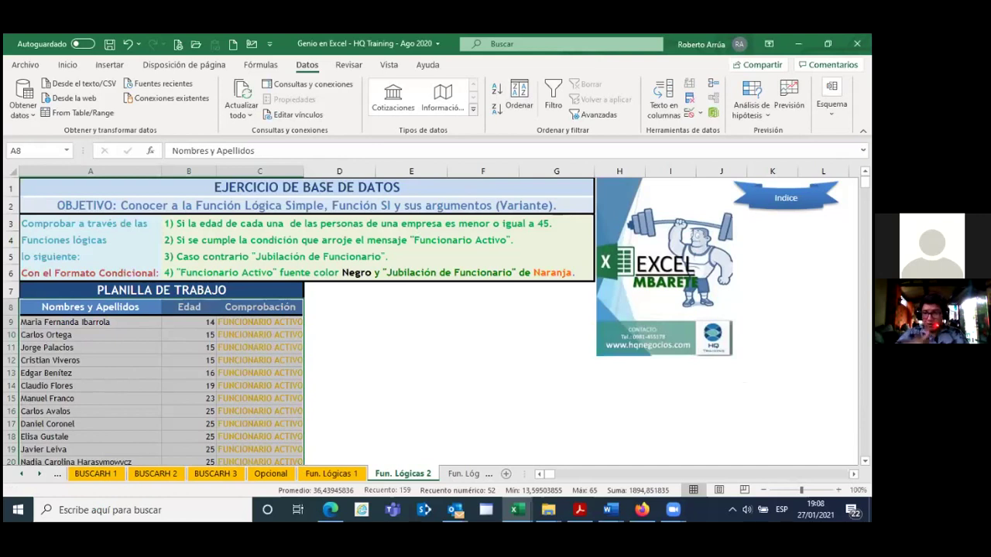
{"action": "mouse_move", "coordinate": [865, 182]}
{"action": "left_mouse_down"}
{"action": "mouse_move", "coordinate": [864, 208]}
{"action": "mouse_move", "coordinate": [865, 183]}
{"action": "left_mouse_up"}
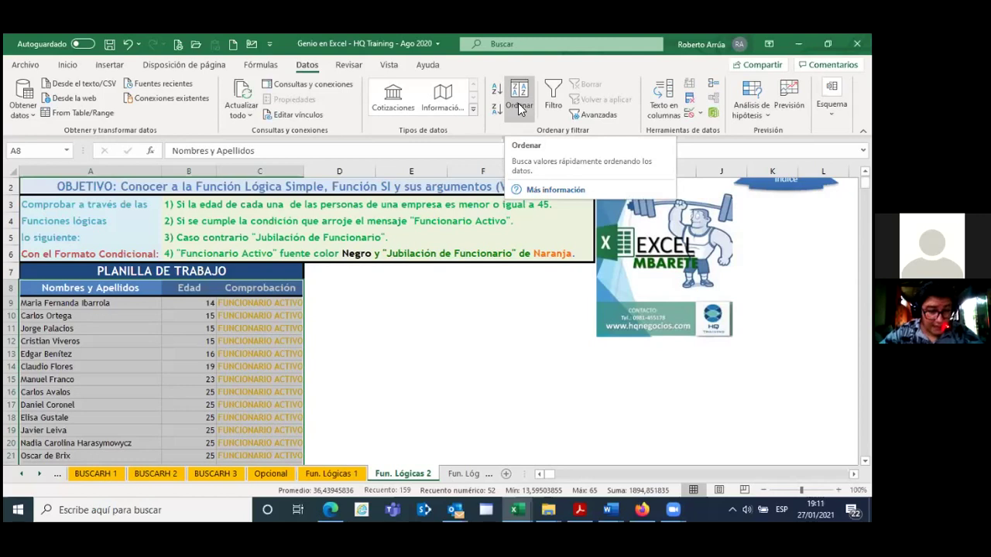
Step: Fill the SI formula in C9 down the Comprobación column to C60
{"action": "left_click", "coordinate": [374, 312]}
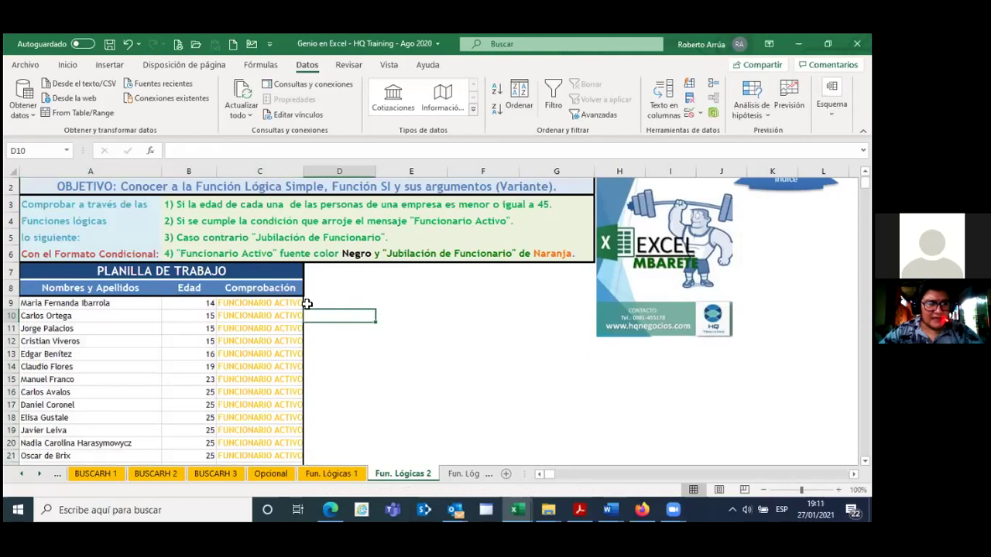
{"action": "left_click", "coordinate": [292, 306]}
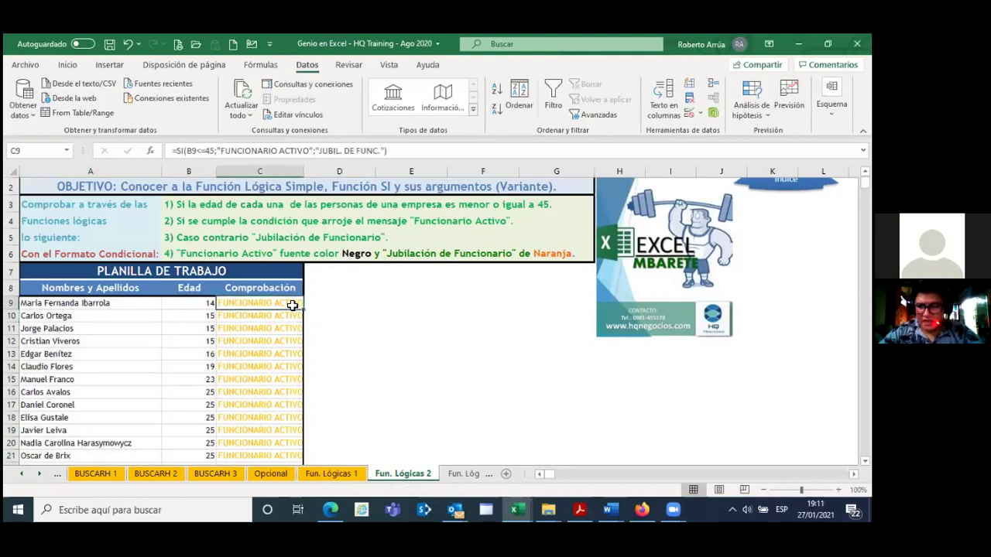
{"action": "double_click", "coordinate": [292, 306]}
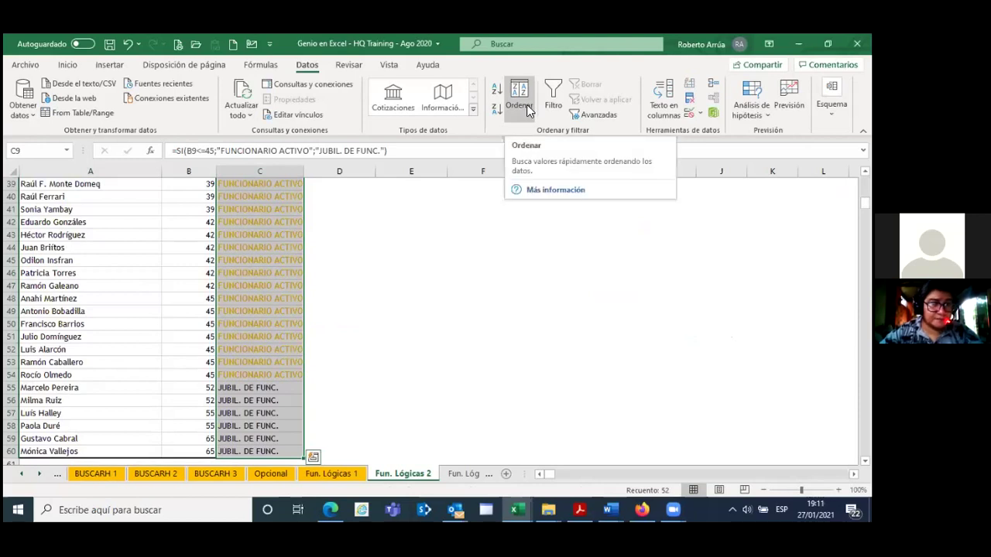
{"action": "left_click", "coordinate": [26, 65]}
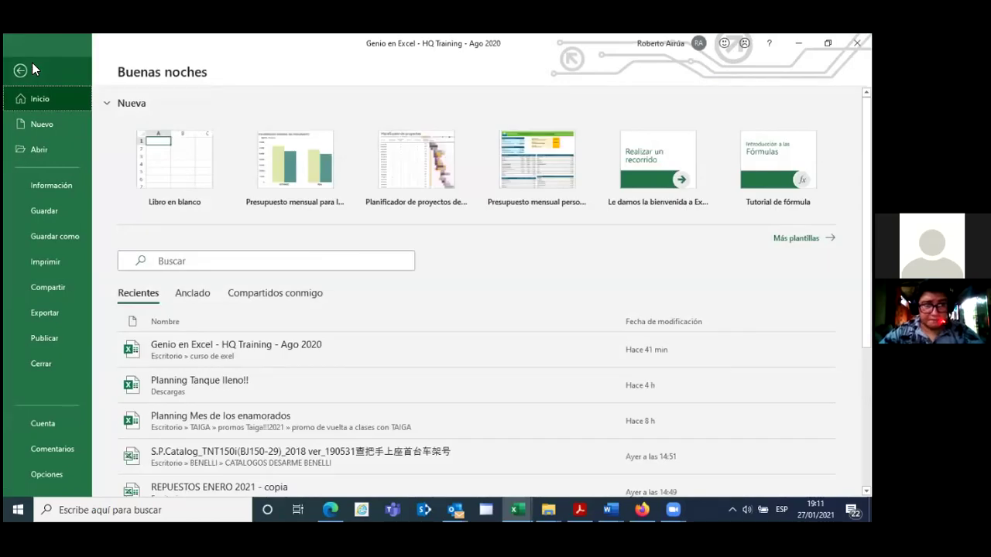
{"action": "left_click", "coordinate": [21, 70]}
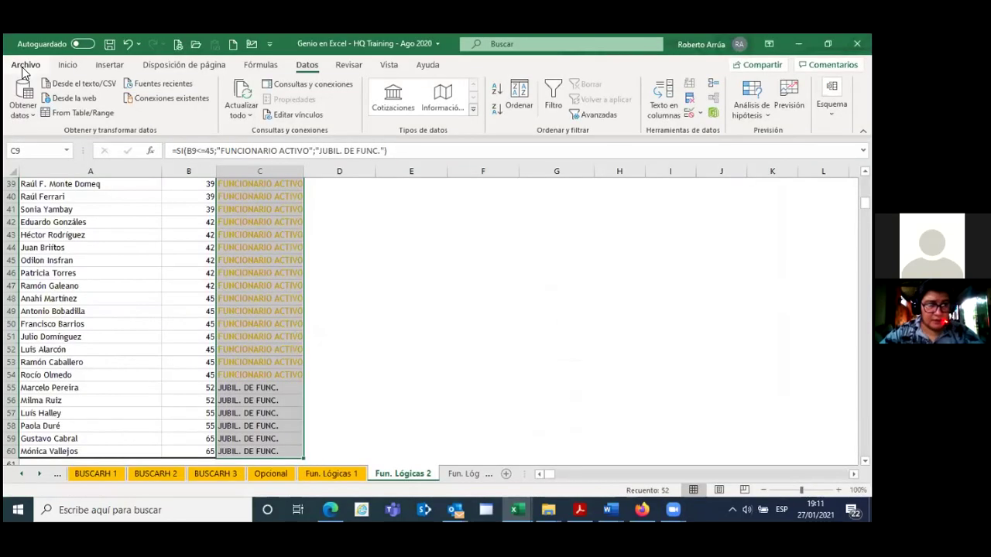
{"action": "left_click", "coordinate": [69, 66]}
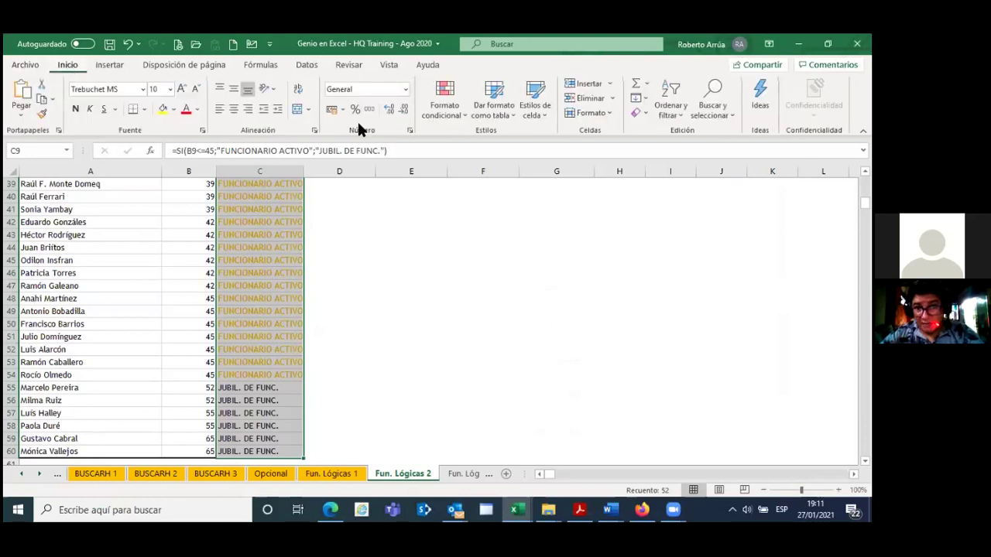
Step: Open the conditional formatting rules manager and edit the orange =$C$12 rule
{"action": "left_click", "coordinate": [463, 116]}
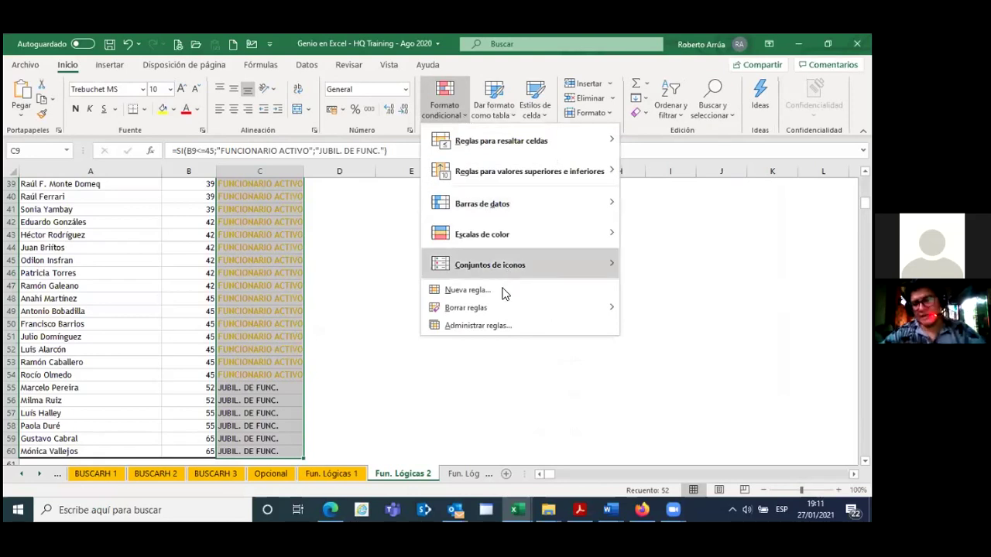
{"action": "mouse_move", "coordinate": [465, 308]}
{"action": "left_click", "coordinate": [501, 329]}
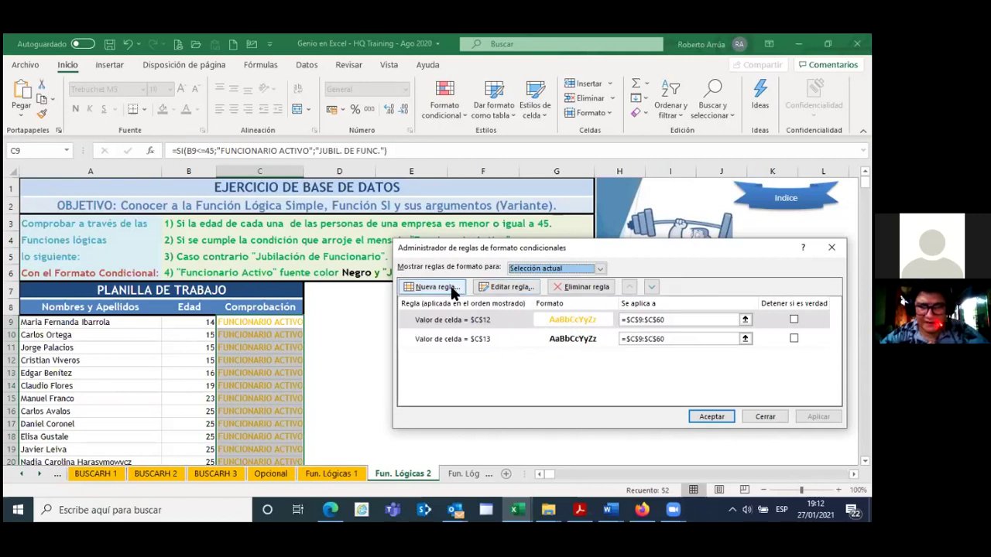
{"action": "left_click", "coordinate": [511, 290]}
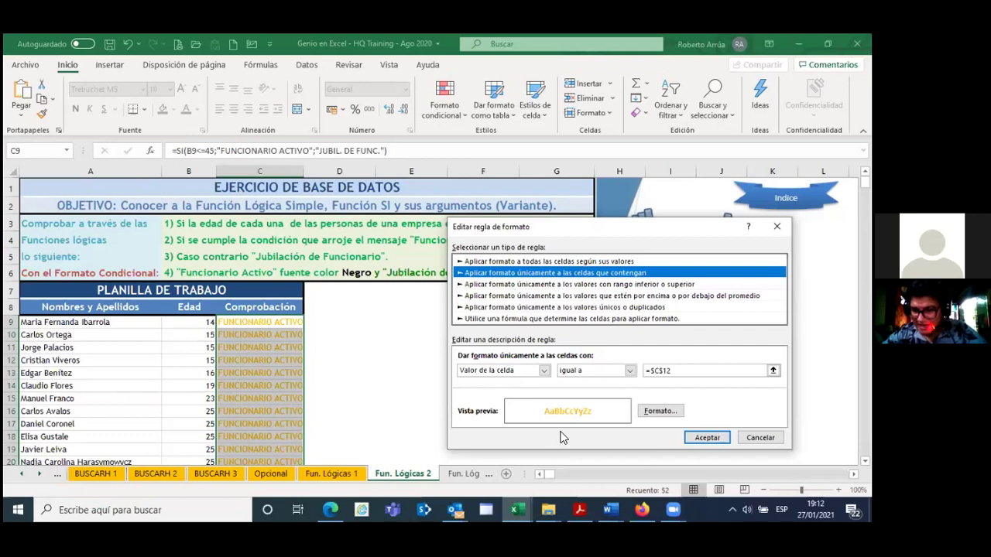
Step: Replace the orange rule's =$C$12 value with the text JUBIL.DE FUNC and save the rule
{"action": "left_click", "coordinate": [702, 371]}
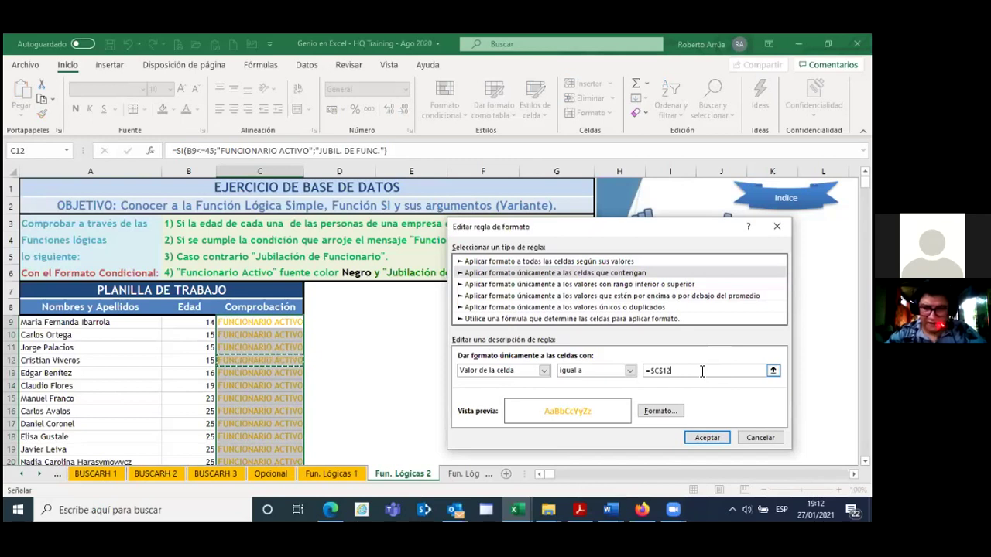
{"action": "key", "text": "BackSpace"}
{"action": "key", "text": "BackSpace"}
{"action": "key", "text": "BackSpace"}
{"action": "key", "text": "BackSpace"}
{"action": "key", "text": "BackSpace"}
{"action": "key", "text": "BackSpace"}
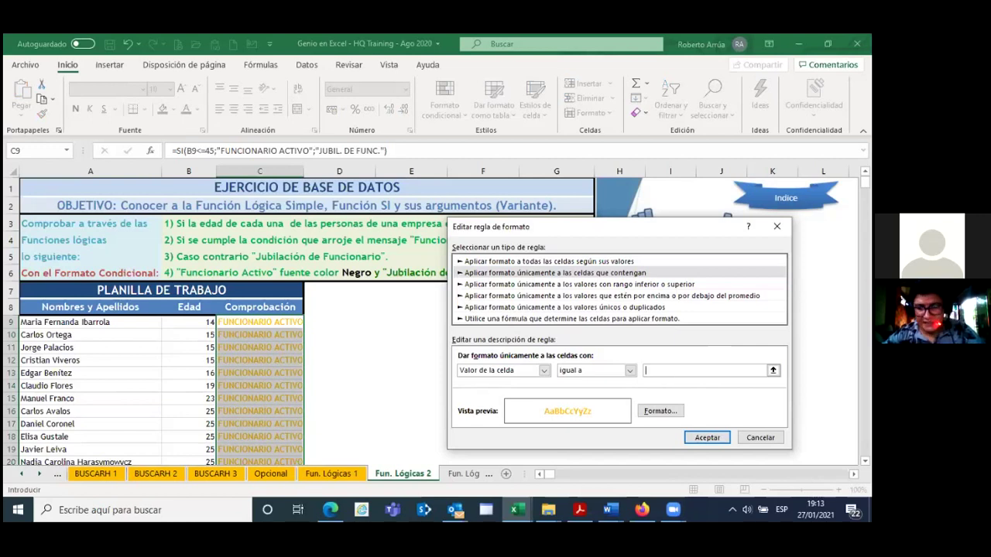
{"action": "type", "text": "JUBIL"}
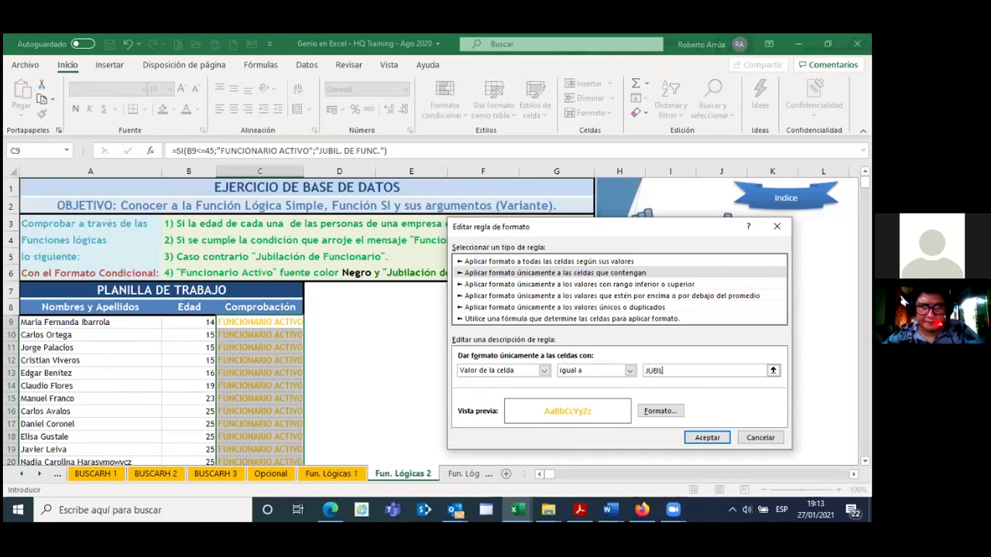
{"action": "type", "text": ".DE"}
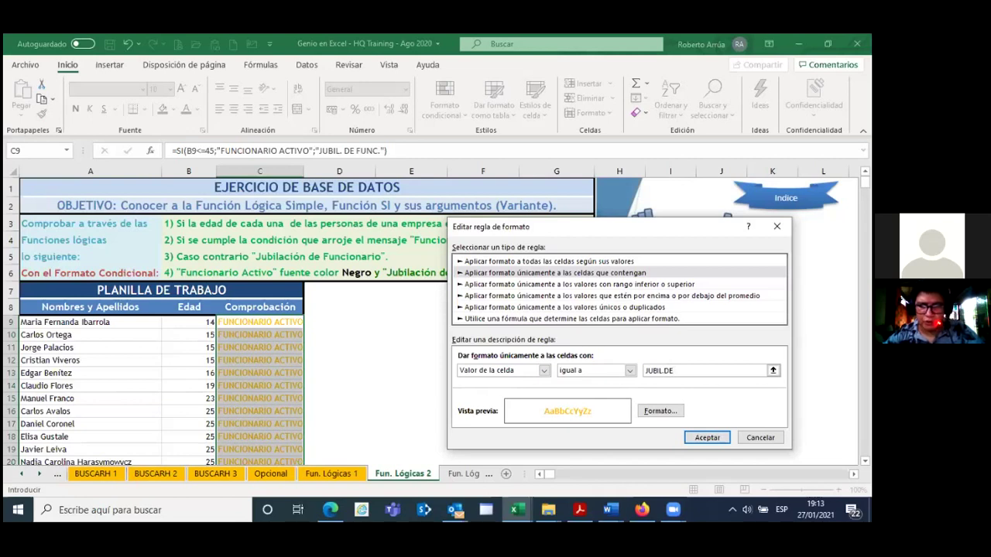
{"action": "type", "text": " FUN"}
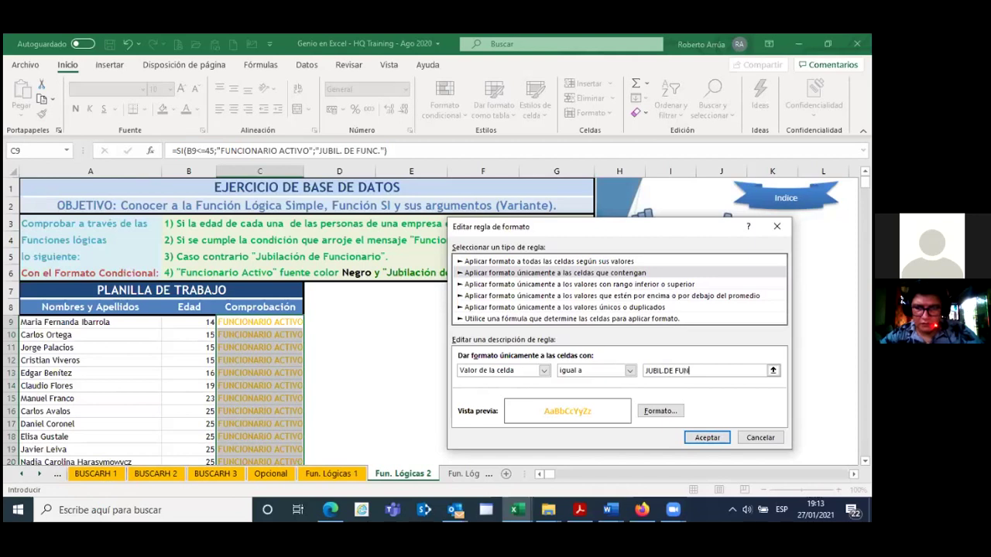
{"action": "type", "text": "C."}
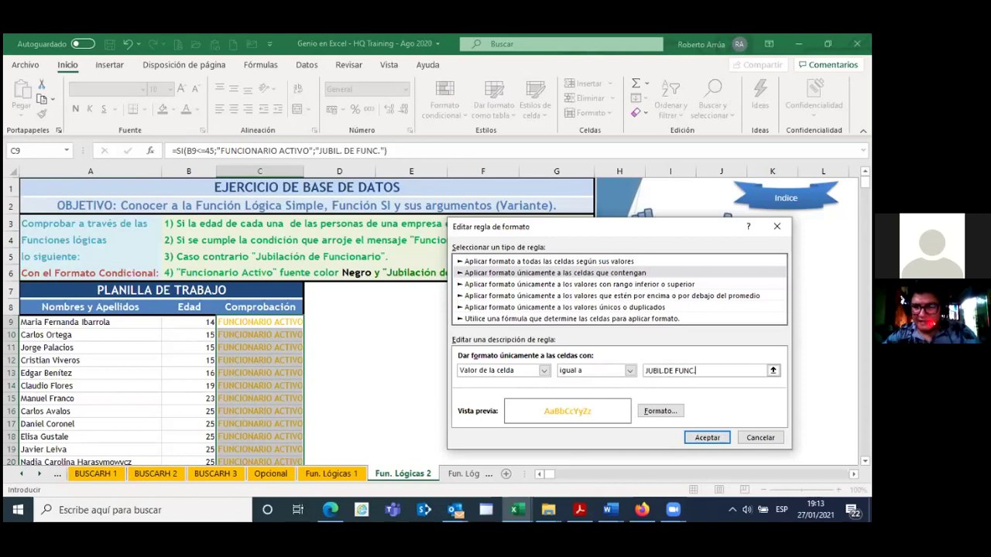
{"action": "left_click", "coordinate": [707, 438]}
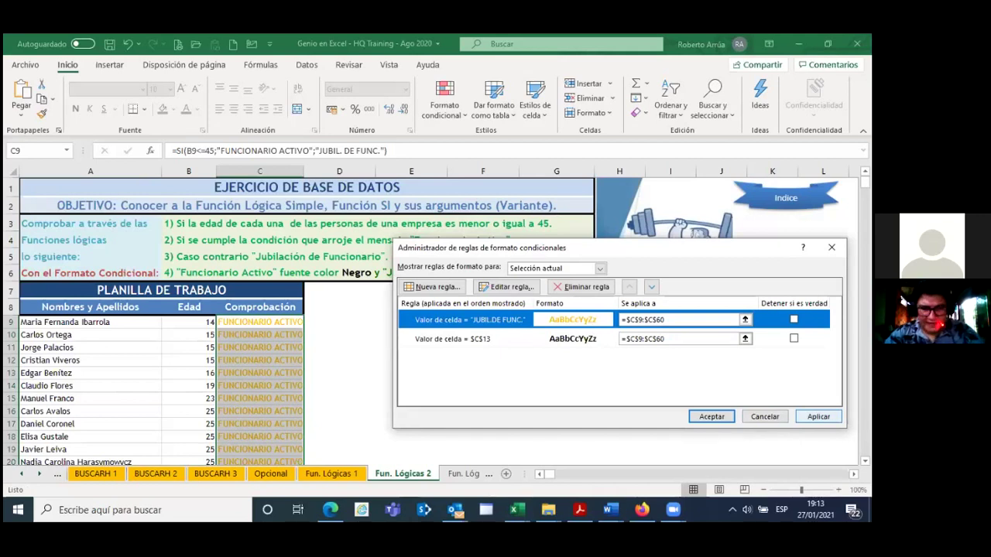
Step: Apply the rules, then inspect the JUBIL.DE FUNC and $C$13 rules and their $C$9:$C$60 ranges
{"action": "left_click", "coordinate": [818, 417]}
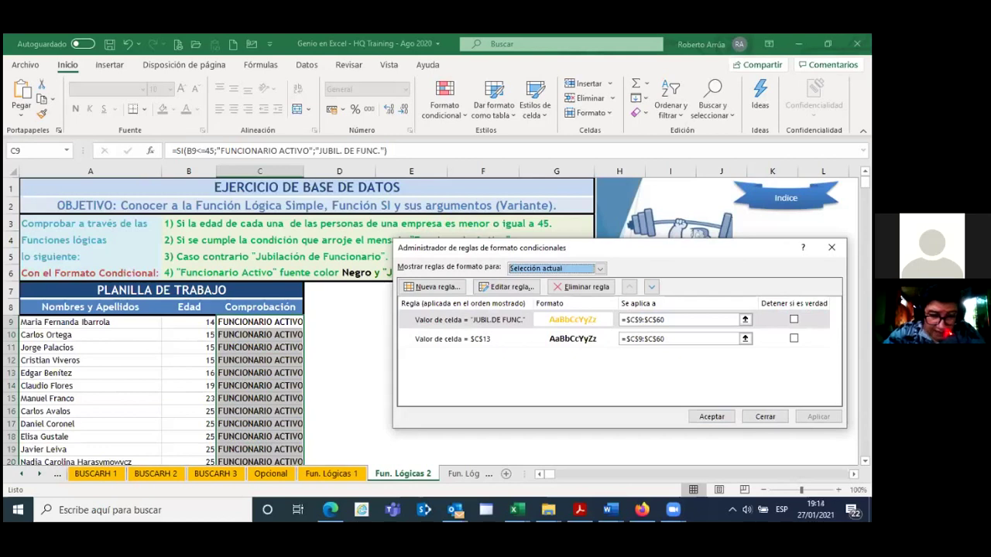
{"action": "left_click", "coordinate": [675, 339]}
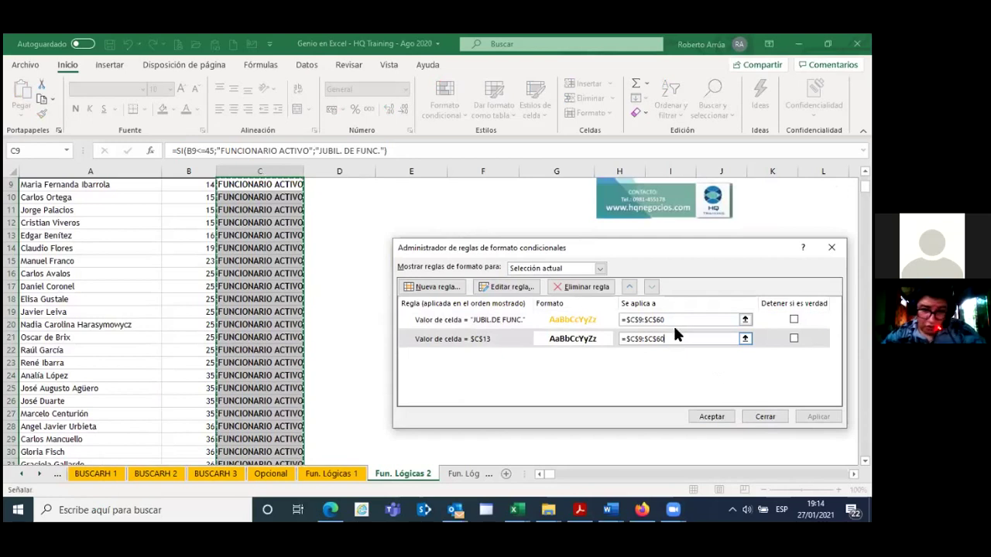
{"action": "left_click", "coordinate": [675, 321]}
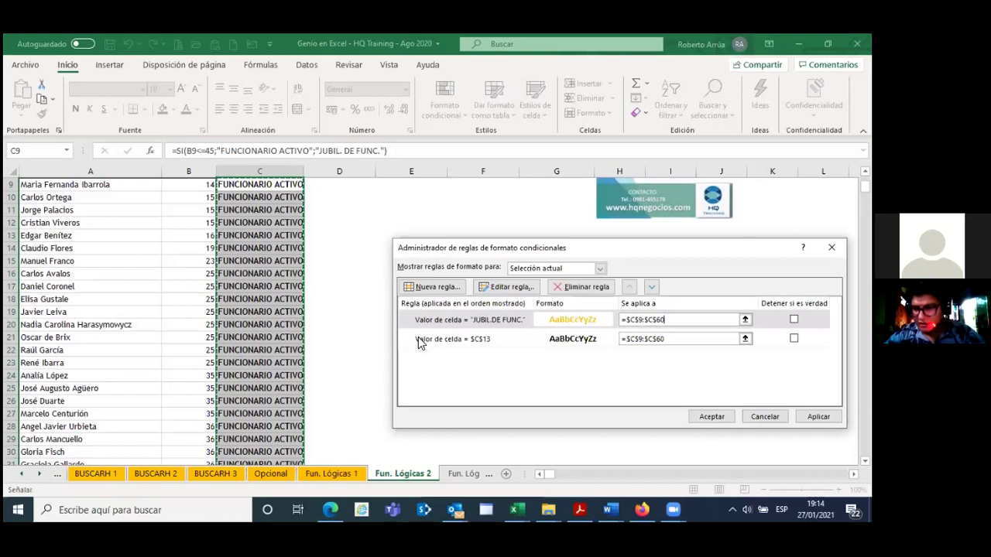
{"action": "left_click", "coordinate": [419, 343]}
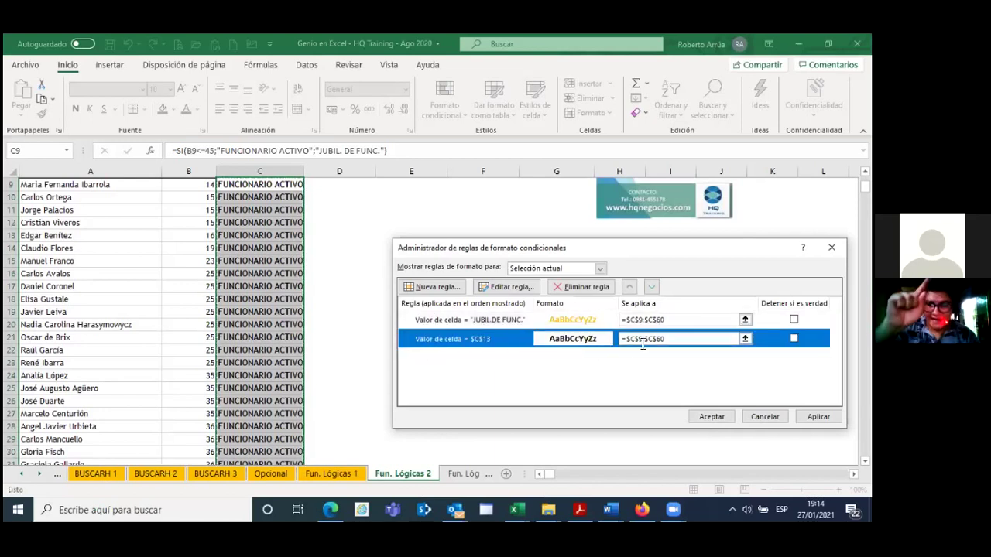
{"action": "left_click", "coordinate": [686, 340]}
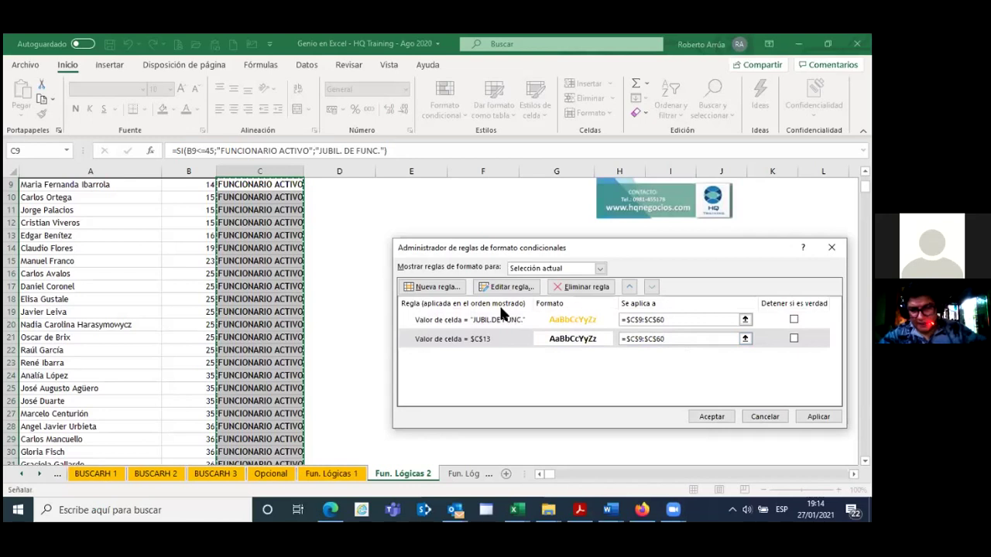
{"action": "left_click", "coordinate": [469, 338]}
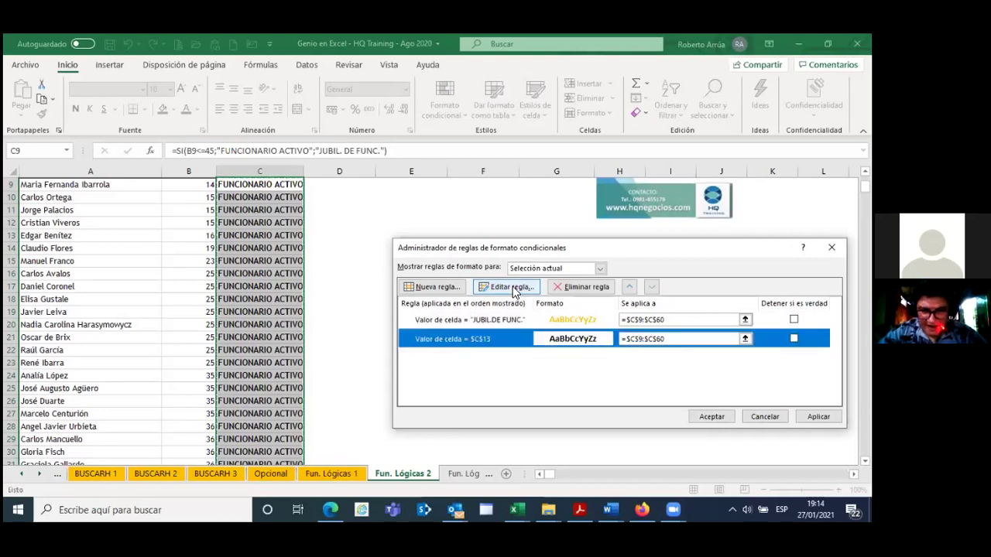
Step: Change the black rule's =$C$13 value to the text FUNCIONARIO ACTIVO and apply the rules
{"action": "left_click", "coordinate": [513, 287]}
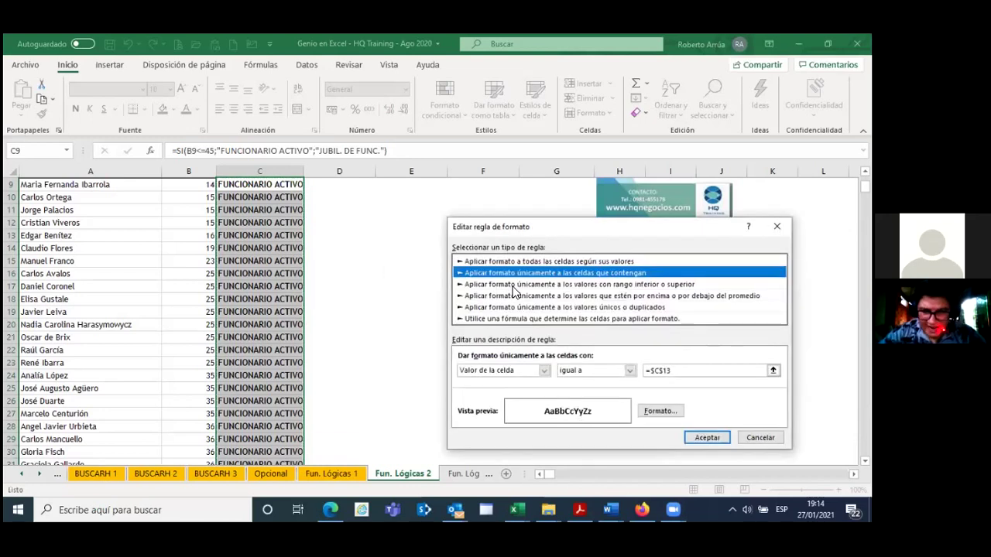
{"action": "left_click", "coordinate": [690, 370]}
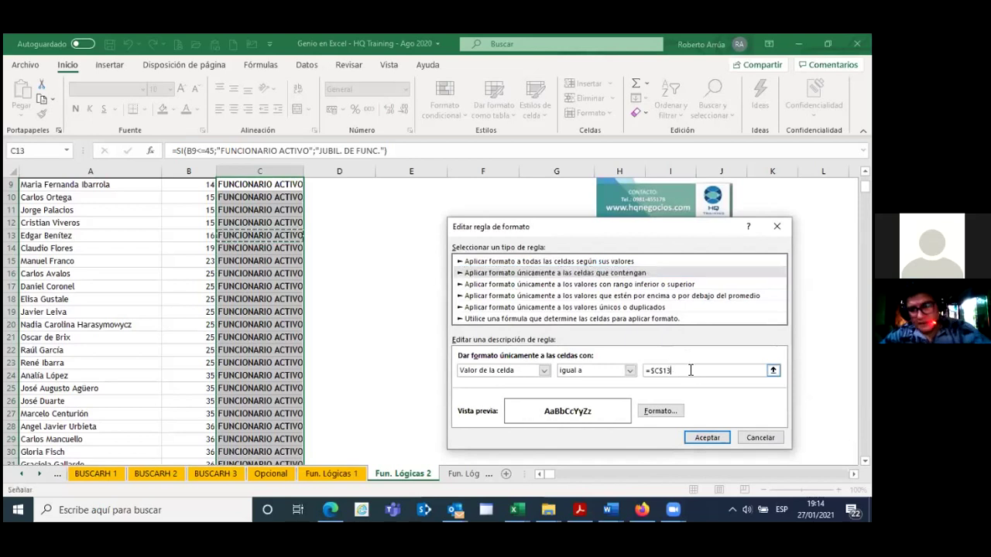
{"action": "key", "text": "BackSpace"}
{"action": "key", "text": "BackSpace"}
{"action": "key", "text": "BackSpace"}
{"action": "key", "text": "BackSpace"}
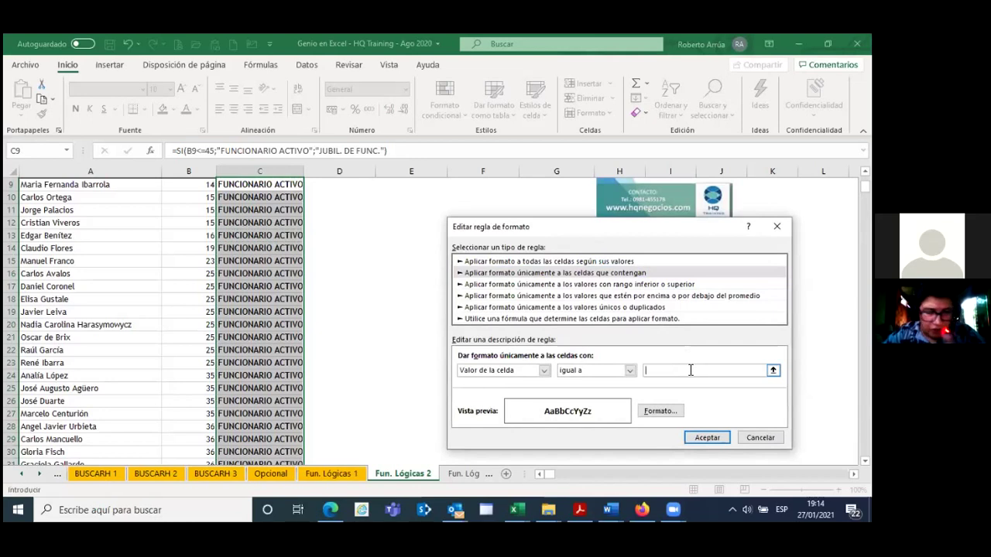
{"action": "type", "text": "FUNCIONARIO ACTIVO"}
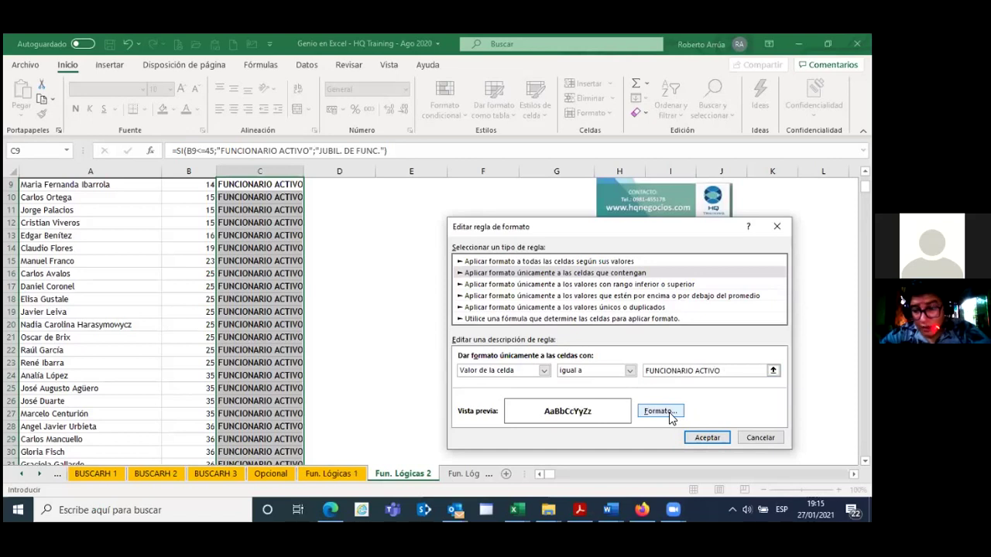
{"action": "left_click", "coordinate": [712, 438]}
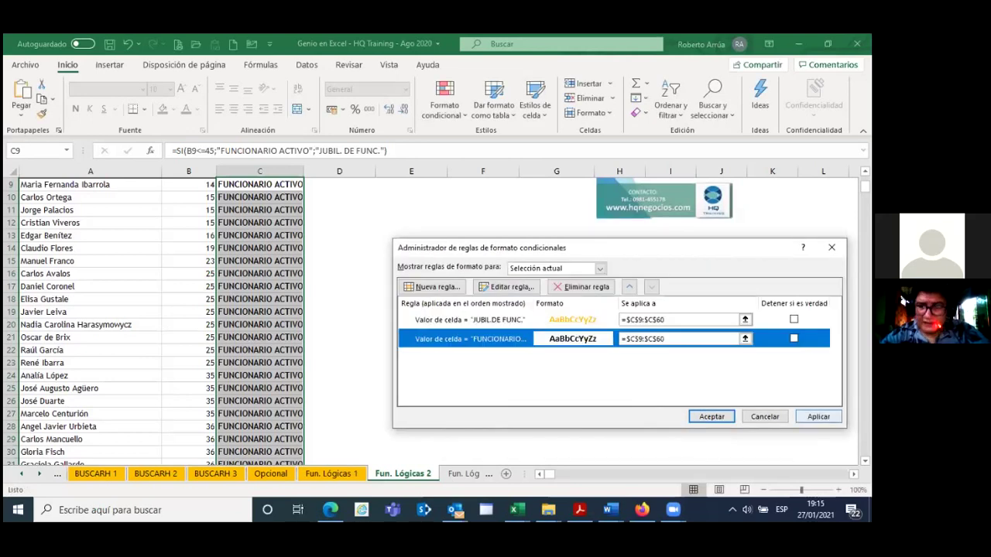
{"action": "key", "text": "alt+a"}
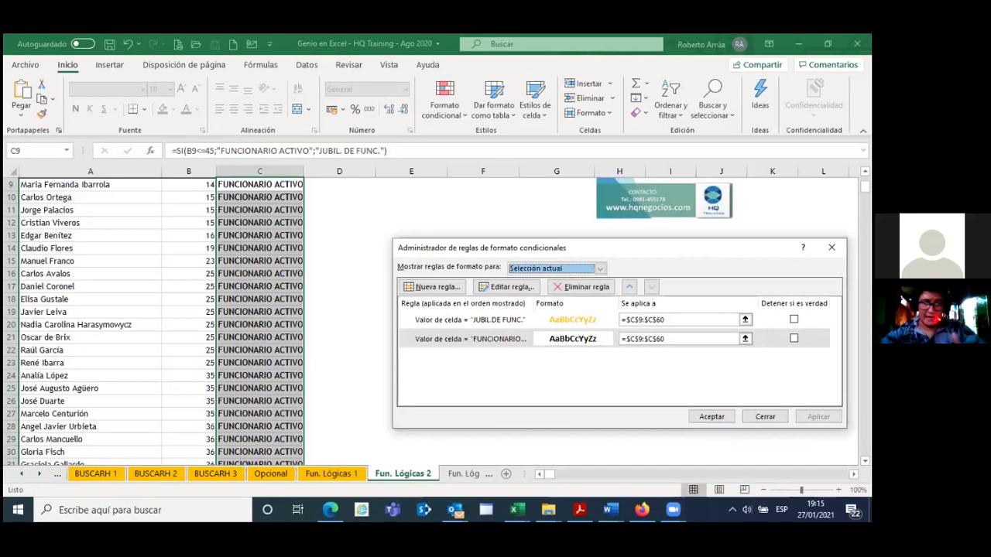
Step: Close the rules manager, scroll down to the last rows, and inspect the formula in C55
{"action": "left_click", "coordinate": [717, 418]}
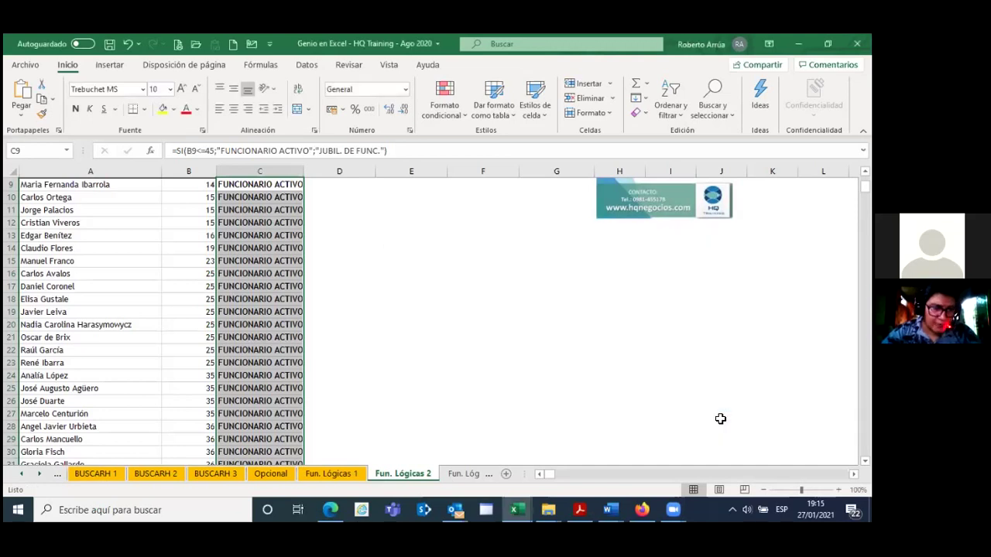
{"action": "left_click", "coordinate": [731, 387]}
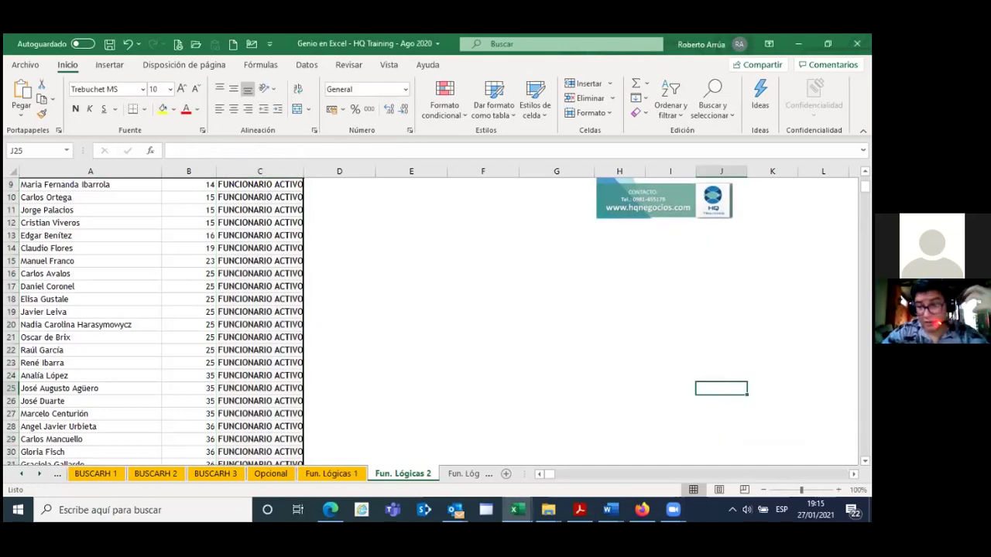
{"action": "left_click_drag", "start_coordinate": [864, 187], "coordinate": [864, 207]}
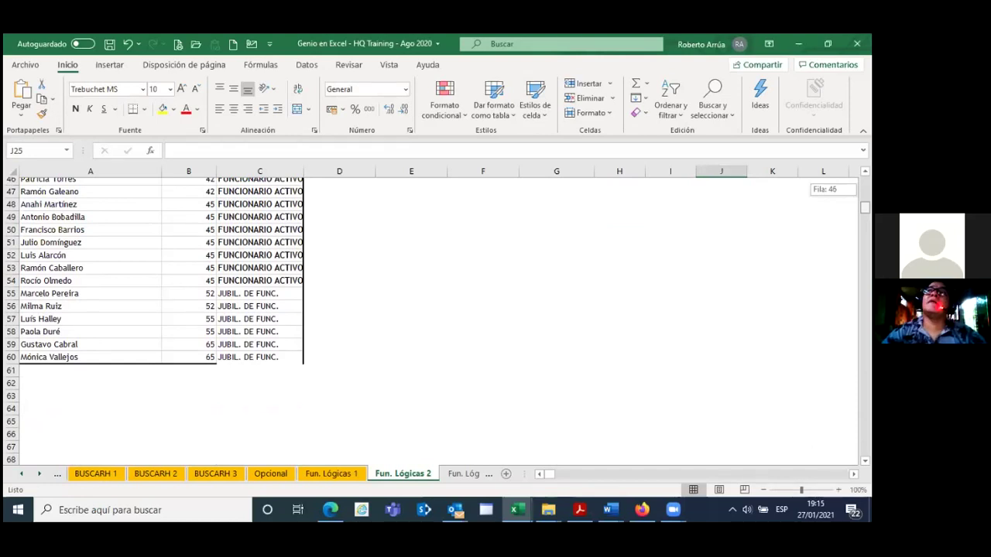
{"action": "left_click_drag", "start_coordinate": [865, 207], "coordinate": [865, 207]}
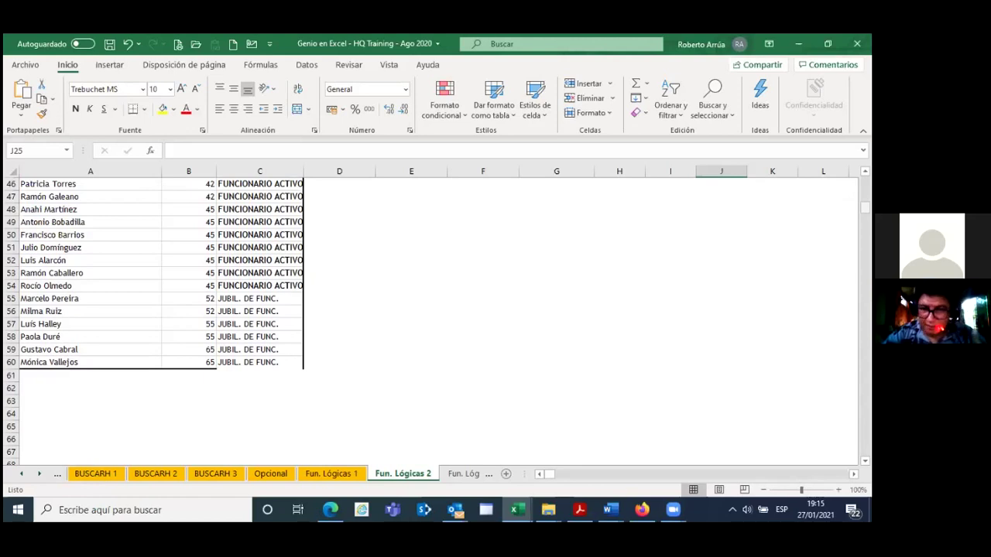
{"action": "left_click", "coordinate": [273, 301]}
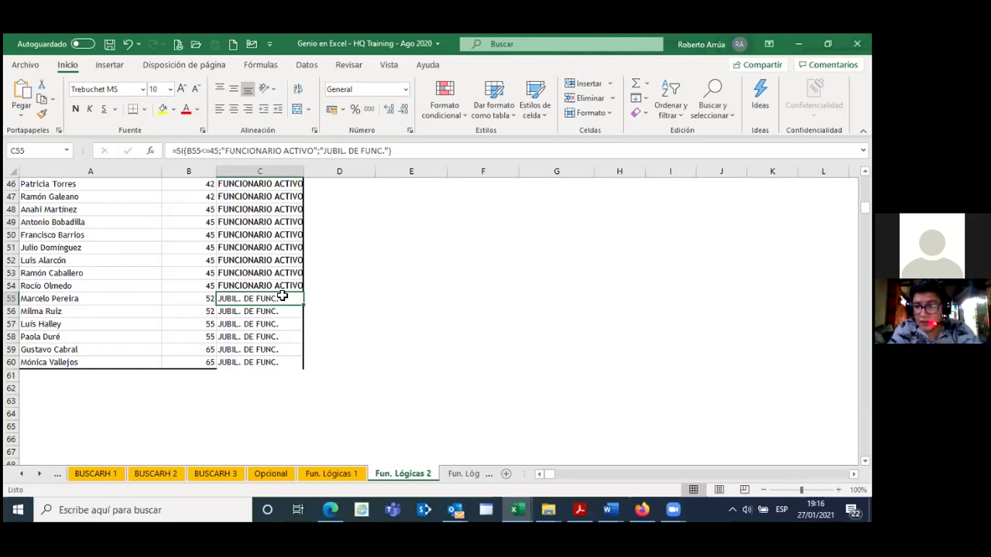
Step: Edit the orange conditional formatting rule to match 'JUBIL. DE FUNC.' exactly, so C55:C60 turn orange
{"action": "left_click", "coordinate": [465, 114]}
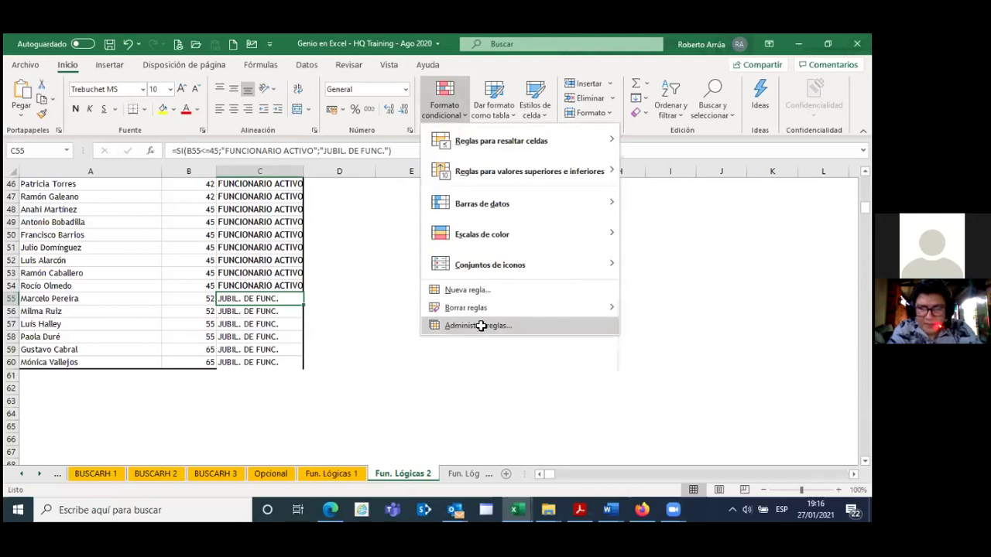
{"action": "left_click", "coordinate": [479, 326]}
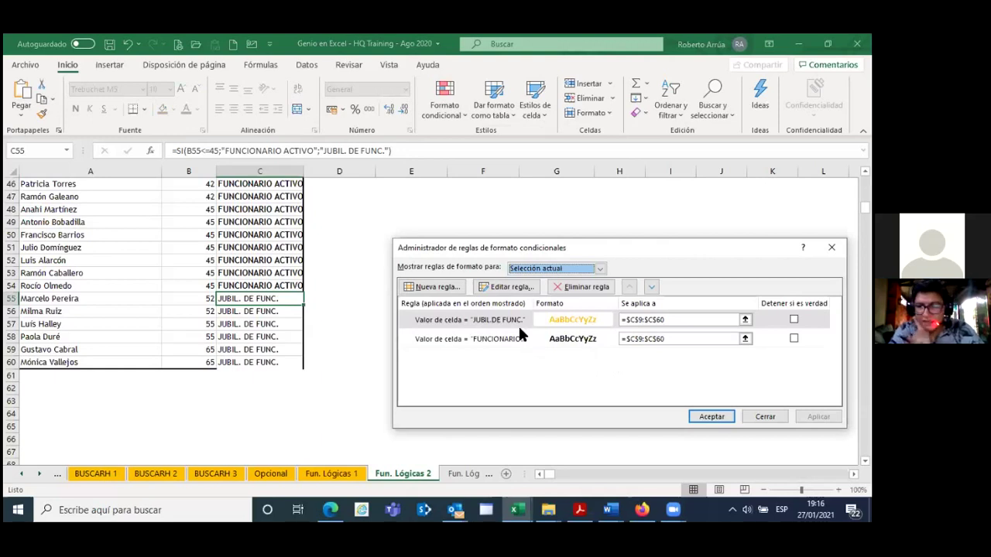
{"action": "left_click", "coordinate": [458, 324]}
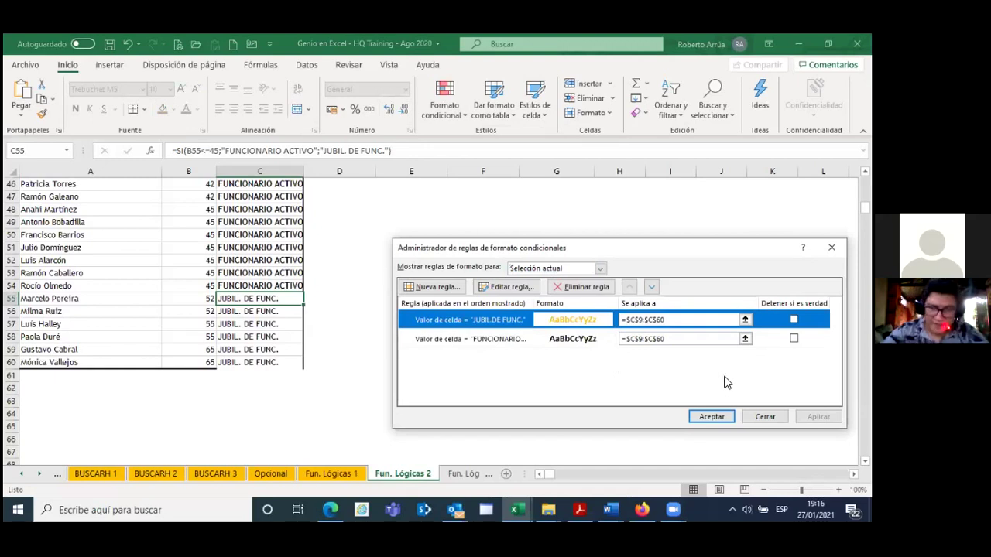
{"action": "left_click", "coordinate": [516, 292]}
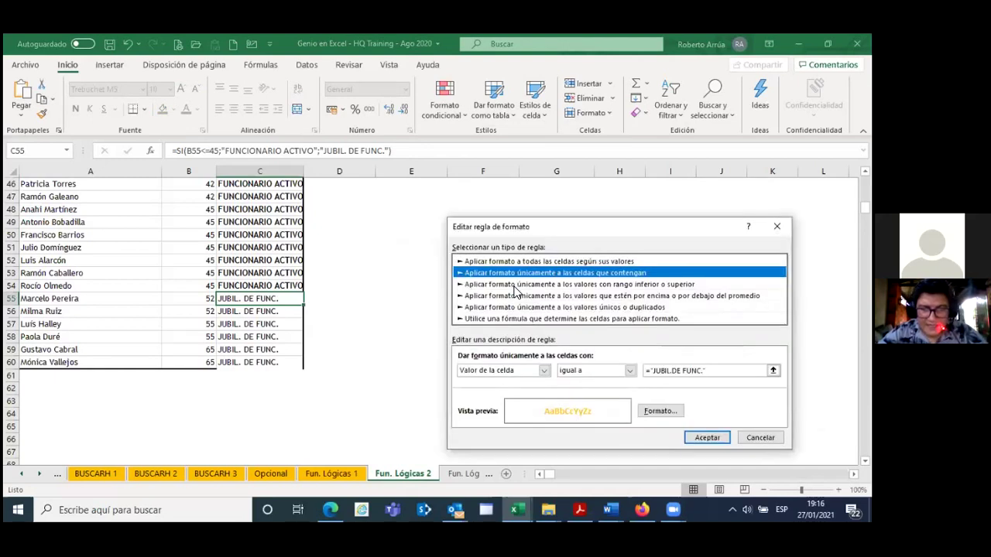
{"action": "left_click", "coordinate": [674, 372]}
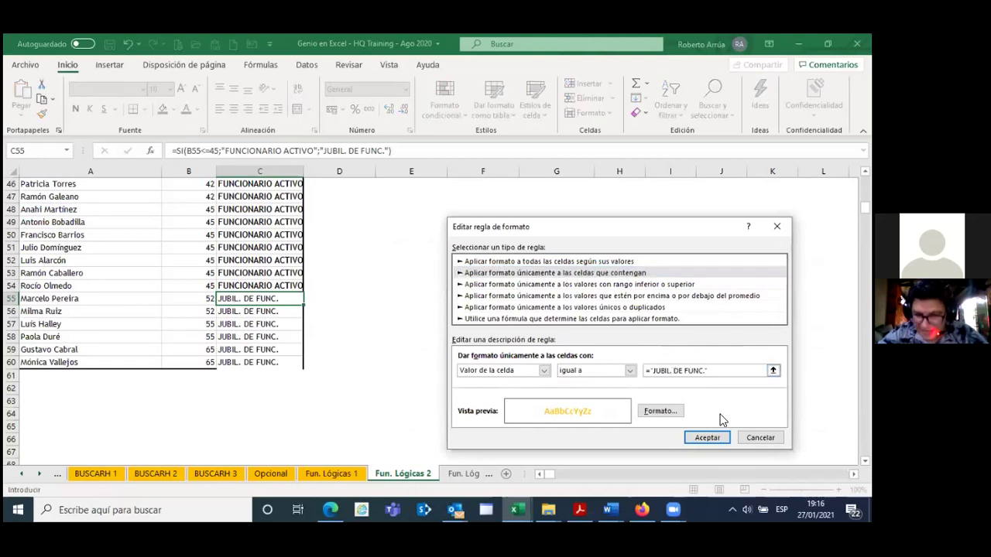
{"action": "left_click", "coordinate": [728, 439]}
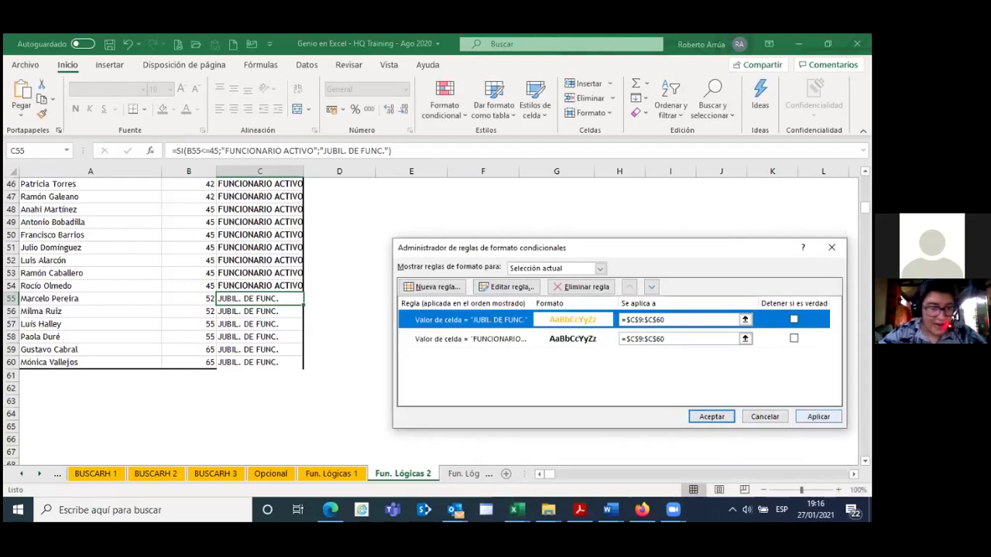
{"action": "left_click", "coordinate": [818, 416]}
{"action": "left_click", "coordinate": [713, 417]}
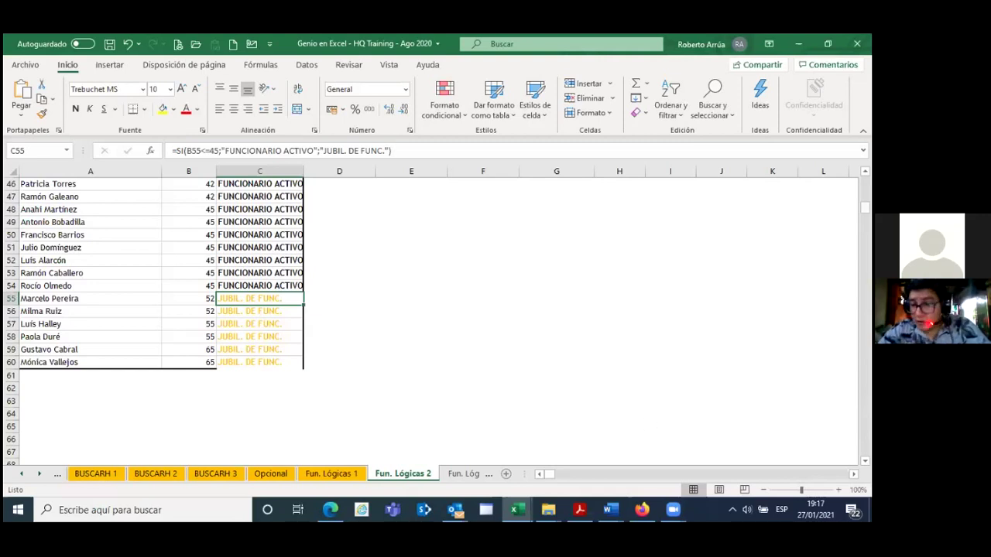
Step: Select the employee table A8:C60 and sort it by Edad from largest to smallest
{"action": "left_click_drag", "start_coordinate": [865, 208], "coordinate": [865, 181]}
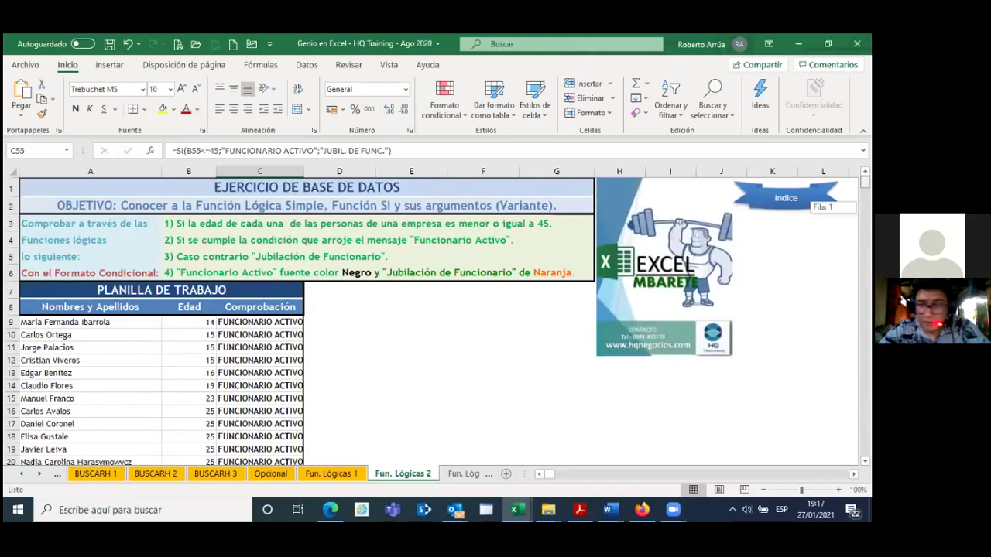
{"action": "left_click", "coordinate": [271, 322]}
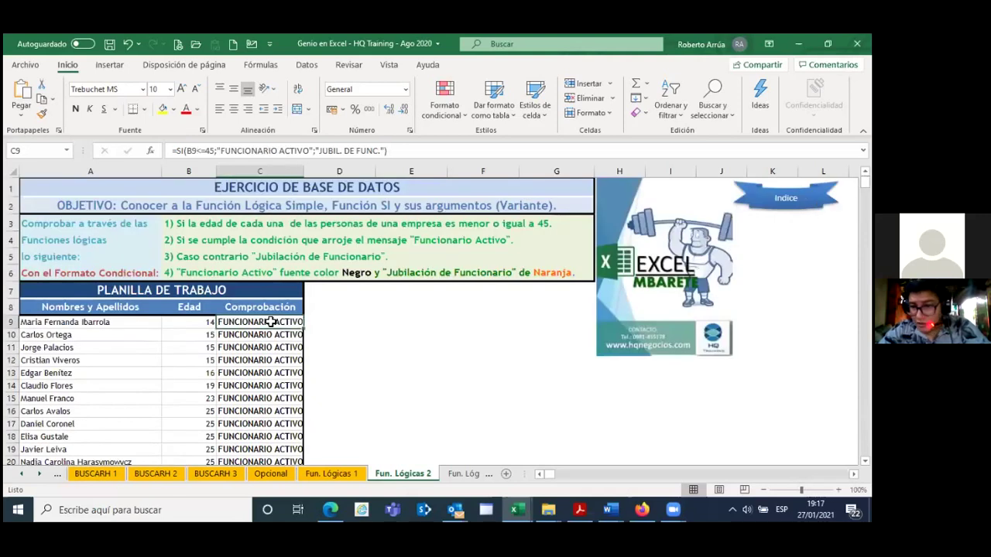
{"action": "left_click", "coordinate": [99, 310]}
{"action": "key", "text": "ctrl+shift+Right"}
{"action": "key", "text": "ctrl+shift+Down"}
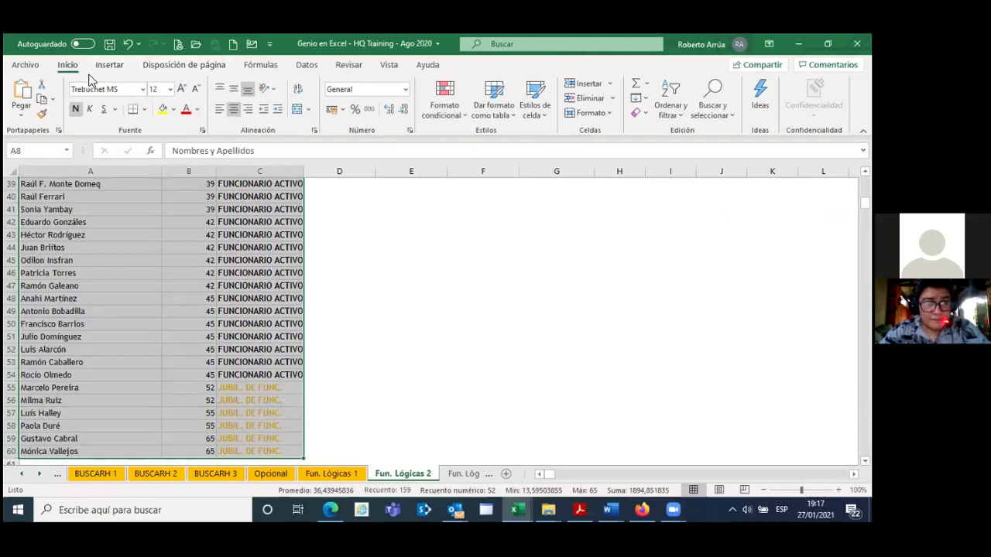
{"action": "left_click", "coordinate": [307, 67]}
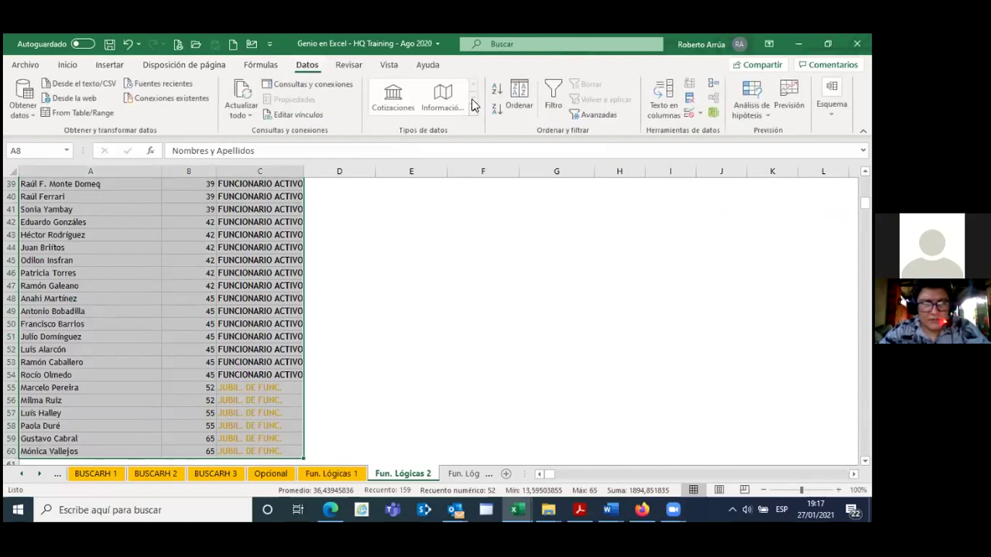
{"action": "left_click", "coordinate": [511, 108]}
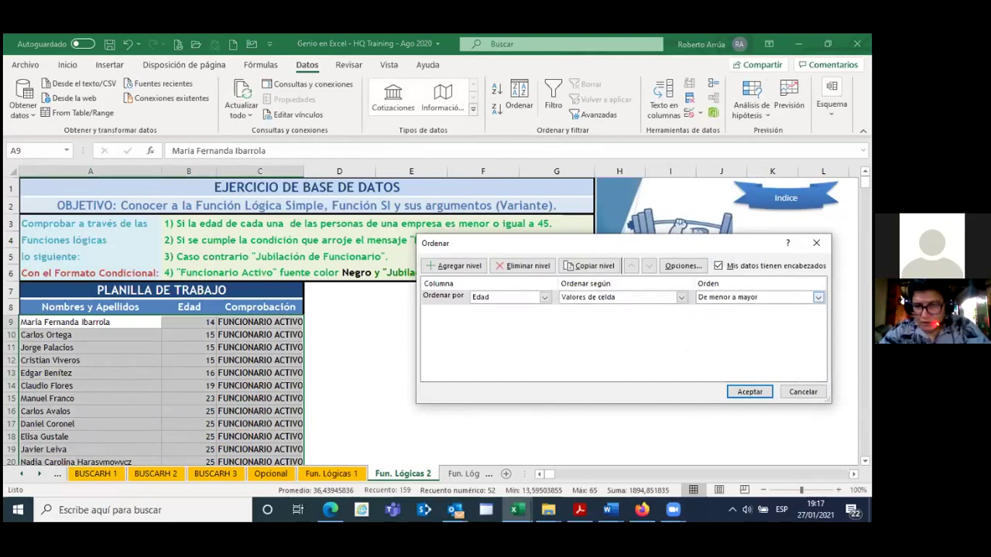
{"action": "left_click", "coordinate": [817, 297]}
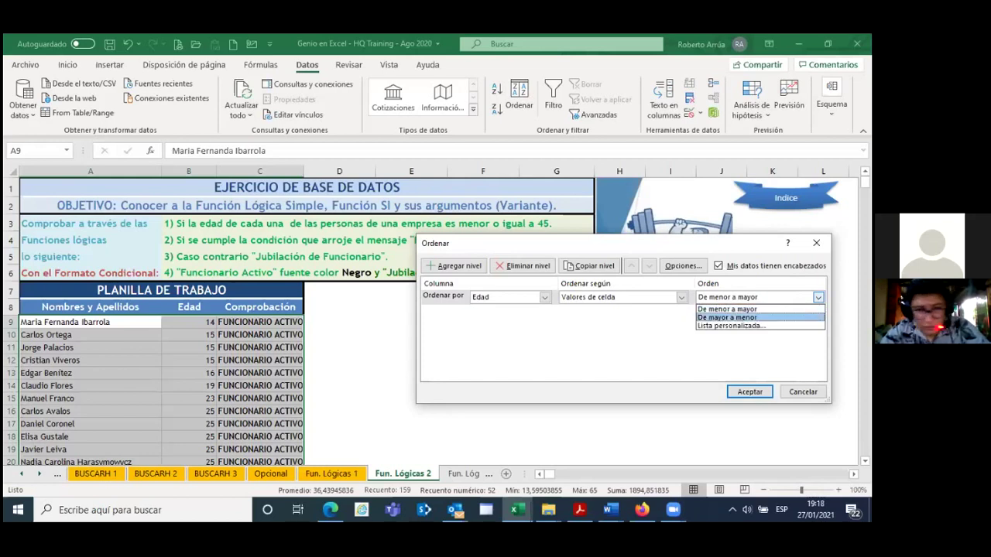
{"action": "left_click", "coordinate": [728, 317]}
{"action": "left_click", "coordinate": [747, 392]}
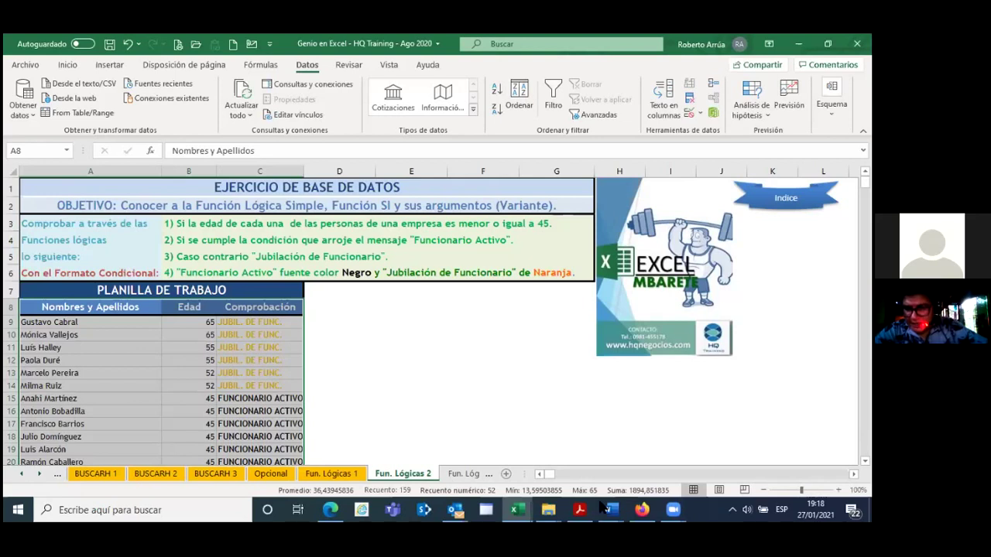
Step: Give the Fun. Lógicas 2 tab a standard colour and switch to the Fun. Lógicas 3 sheet
{"action": "right_click", "coordinate": [413, 475]}
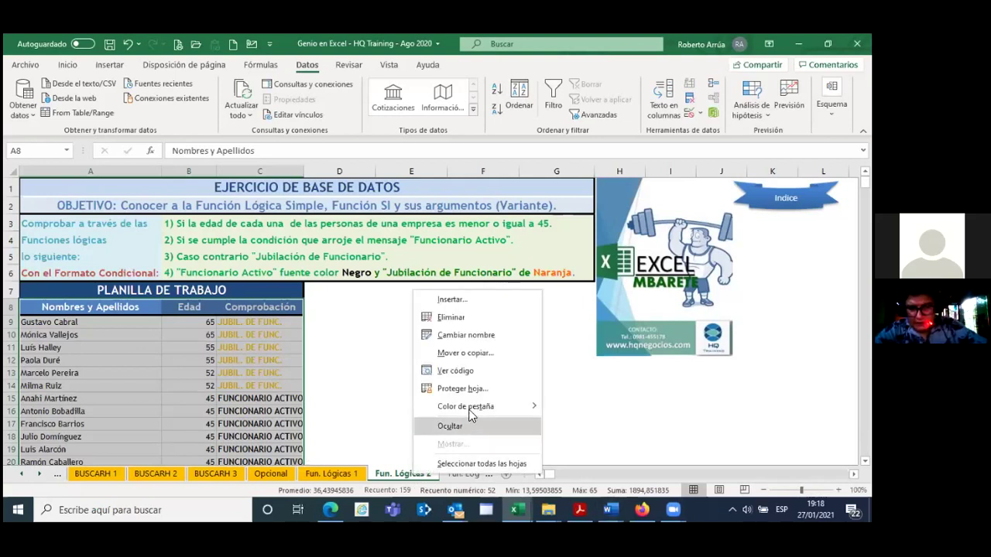
{"action": "mouse_move", "coordinate": [466, 406]}
{"action": "left_click", "coordinate": [567, 407]}
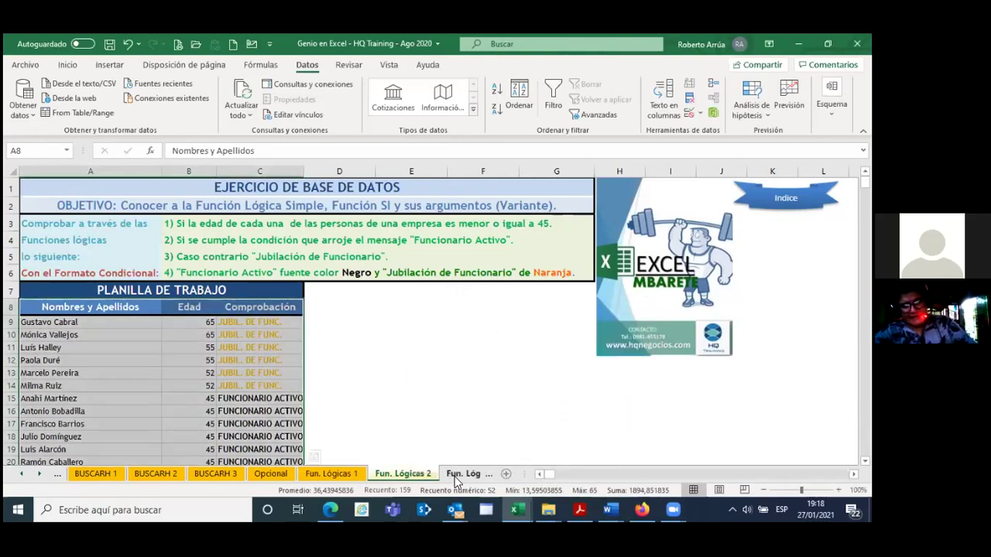
{"action": "left_click", "coordinate": [457, 473]}
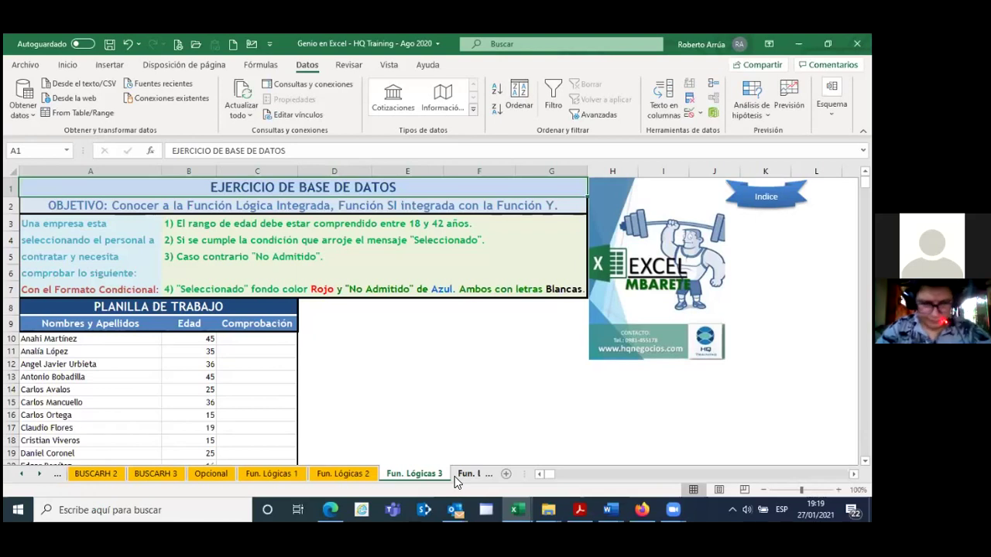
Step: Enter the label 'POSIBBLES RESPUESTAS DE LA FUNCION Y' in cell D9
{"action": "left_click", "coordinate": [313, 328]}
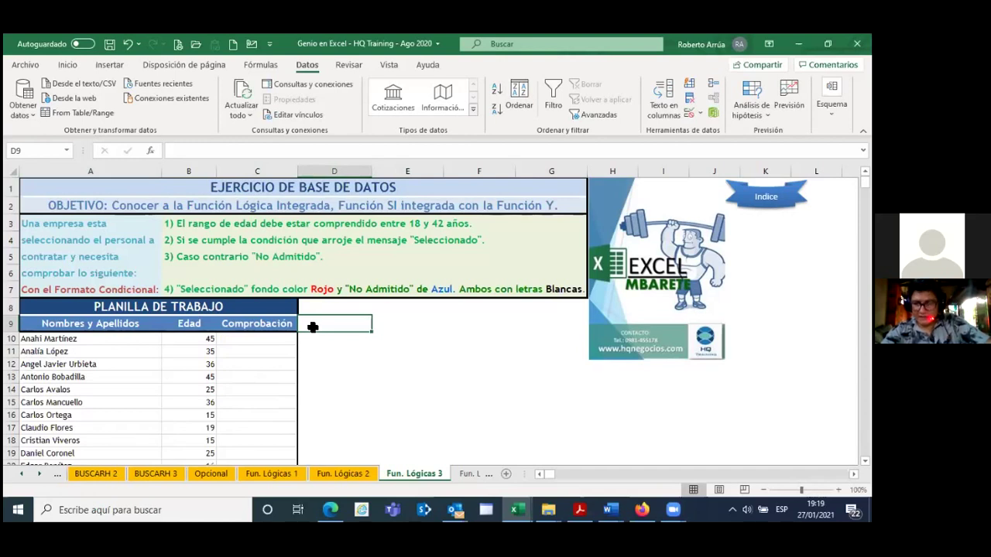
{"action": "type", "text": "POSIB"}
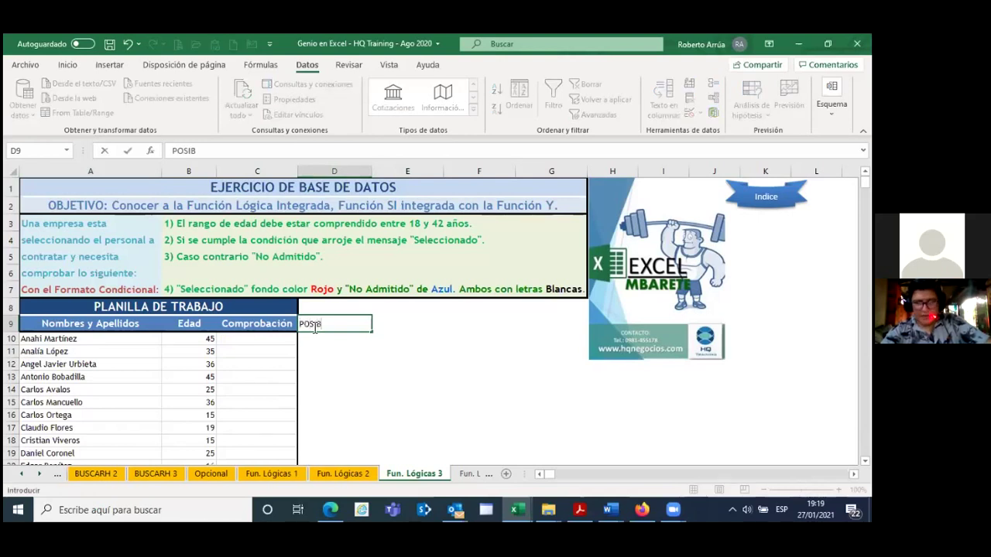
{"action": "type", "text": "BLE"}
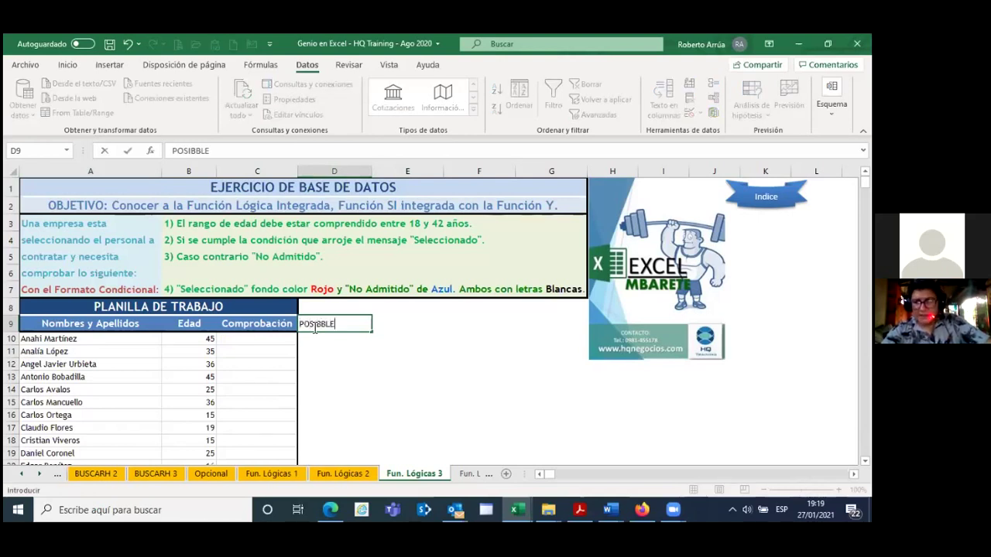
{"action": "type", "text": "S RESPUESTAS DE LA FUNCIONY"}
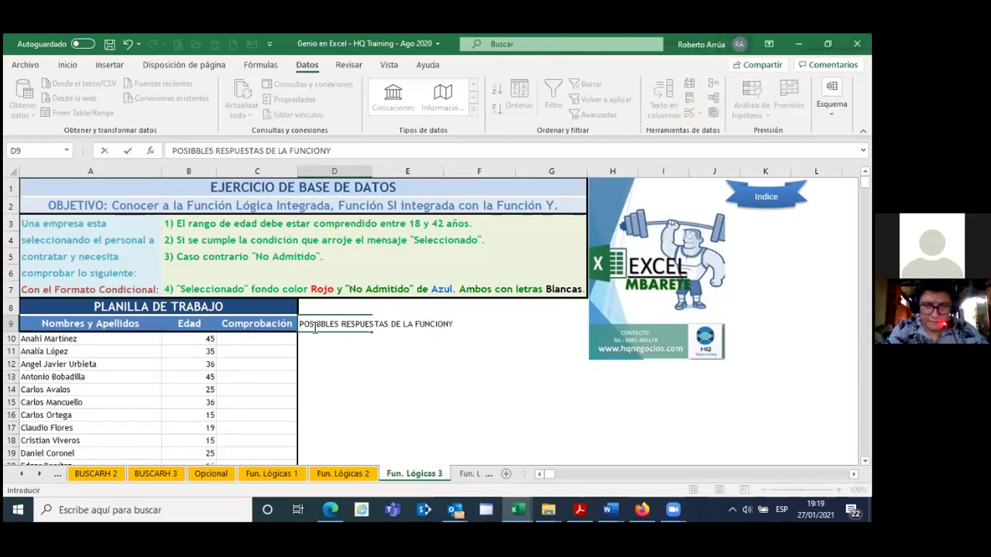
{"action": "key", "text": "BackSpace"}
{"action": "type", "text": "Y"}
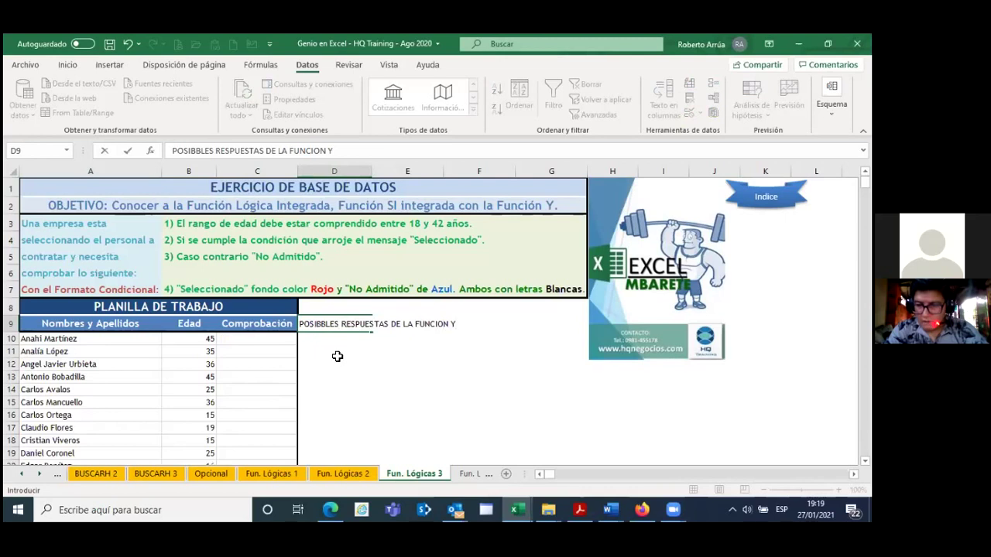
{"action": "key", "text": "Return"}
{"action": "left_click", "coordinate": [338, 355]}
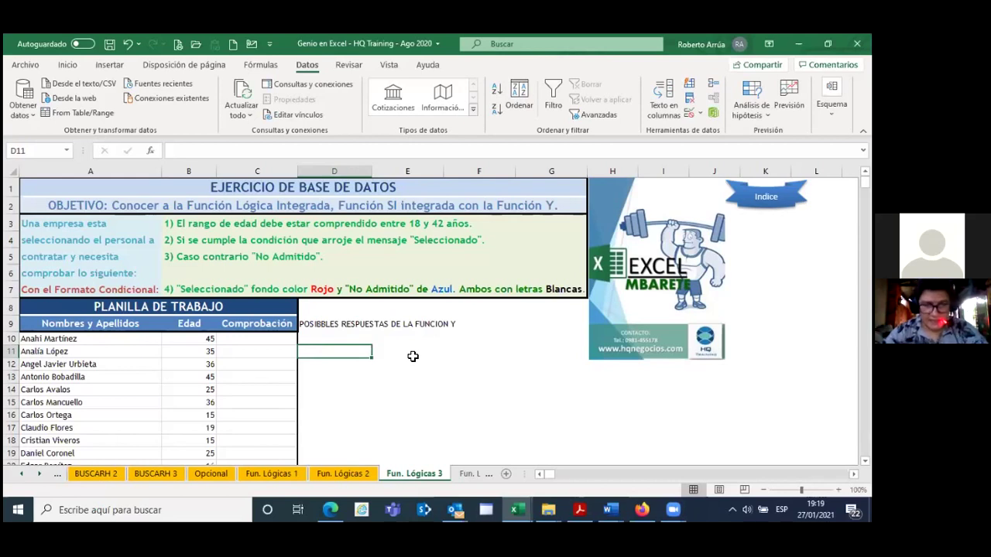
Step: Type the headers CONDICION 1, CONDICION 2 and CONDICION 3 across E10:G10
{"action": "left_click", "coordinate": [412, 356]}
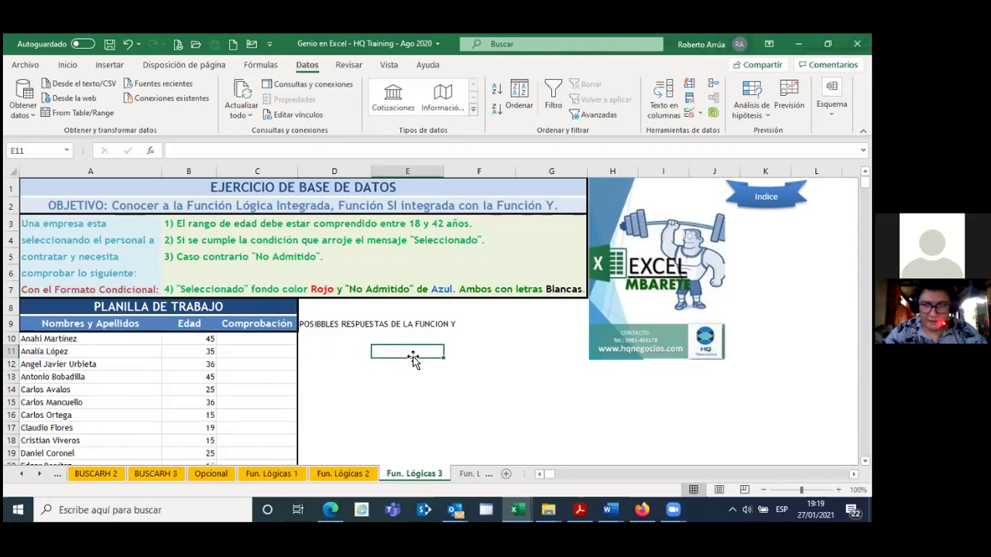
{"action": "left_click", "coordinate": [417, 339]}
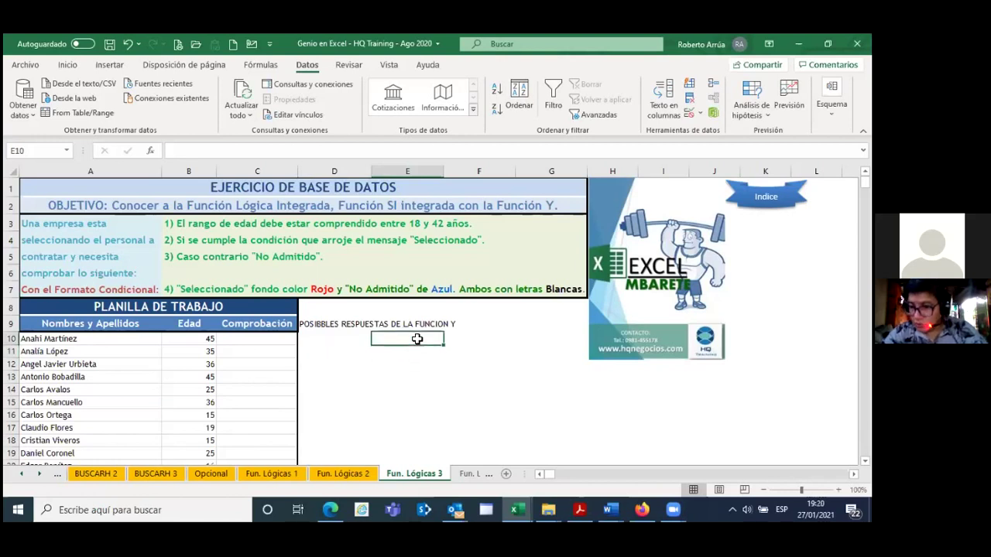
{"action": "type", "text": "CONDICCI"}
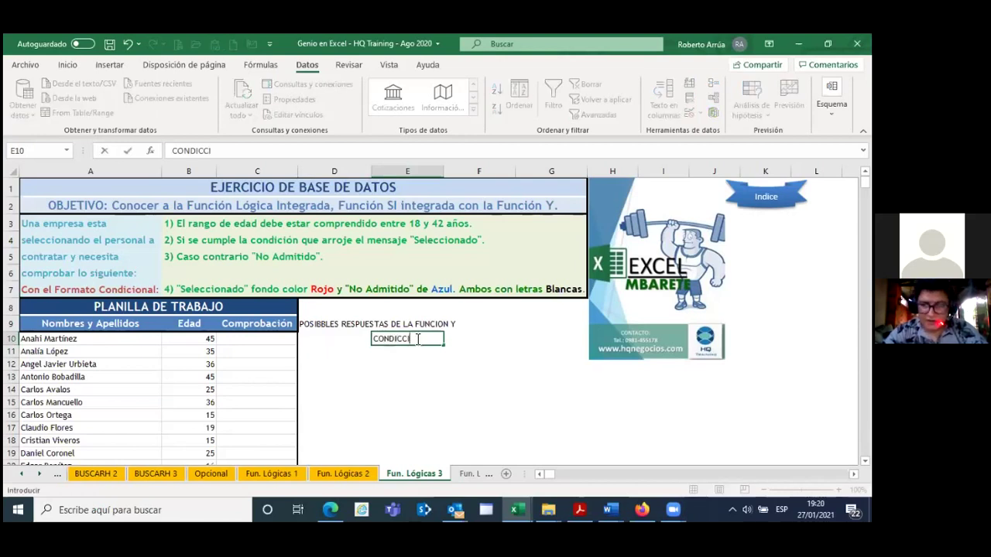
{"action": "key", "text": "BackSpace"}
{"action": "key", "text": "BackSpace"}
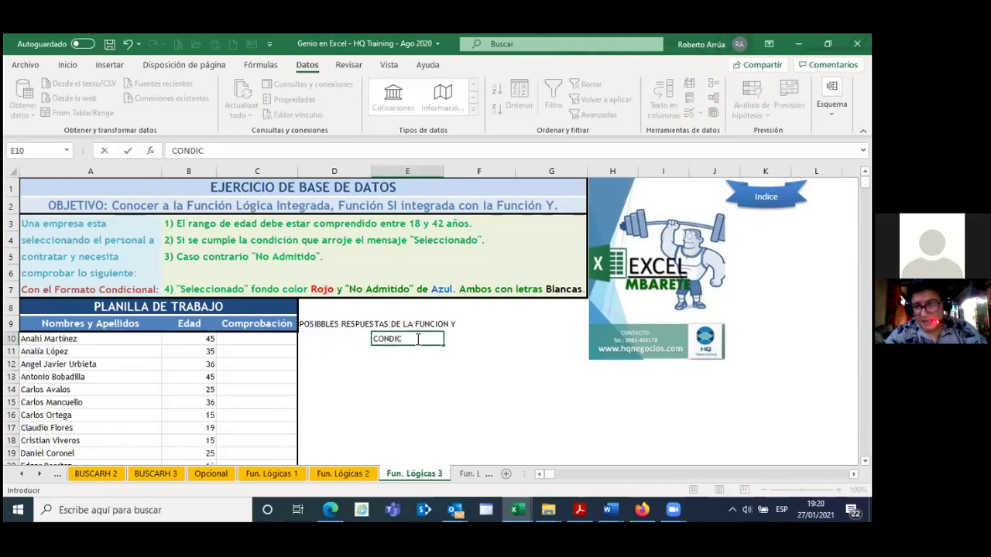
{"action": "type", "text": "ION 1"}
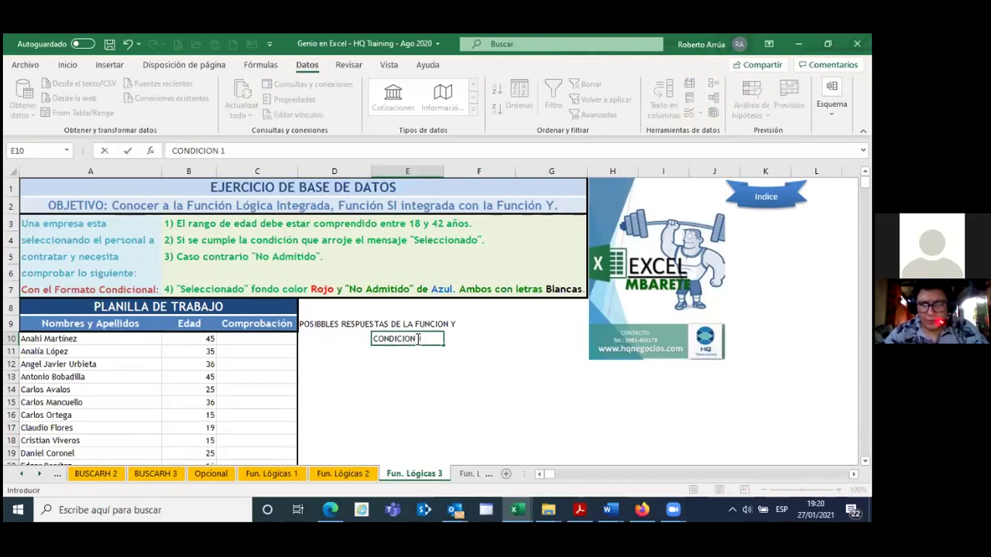
{"action": "key", "text": "Tab"}
{"action": "type", "text": "CONDICION 2"}
{"action": "key", "text": "Tab"}
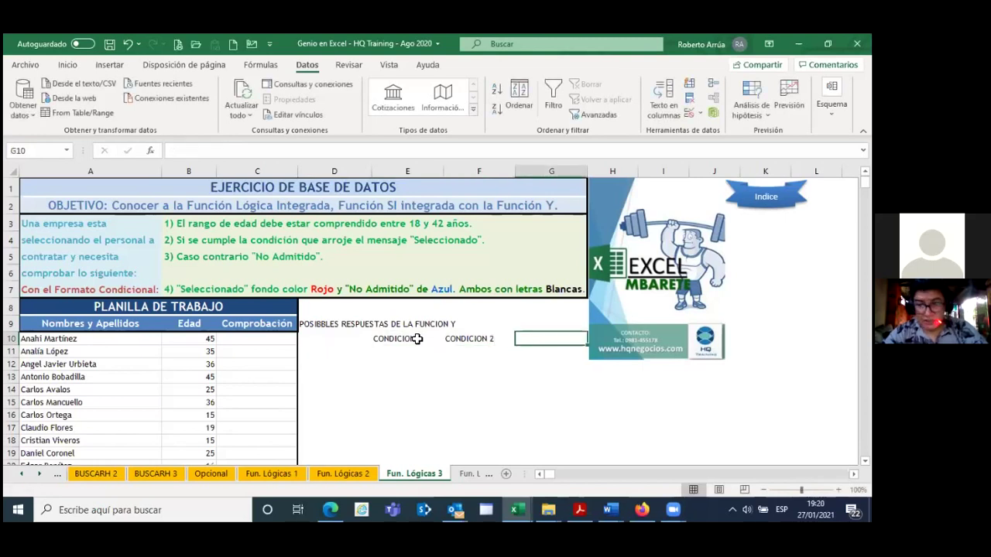
{"action": "type", "text": "CONDICION 3"}
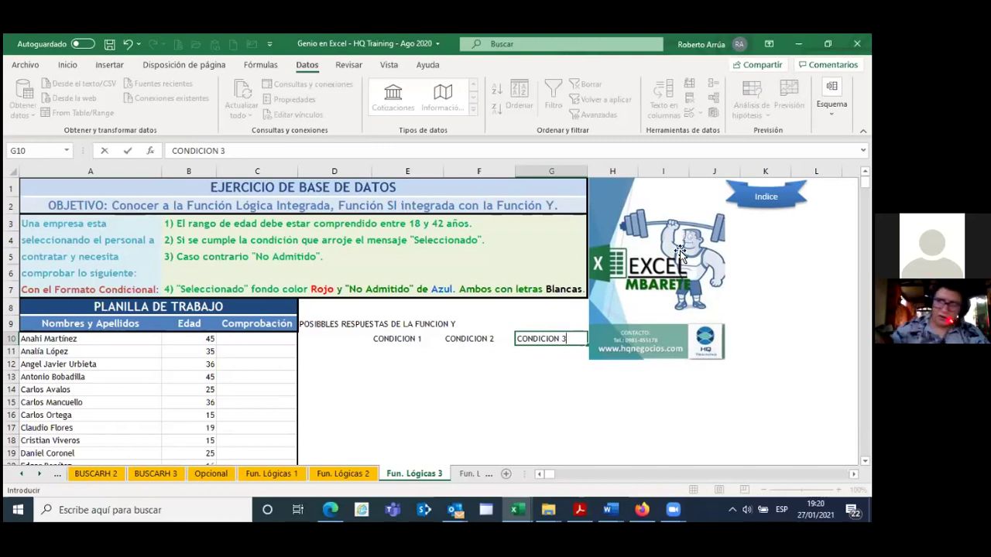
Step: Move the logo further right and add the RESPUESTA FINAL header in H10
{"action": "left_click_drag", "start_coordinate": [600, 259], "coordinate": [763, 259]}
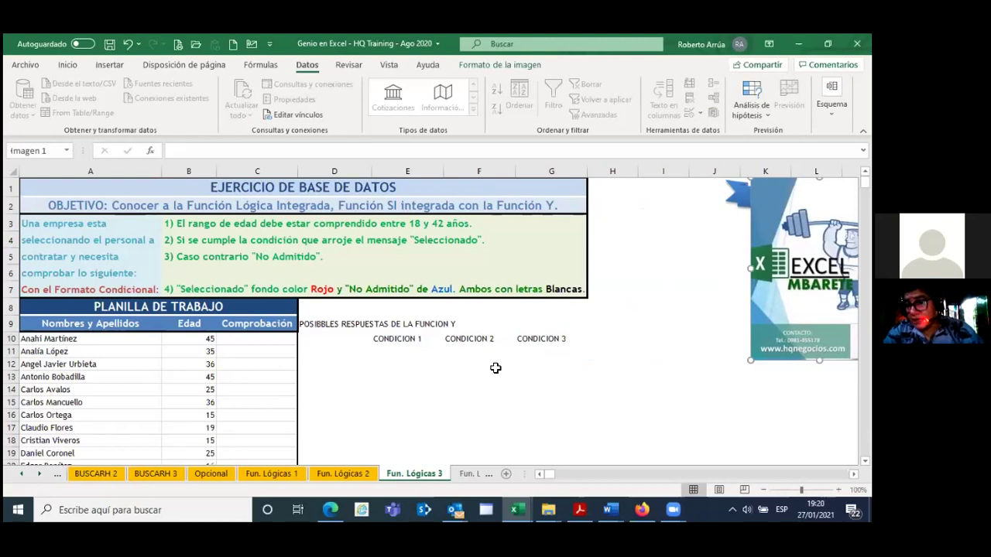
{"action": "left_click", "coordinate": [608, 346]}
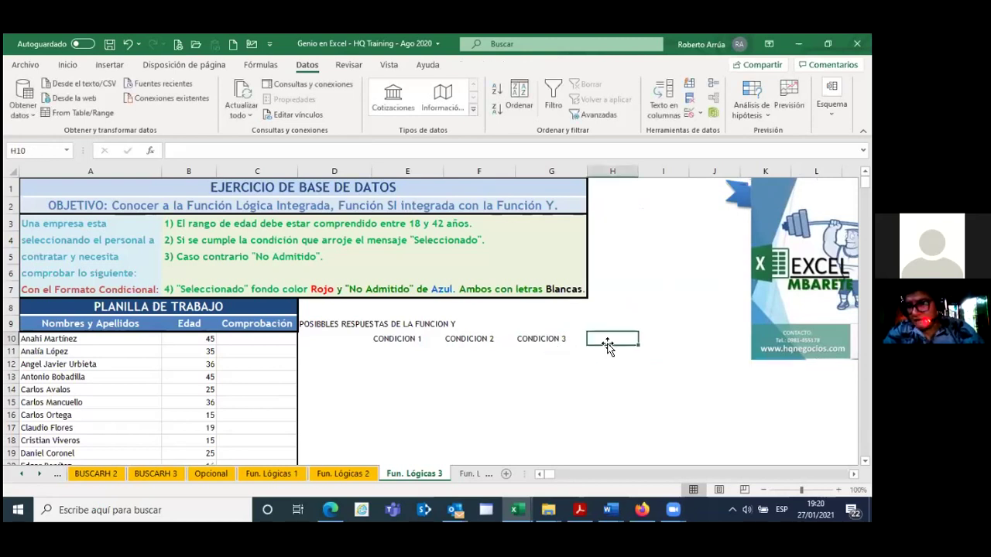
{"action": "type", "text": "RESPUESTA FINAL"}
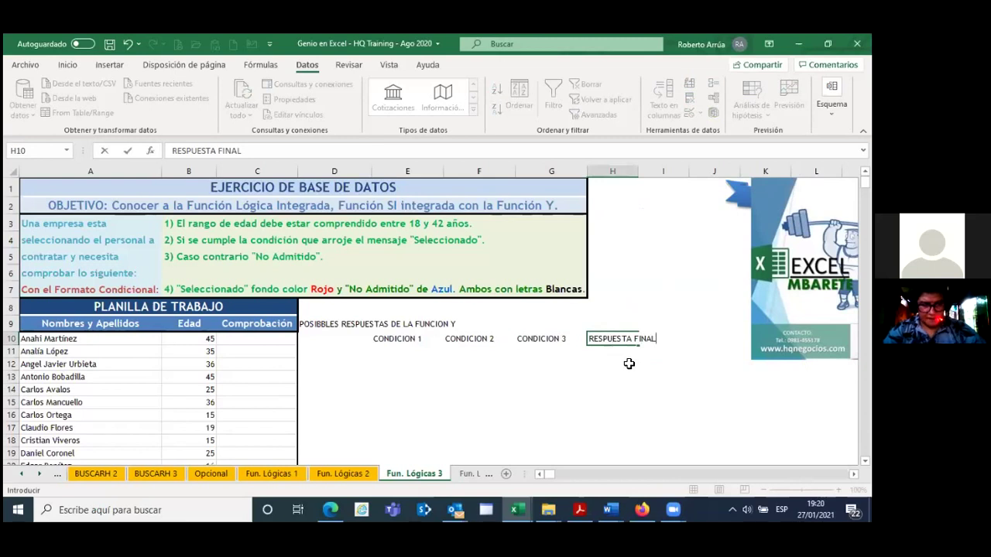
{"action": "left_click", "coordinate": [628, 363]}
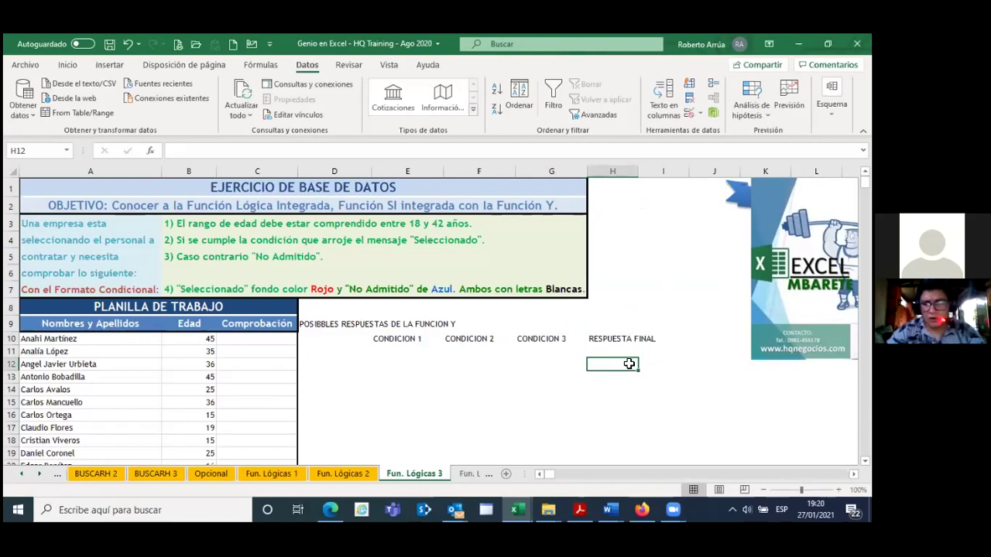
{"action": "left_click", "coordinate": [77, 351]}
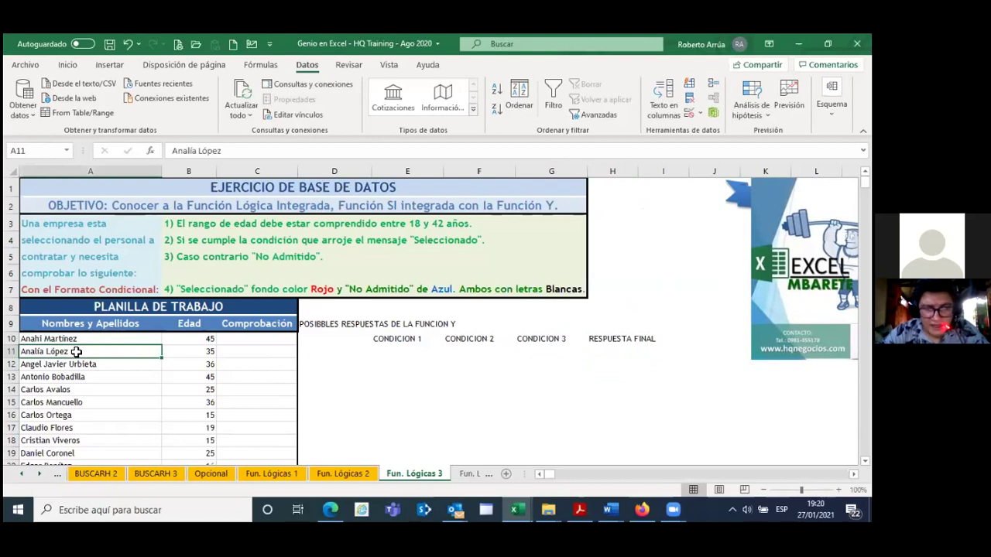
Step: Enter the numbers 1, 2, 3 and 4 down cells D11 to D14
{"action": "left_click", "coordinate": [330, 352]}
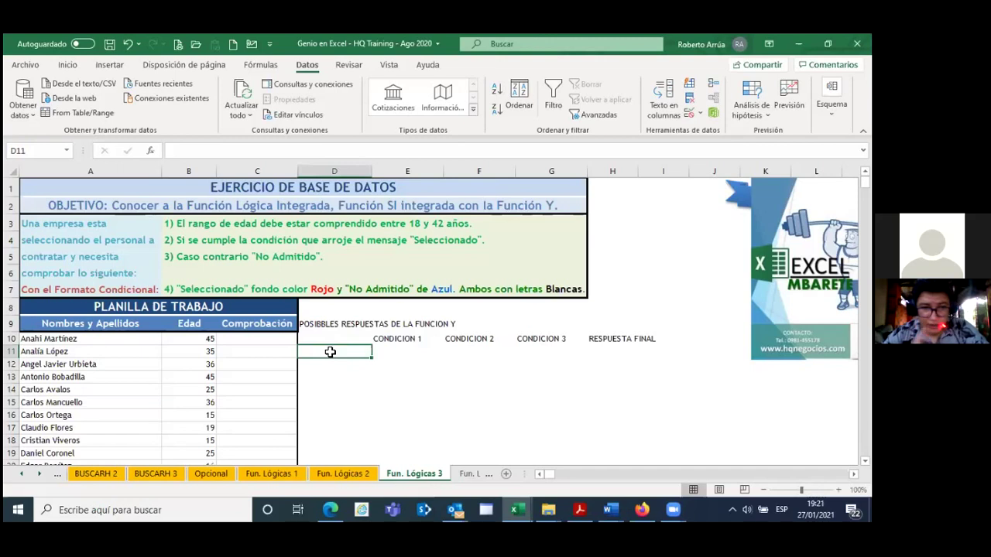
{"action": "type", "text": "1"}
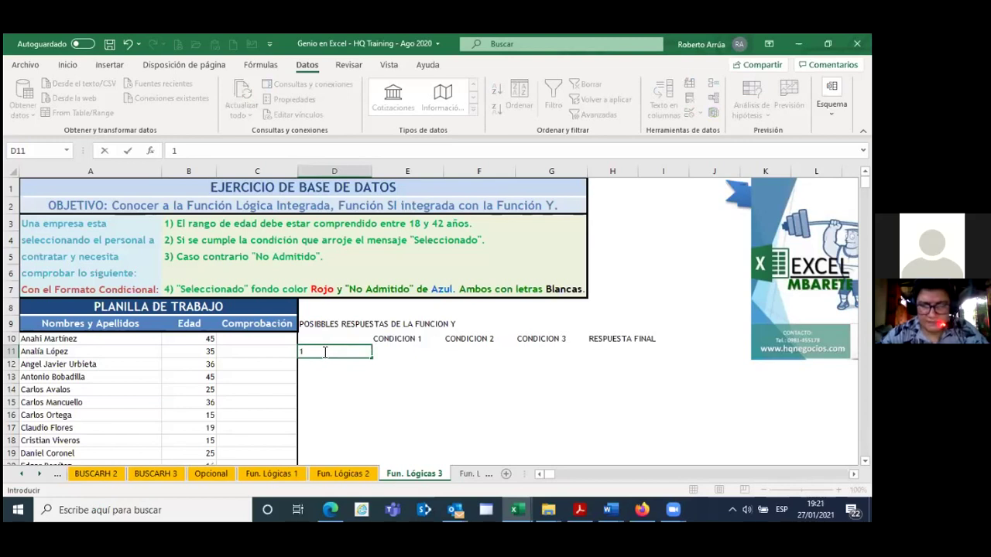
{"action": "key", "text": "Return"}
{"action": "type", "text": "2"}
{"action": "key", "text": "Return"}
{"action": "type", "text": "3"}
{"action": "key", "text": "Return"}
{"action": "type", "text": "4"}
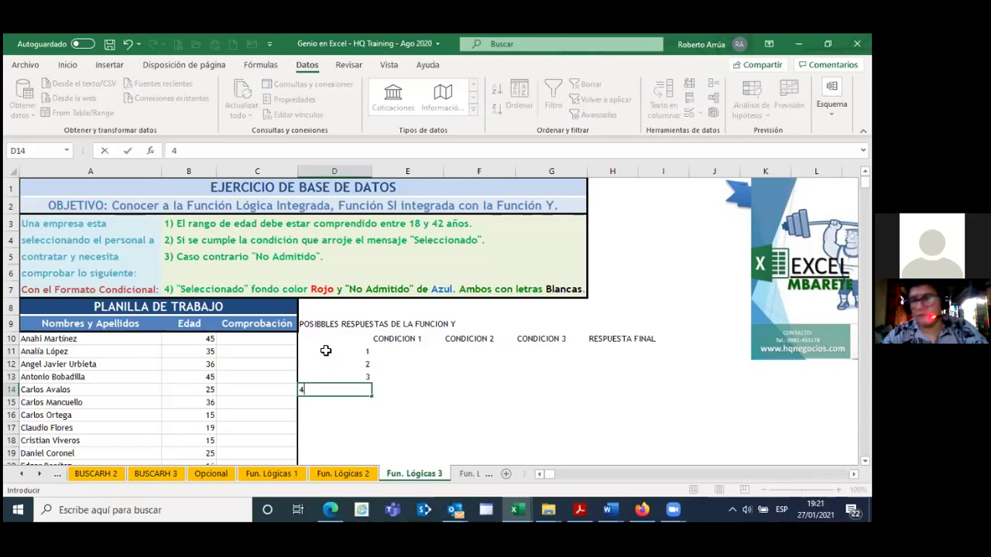
{"action": "key", "text": "Return"}
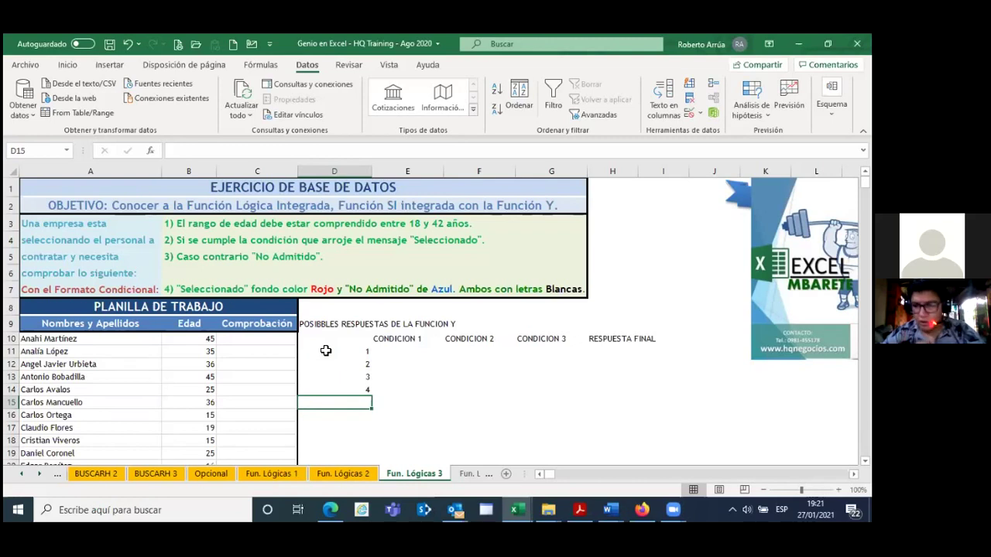
Step: Fill E11:G11 with 250, ROJO and TRAIL under the three CONDICION headers
{"action": "left_click", "coordinate": [389, 353]}
{"action": "type", "text": "250"}
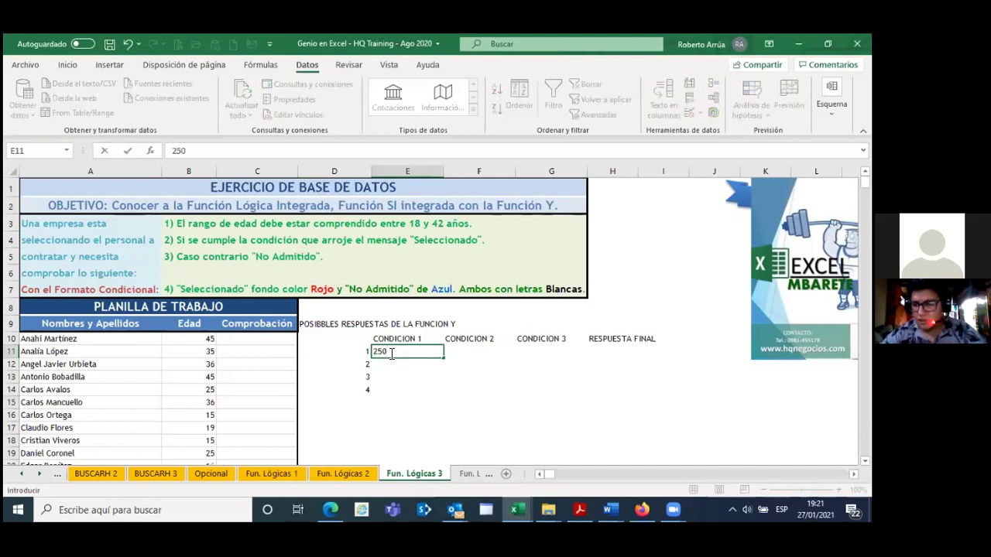
{"action": "key", "text": "Tab"}
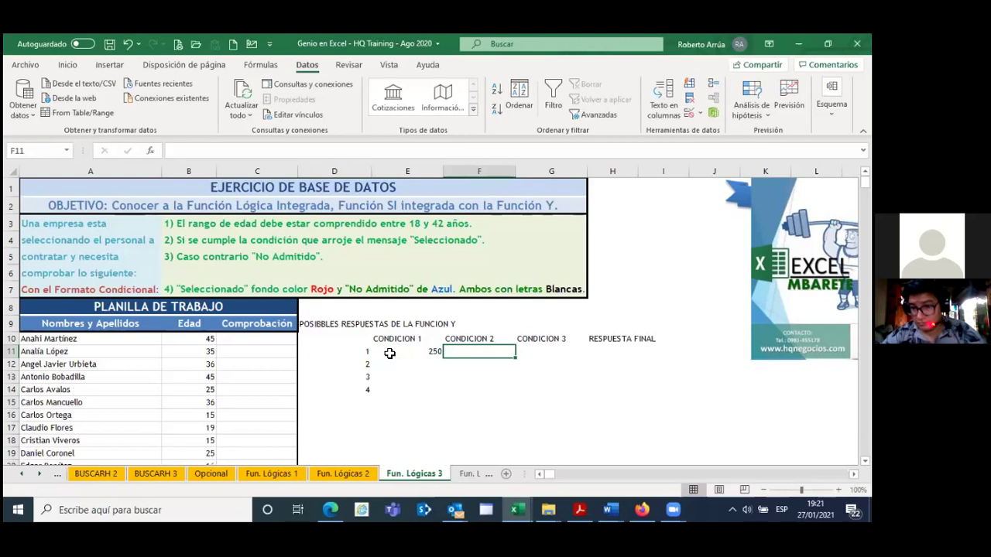
{"action": "type", "text": "RO"}
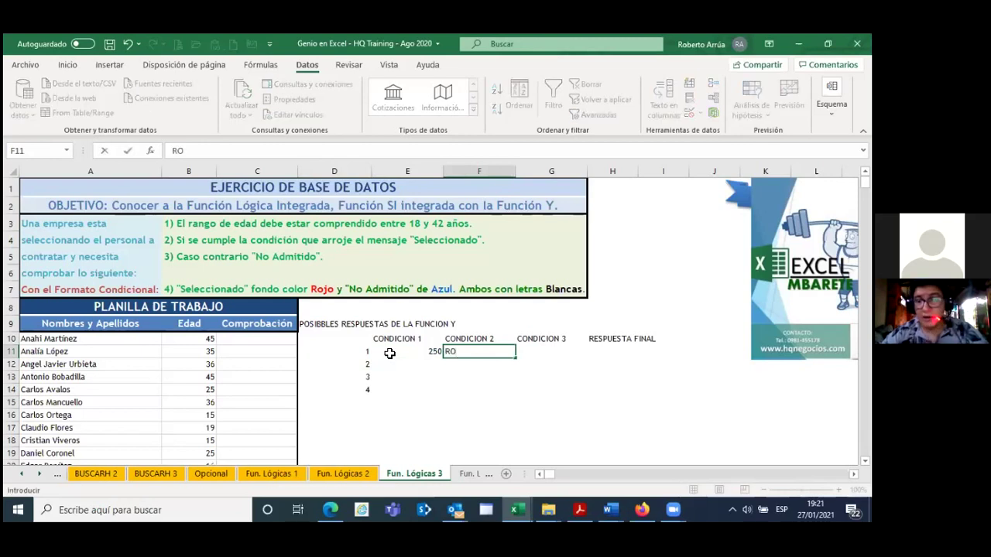
{"action": "type", "text": "JO"}
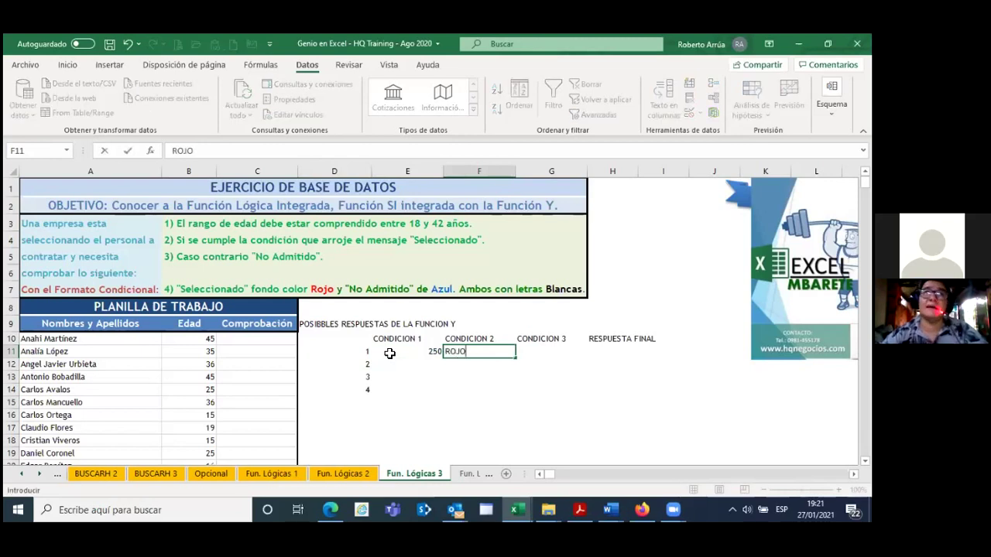
{"action": "key", "text": "Tab"}
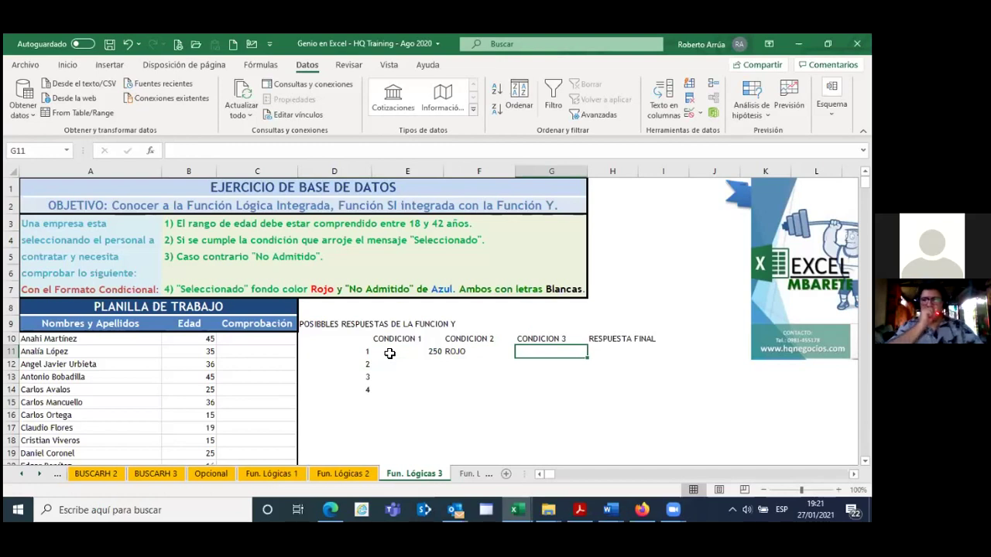
{"action": "type", "text": "TRAIL"}
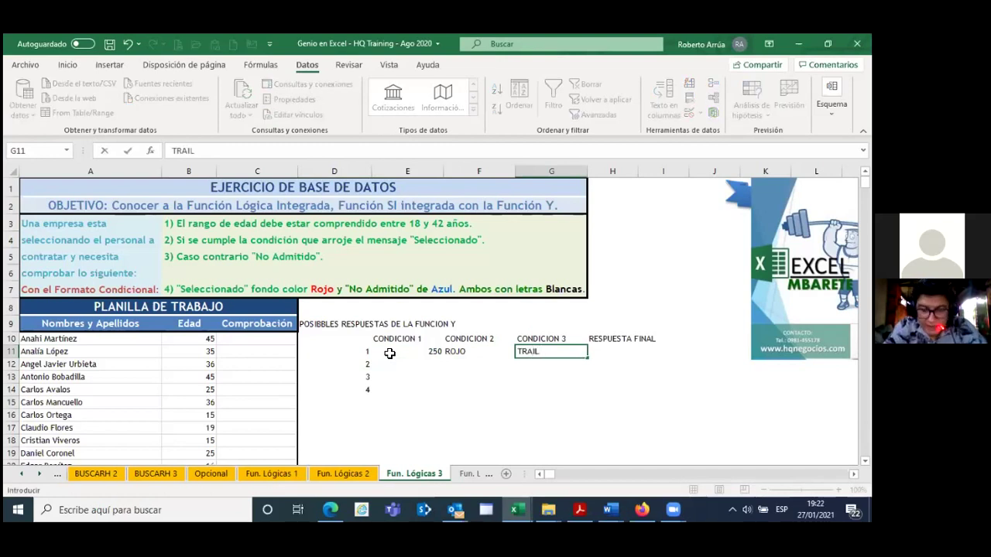
{"action": "key", "text": "Tab"}
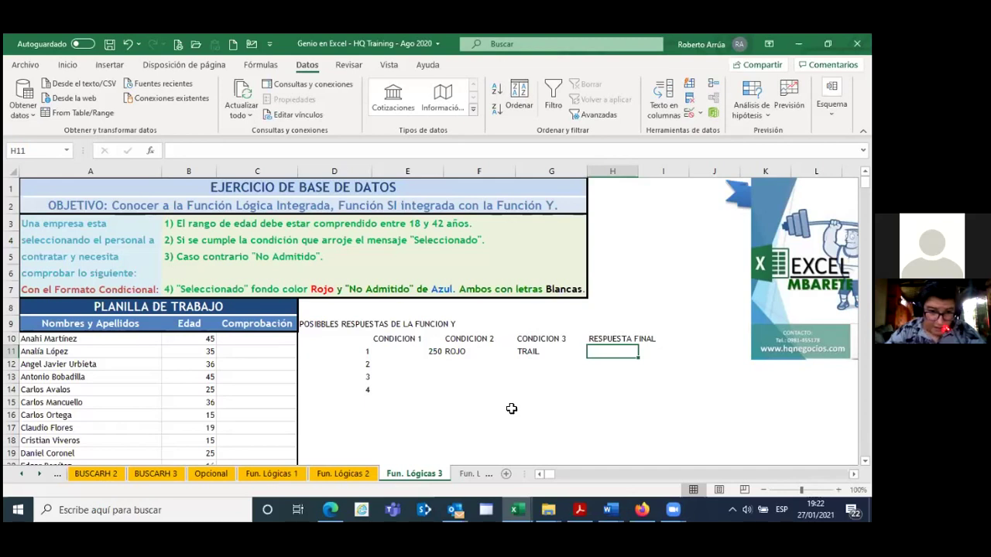
Step: Move the numbers 1–4 from D11:D14 down one row into D12:D15
{"action": "left_click", "coordinate": [368, 353]}
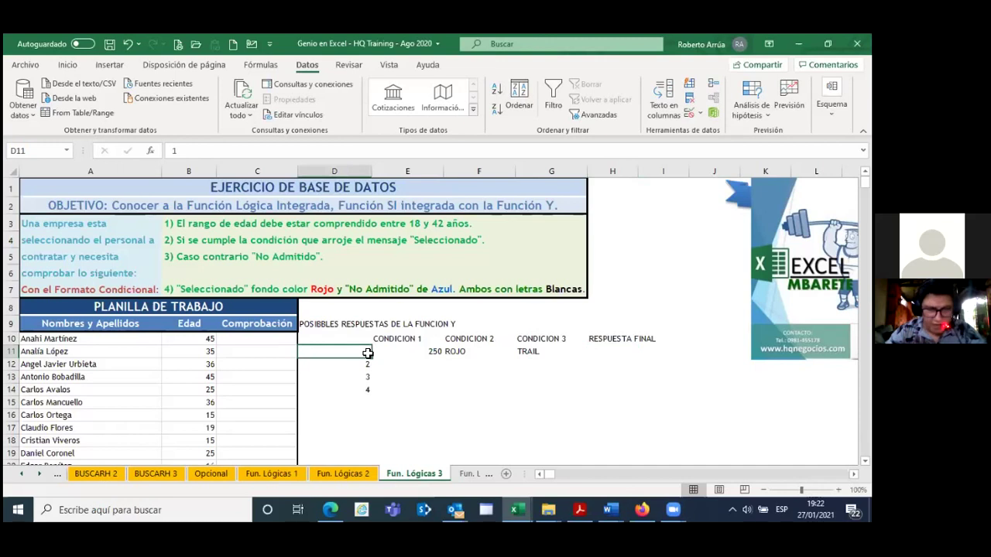
{"action": "key", "text": "shift+Down"}
{"action": "key", "text": "shift+Down"}
{"action": "key", "text": "shift+Down"}
{"action": "key", "text": "shift+Down"}
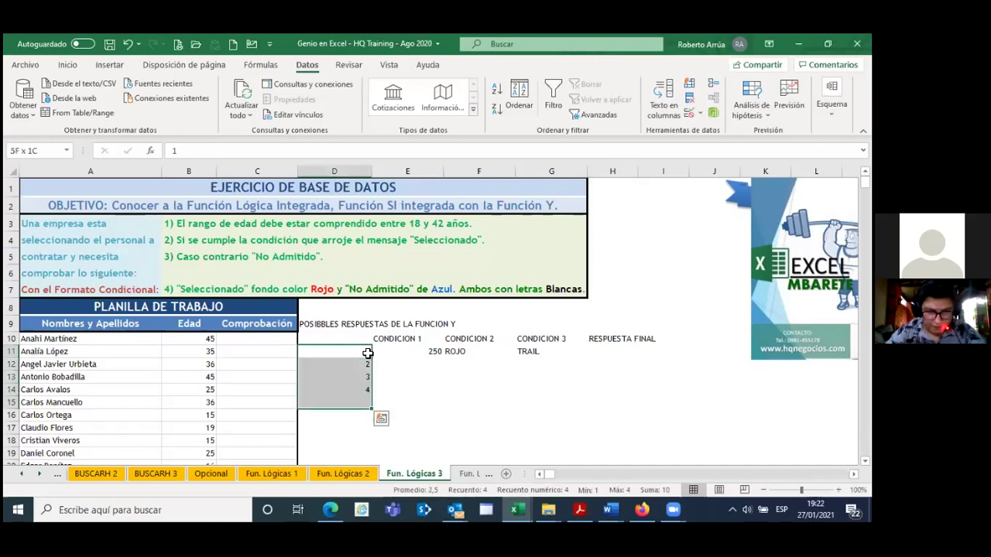
{"action": "key", "text": "shift+Up"}
{"action": "left_click_drag", "start_coordinate": [358, 409], "coordinate": [360, 411]}
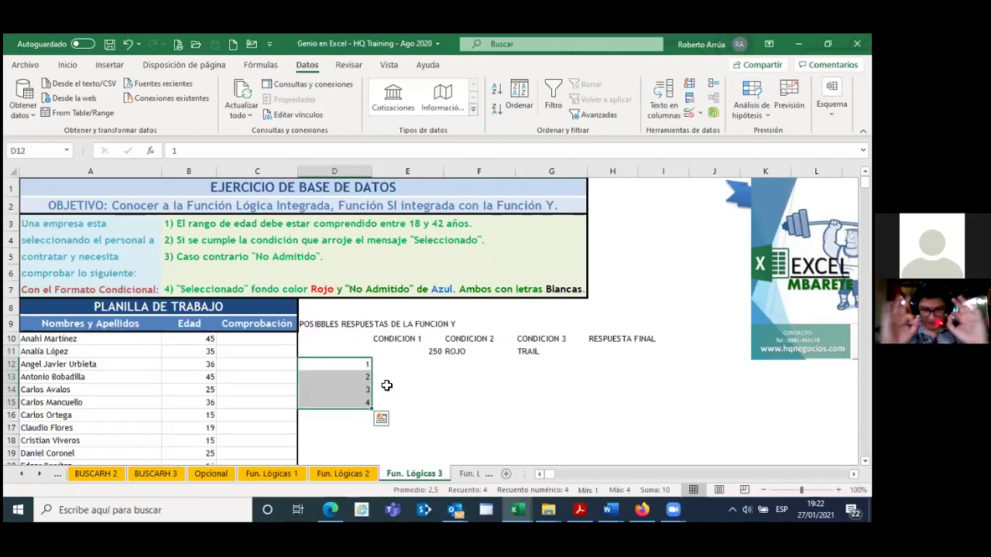
{"action": "left_click", "coordinate": [399, 377]}
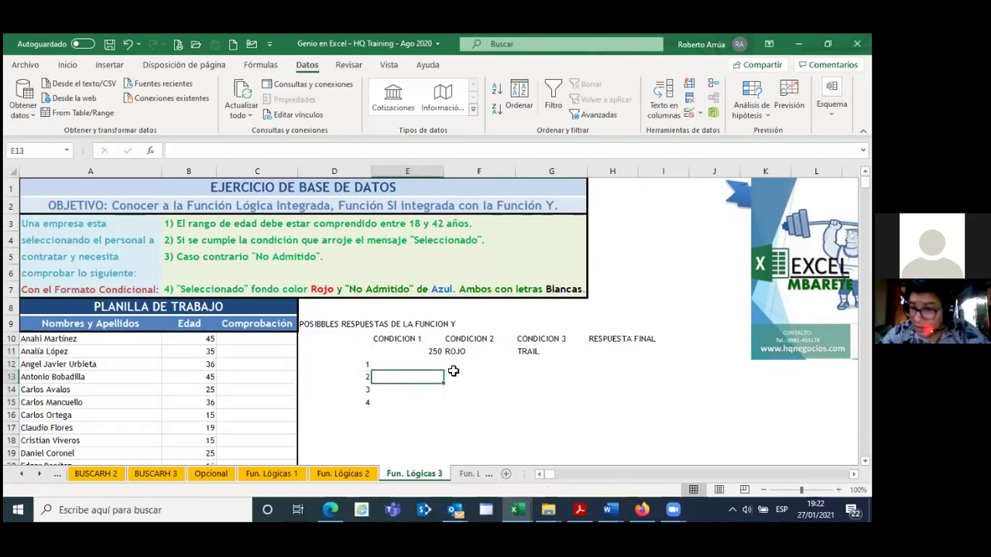
{"action": "left_click", "coordinate": [402, 364]}
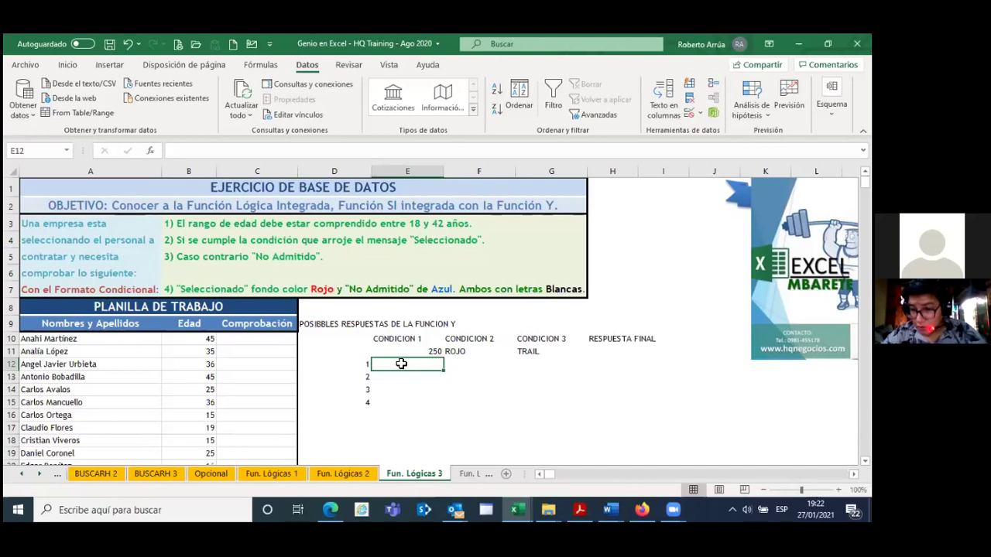
Step: Enter FALSO under CONDICION 1 and 2 in E12:F12, replacing the typed 150
{"action": "type", "text": "150"}
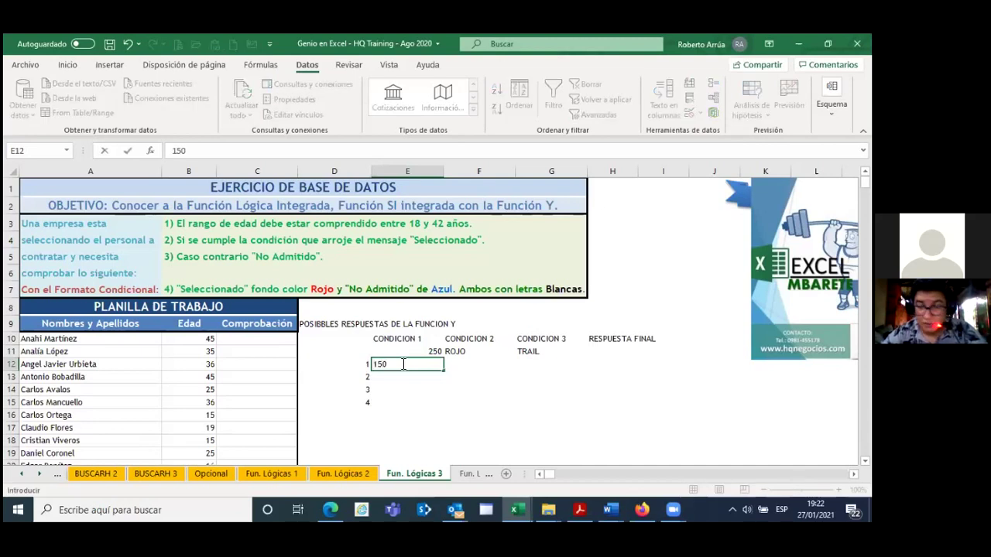
{"action": "key", "text": "Tab"}
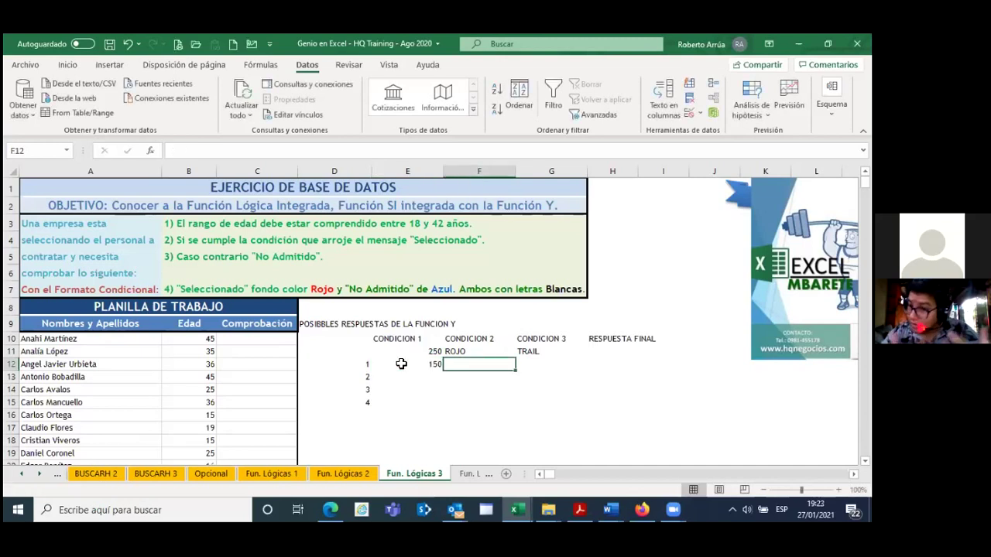
{"action": "left_click", "coordinate": [401, 364]}
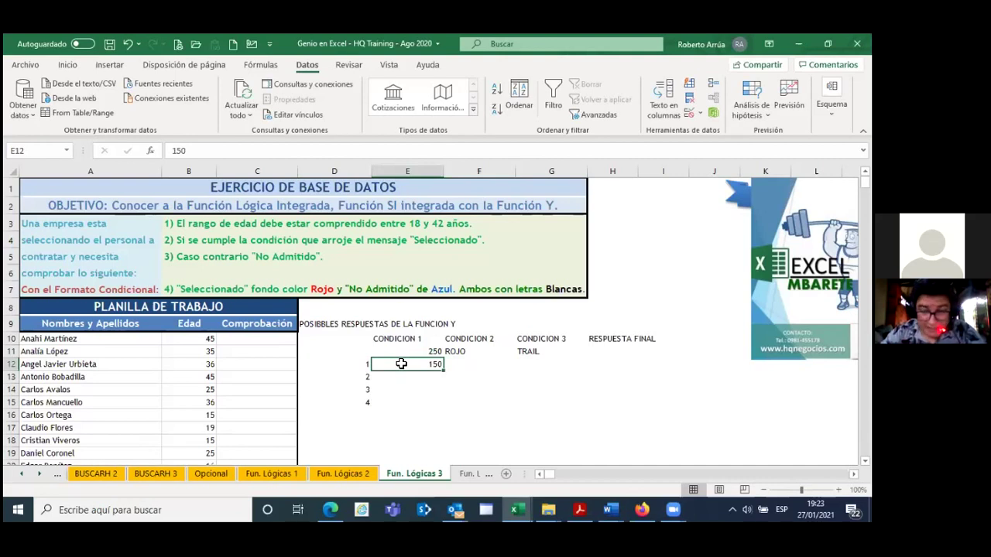
{"action": "key", "text": "BackSpace"}
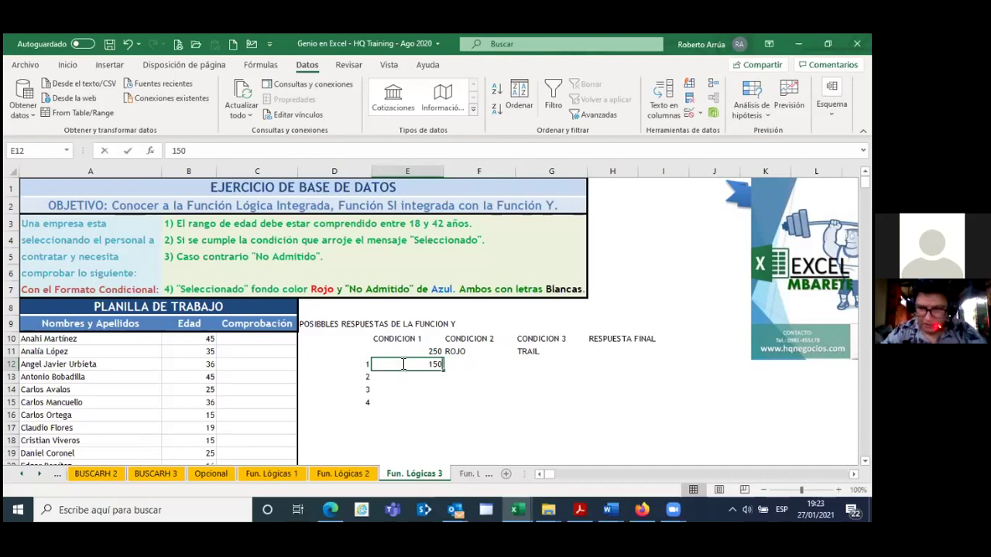
{"action": "type", "text": "FAL"}
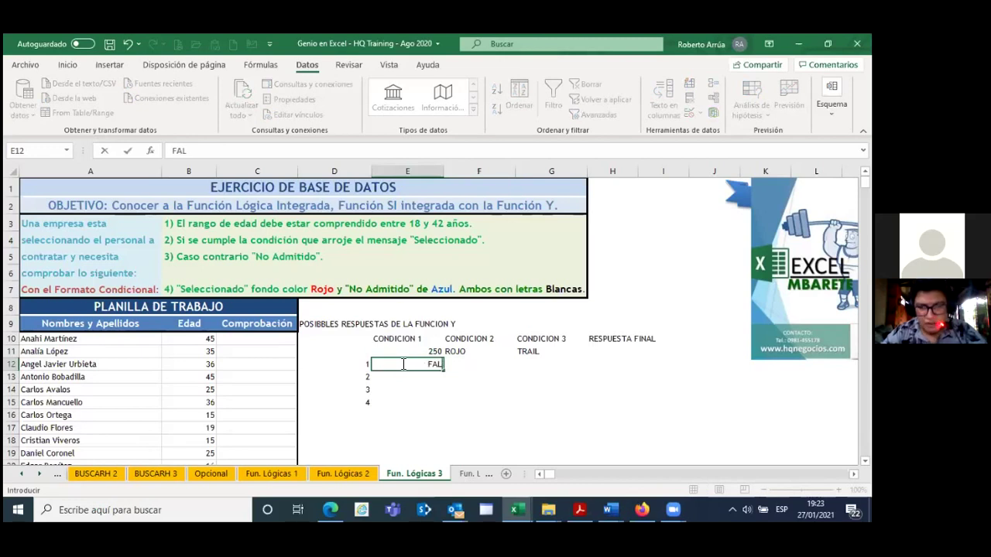
{"action": "type", "text": "SO"}
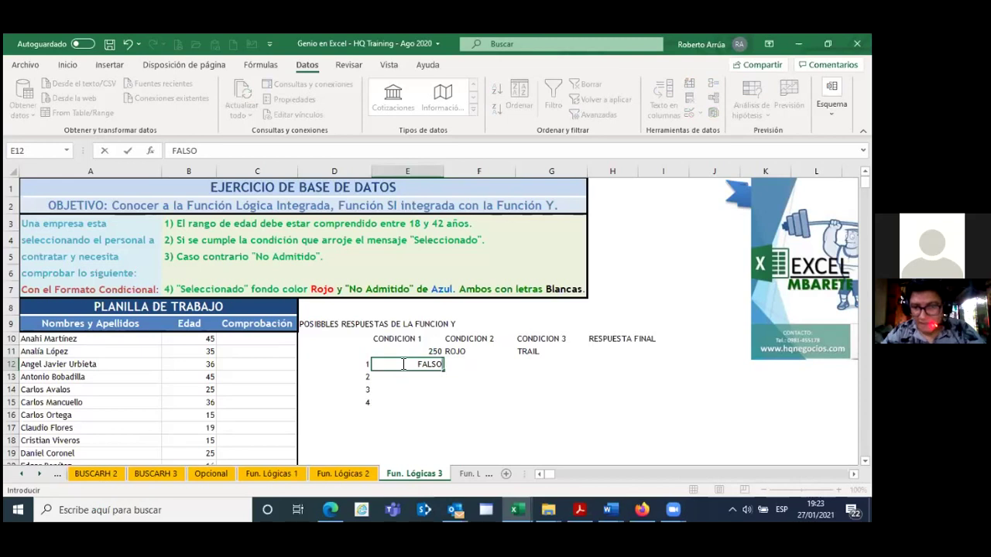
{"action": "key", "text": "Tab"}
{"action": "type", "text": "F"}
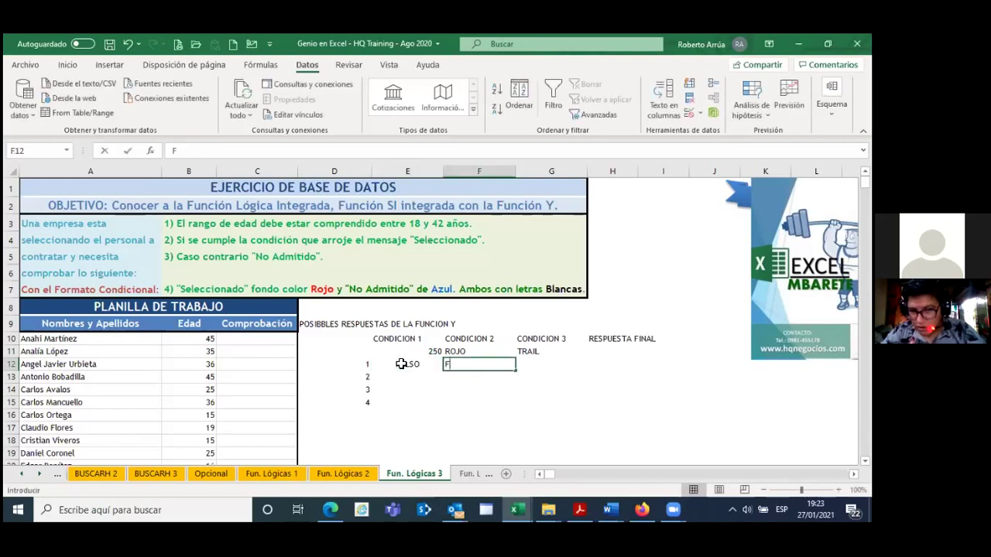
{"action": "type", "text": "ALSO"}
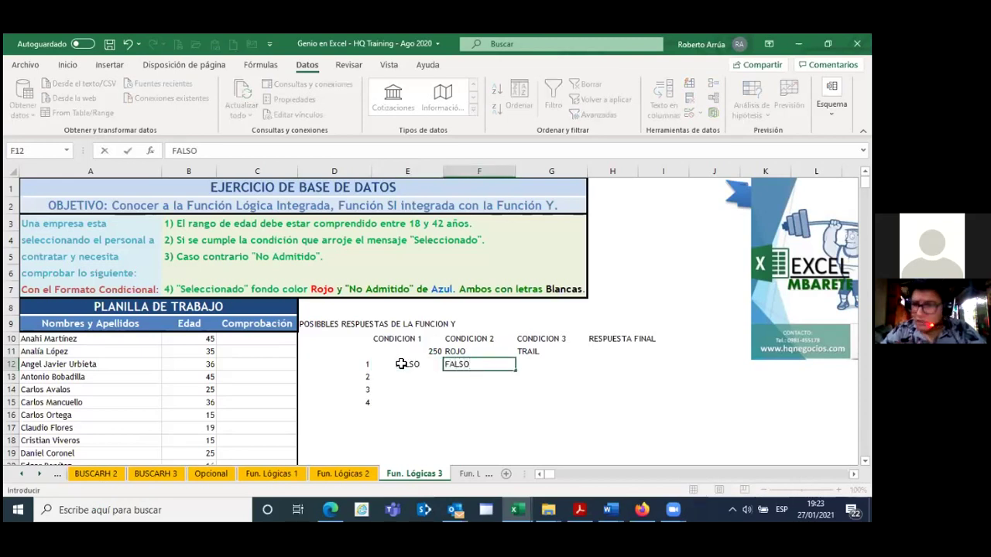
{"action": "key", "text": "Tab"}
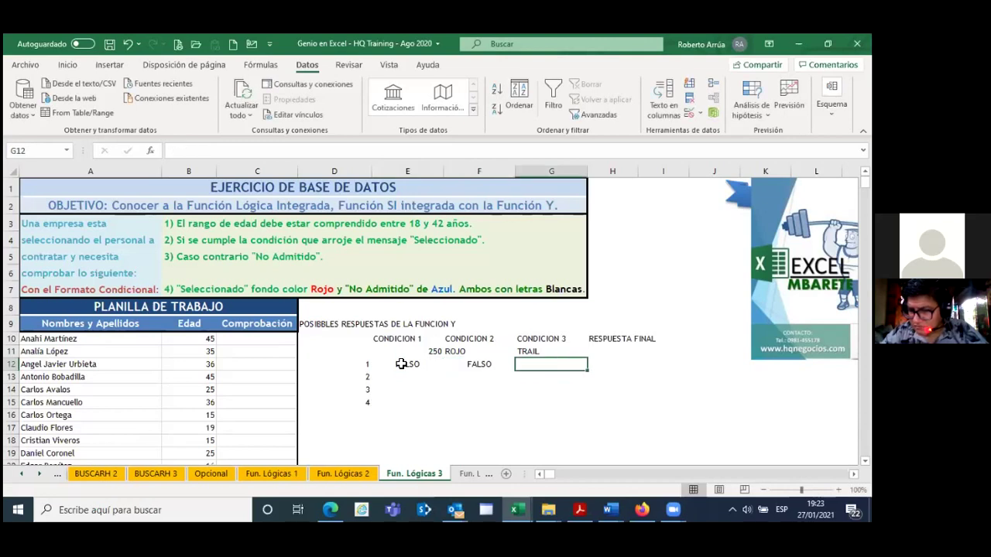
Step: Replace CUSTOM with FALSO under CONDICION 3 in G12
{"action": "type", "text": "CUSTOM"}
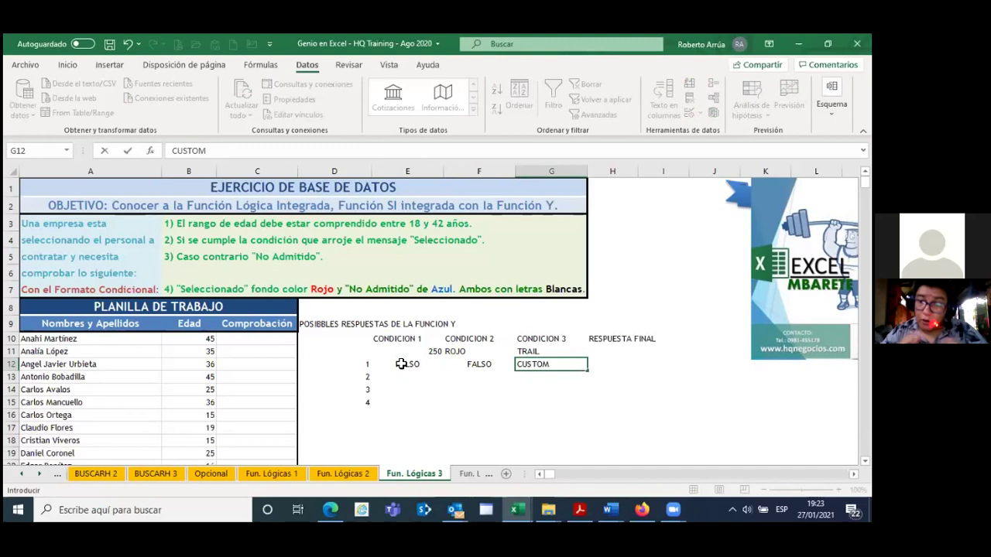
{"action": "key", "text": "Return"}
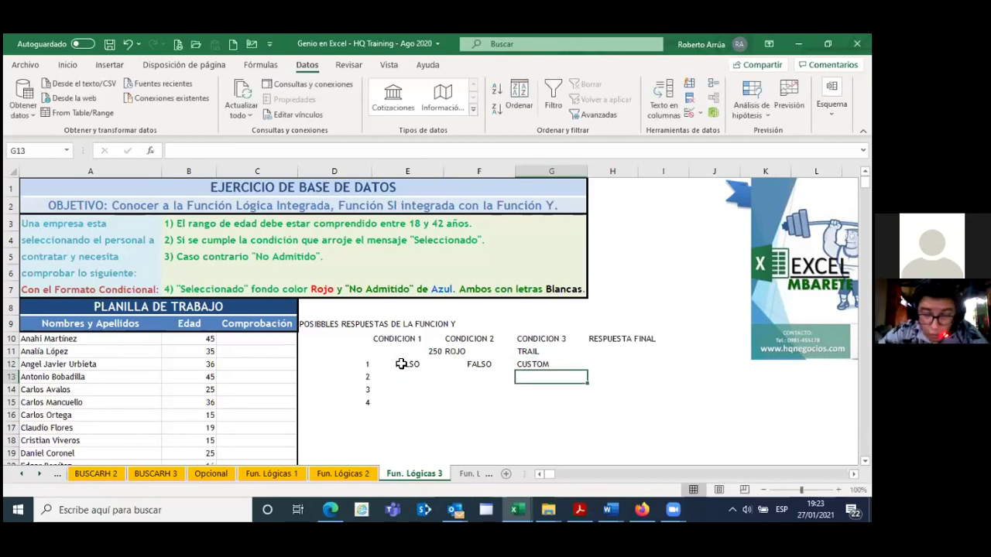
{"action": "key", "text": "Up"}
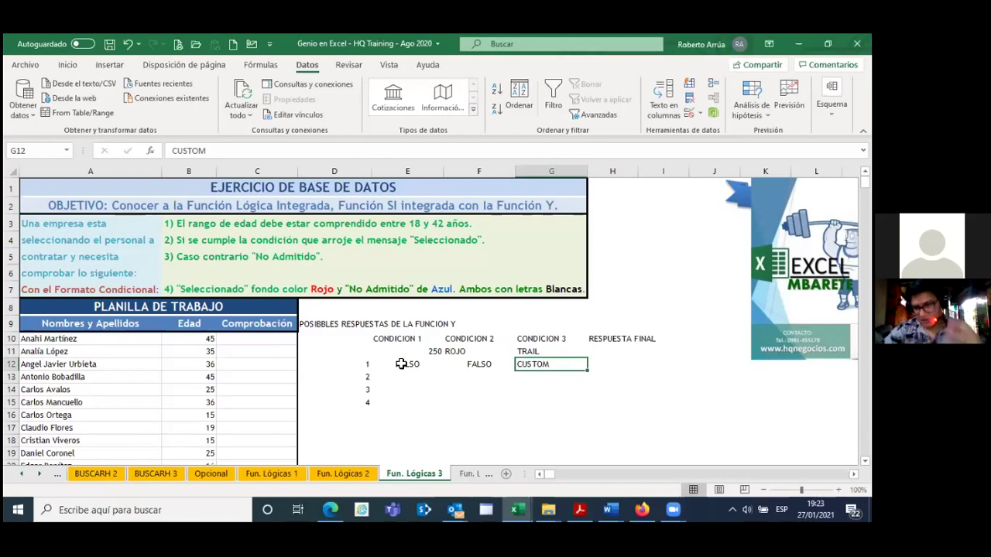
{"action": "type", "text": "FALSO"}
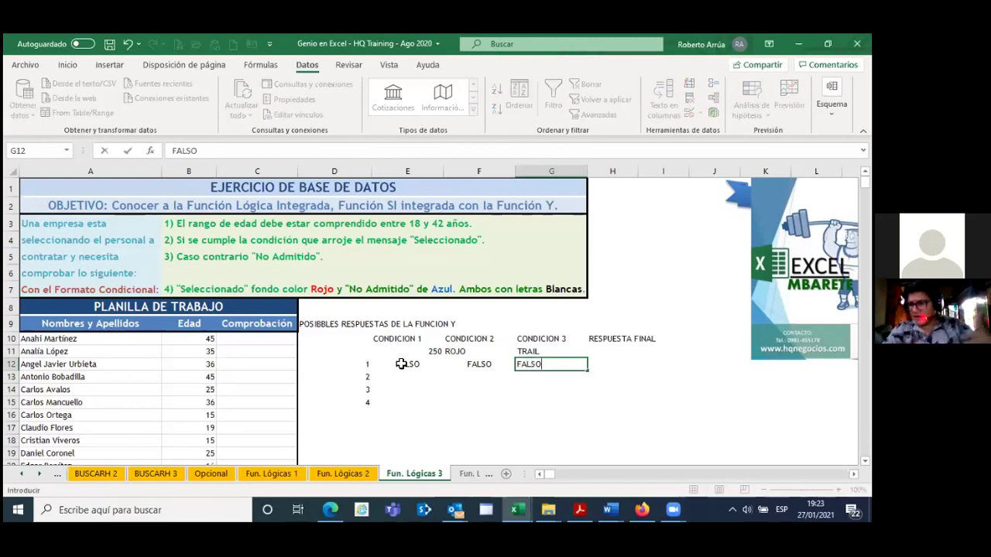
{"action": "key", "text": "Return"}
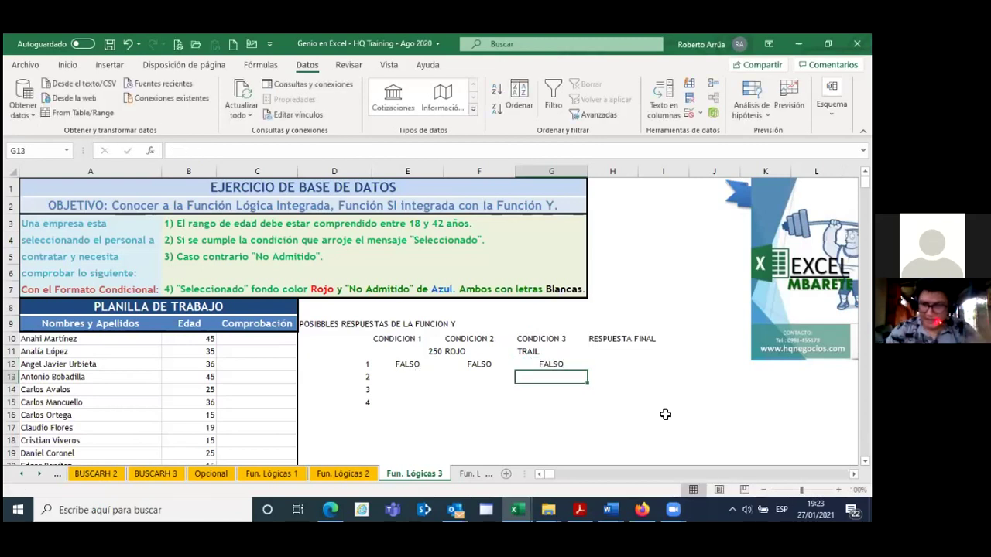
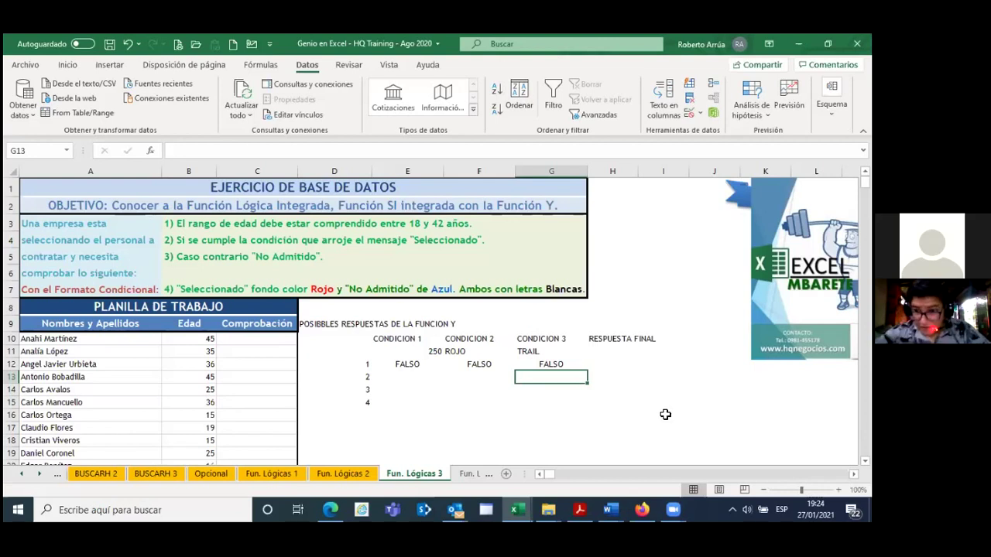
Step: Enter FALSO as row 1's final answer in H12
{"action": "key", "text": "Up"}
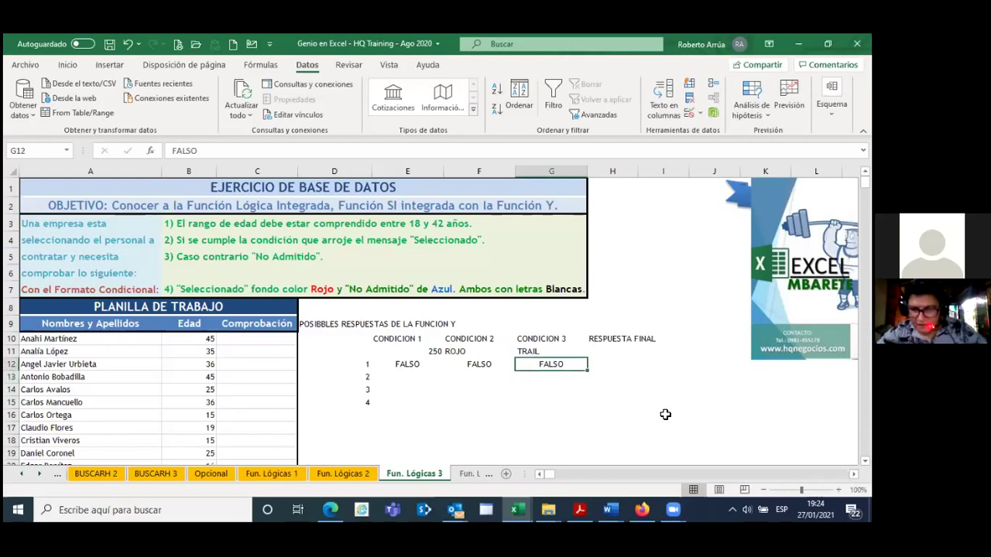
{"action": "key", "text": "Right"}
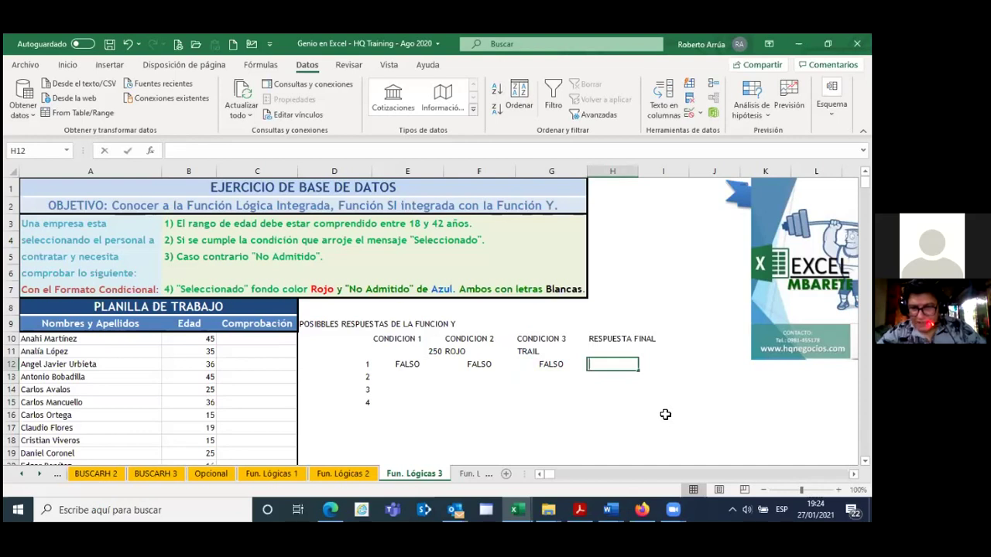
{"action": "type", "text": "FALSO"}
{"action": "key", "text": "Return"}
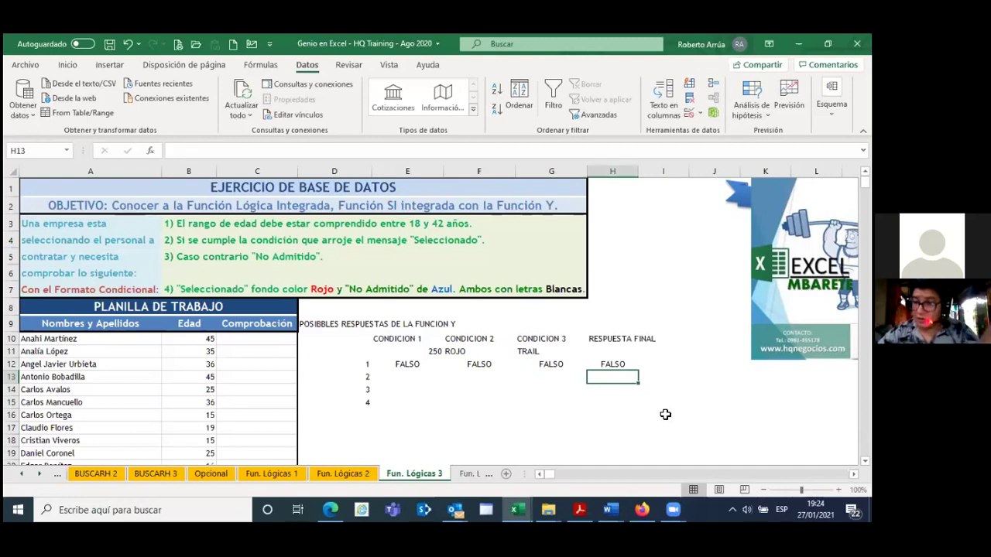
Step: Fill row 2 (E13:H13) with VERDADERO, FALSO, FALSO, FALSO
{"action": "key", "text": "Left"}
{"action": "key", "text": "Left"}
{"action": "key", "text": "Left"}
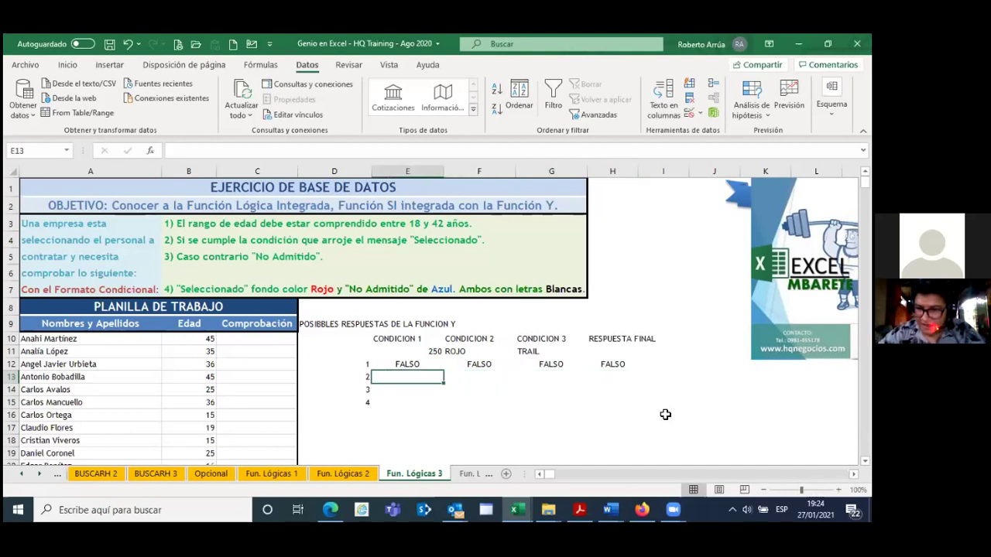
{"action": "type", "text": "VERDADERO"}
{"action": "key", "text": "Tab"}
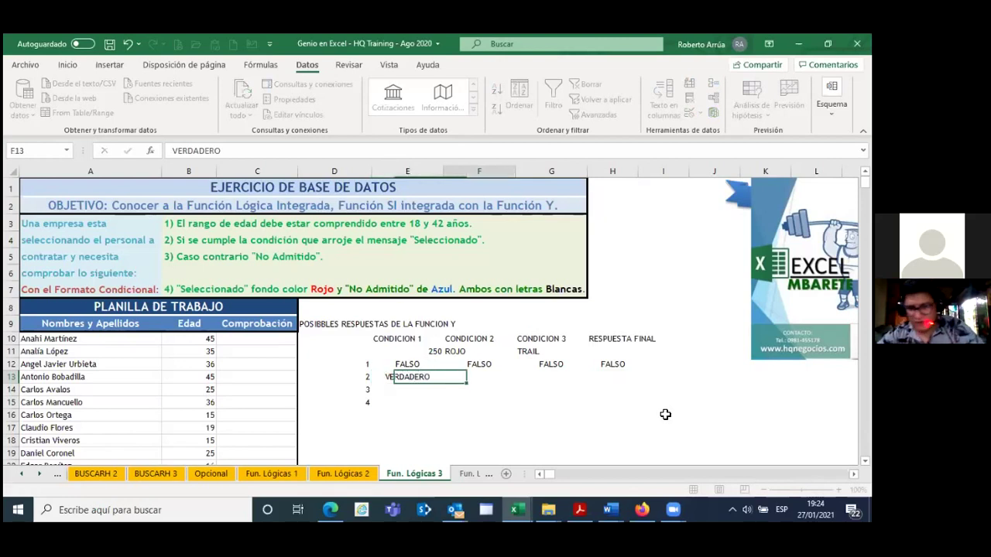
{"action": "type", "text": "FALSO"}
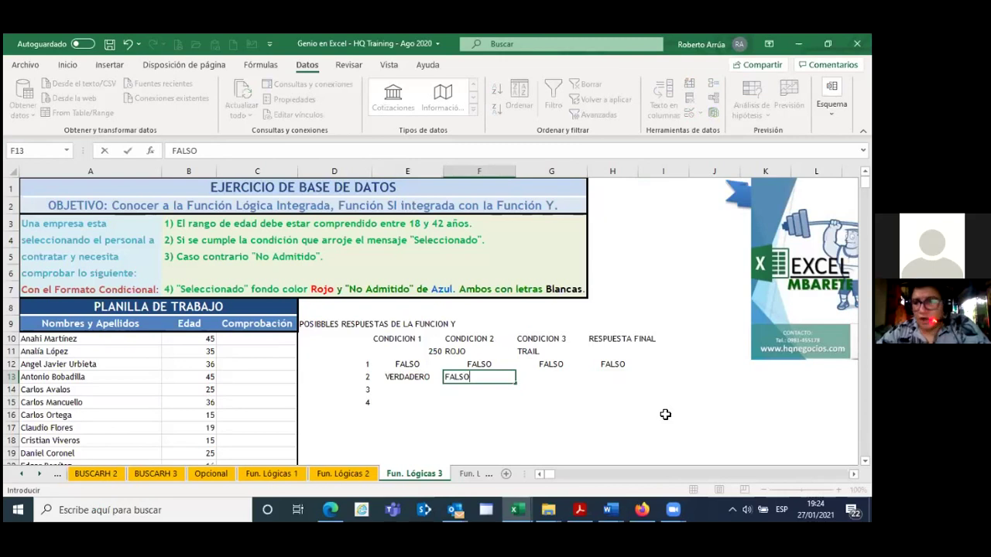
{"action": "key", "text": "Tab"}
{"action": "type", "text": "FALSO"}
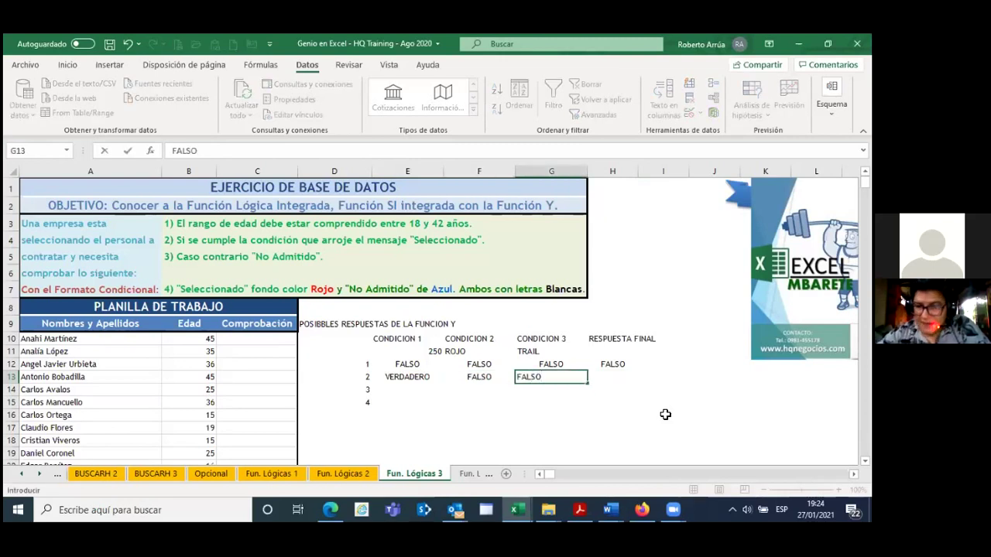
{"action": "key", "text": "Tab"}
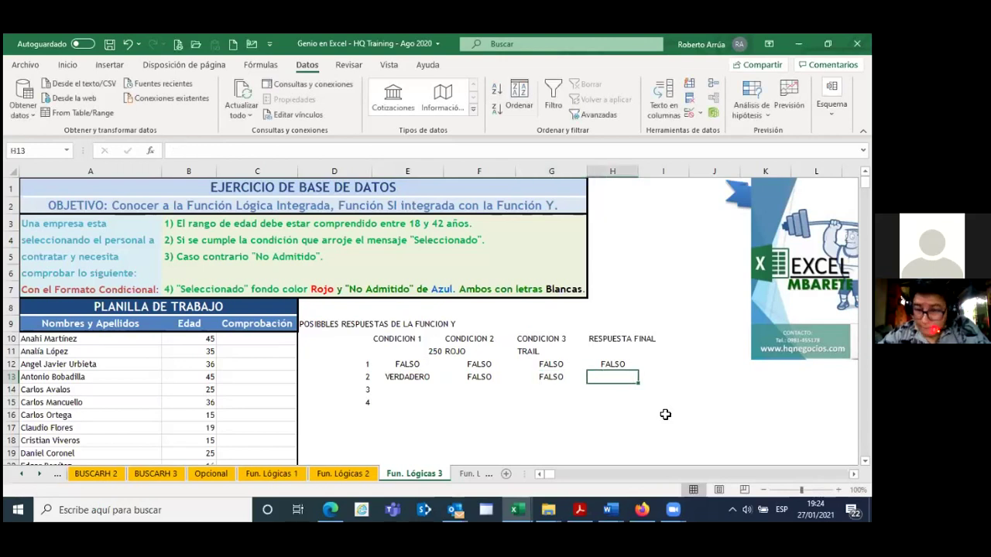
{"action": "type", "text": "FALSO"}
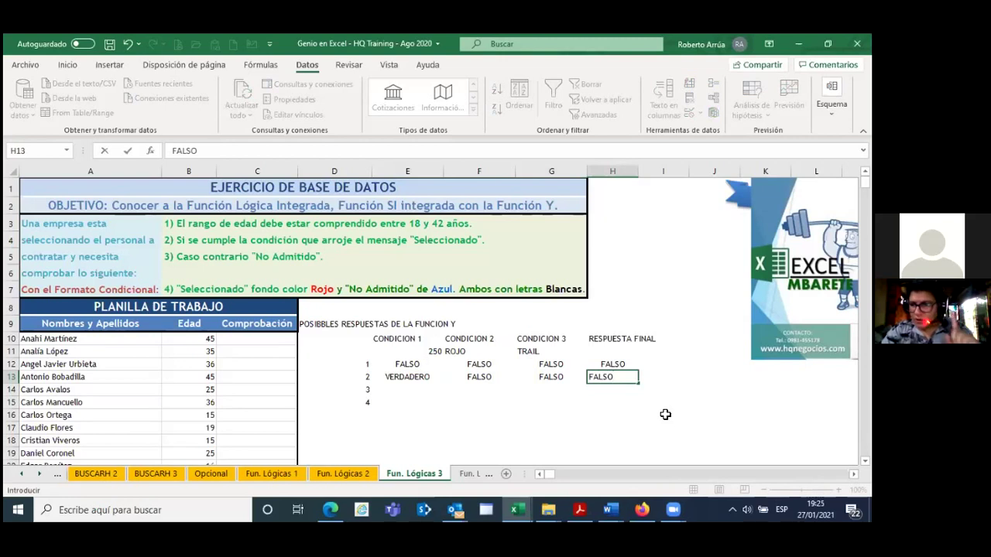
{"action": "key", "text": "Return"}
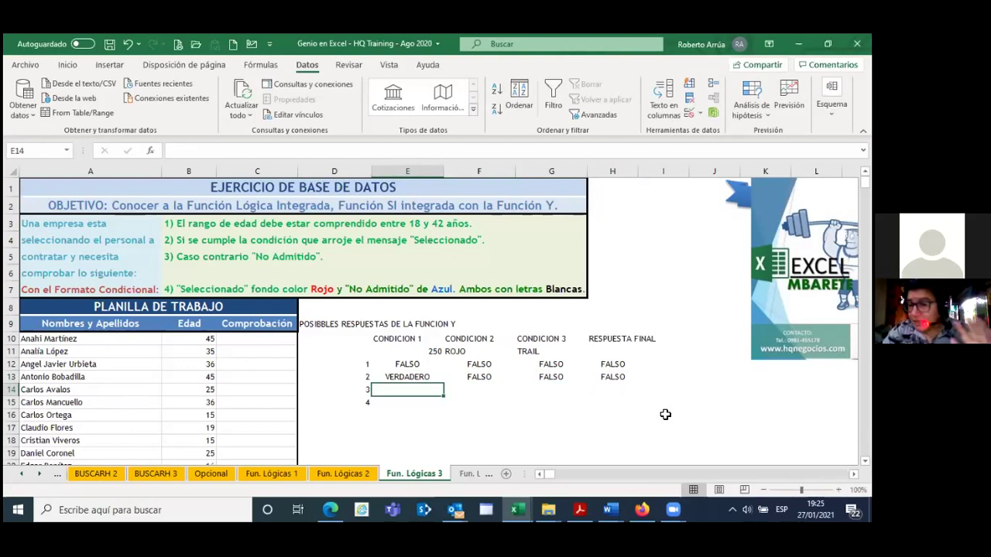
Step: Fill row 3 (E14:H14) with VERDADERO, VERDADERO, FALSO, FALSO
{"action": "type", "text": "VERDADERO"}
{"action": "key", "text": "ctrl+Return"}
{"action": "key", "text": "Tab"}
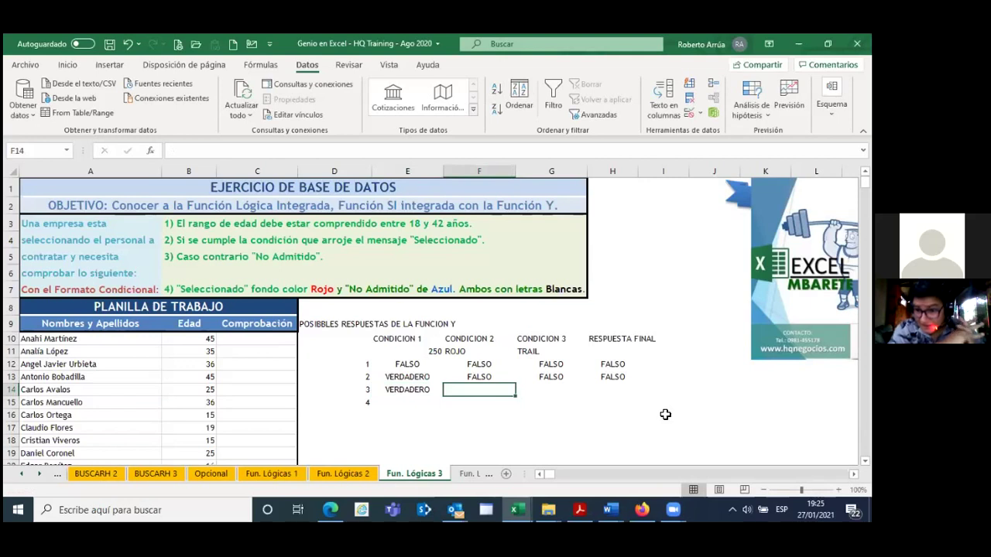
{"action": "type", "text": "V"}
{"action": "key", "text": "BackSpace"}
{"action": "type", "text": "VERDADERO"}
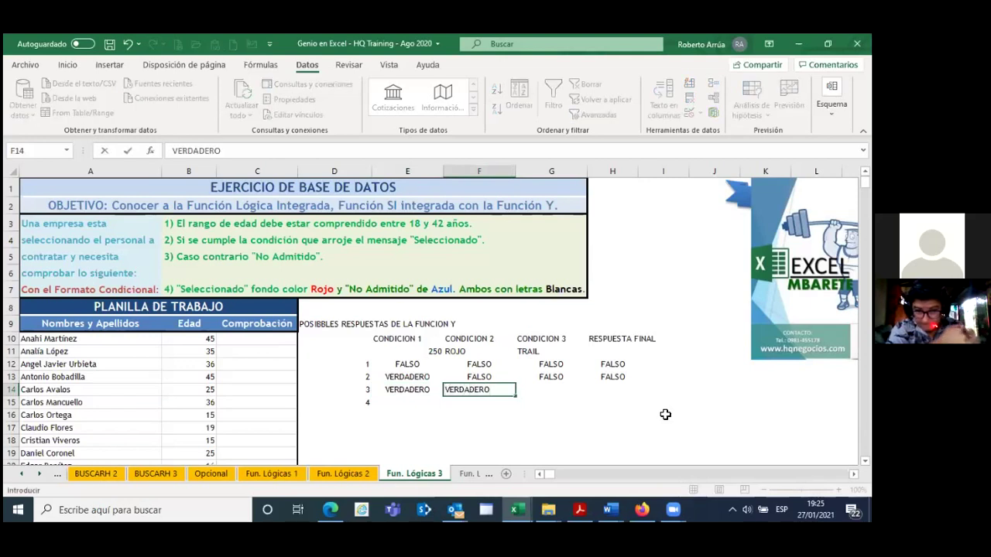
{"action": "key", "text": "Tab"}
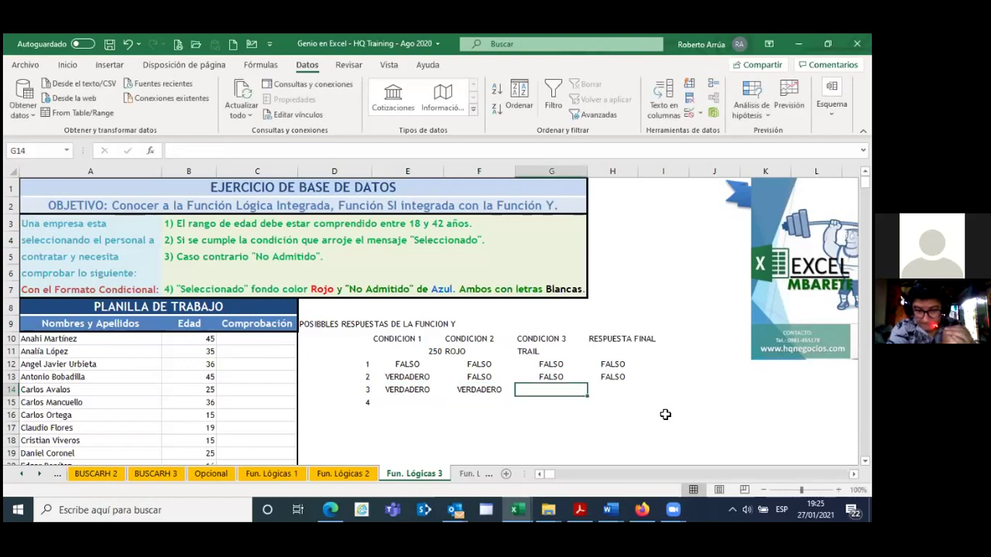
{"action": "type", "text": "FALSO"}
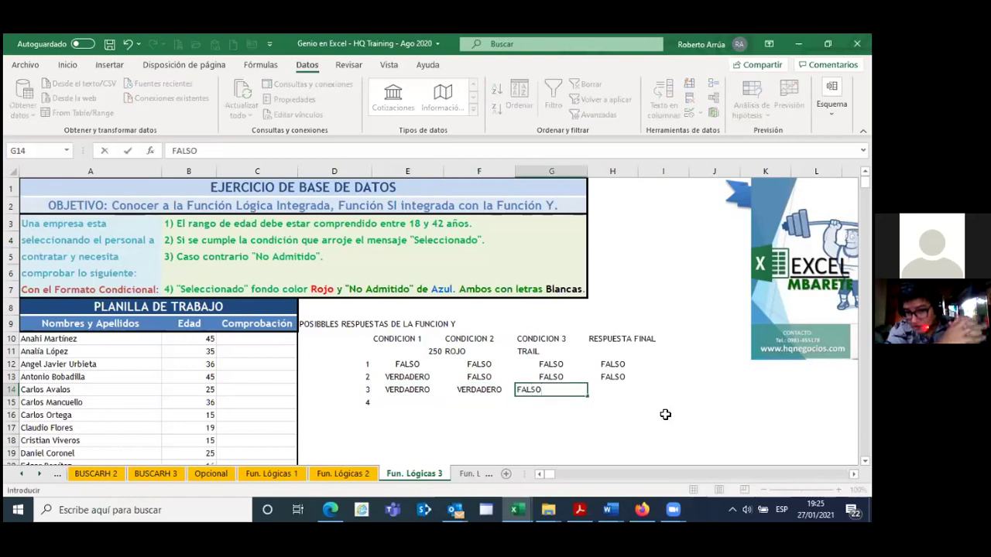
{"action": "key", "text": "Tab"}
{"action": "type", "text": "F"}
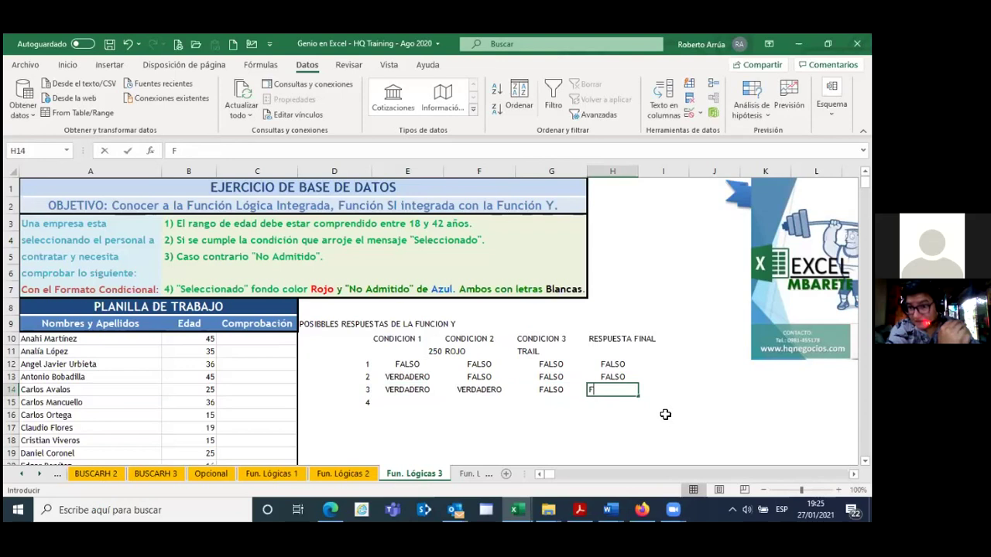
{"action": "type", "text": "ALSO"}
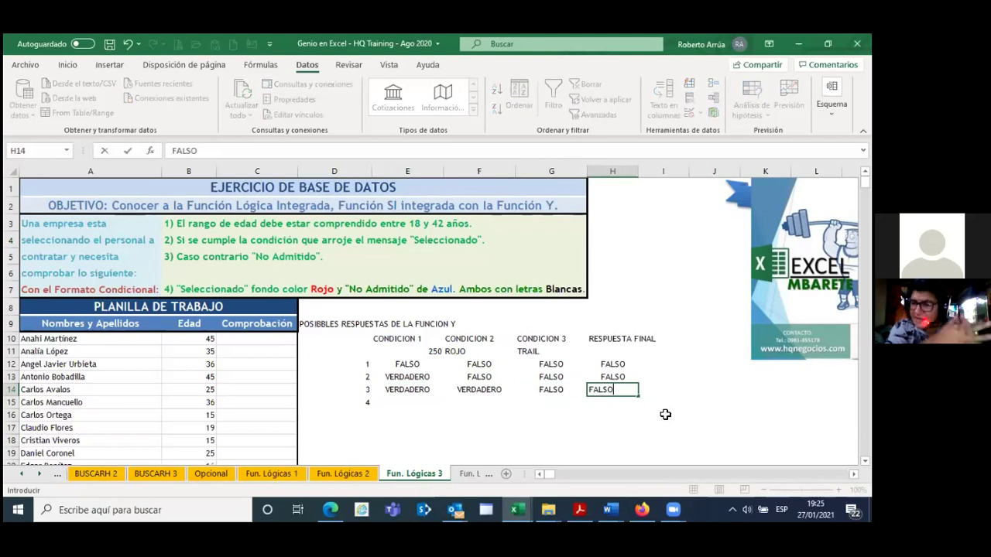
{"action": "key", "text": "Return"}
Step: Fill row 4 (E15:H15) with VERDADERO in all four columns
{"action": "key", "text": "Left"}
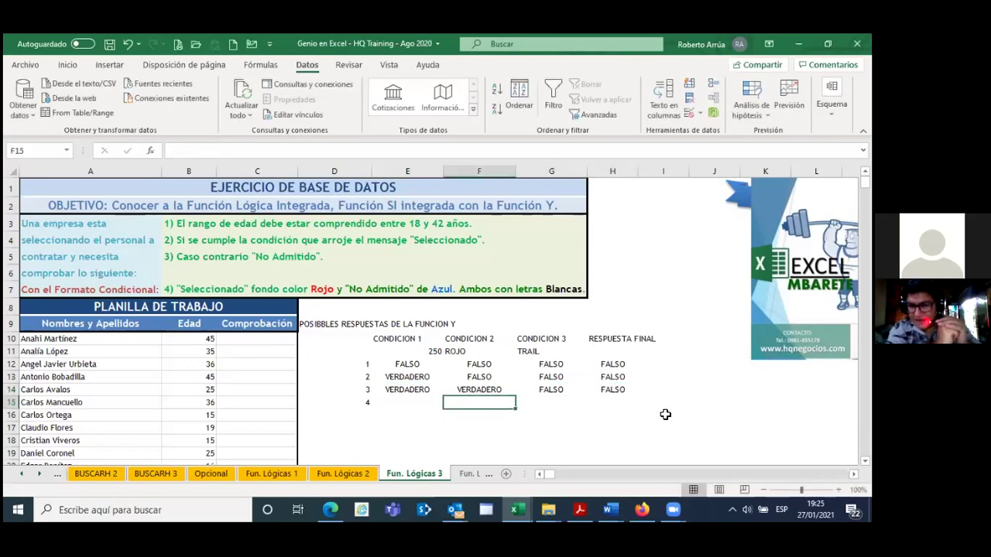
{"action": "key", "text": "Left"}
{"action": "type", "text": "V"}
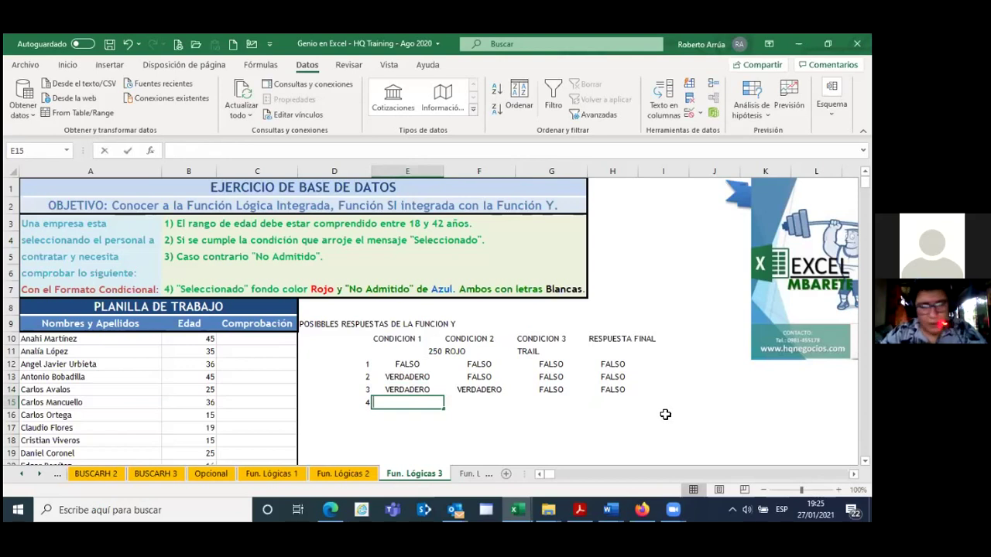
{"action": "type", "text": "ERDADERO"}
{"action": "key", "text": "Tab"}
{"action": "type", "text": "VERDADERO"}
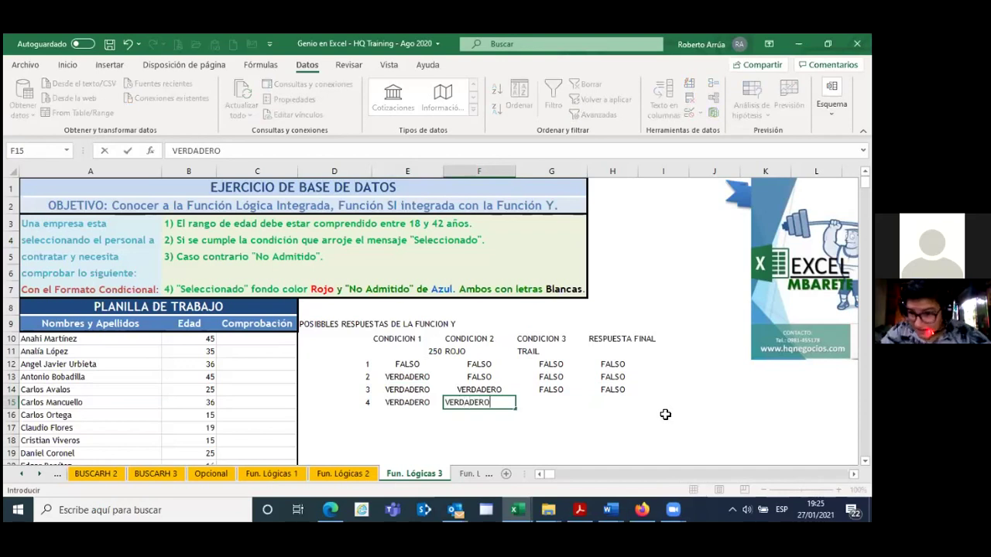
{"action": "key", "text": "Tab"}
{"action": "type", "text": "VERDADERO"}
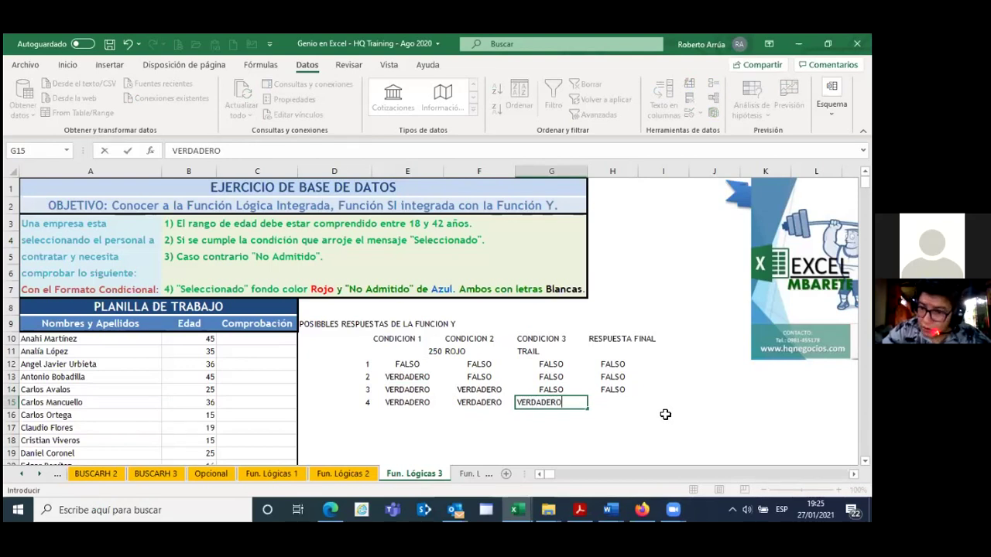
{"action": "key", "text": "Tab"}
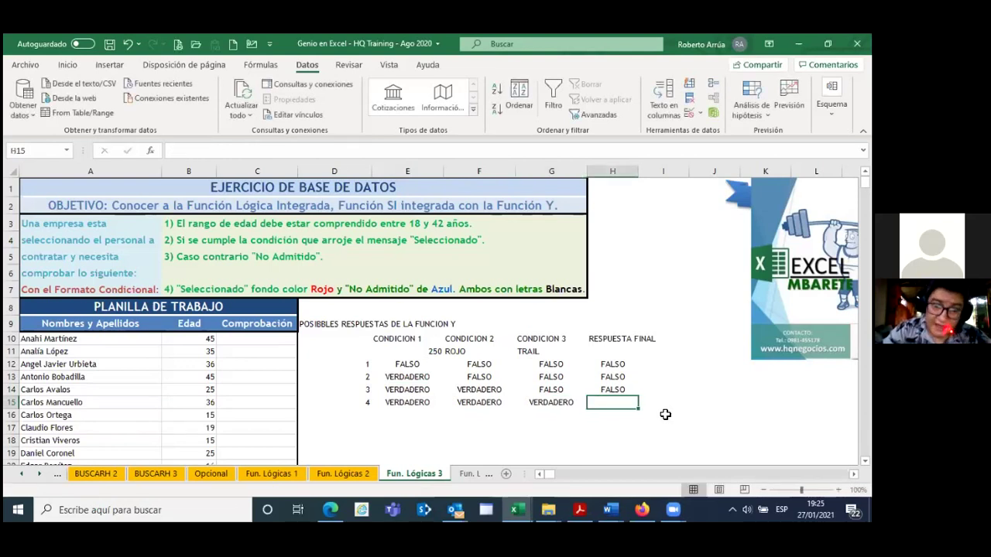
{"action": "type", "text": "VERDADERO"}
{"action": "key", "text": "Return"}
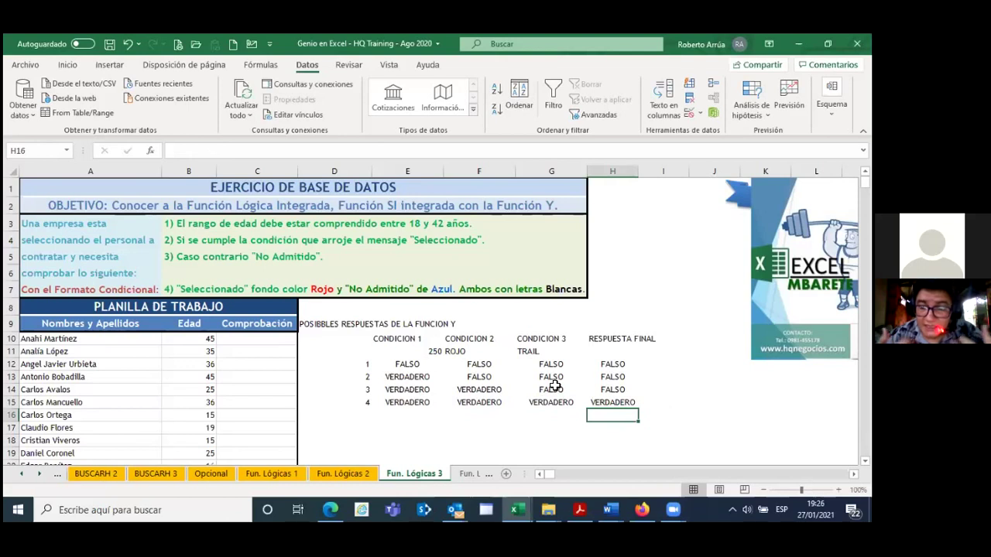
{"action": "left_click", "coordinate": [325, 324]}
{"action": "double_click", "coordinate": [326, 323]}
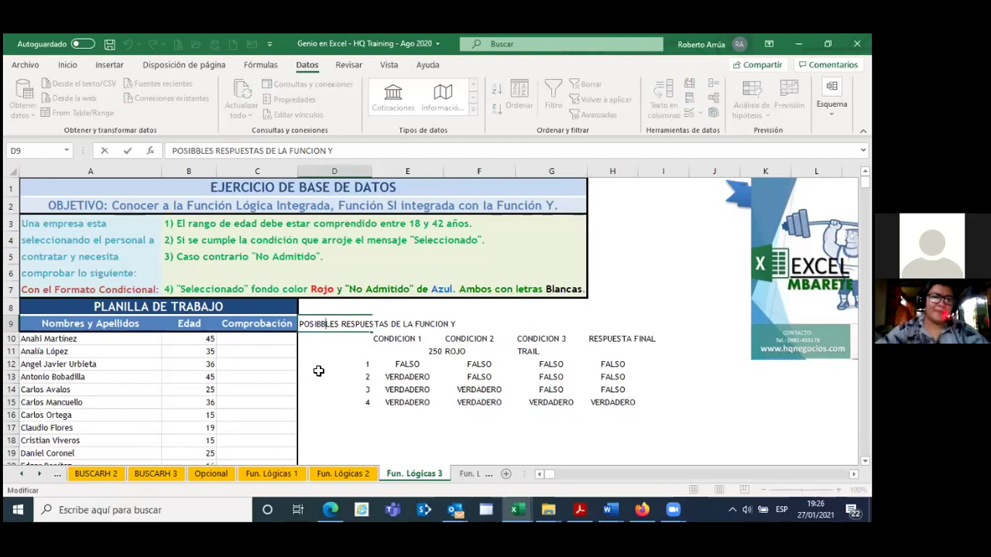
{"action": "left_click", "coordinate": [267, 343]}
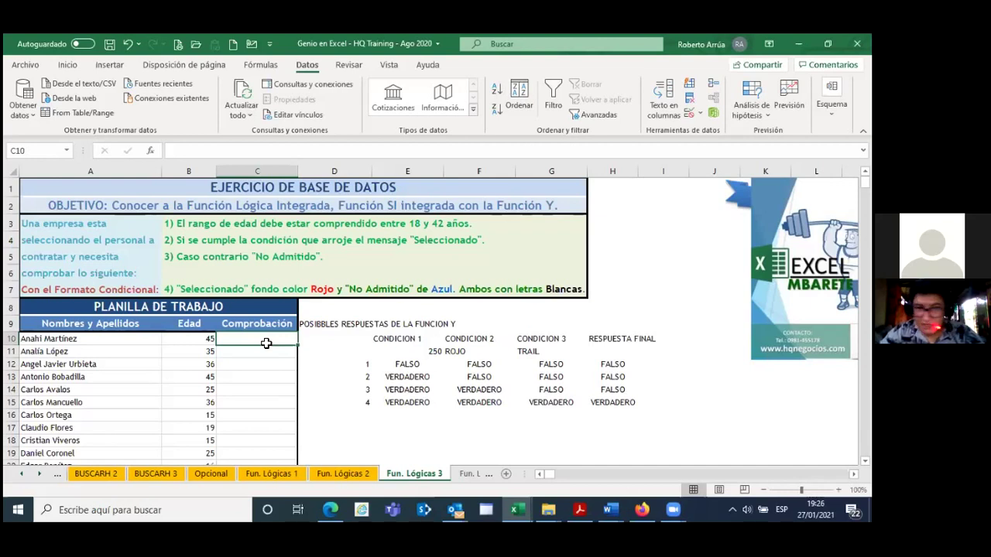
Step: Insert an SI function in C10 with Y( as its logical test, editing the Y arguments
{"action": "left_click", "coordinate": [153, 152]}
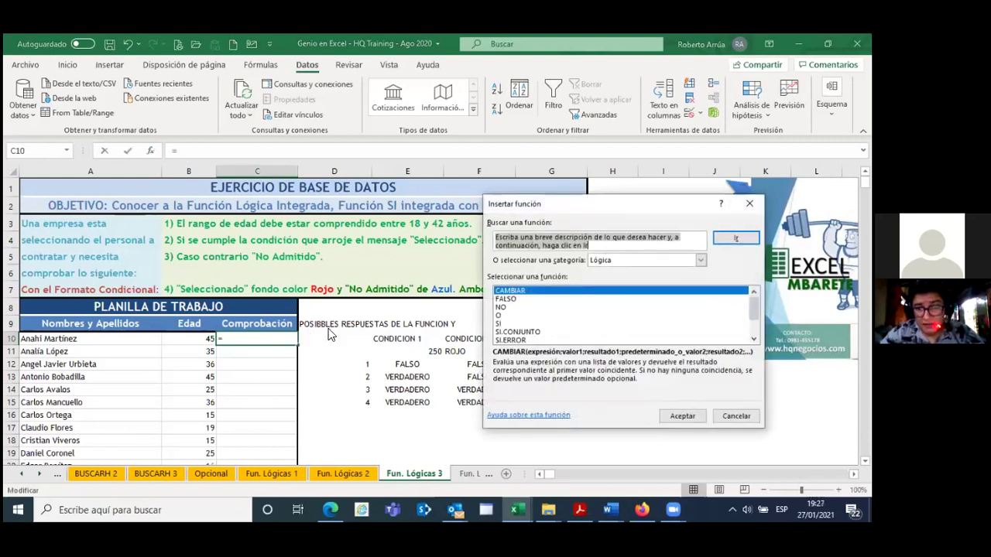
{"action": "left_click", "coordinate": [501, 324]}
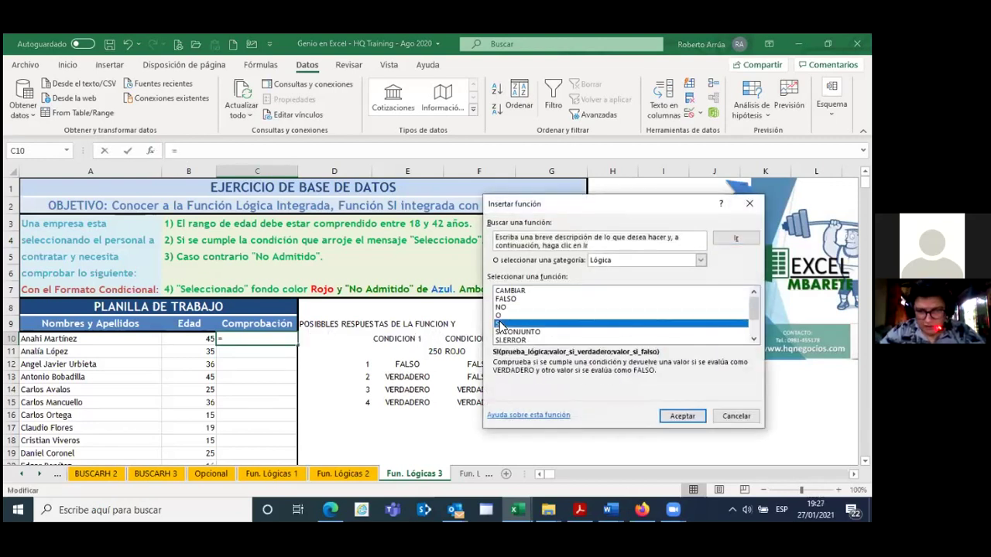
{"action": "left_click", "coordinate": [682, 416]}
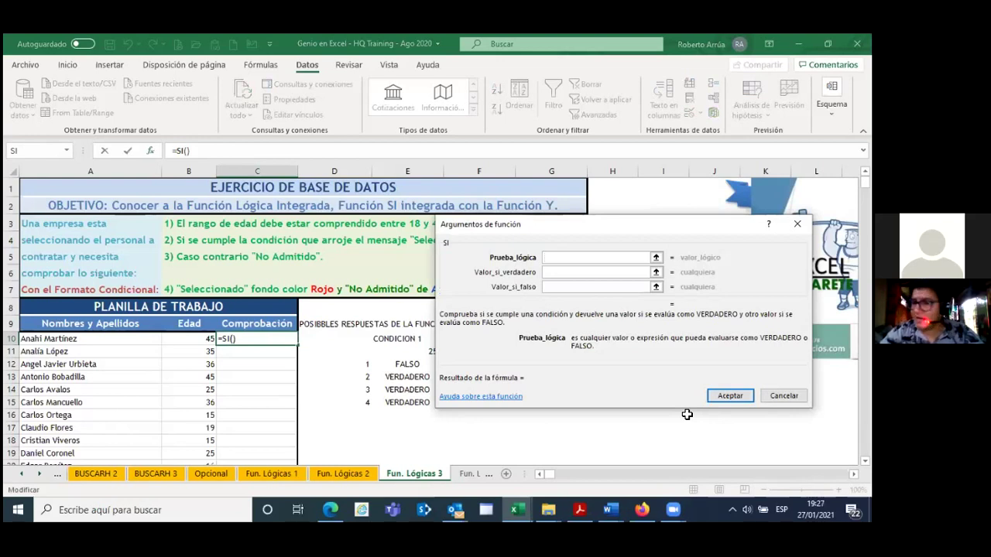
{"action": "type", "text": "Y"}
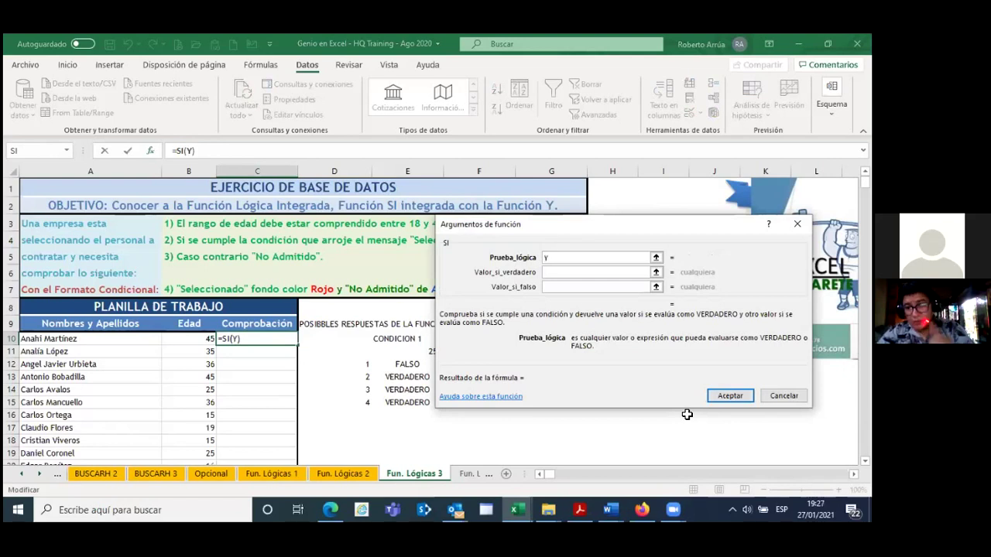
{"action": "type", "text": "("}
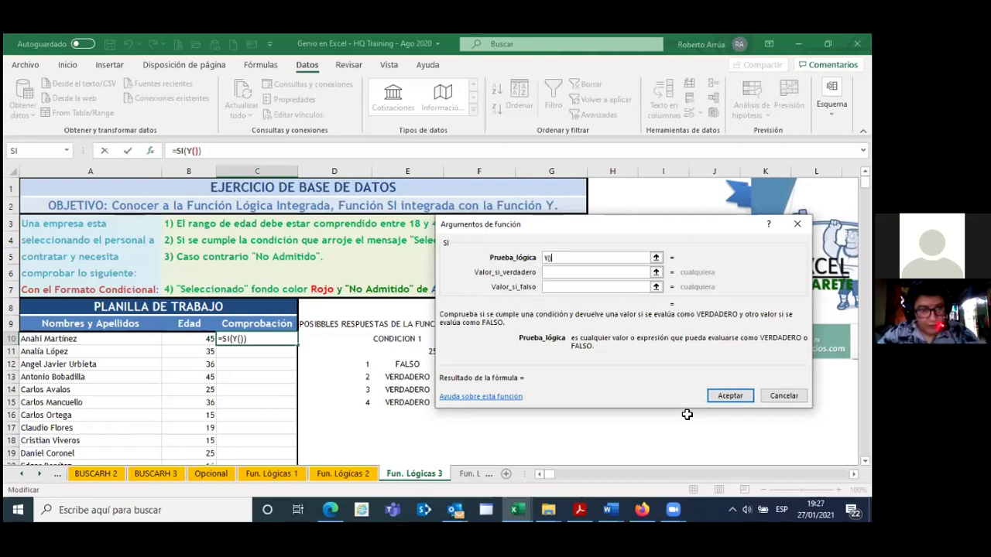
{"action": "left_click", "coordinate": [197, 151]}
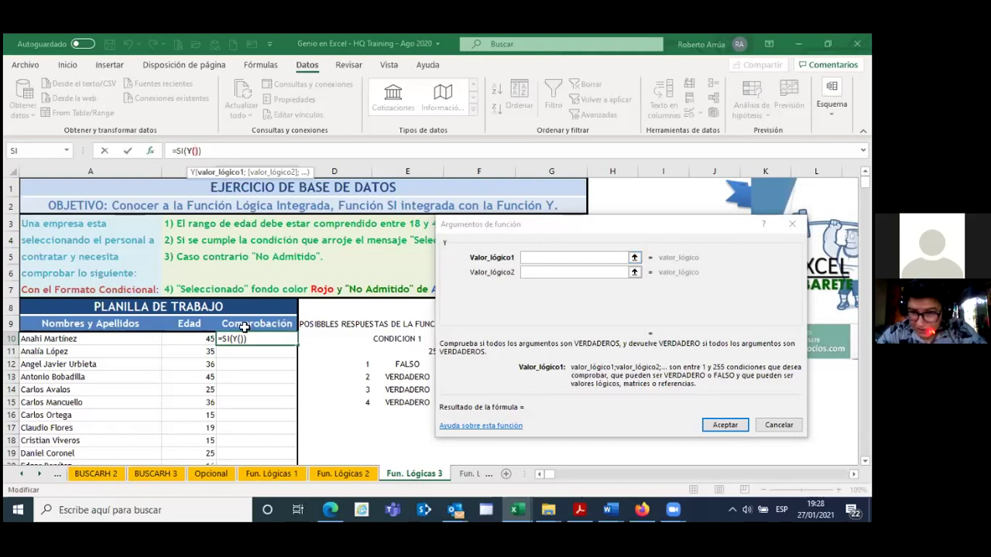
Step: Set the Y function's first condition to B10>=18
{"action": "left_click", "coordinate": [209, 340]}
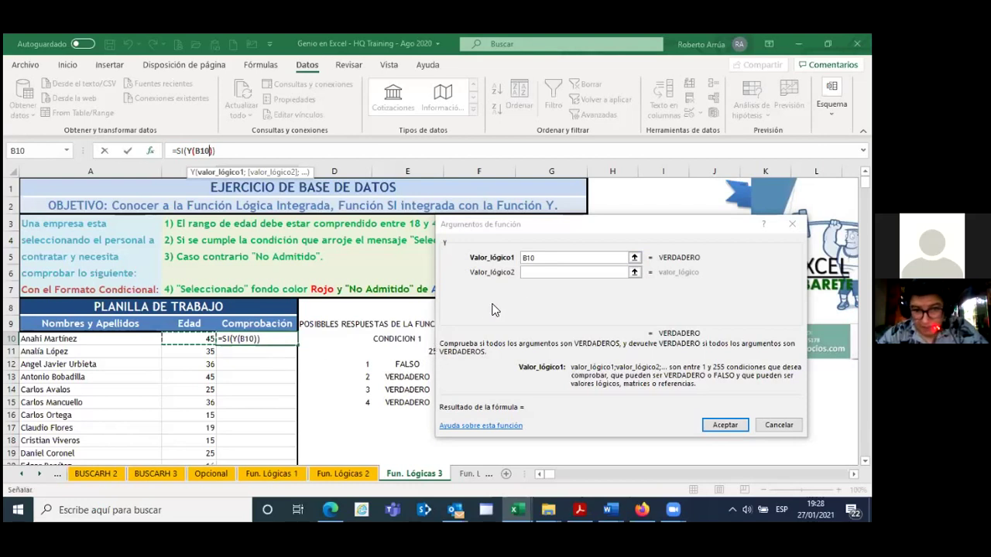
{"action": "left_click", "coordinate": [540, 260]}
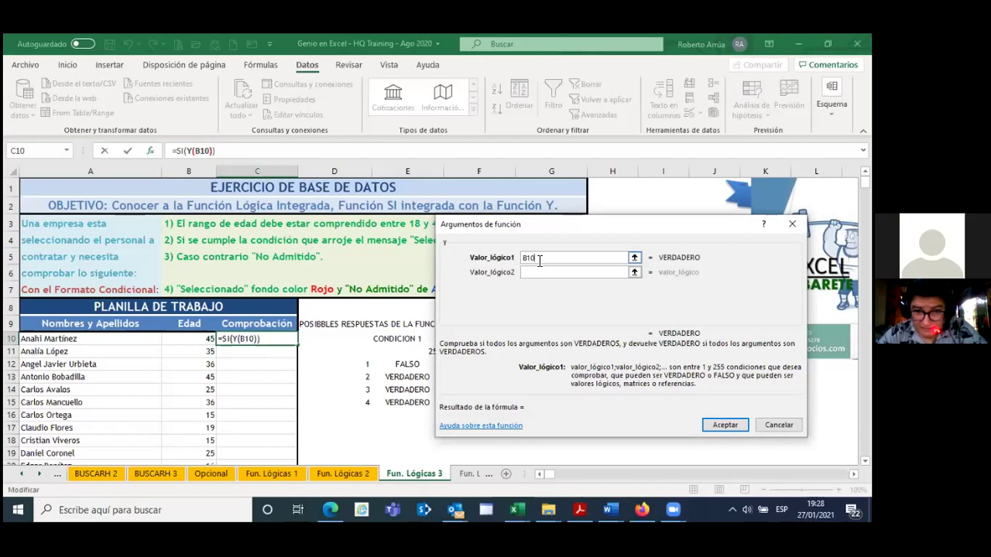
{"action": "type", "text": "<"}
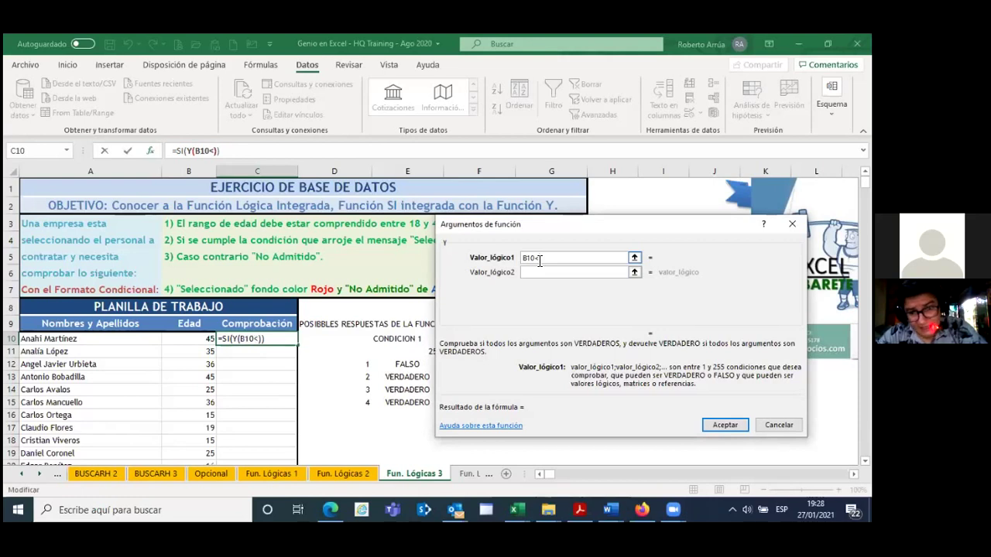
{"action": "type", "text": "="}
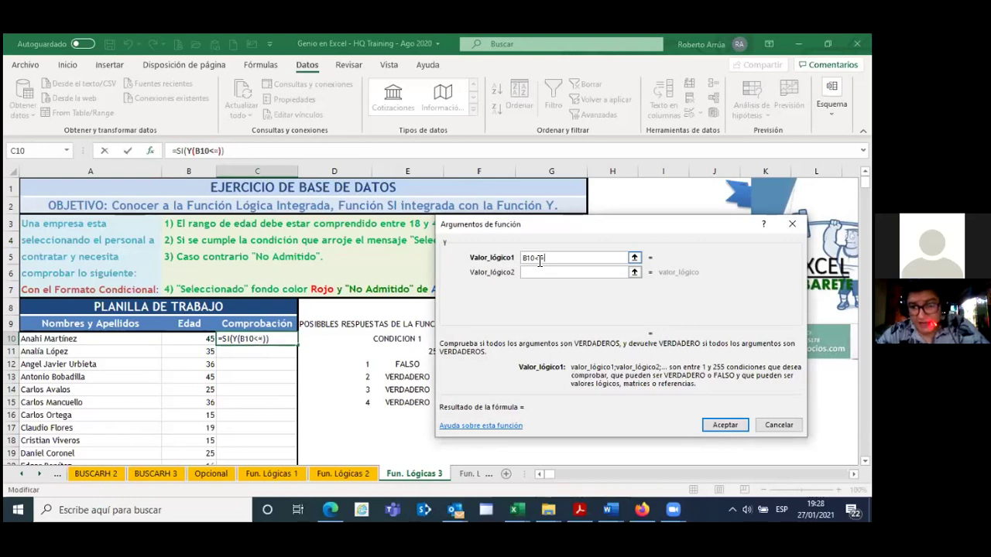
{"action": "type", "text": "18"}
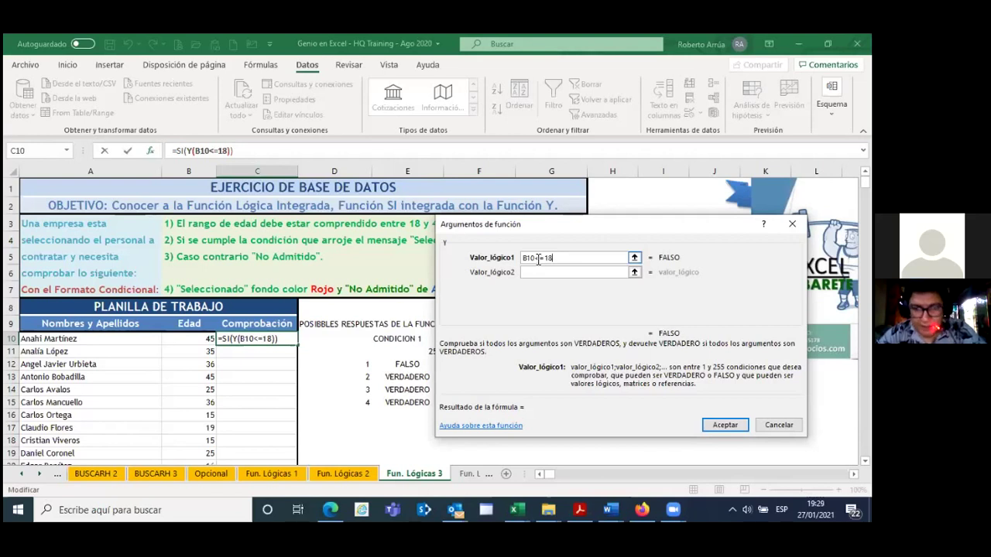
{"action": "key", "text": "BackSpace"}
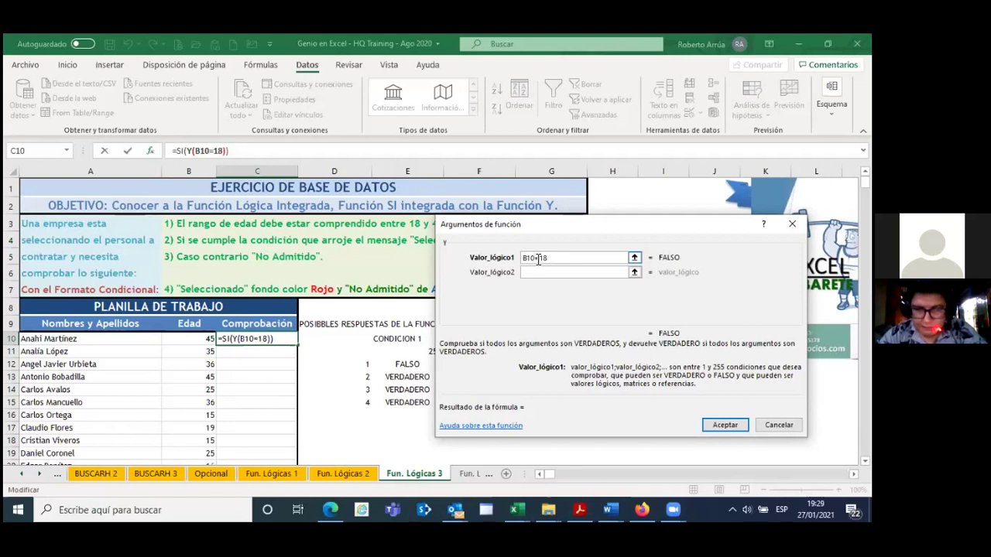
{"action": "type", "text": "A"}
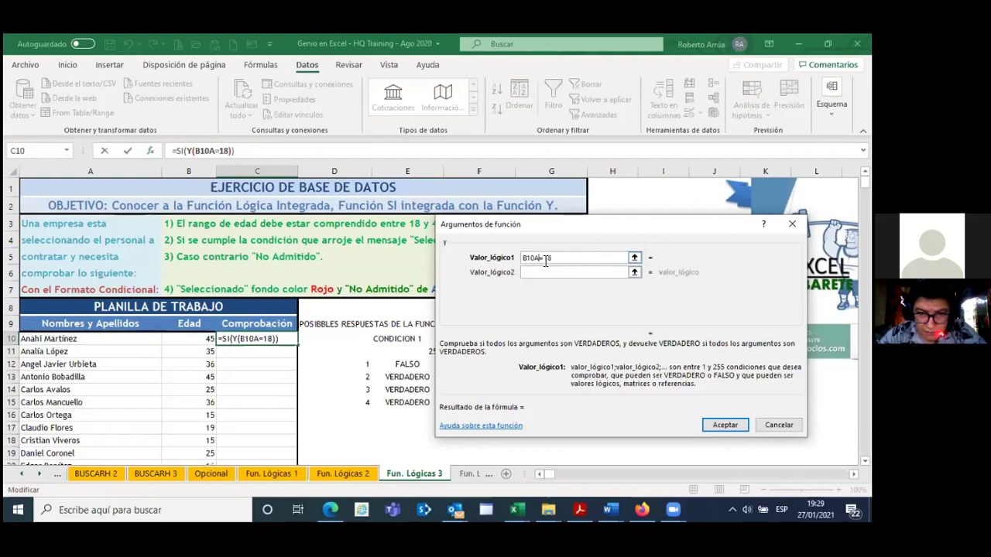
{"action": "key", "text": "Delete"}
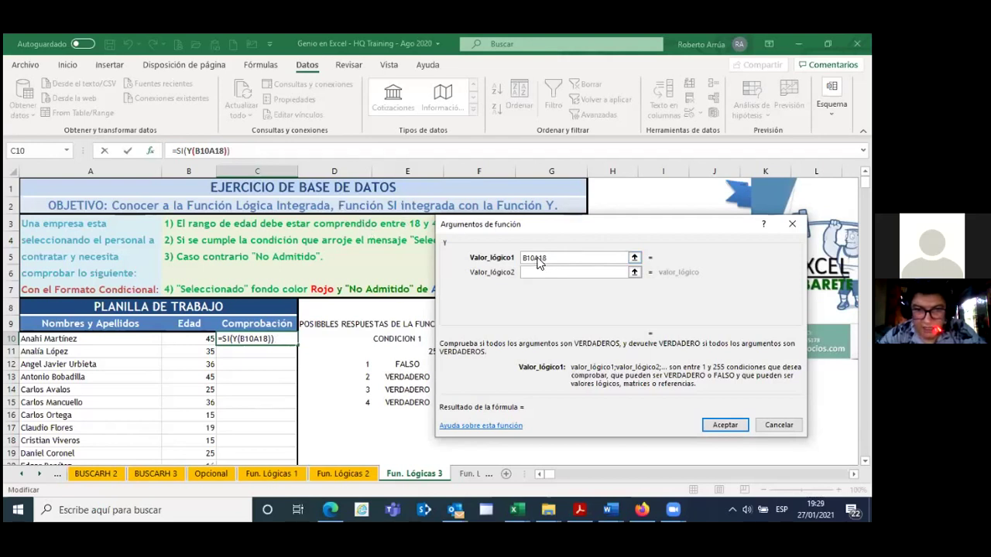
{"action": "double_click", "coordinate": [537, 258]}
{"action": "left_click", "coordinate": [537, 257]}
{"action": "key", "text": "BackSpace"}
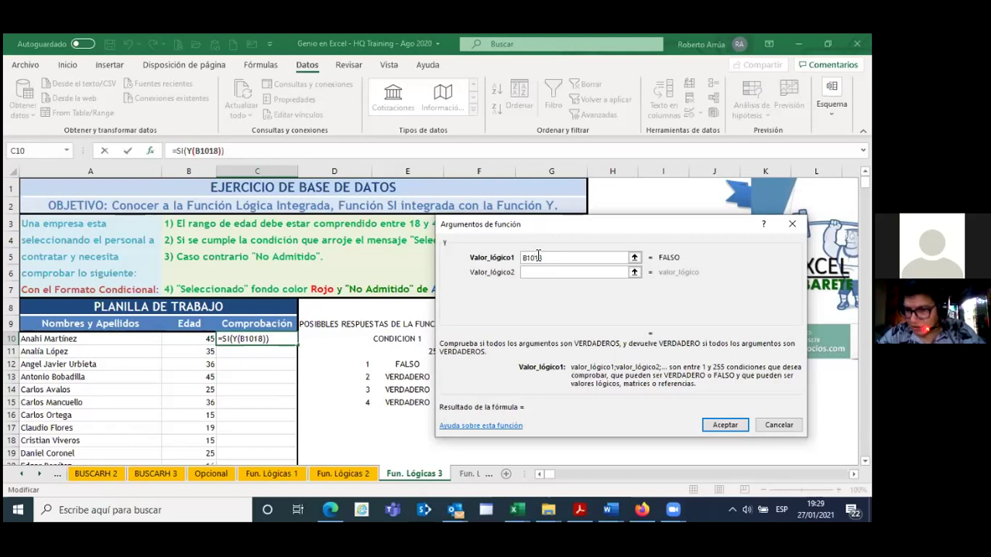
{"action": "type", "text": ">"}
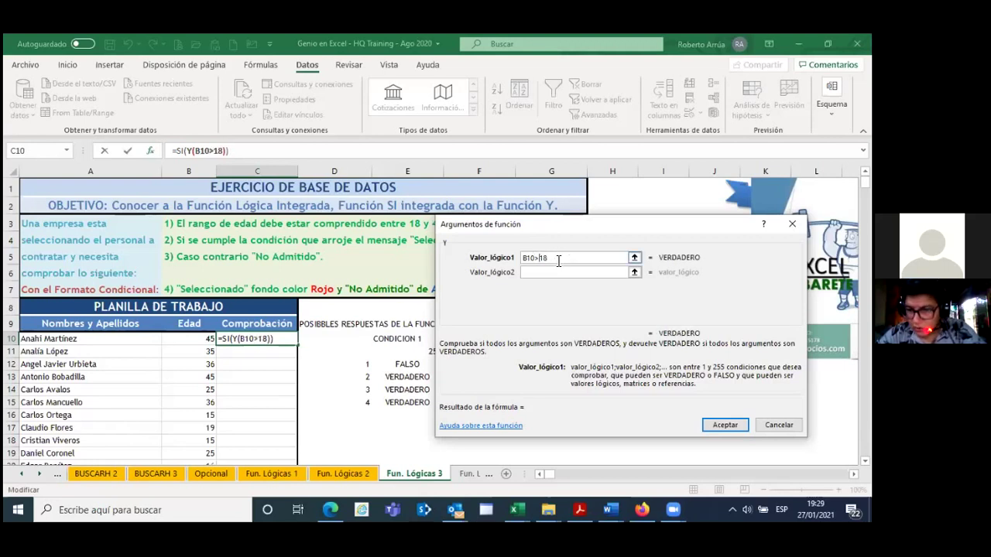
{"action": "type", "text": "="}
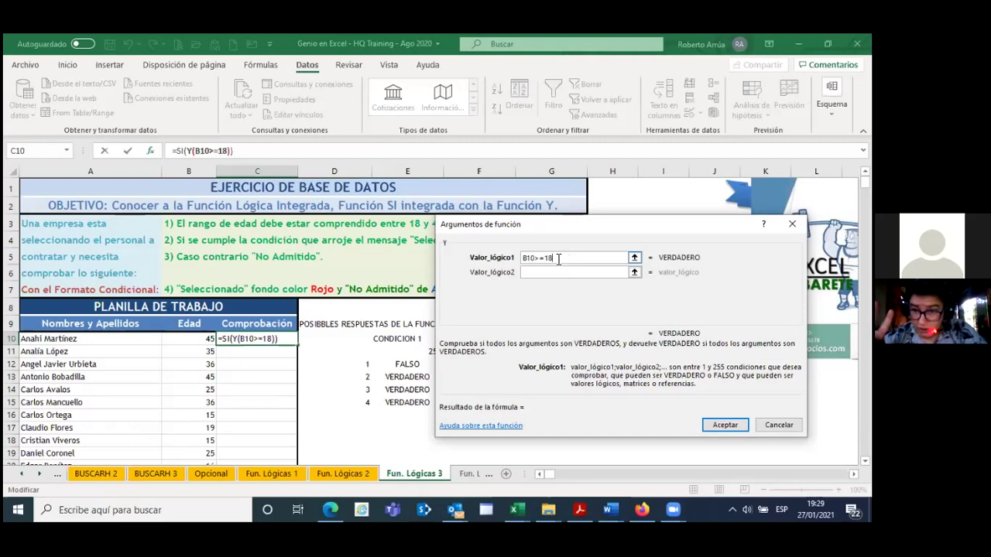
{"action": "left_click", "coordinate": [553, 271]}
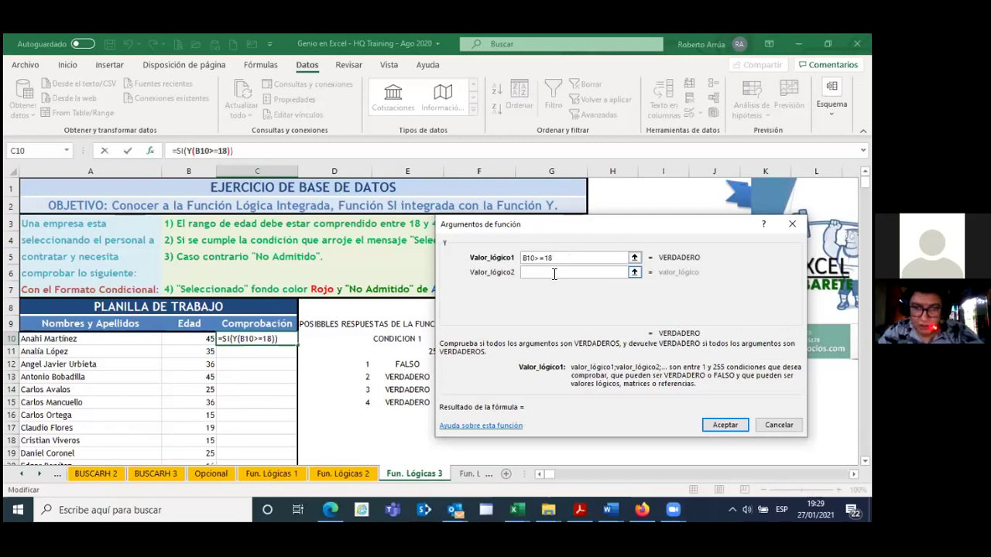
{"action": "left_click", "coordinate": [555, 273]}
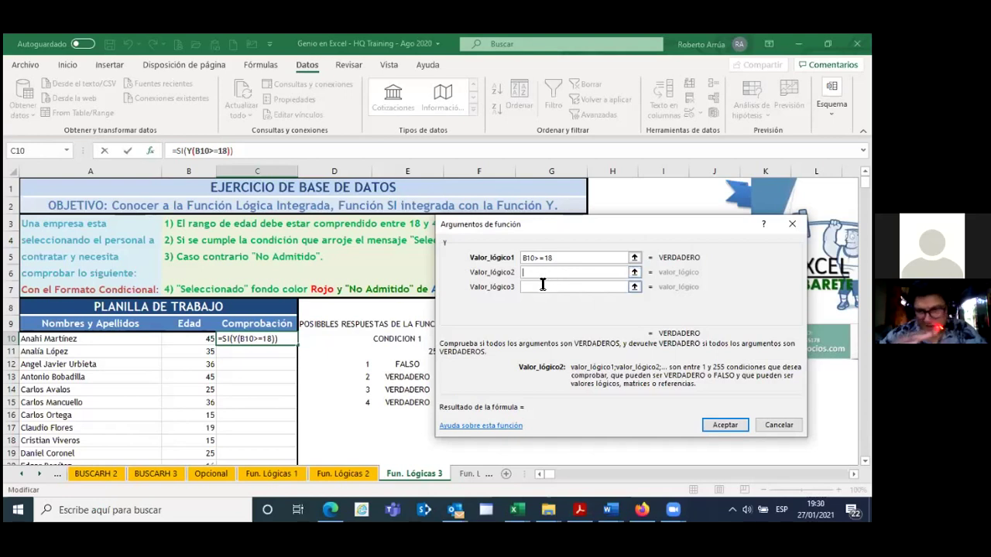
{"action": "left_click", "coordinate": [543, 286]}
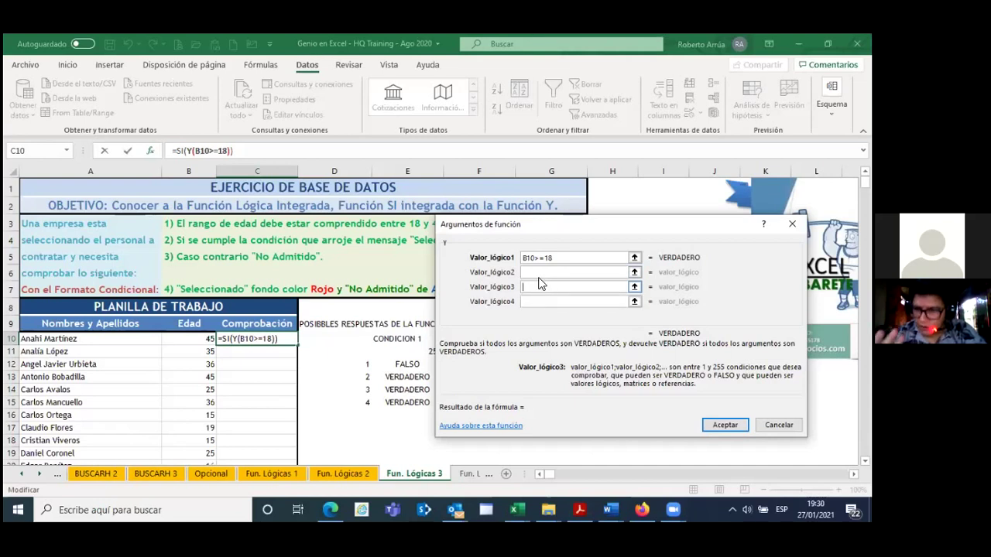
{"action": "left_click", "coordinate": [538, 302]}
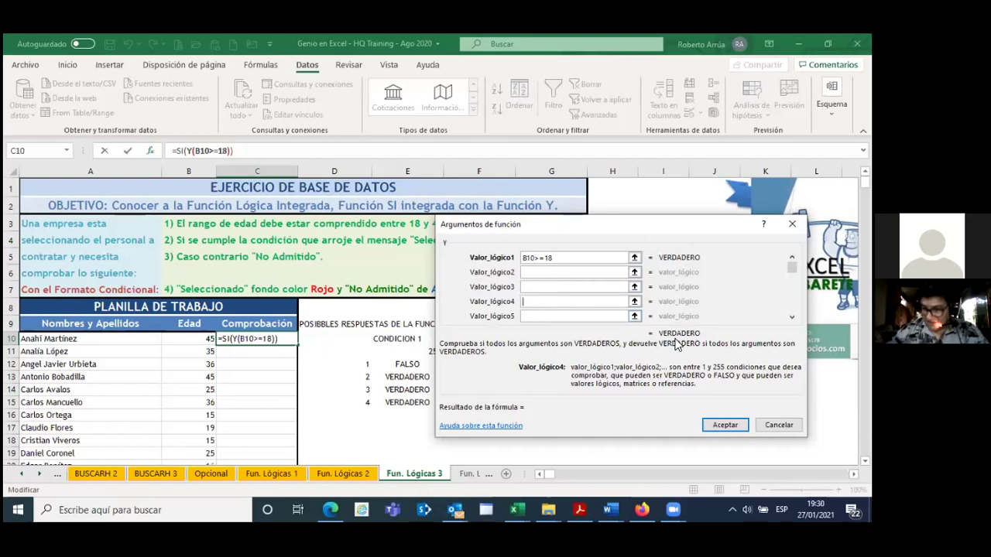
{"action": "left_click_drag", "start_coordinate": [791, 267], "coordinate": [792, 306]}
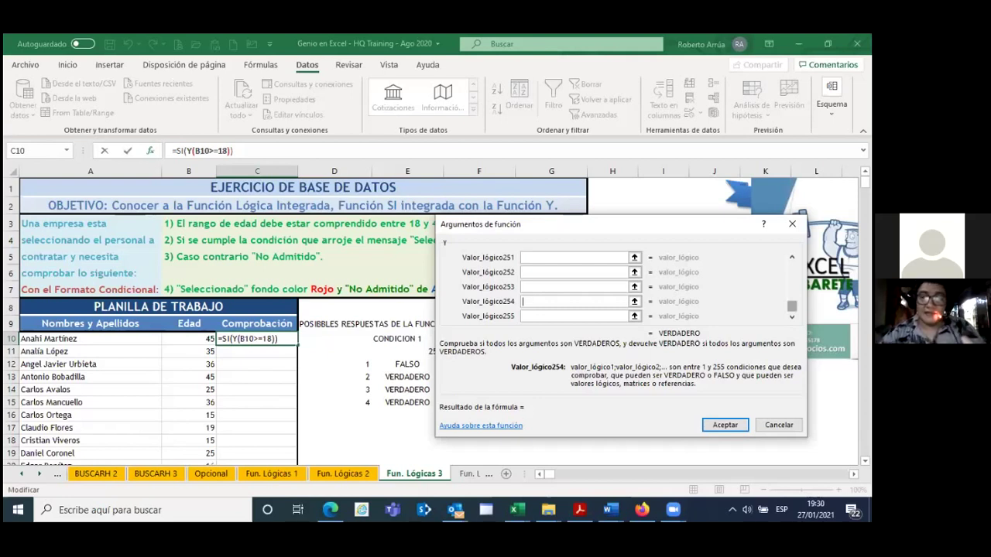
{"action": "left_click_drag", "start_coordinate": [792, 306], "coordinate": [791, 266]}
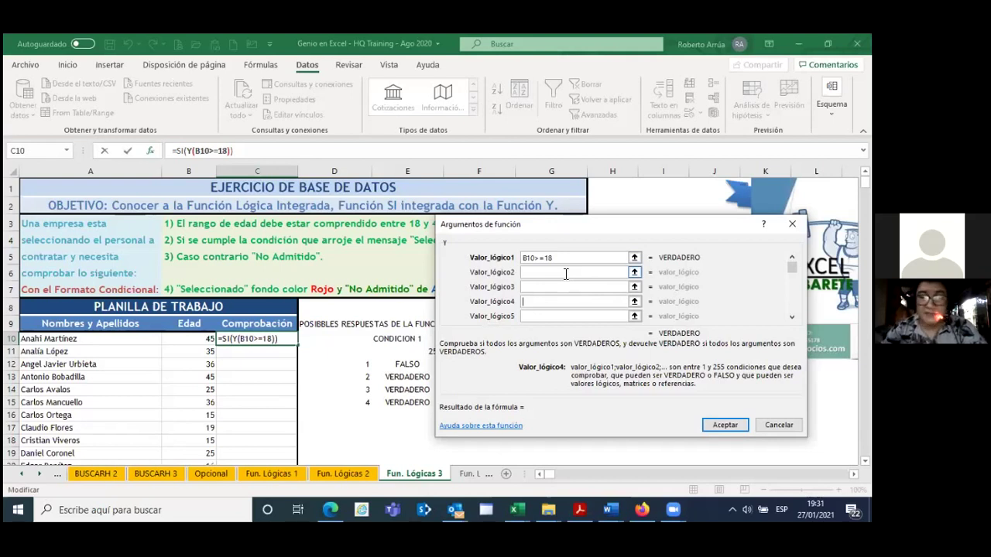
{"action": "left_click", "coordinate": [565, 273]}
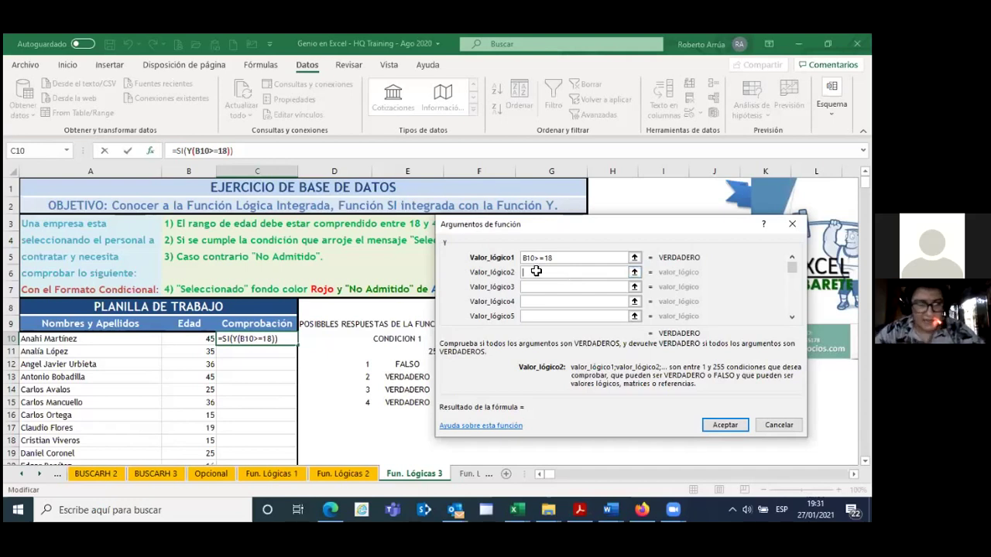
Step: Enter B10<=42 as the Y function's second condition
{"action": "left_click", "coordinate": [208, 341]}
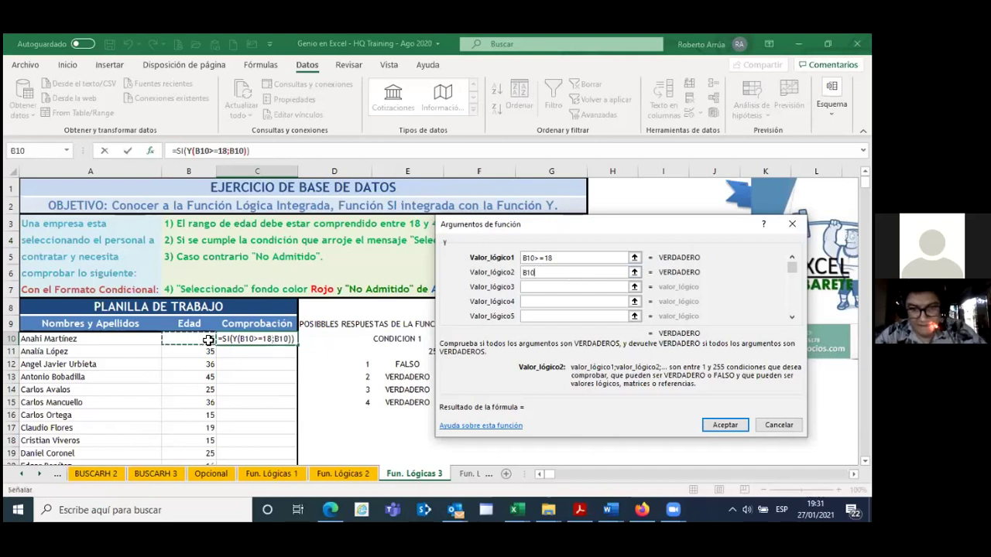
{"action": "left_click", "coordinate": [543, 271]}
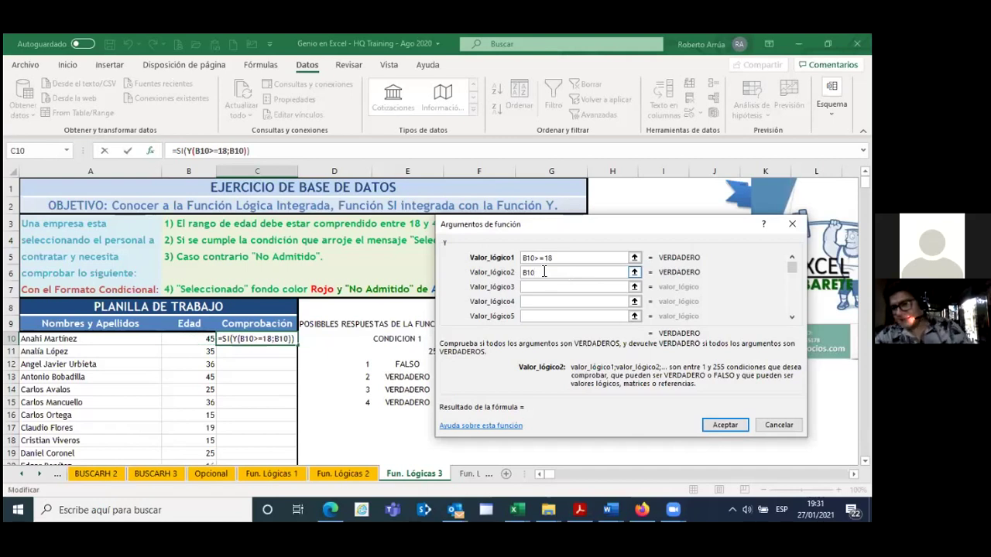
{"action": "type", "text": "<"}
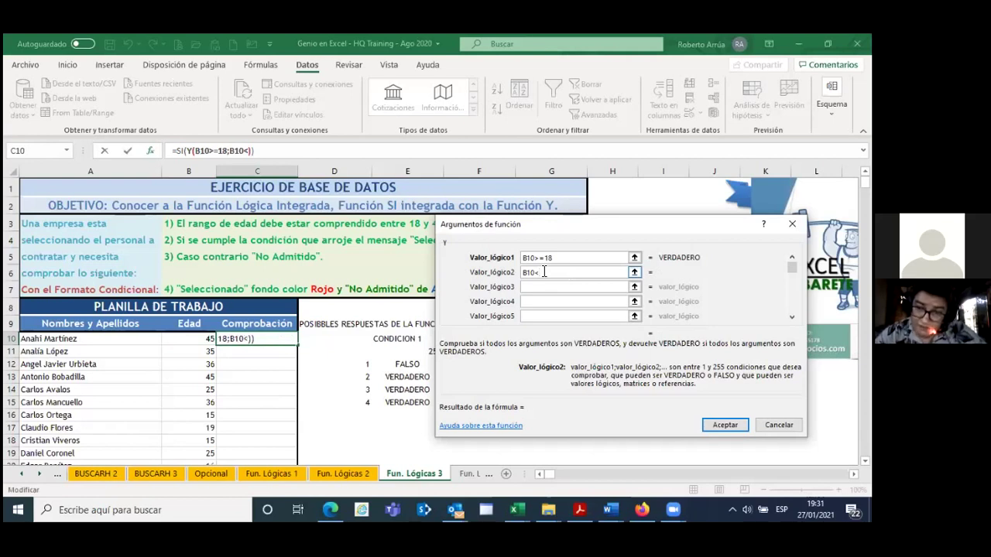
{"action": "type", "text": "="}
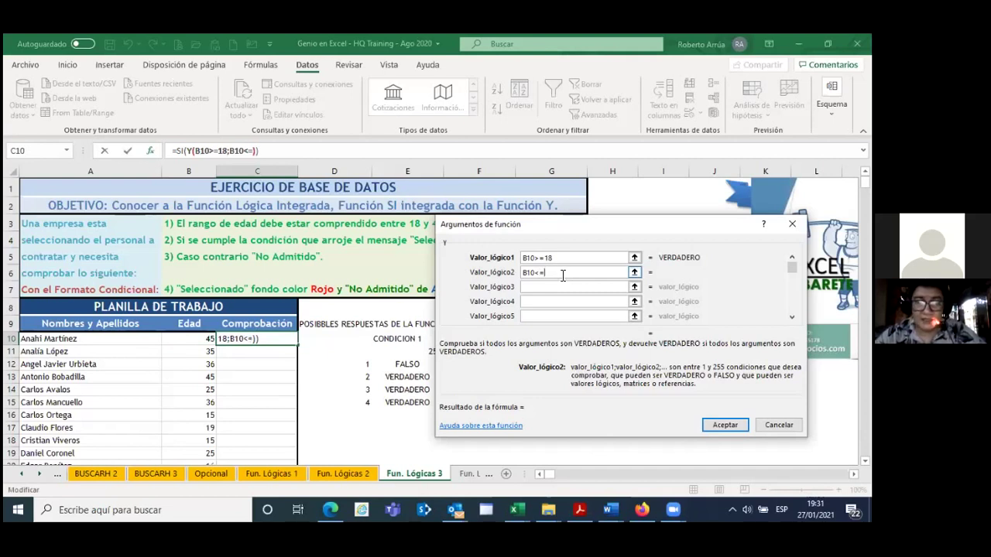
{"action": "type", "text": "4"}
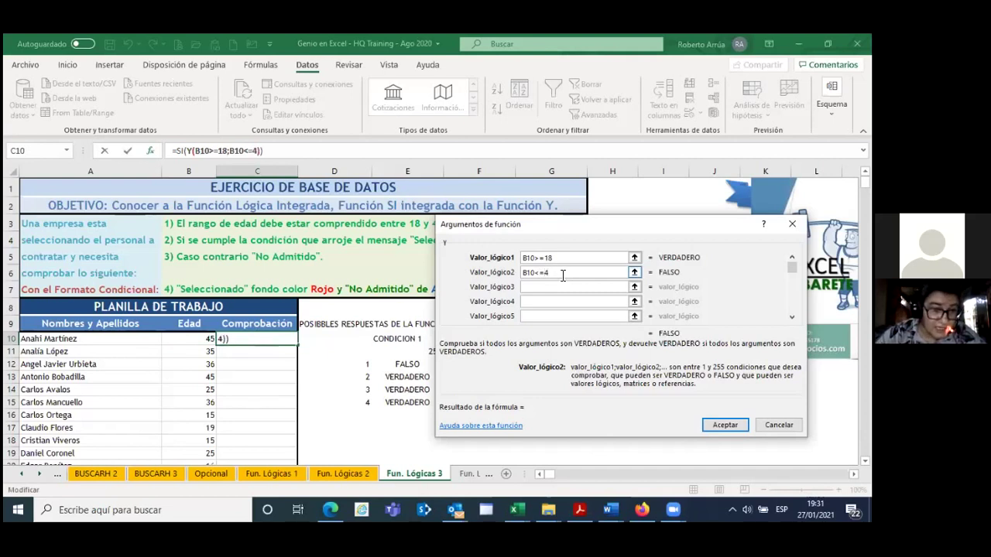
{"action": "type", "text": "2"}
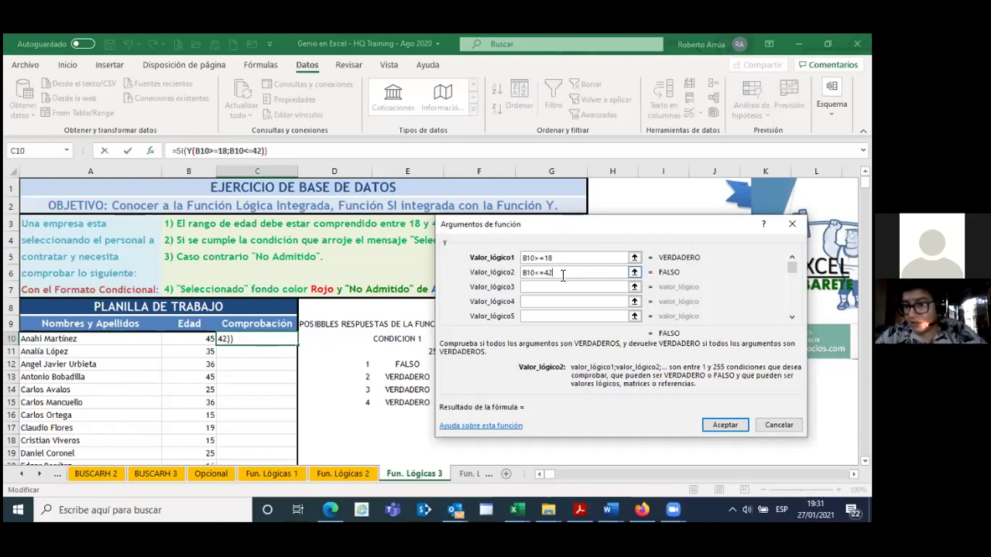
{"action": "left_click_drag", "start_coordinate": [618, 230], "coordinate": [684, 235]}
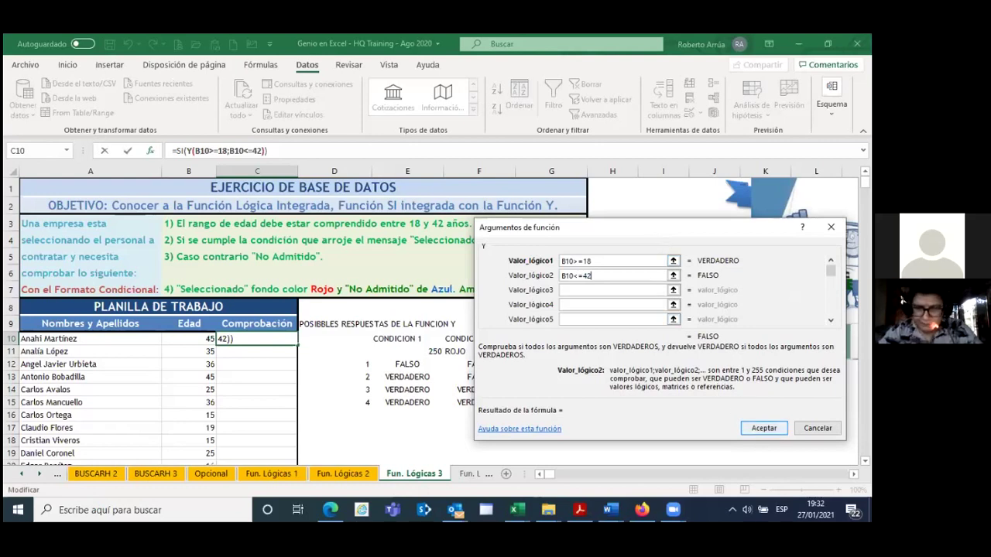
Step: Accept the unfinished formula and dismiss the 'Hay un problema con esta fórmula' warning
{"action": "left_click", "coordinate": [764, 428]}
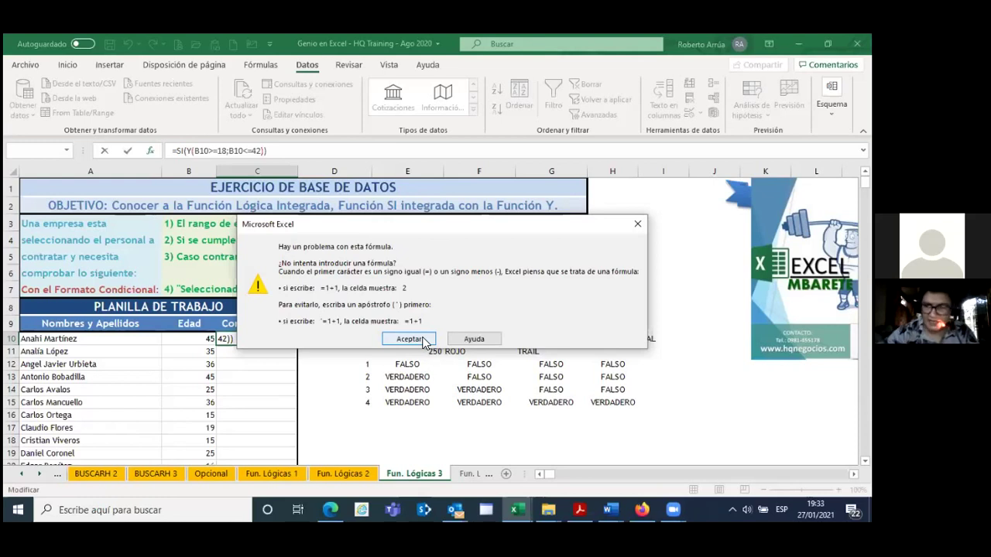
{"action": "left_click", "coordinate": [424, 337]}
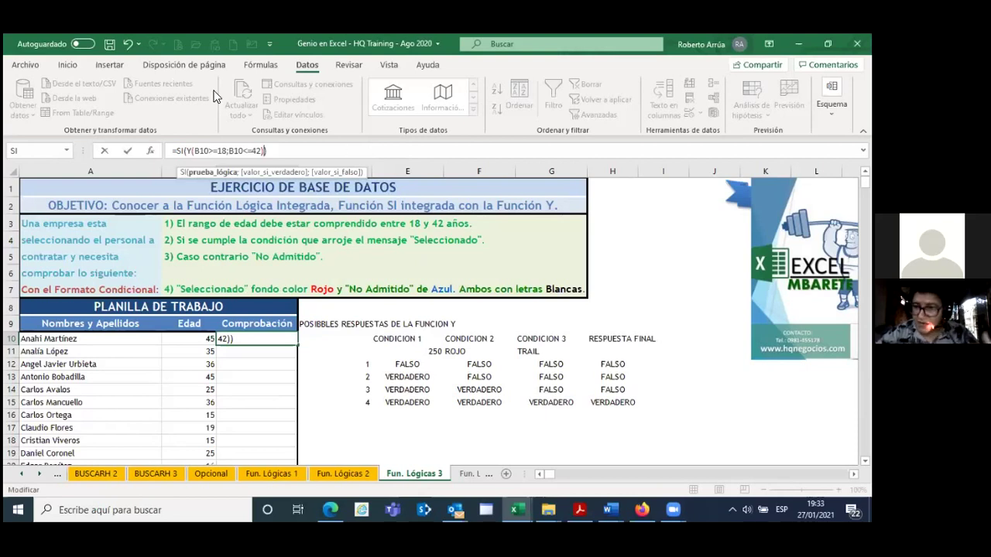
Step: Bring back the Y arguments for C10, showing B10>=18 and B10<=42
{"action": "left_click", "coordinate": [151, 150]}
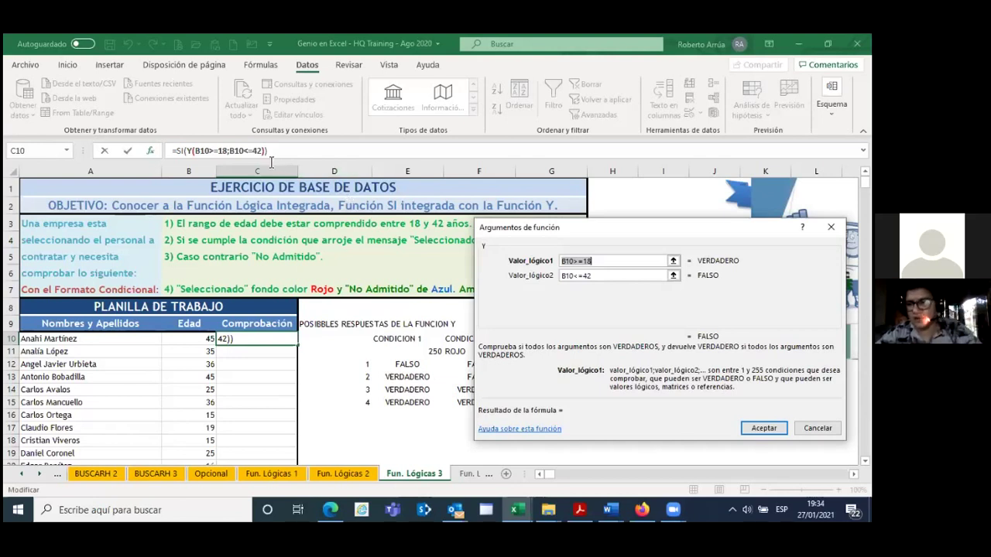
{"action": "left_click", "coordinate": [264, 151]}
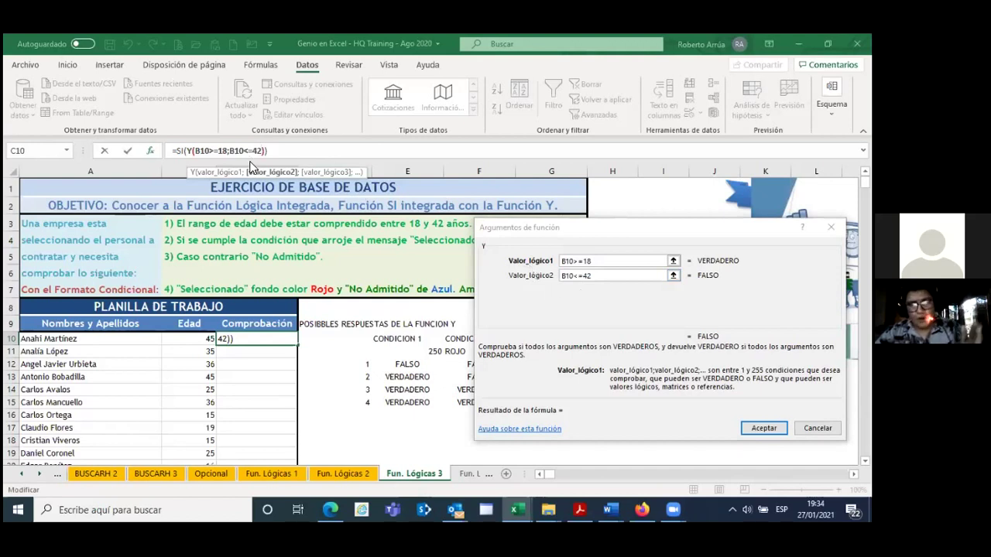
Step: Give the SI function results "SELECCIONADO" if true and "NO ADMITIDO" if false, completing C10
{"action": "left_click", "coordinate": [182, 150]}
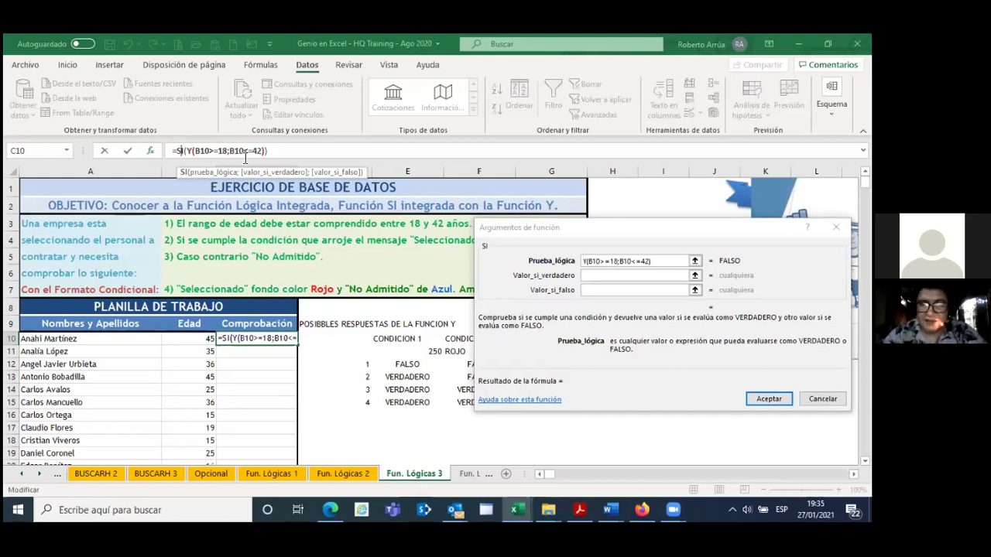
{"action": "left_click", "coordinate": [620, 275]}
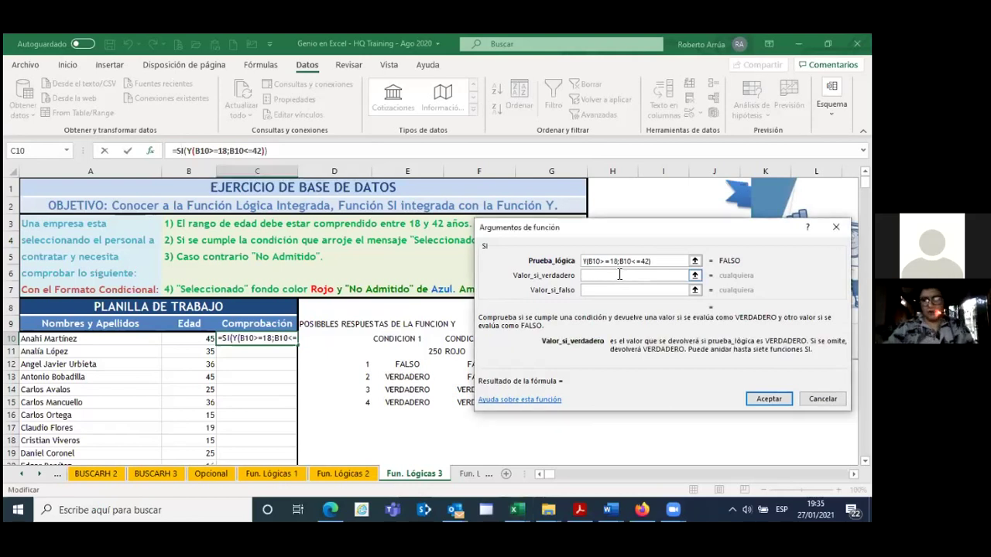
{"action": "left_click_drag", "start_coordinate": [631, 224], "coordinate": [666, 276]}
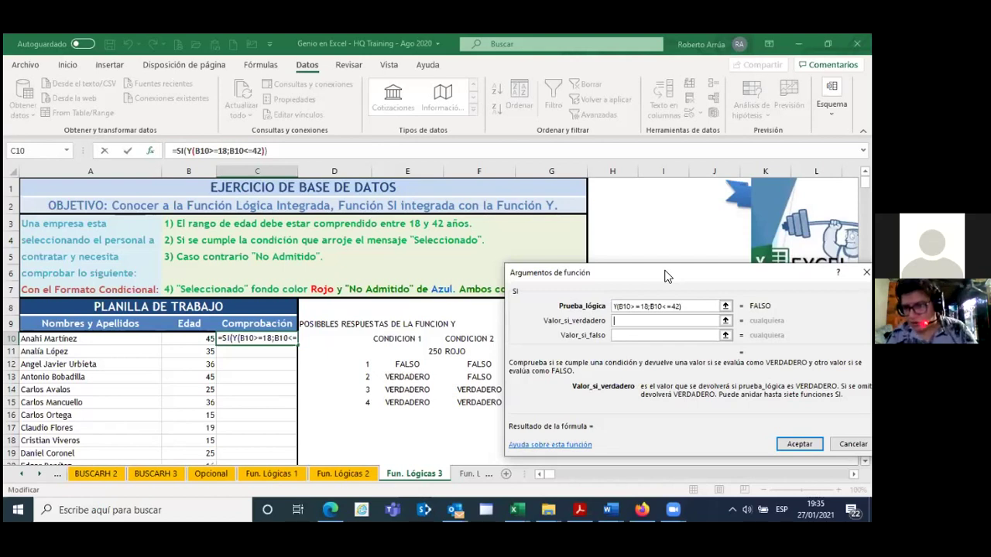
{"action": "type", "text": "SELECCIONADO"}
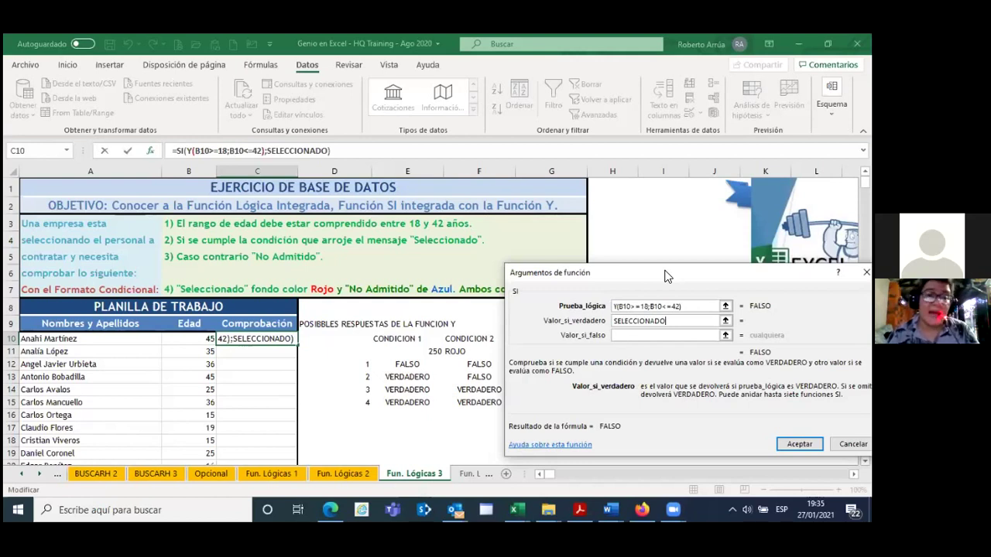
{"action": "left_click", "coordinate": [664, 335]}
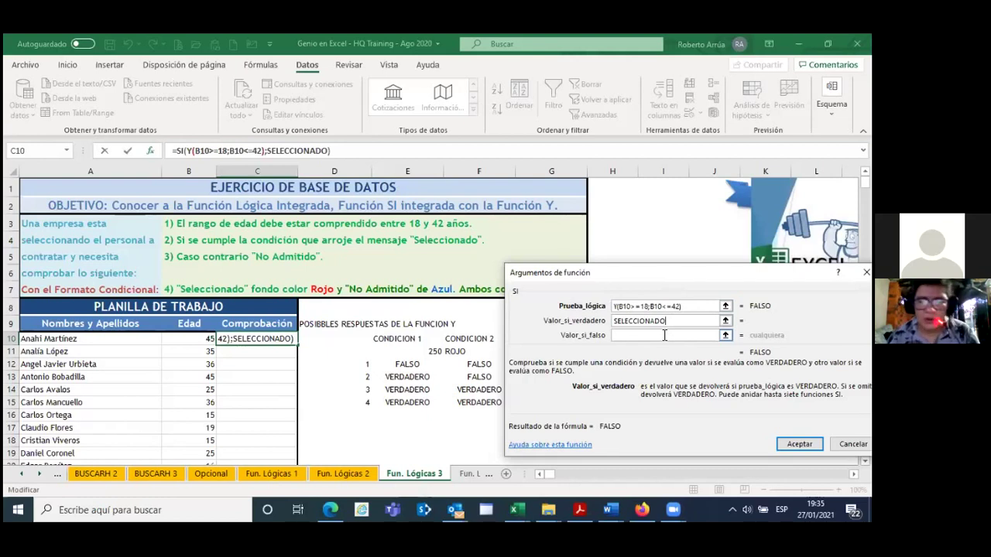
{"action": "left_click", "coordinate": [664, 335]}
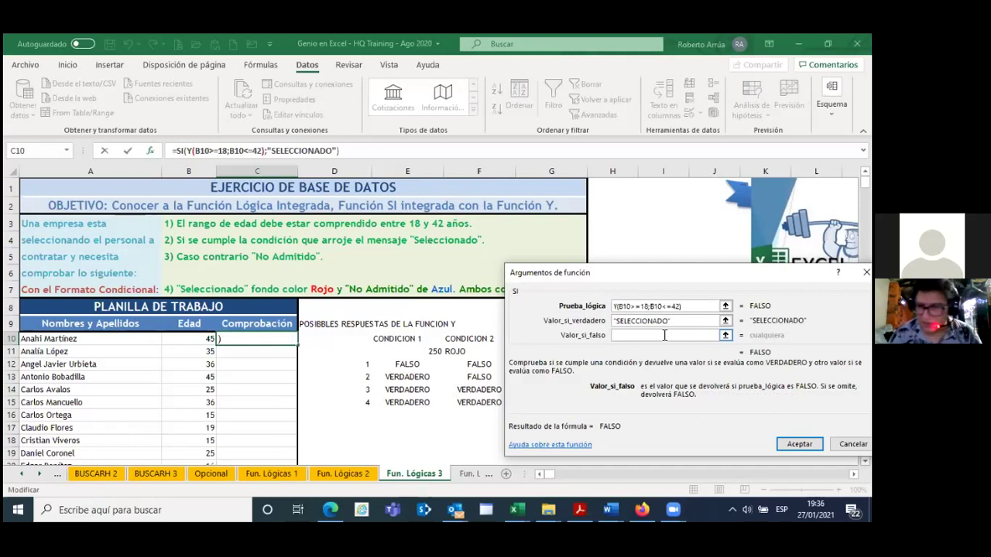
{"action": "type", "text": "NO"}
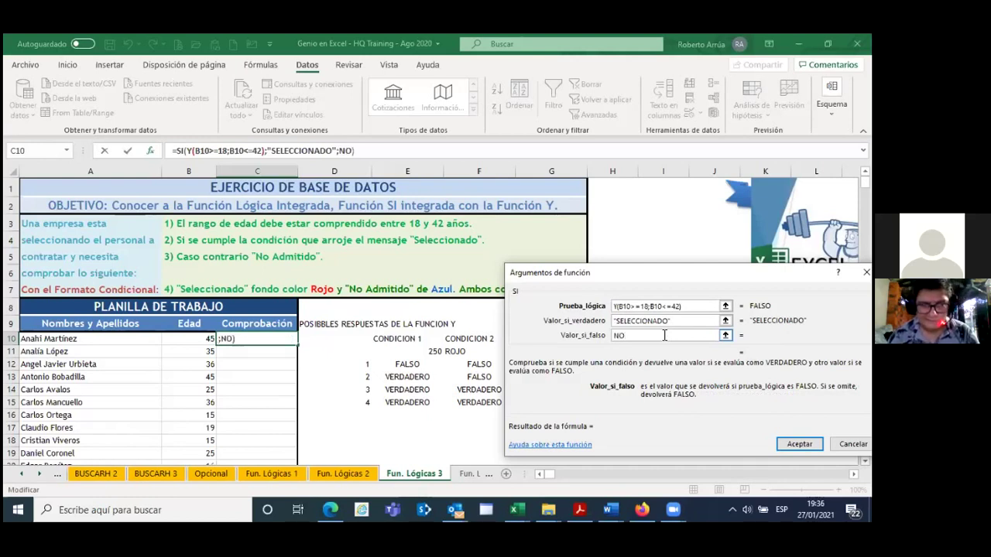
{"action": "type", "text": " ADMITIDO"}
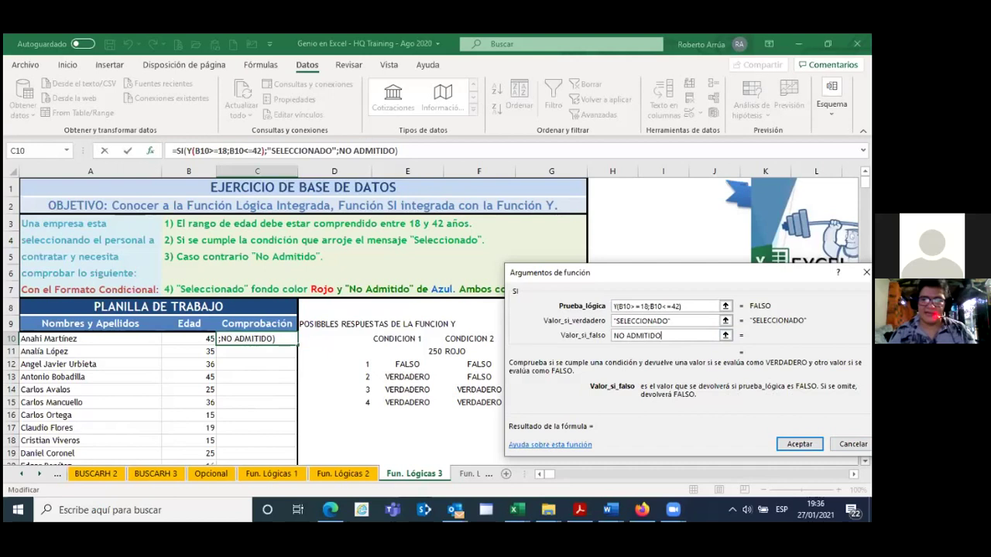
{"action": "left_click_drag", "start_coordinate": [620, 273], "coordinate": [597, 269]}
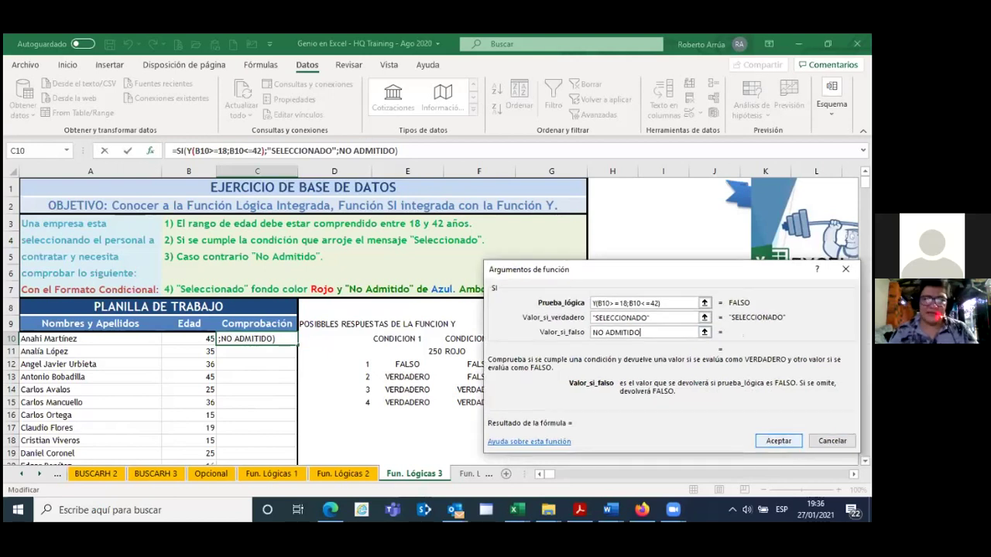
{"action": "key", "text": "Return"}
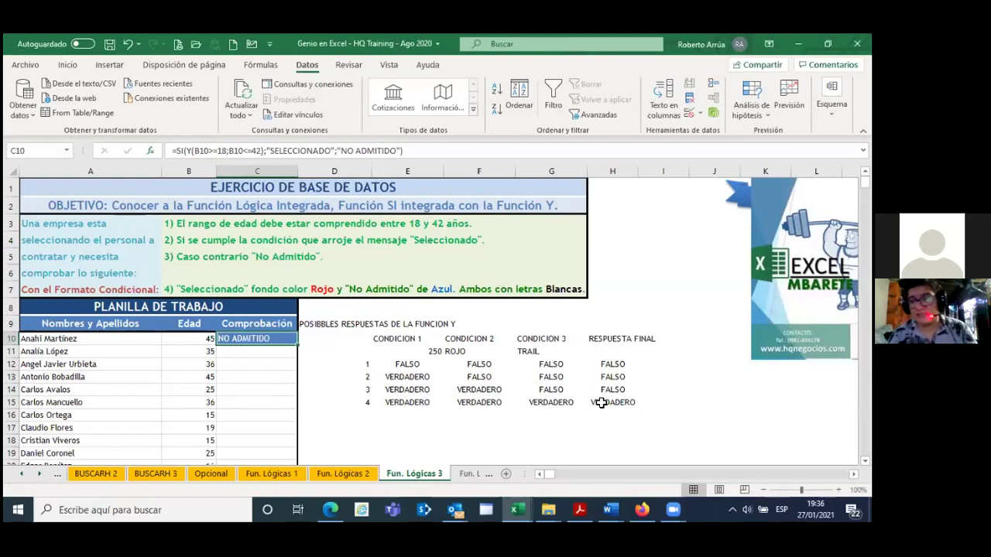
Step: Copy the C10 formula down the Comprobación column and scroll to check results
{"action": "double_click", "coordinate": [297, 344]}
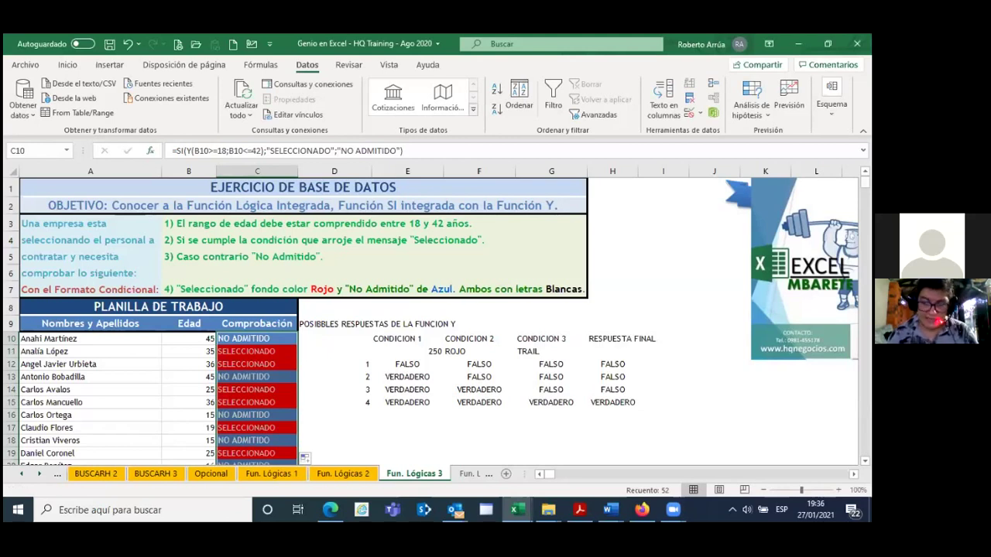
{"action": "mouse_move", "coordinate": [865, 183]}
{"action": "left_mouse_down"}
{"action": "mouse_move", "coordinate": [865, 211]}
{"action": "mouse_move", "coordinate": [865, 183]}
{"action": "left_mouse_up"}
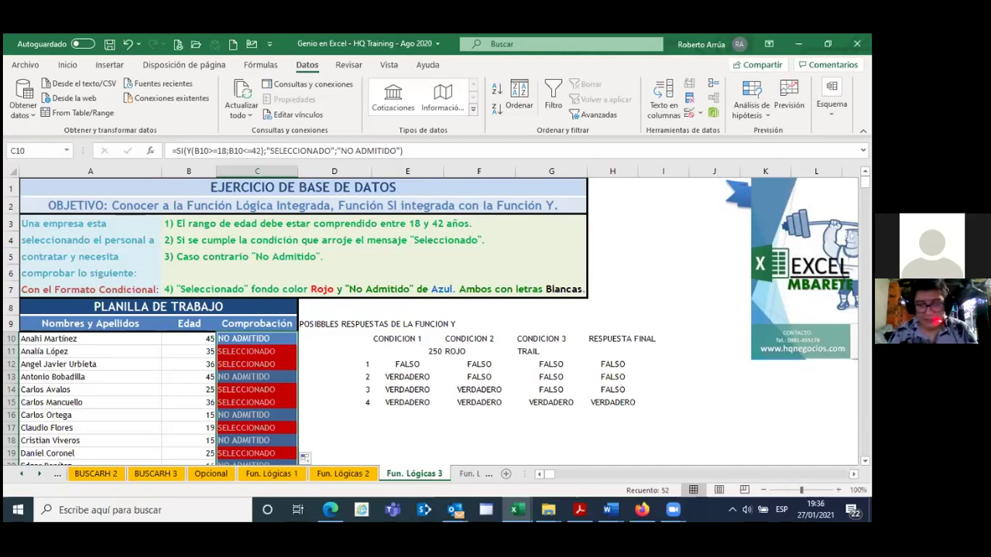
Step: Clear the conditional formatting rules from the selected Comprobación cells
{"action": "left_click", "coordinate": [68, 65]}
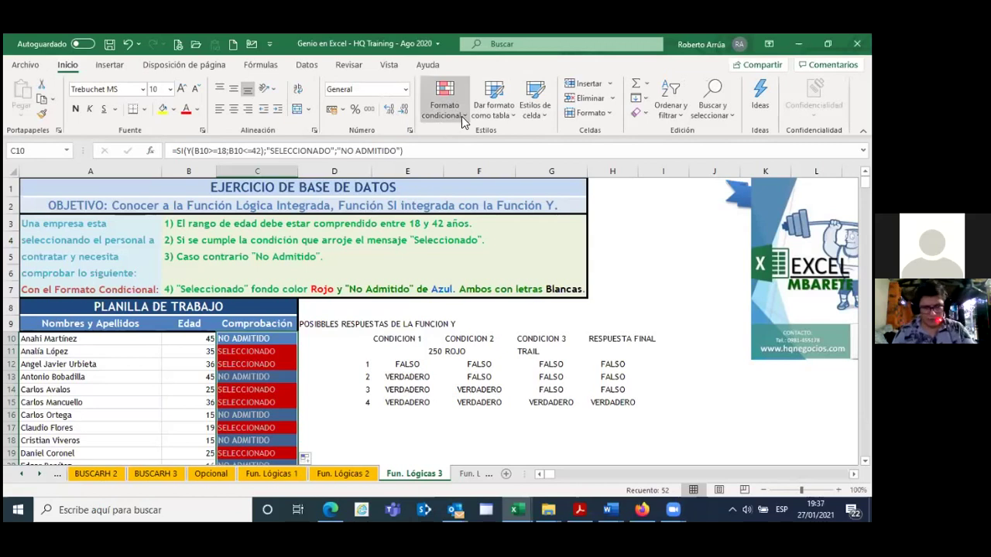
{"action": "left_click", "coordinate": [465, 122]}
{"action": "mouse_move", "coordinate": [466, 307]}
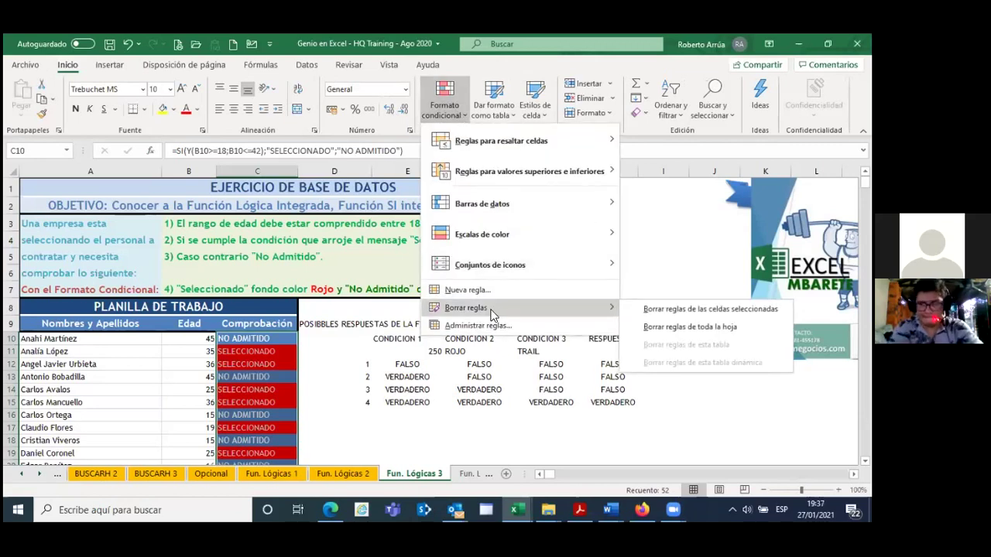
{"action": "left_click", "coordinate": [667, 310]}
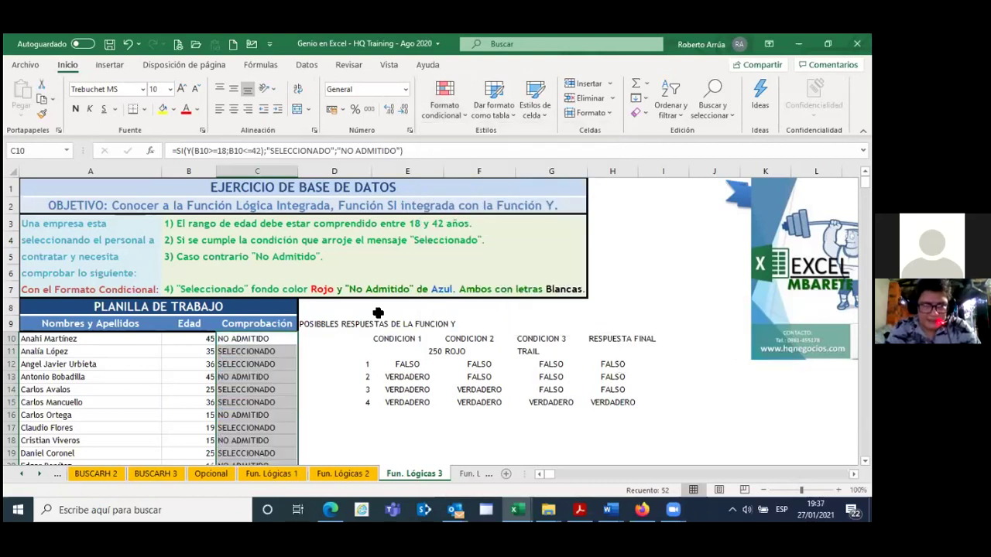
Step: Start a new conditional formatting rule for cells containing a value, with the operator 'igual a'
{"action": "left_click", "coordinate": [459, 117]}
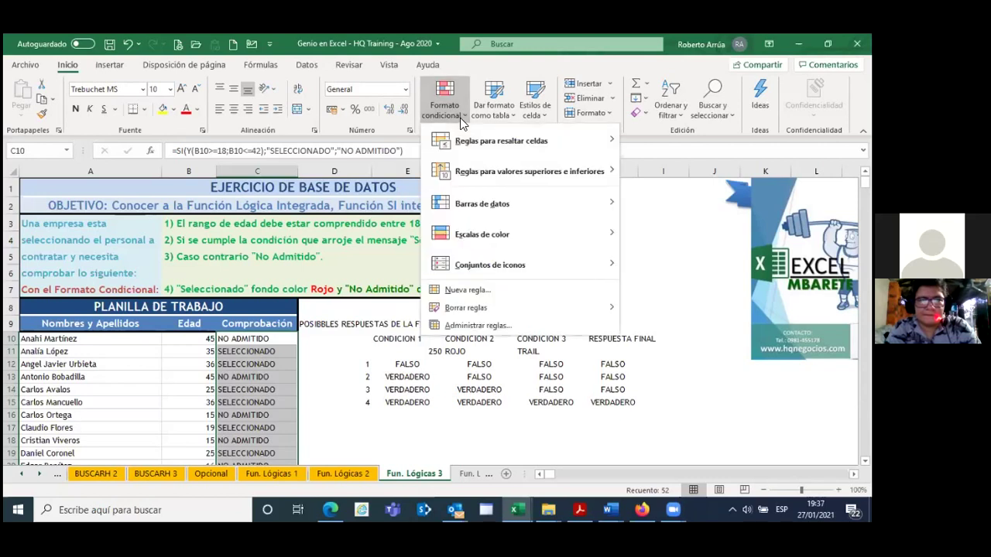
{"action": "left_click", "coordinate": [488, 291]}
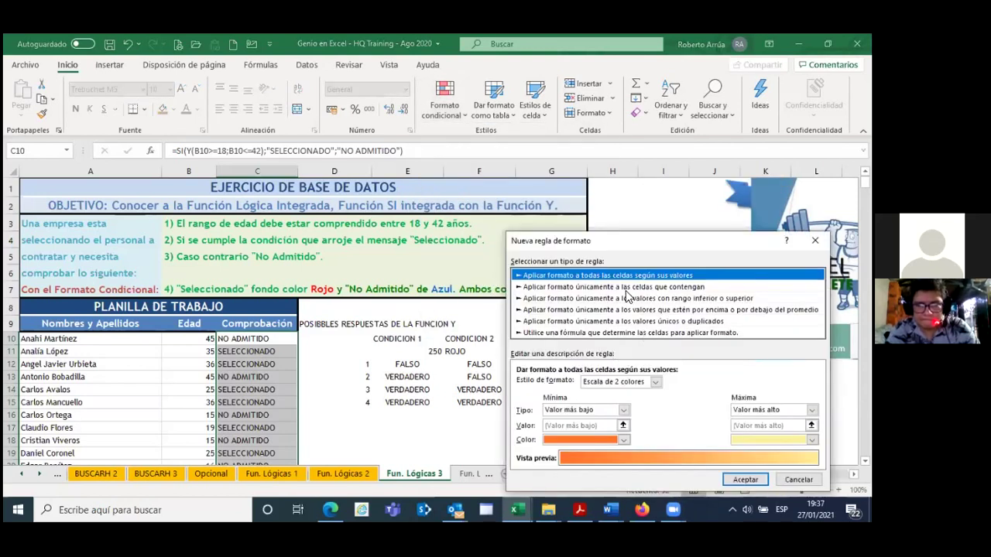
{"action": "left_click", "coordinate": [629, 287]}
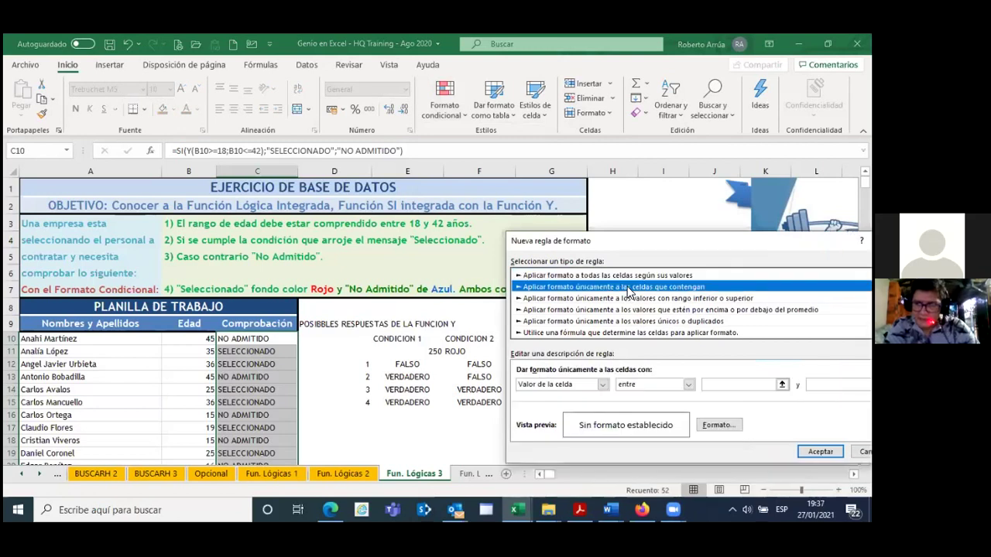
{"action": "left_click", "coordinate": [688, 385]}
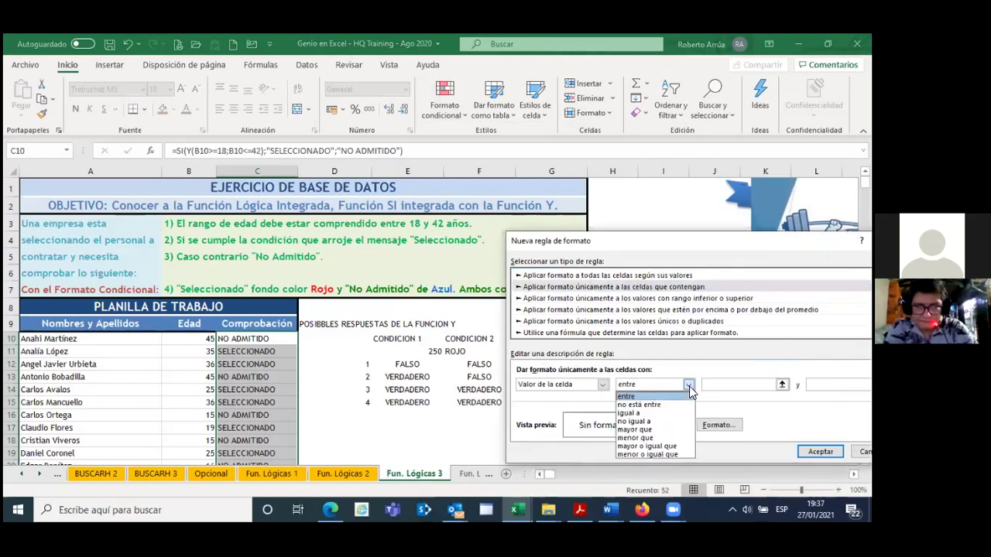
{"action": "left_click", "coordinate": [647, 413]}
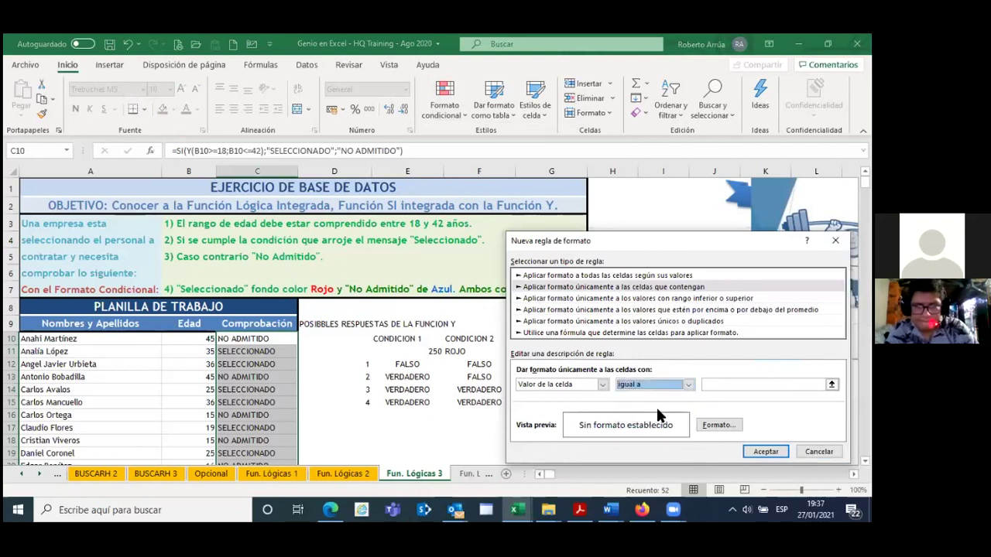
Step: In the rule's Formato de celdas settings, make the text bold (Negrita)
{"action": "left_click", "coordinate": [728, 426]}
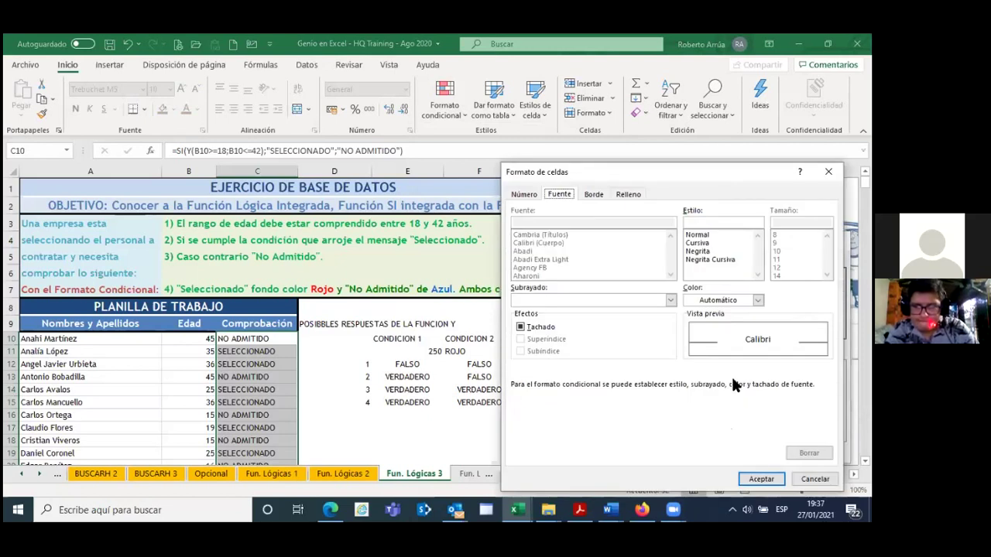
{"action": "left_click", "coordinate": [708, 252]}
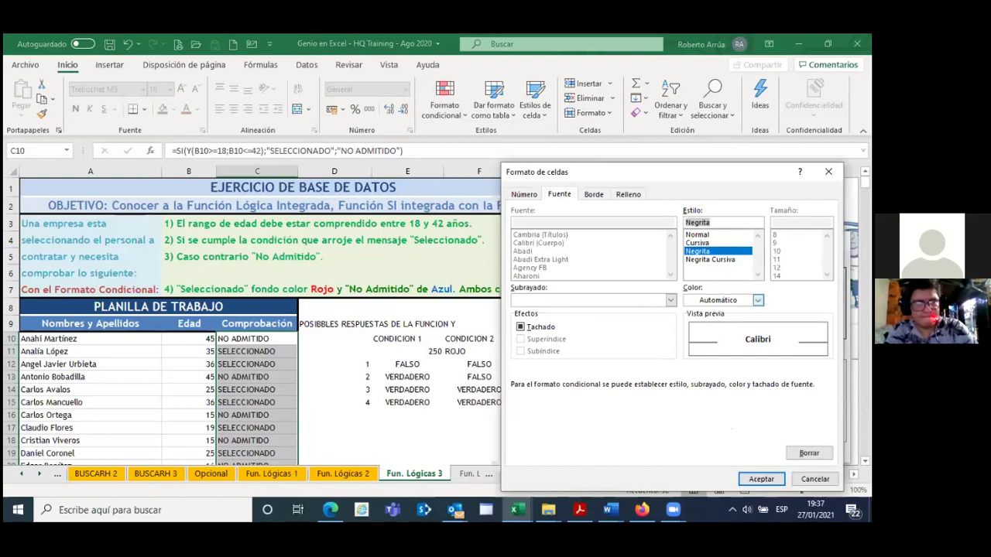
{"action": "left_click", "coordinate": [758, 299]}
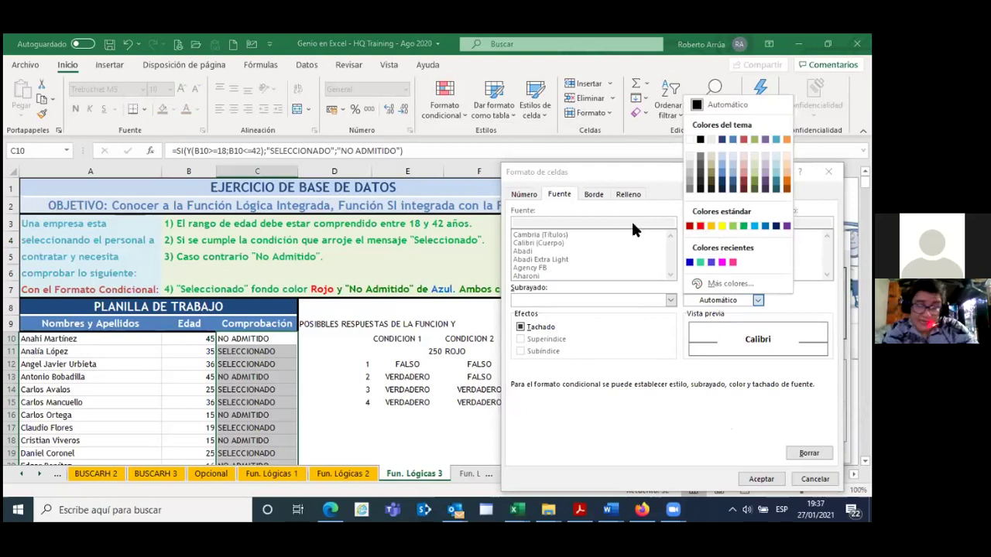
Step: Give the rule's format the standard red cell fill and confirm it
{"action": "left_click", "coordinate": [639, 411]}
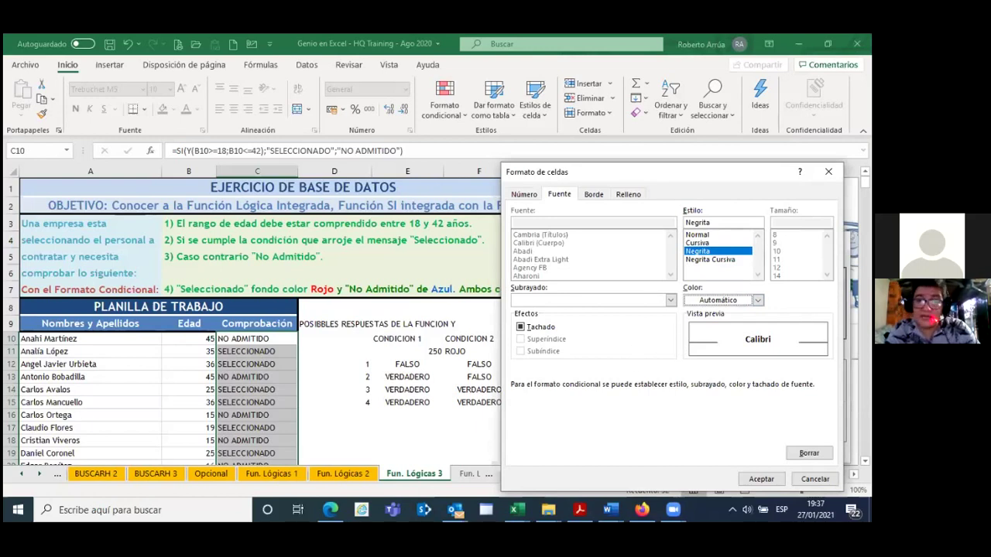
{"action": "left_click", "coordinate": [758, 301]}
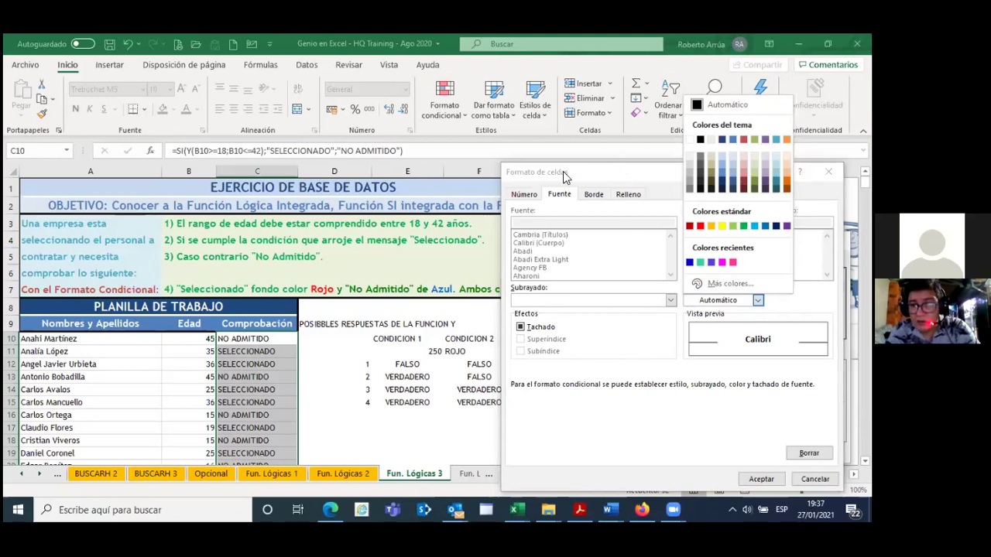
{"action": "left_click_drag", "start_coordinate": [564, 176], "coordinate": [414, 193]}
{"action": "left_click", "coordinate": [609, 318]}
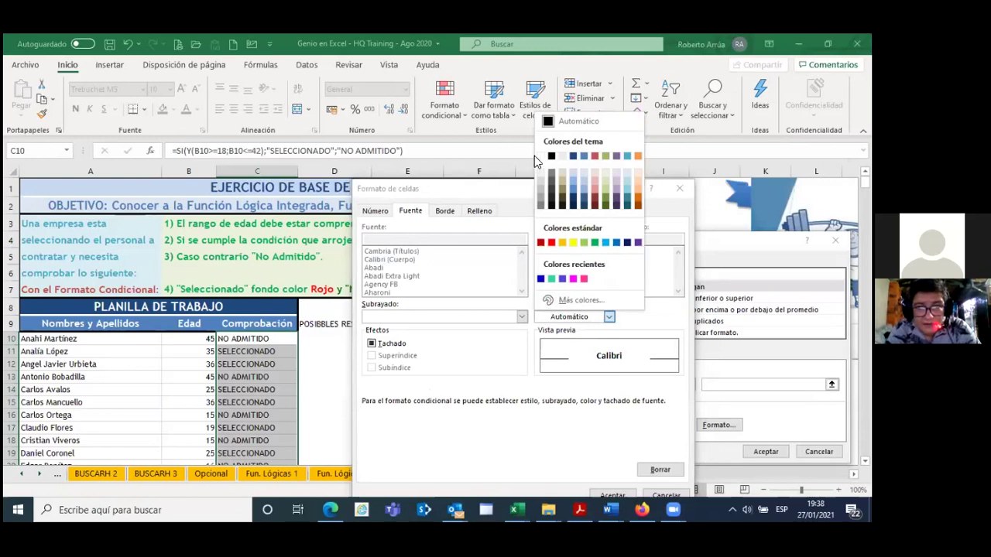
{"action": "left_click", "coordinate": [540, 157]}
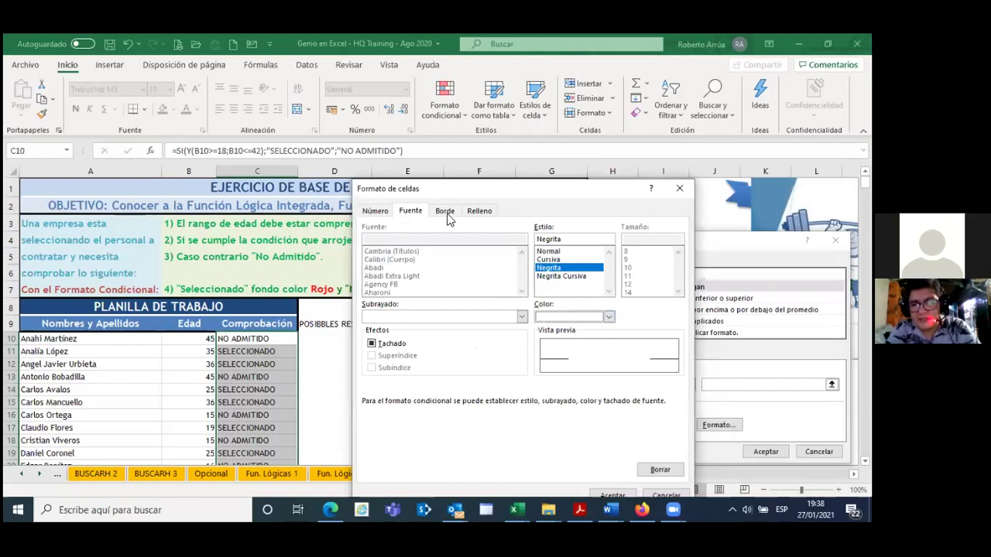
{"action": "left_click", "coordinate": [480, 210]}
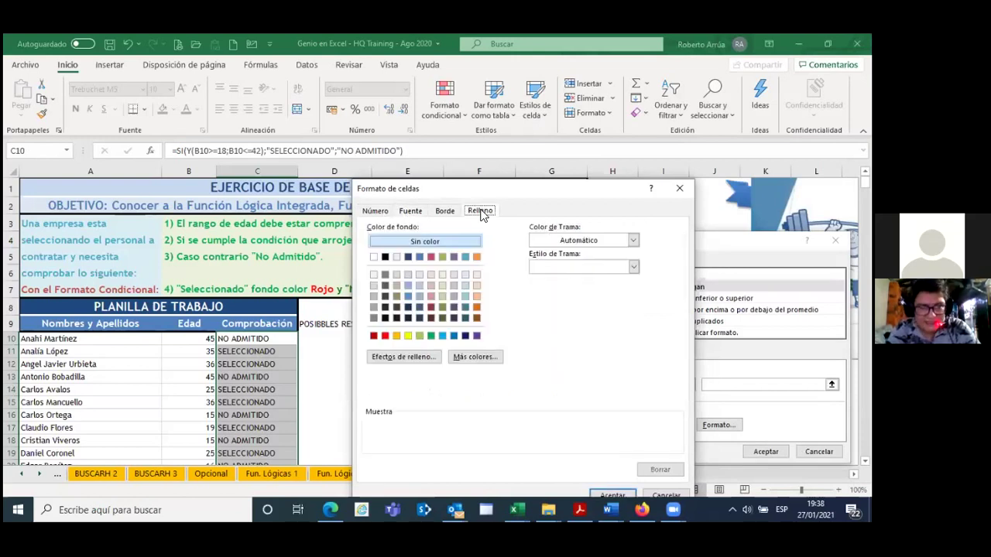
{"action": "left_click", "coordinate": [384, 336]}
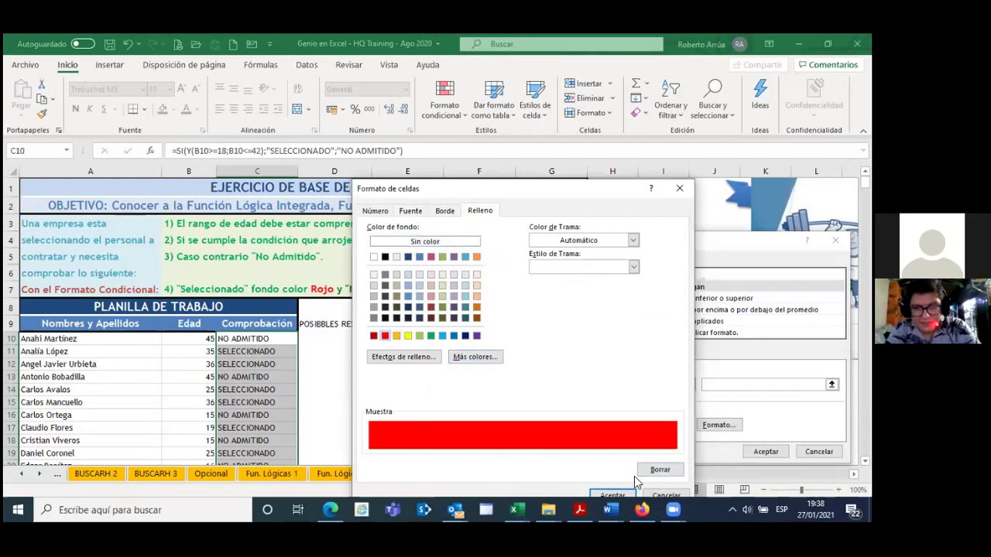
{"action": "left_click", "coordinate": [612, 496]}
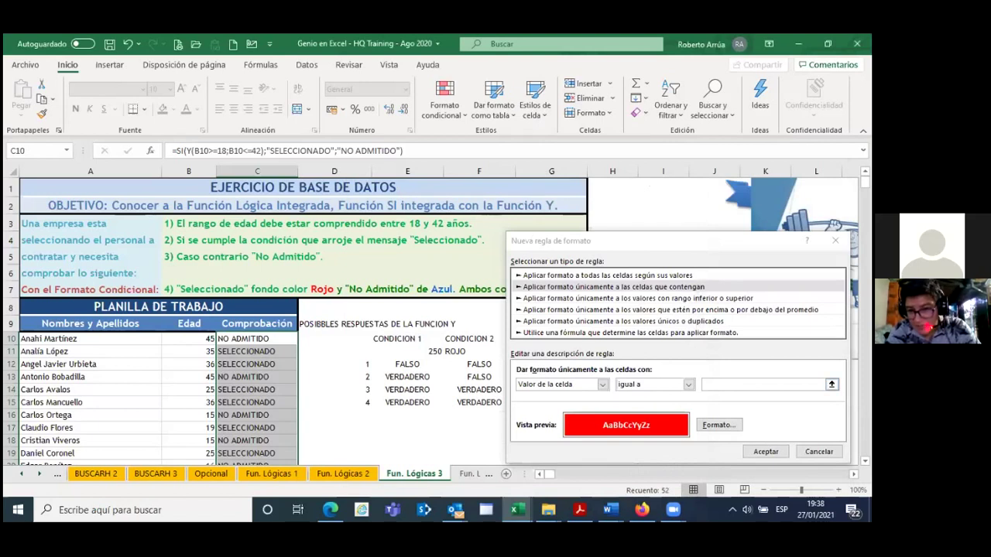
Step: Set the rule's comparison value to =$C$10 (NO ADMITIDO) and apply it to the Comprobación column
{"action": "left_click", "coordinate": [765, 451]}
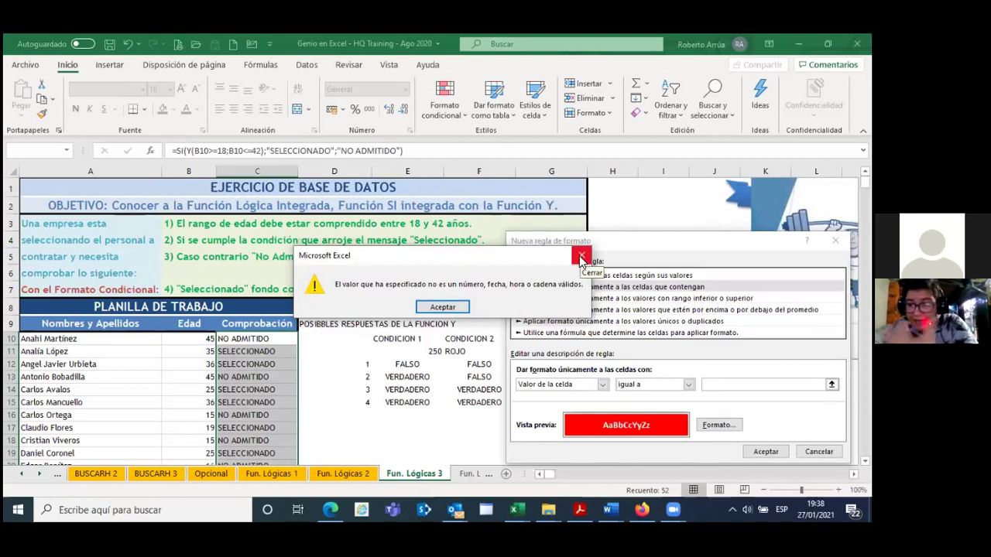
{"action": "left_click", "coordinate": [442, 307]}
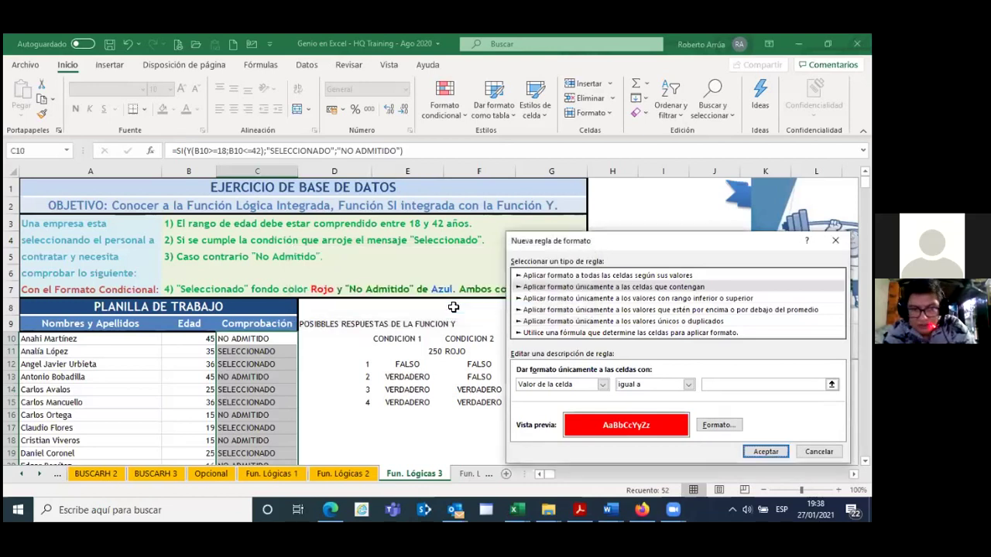
{"action": "left_click", "coordinate": [688, 385]}
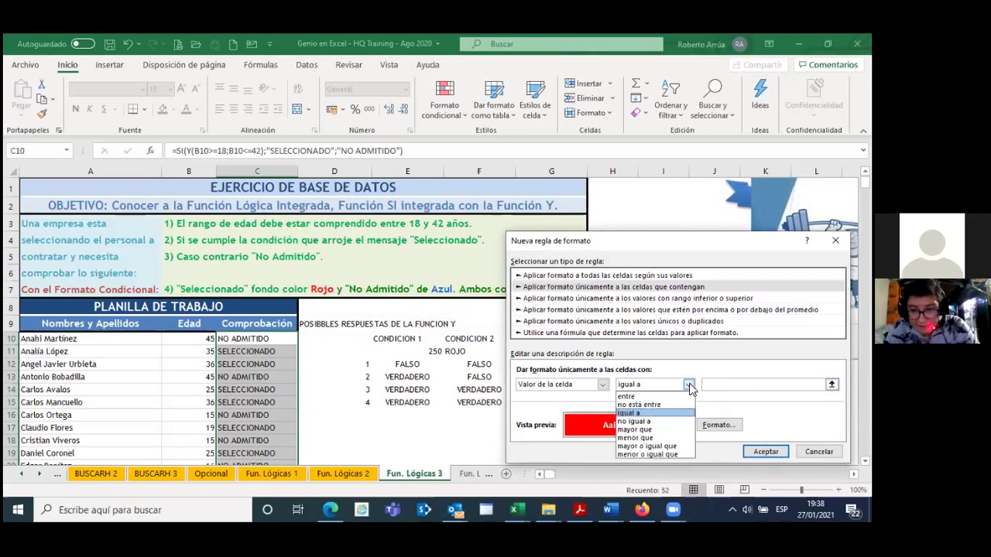
{"action": "left_click", "coordinate": [689, 385]}
{"action": "left_click", "coordinate": [735, 389]}
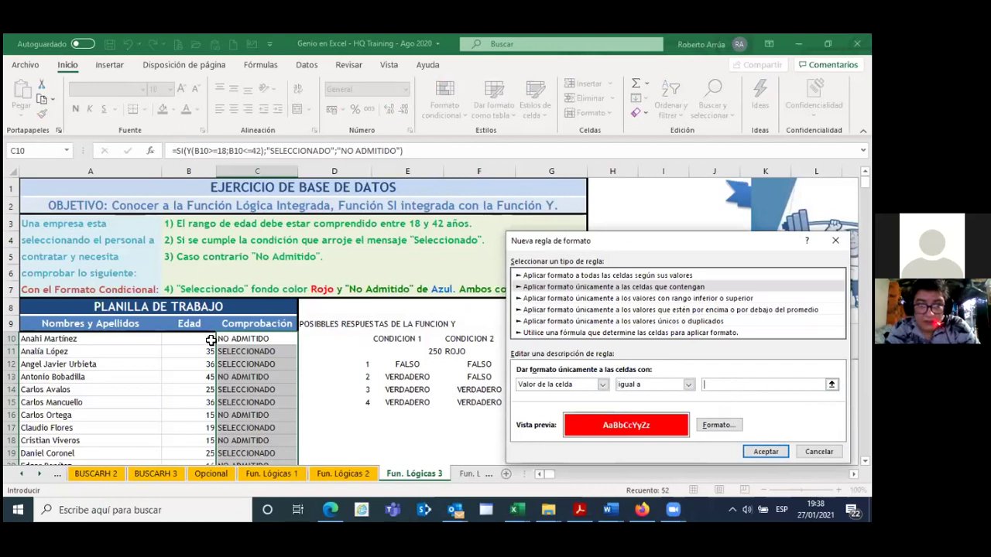
{"action": "left_click", "coordinate": [225, 339]}
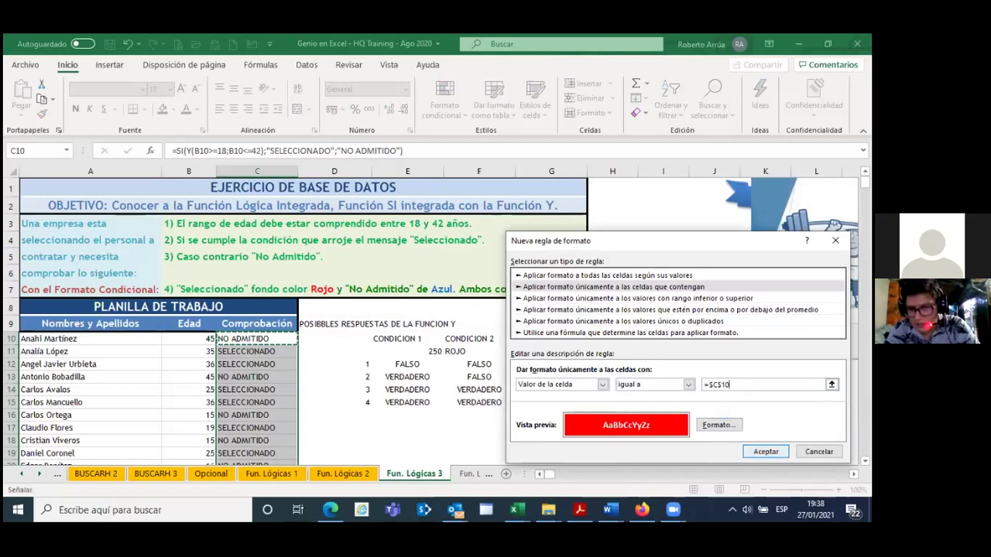
{"action": "left_click", "coordinate": [765, 451]}
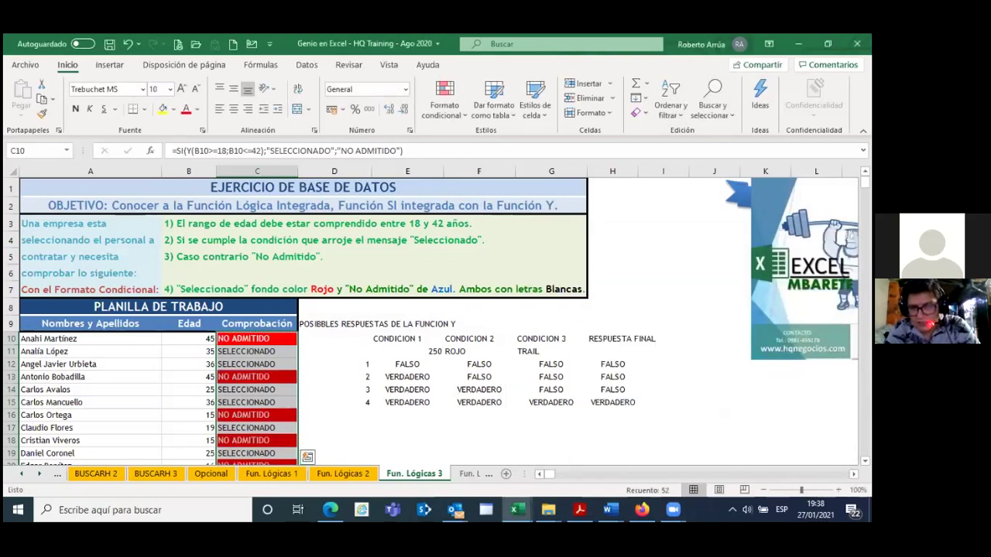
Step: Start a second rule for cells with value equal to =$C$11 (SELECCIONADO)
{"action": "left_click", "coordinate": [464, 116]}
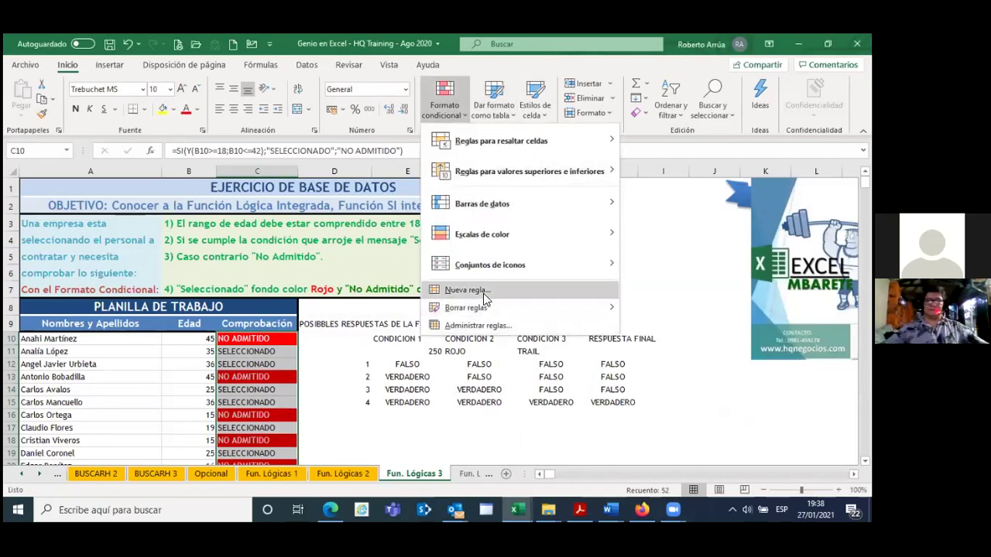
{"action": "left_click", "coordinate": [469, 290]}
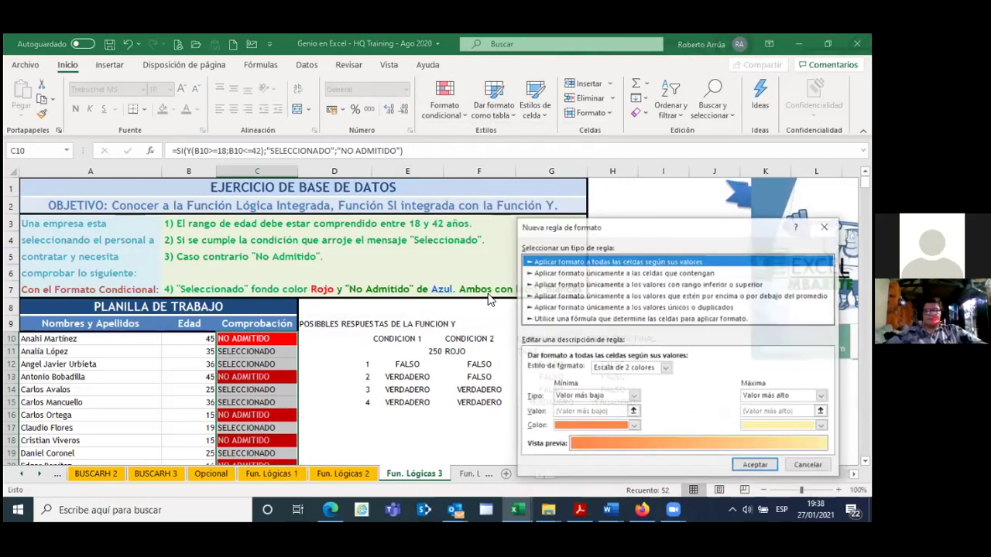
{"action": "left_click", "coordinate": [693, 285]}
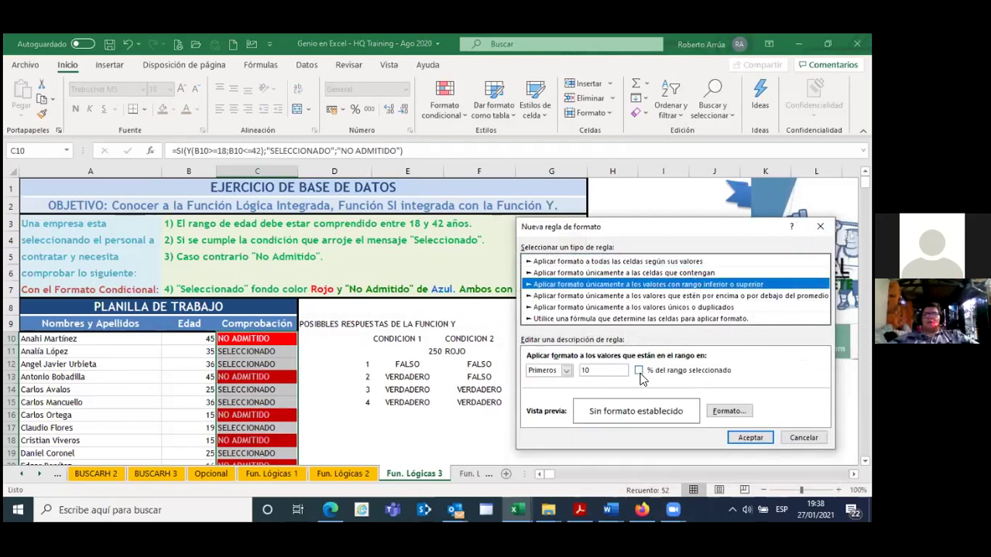
{"action": "left_click", "coordinate": [642, 275]}
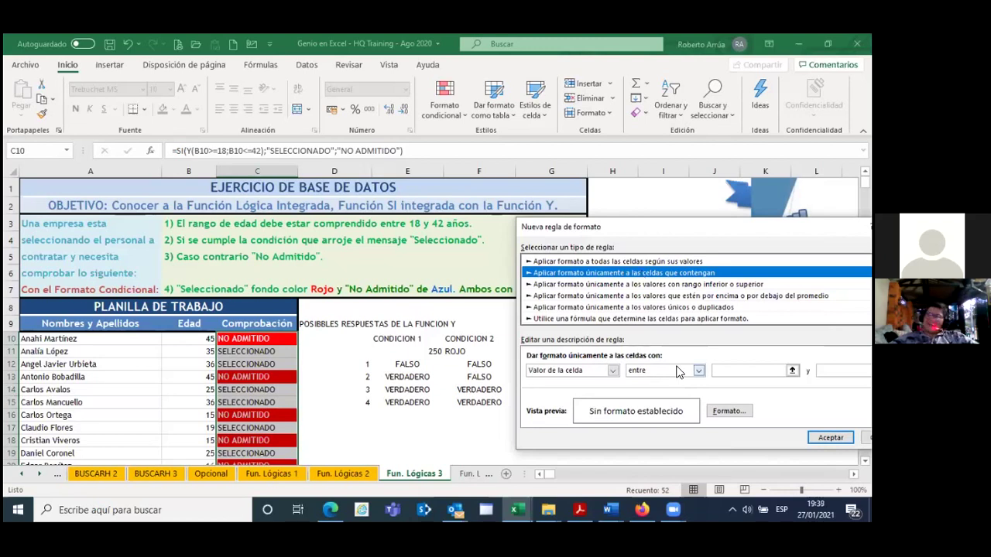
{"action": "left_click", "coordinate": [726, 413]}
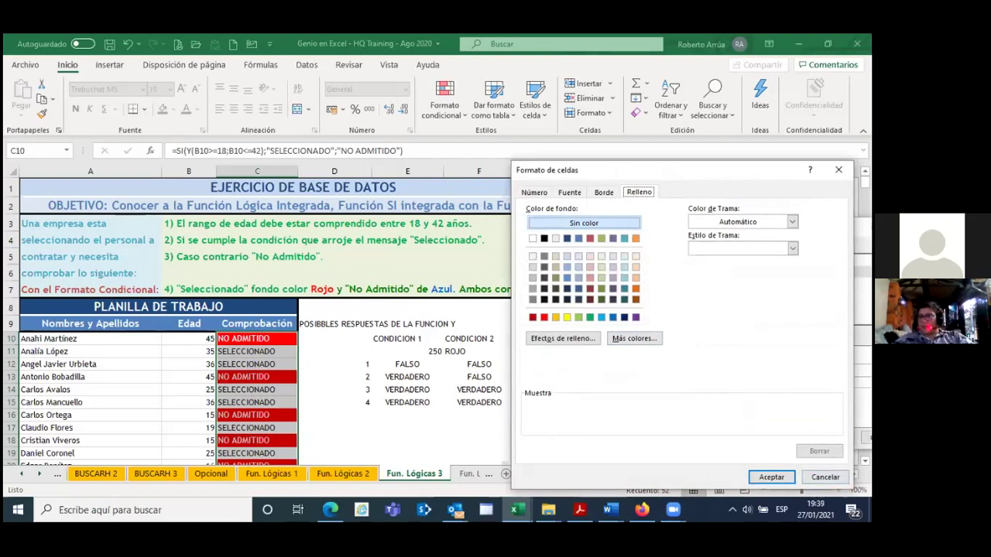
{"action": "left_click", "coordinate": [825, 477]}
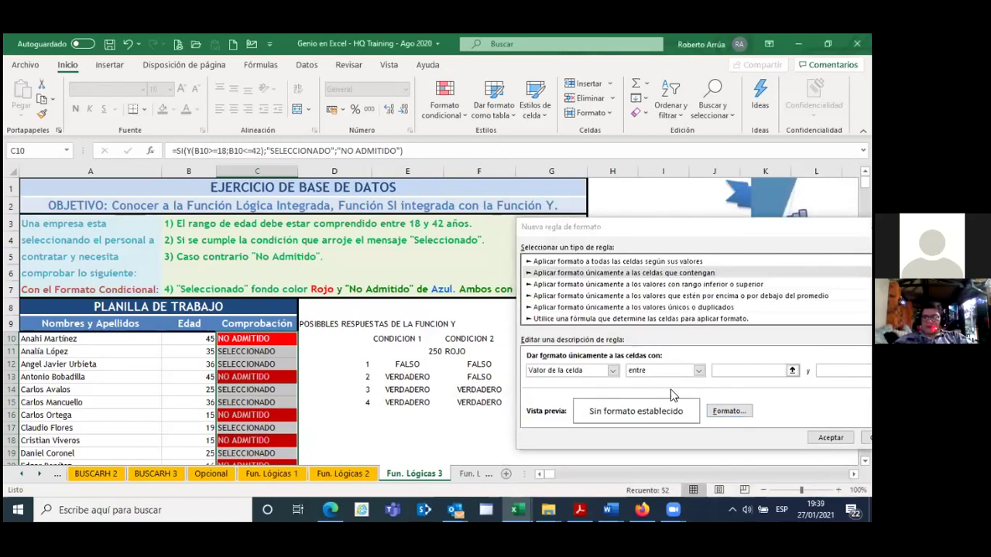
{"action": "left_click", "coordinate": [700, 371]}
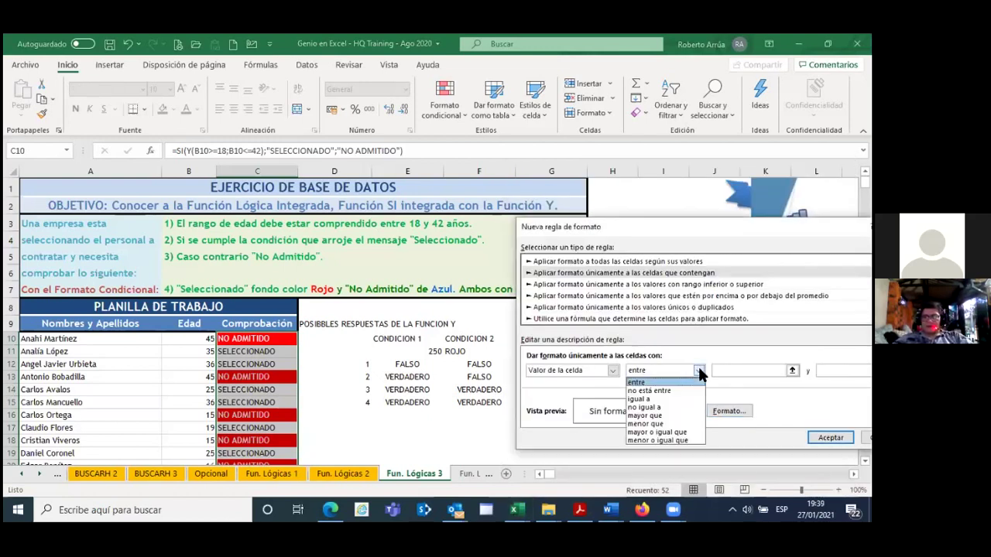
{"action": "left_click", "coordinate": [660, 403]}
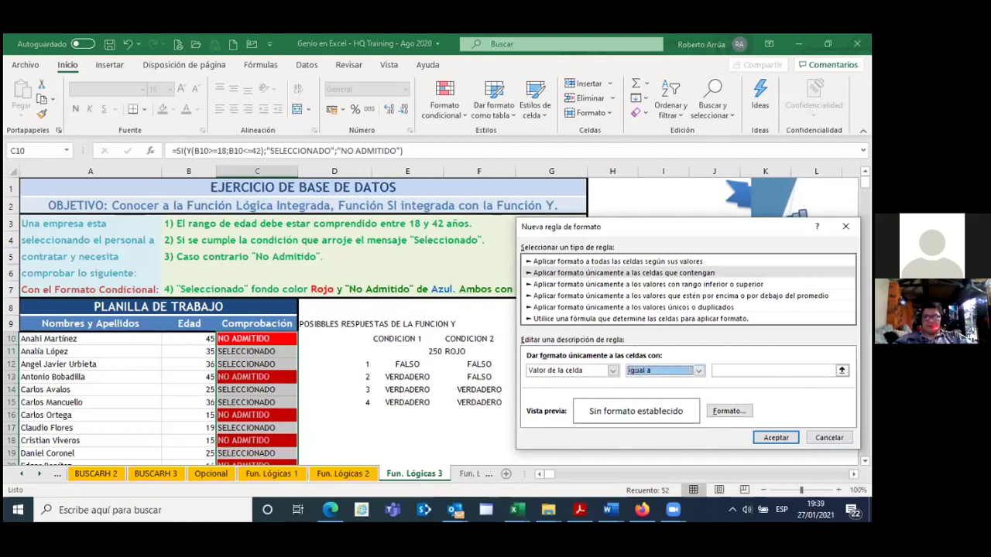
{"action": "left_click", "coordinate": [728, 411]}
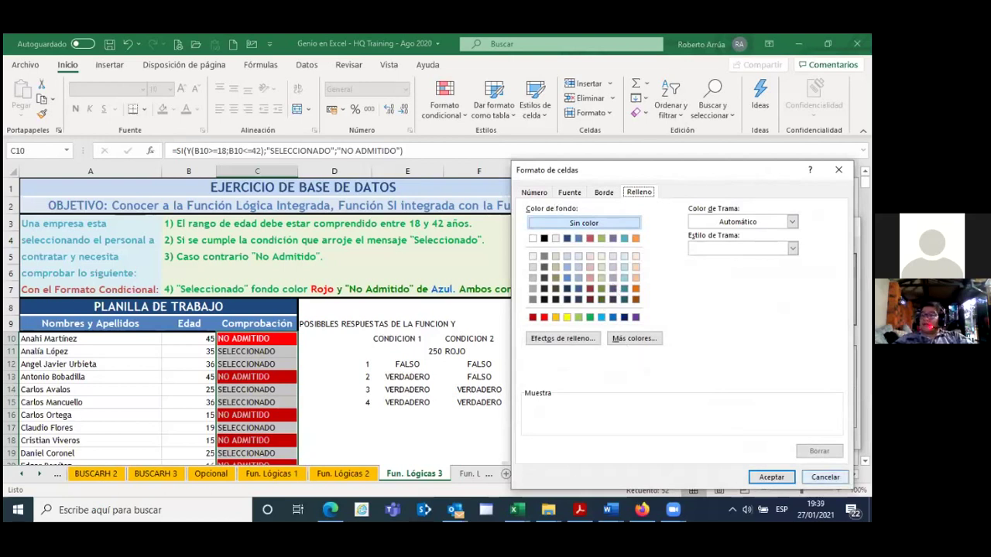
{"action": "left_click", "coordinate": [825, 477]}
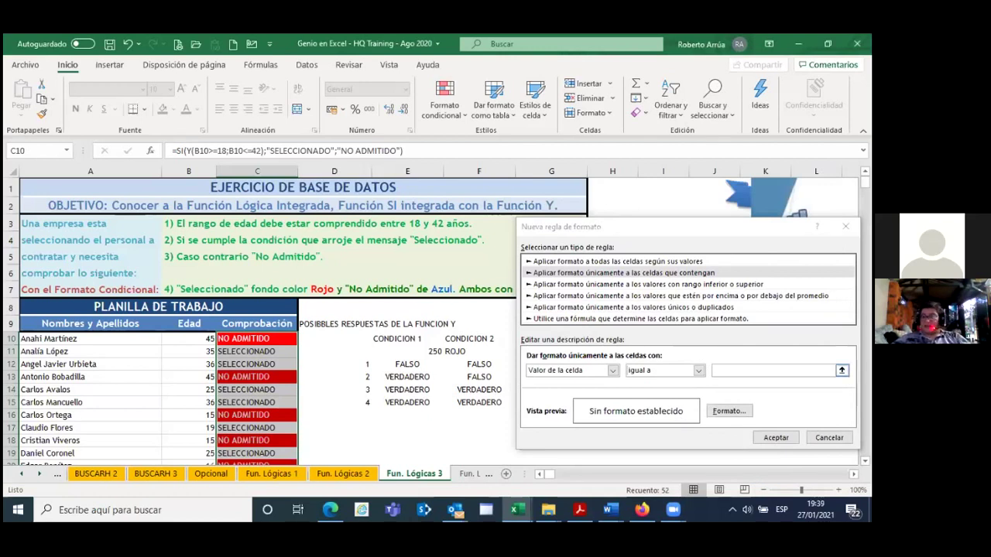
{"action": "left_click", "coordinate": [714, 370]}
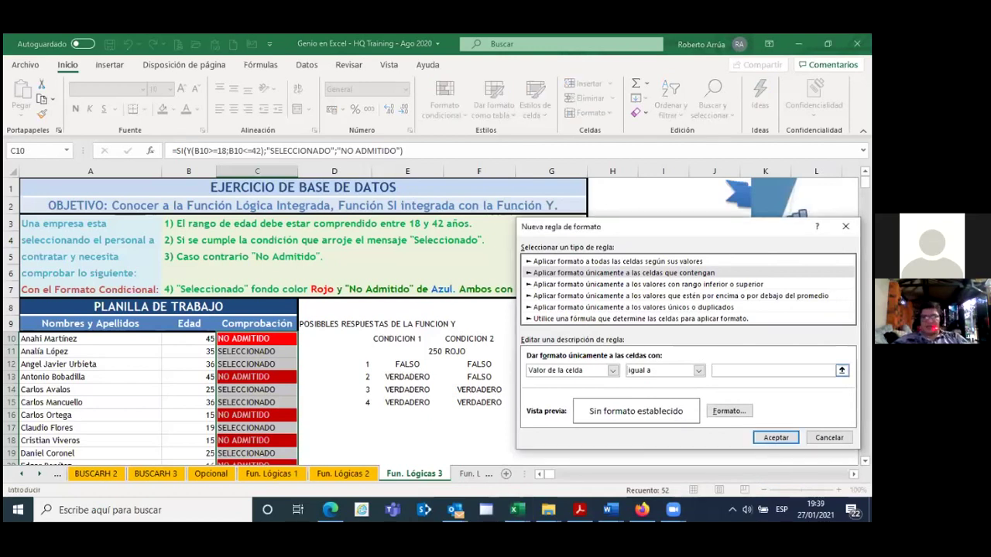
{"action": "left_click", "coordinate": [289, 353]}
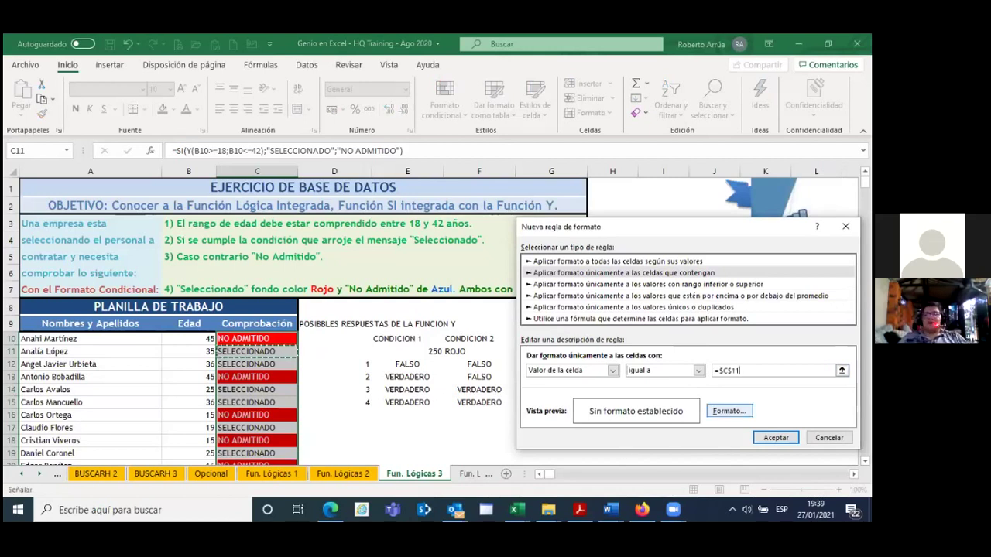
Step: Give the SELECCIONADO rule a dark blue fill with bold white font, and apply it
{"action": "left_click", "coordinate": [731, 411]}
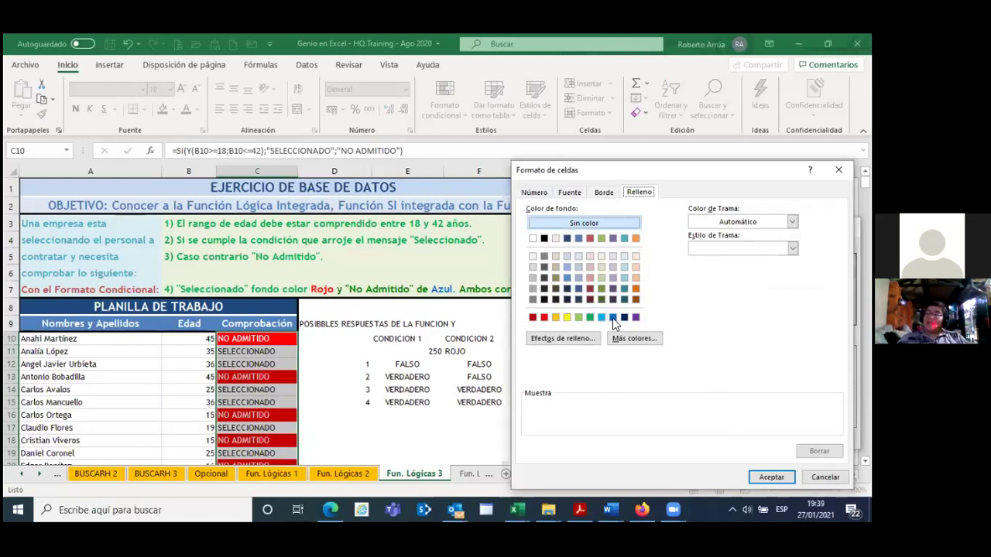
{"action": "left_click", "coordinate": [613, 318]}
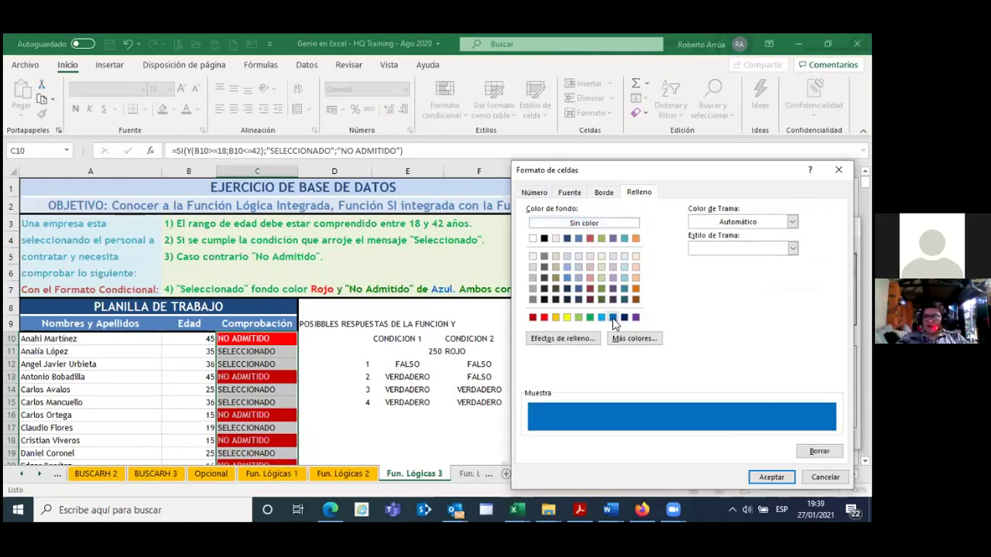
{"action": "left_click", "coordinate": [566, 193]}
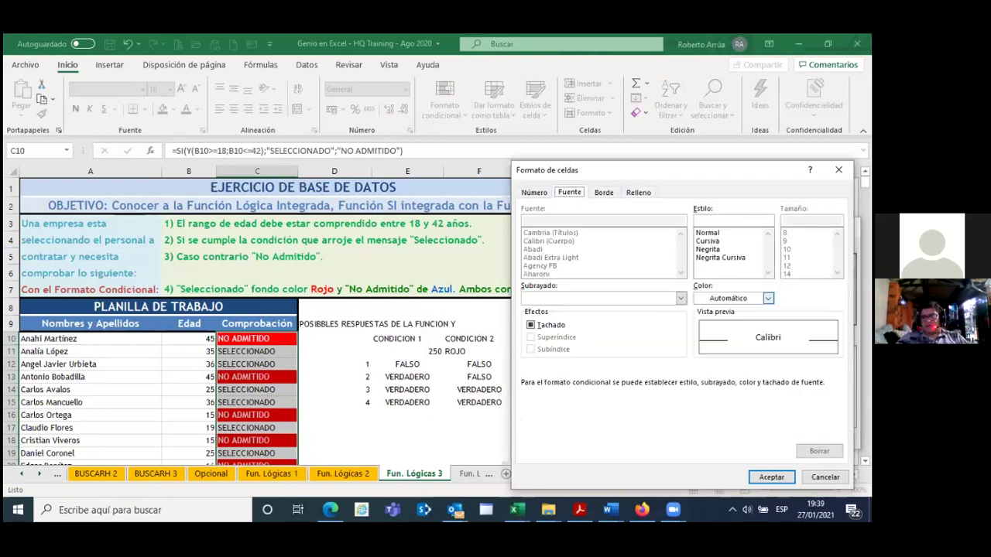
{"action": "left_click", "coordinate": [767, 298]}
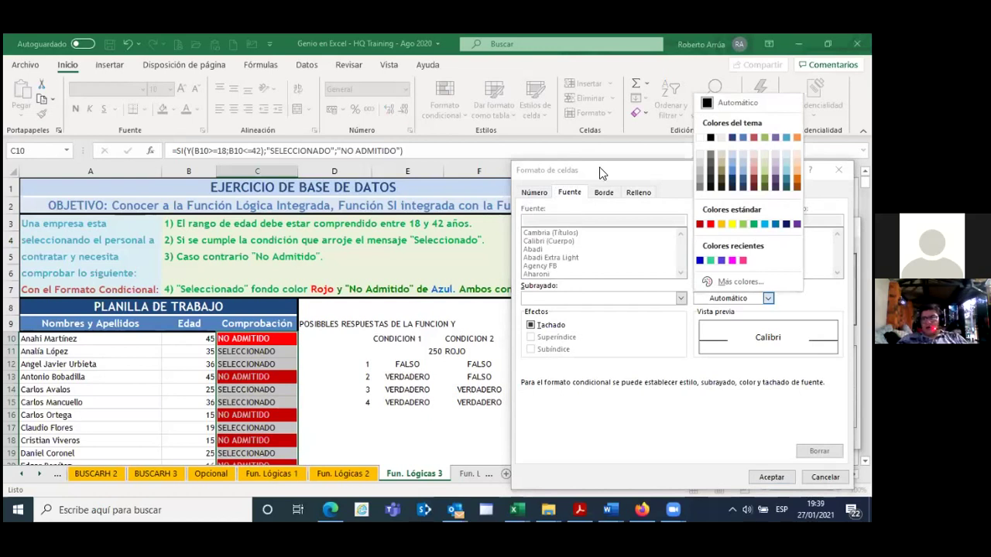
{"action": "left_click_drag", "start_coordinate": [602, 173], "coordinate": [509, 226]}
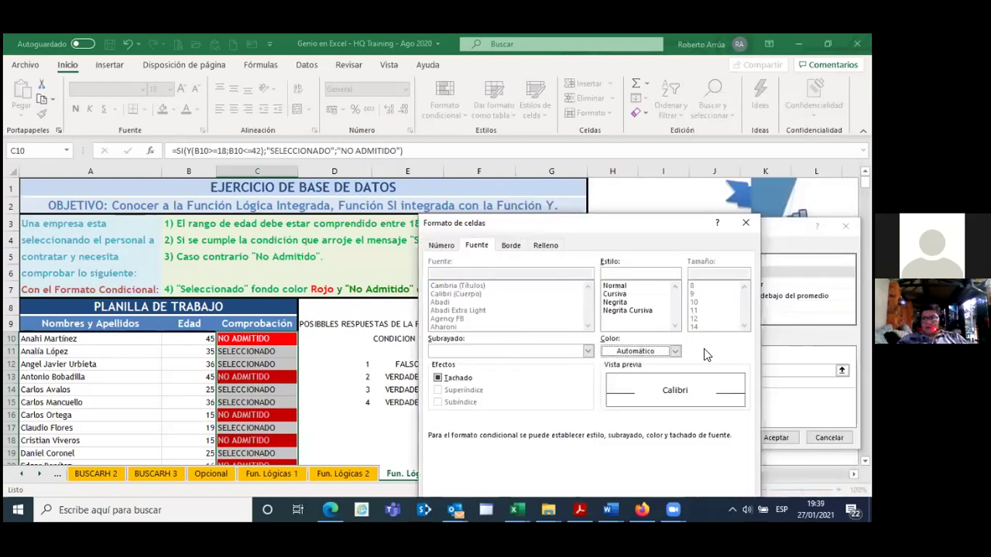
{"action": "left_click", "coordinate": [675, 351]}
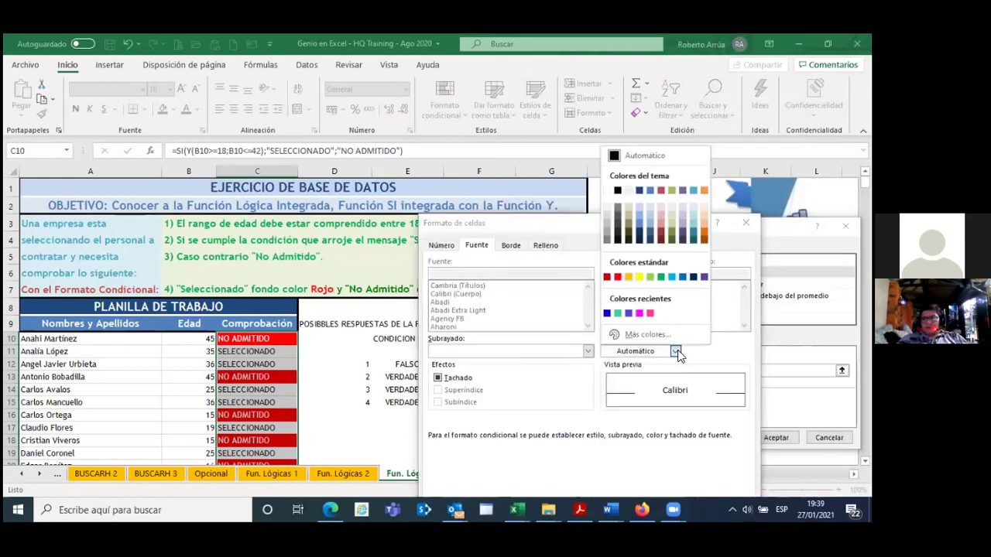
{"action": "left_click", "coordinate": [607, 191]}
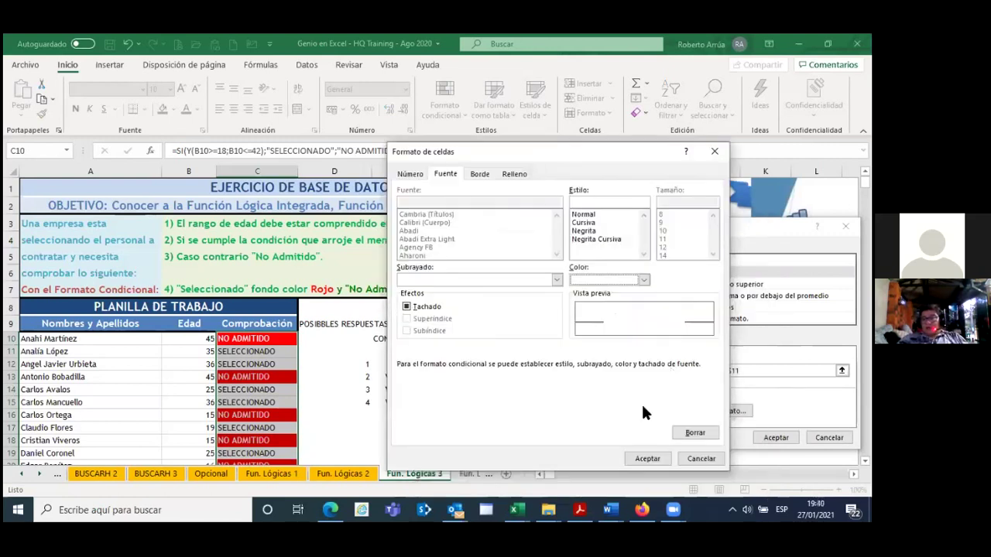
{"action": "left_click", "coordinate": [593, 231]}
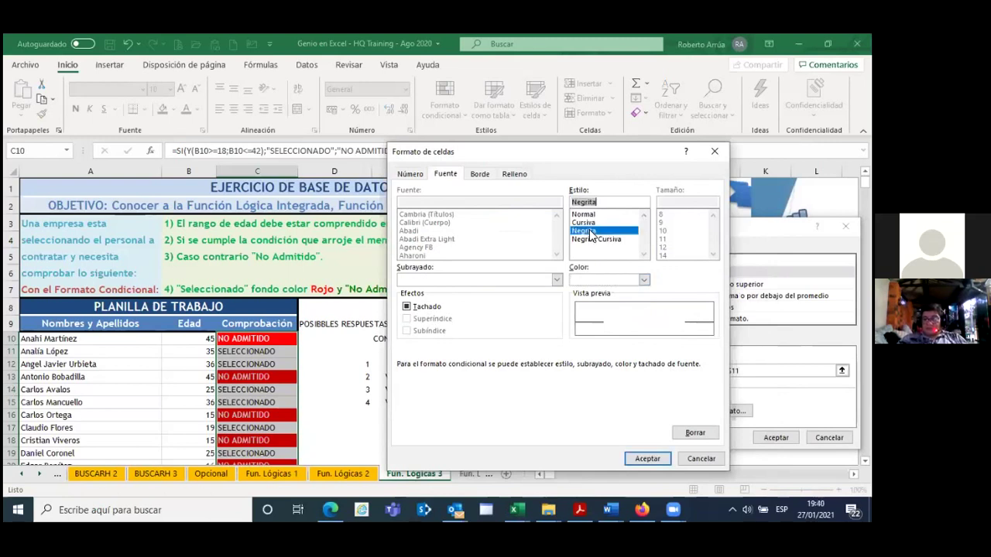
{"action": "left_click", "coordinate": [645, 458]}
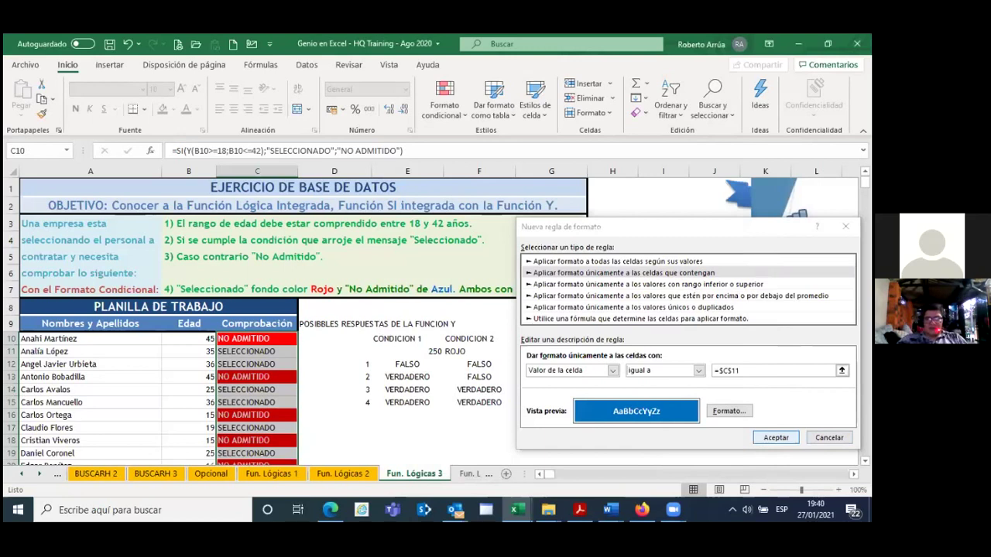
{"action": "key", "text": "Return"}
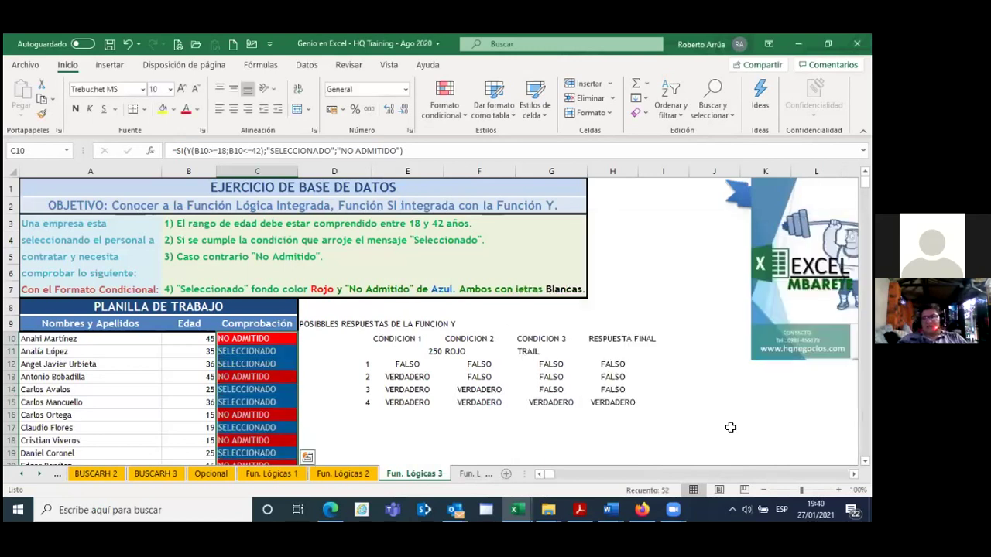
Step: Colour the Fun. Lógicas 3 sheet tab yellow, then flip to Fun. Lógicas 4 and back
{"action": "left_click", "coordinate": [730, 427]}
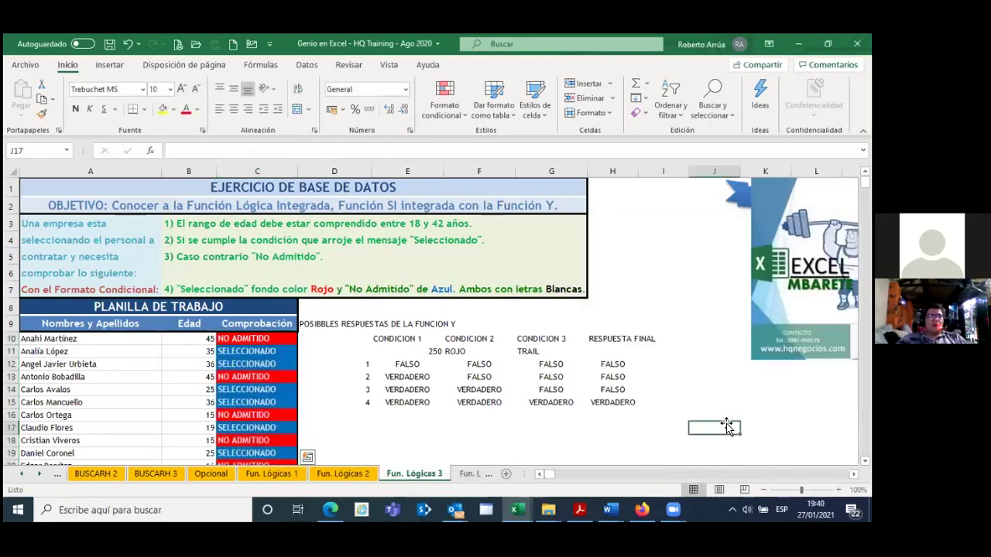
{"action": "right_click", "coordinate": [425, 476]}
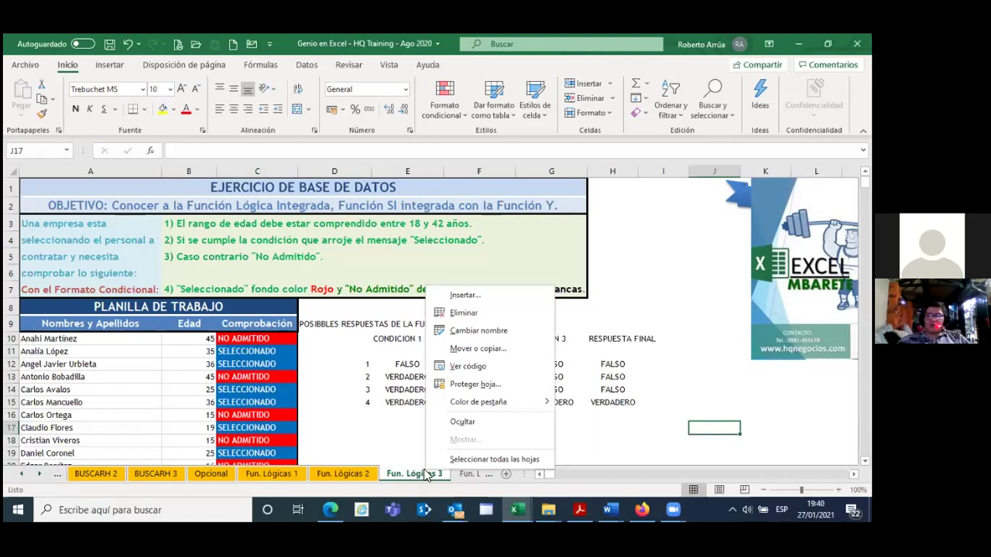
{"action": "mouse_move", "coordinate": [478, 402]}
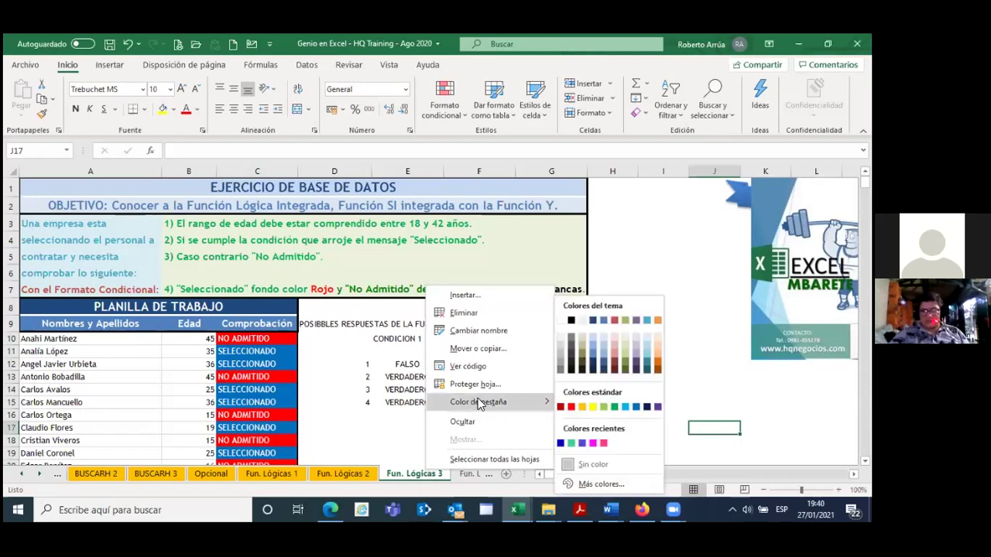
{"action": "left_click", "coordinate": [585, 408]}
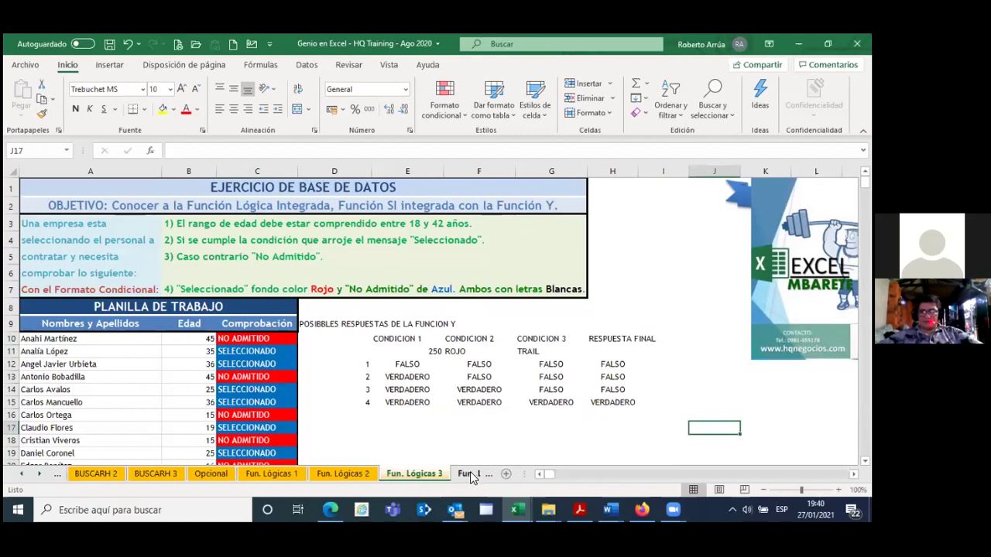
{"action": "left_click", "coordinate": [469, 473]}
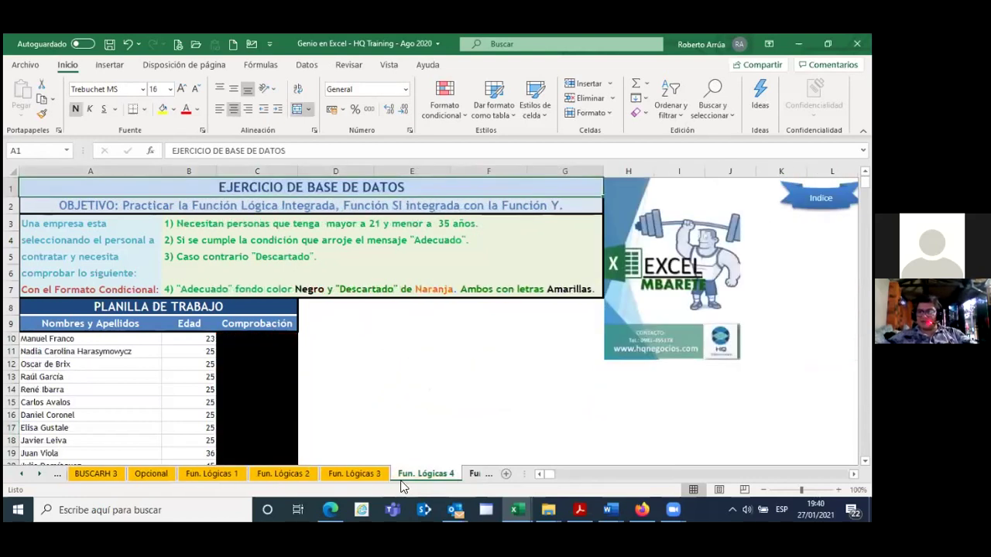
{"action": "left_click", "coordinate": [368, 474]}
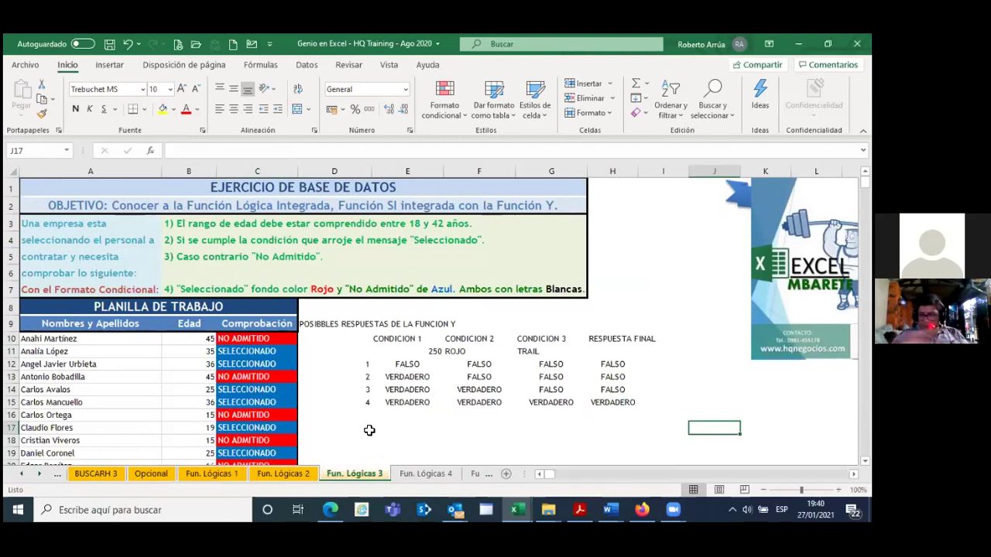
Step: Copy the possible-answers truth table D9:H15
{"action": "left_click_drag", "start_coordinate": [350, 327], "coordinate": [616, 402]}
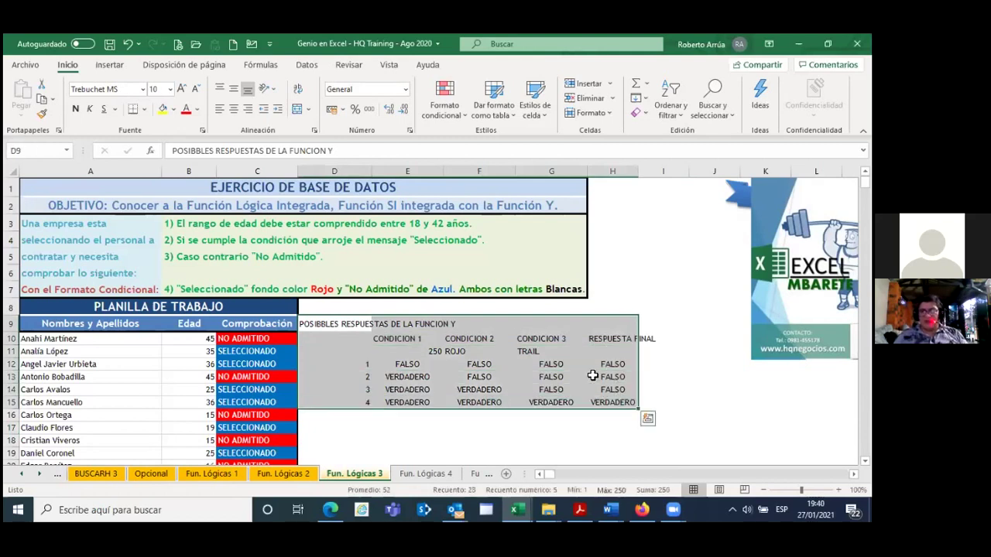
{"action": "right_click", "coordinate": [593, 369]}
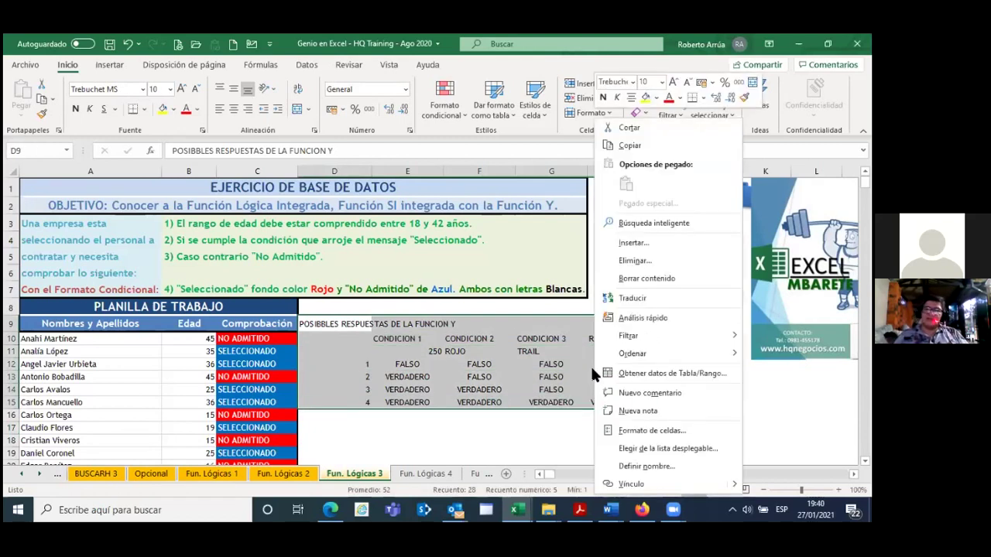
{"action": "left_click", "coordinate": [636, 145]}
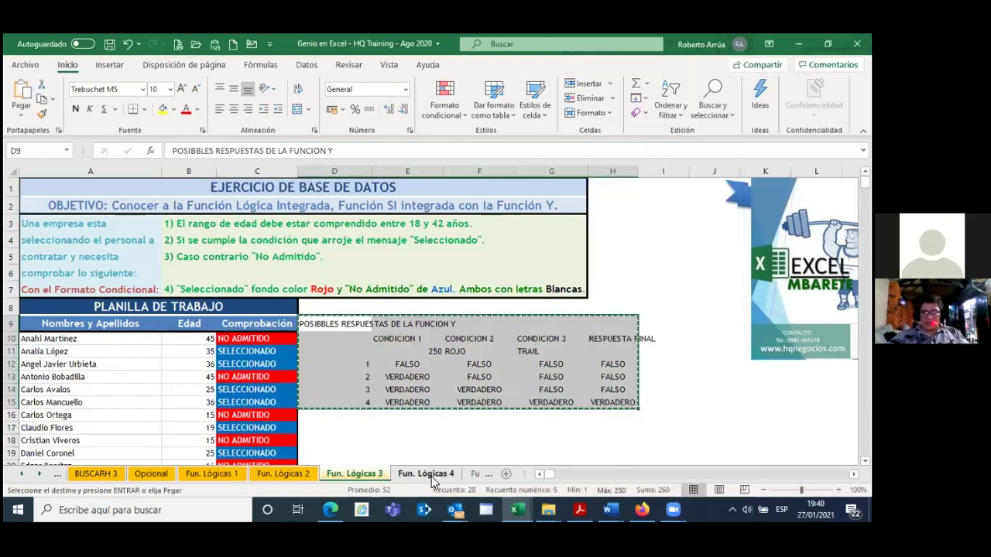
Step: Paste the truth table at E14 on Fun. Lógicas 5, then go to Fun. Lógicas 4
{"action": "left_click", "coordinate": [490, 477]}
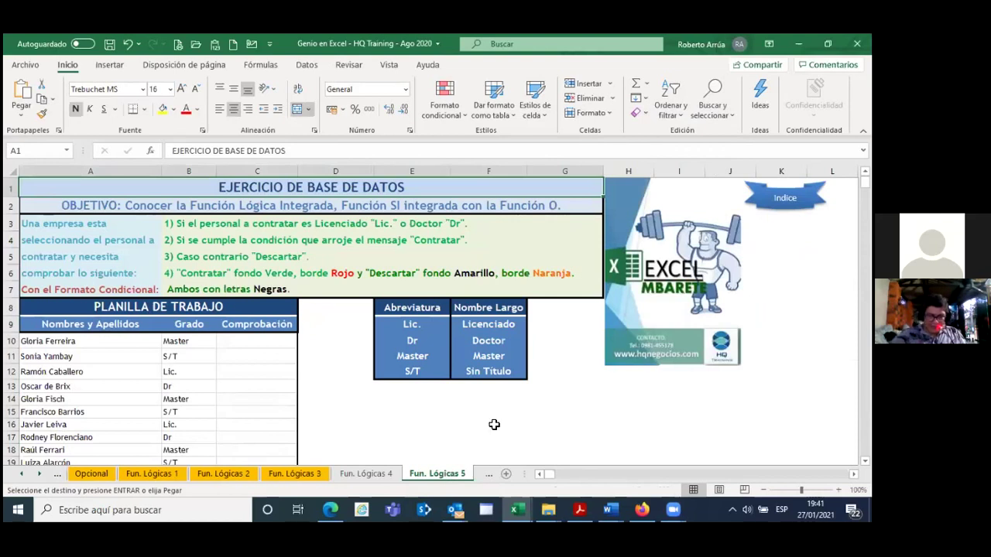
{"action": "left_click", "coordinate": [389, 403]}
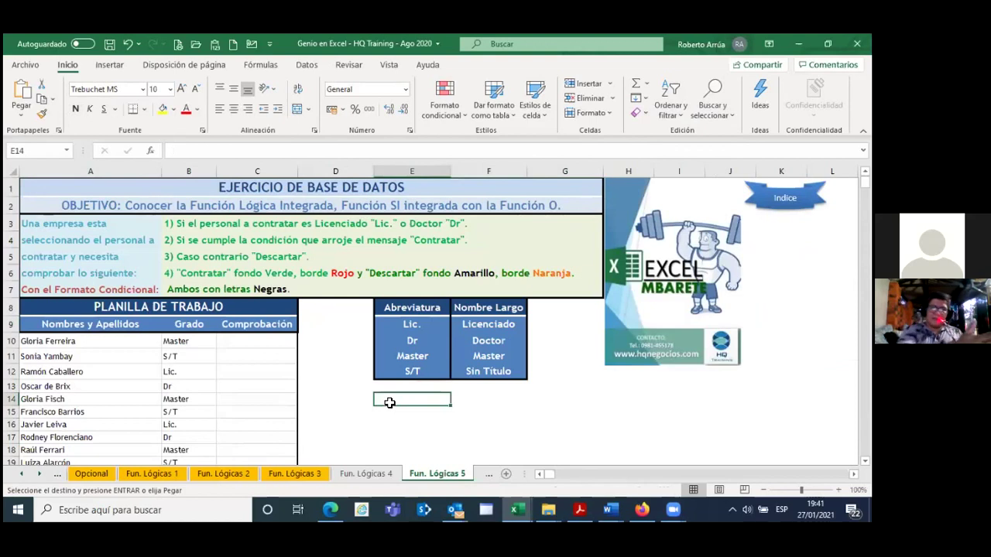
{"action": "right_click", "coordinate": [387, 398]}
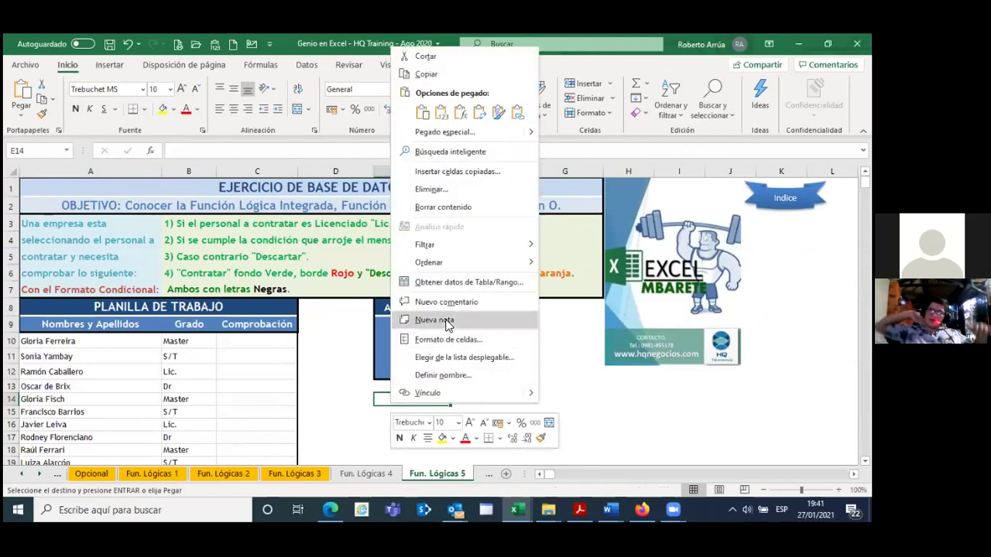
{"action": "left_click", "coordinate": [422, 116]}
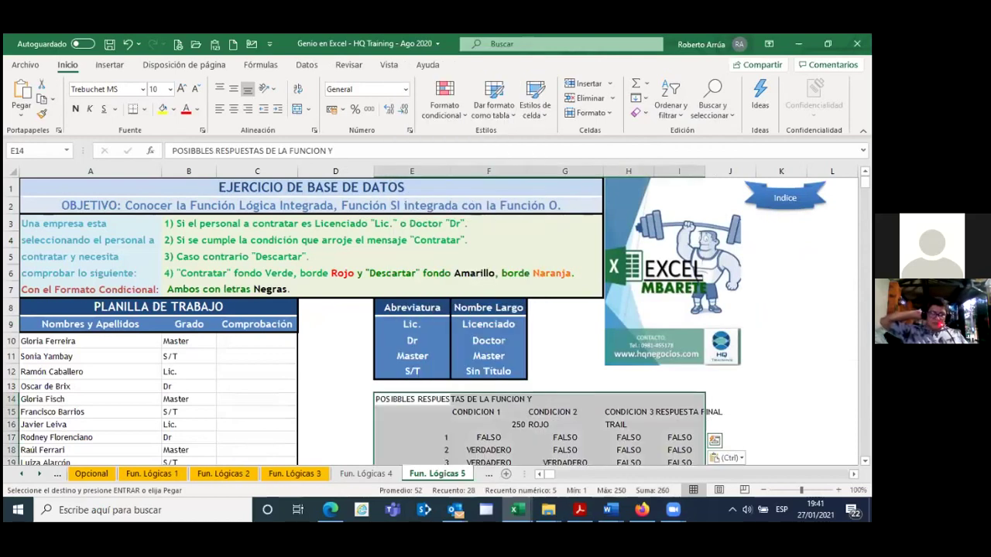
{"action": "left_click", "coordinate": [375, 472]}
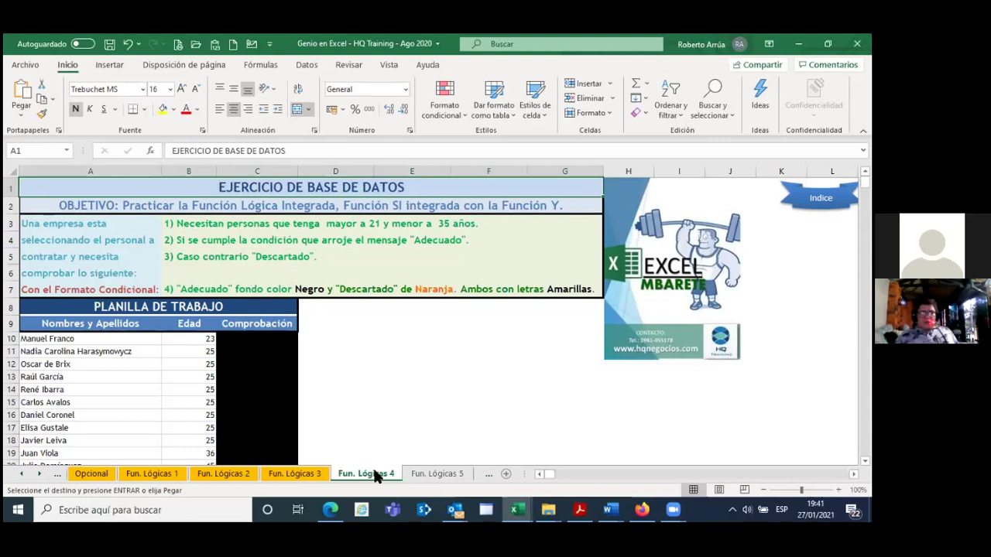
Step: Insert an SI function in C10 with Y() entered as its logical test
{"action": "left_click", "coordinate": [257, 340]}
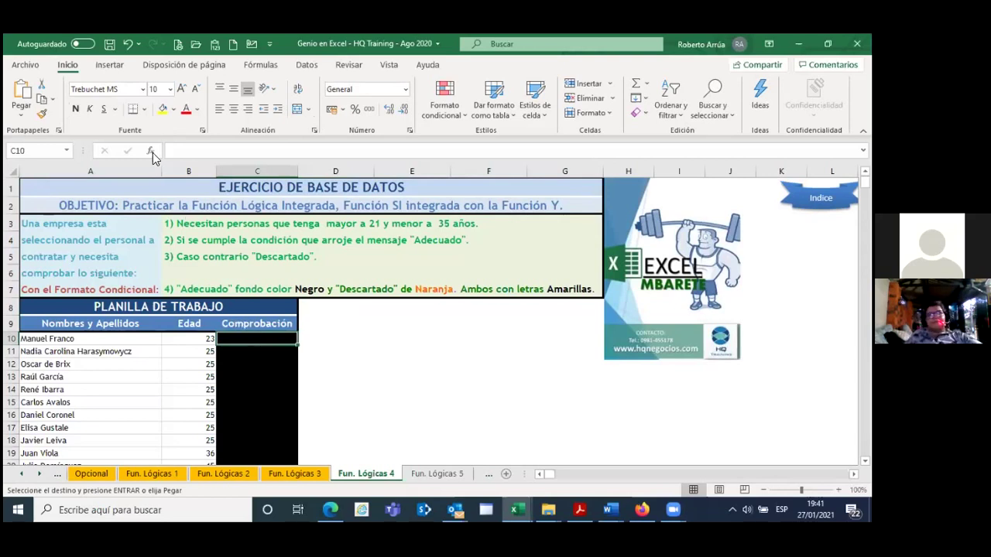
{"action": "left_click", "coordinate": [151, 153]}
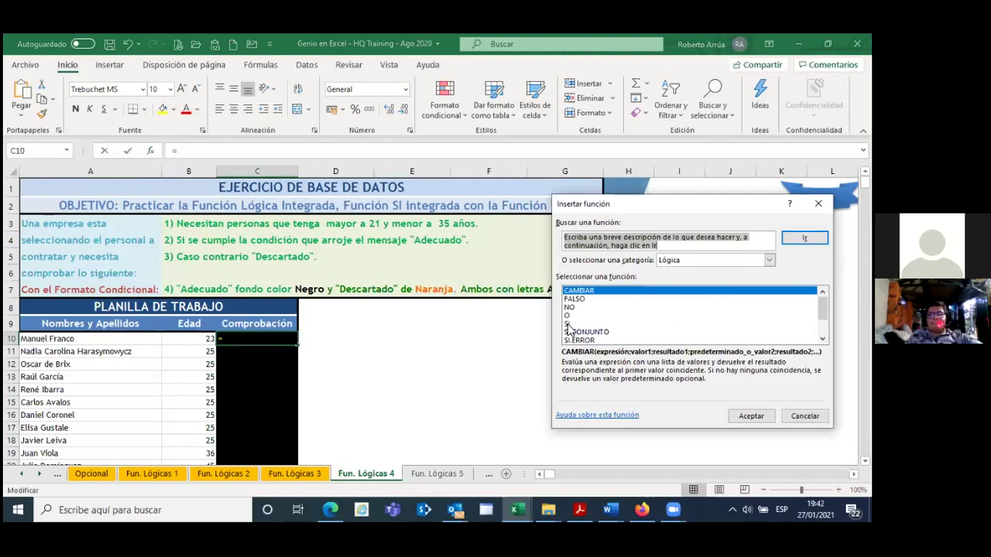
{"action": "left_click", "coordinate": [569, 326]}
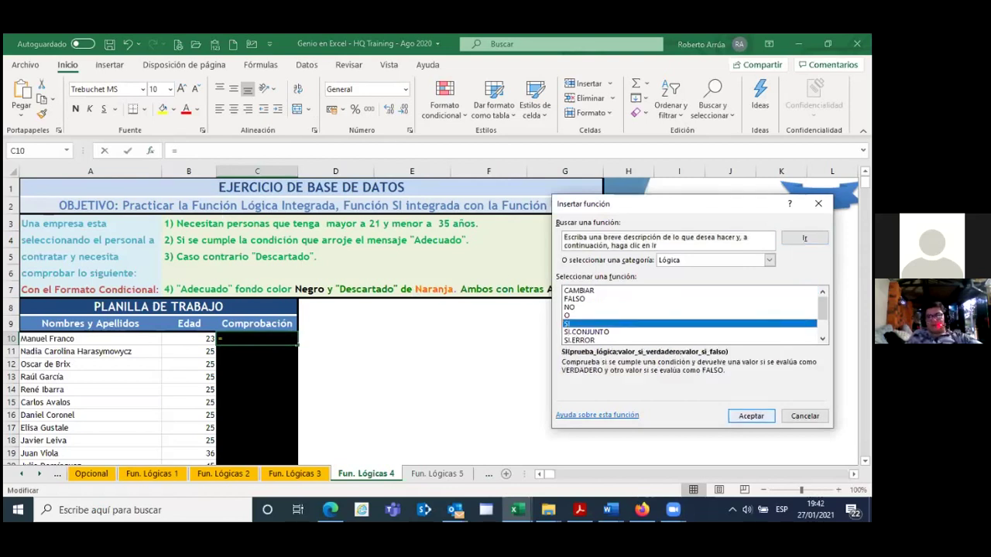
{"action": "left_click", "coordinate": [751, 416]}
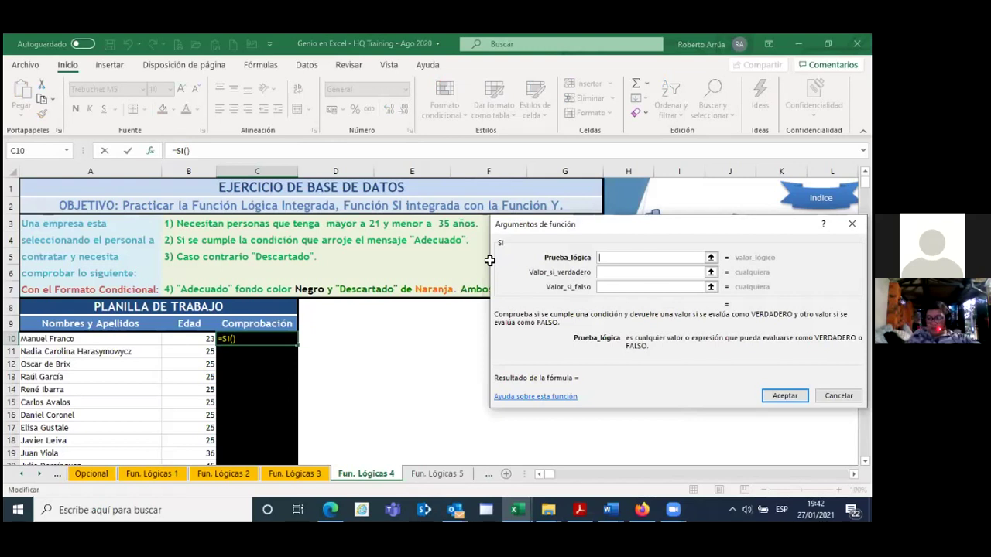
{"action": "type", "text": "Y"}
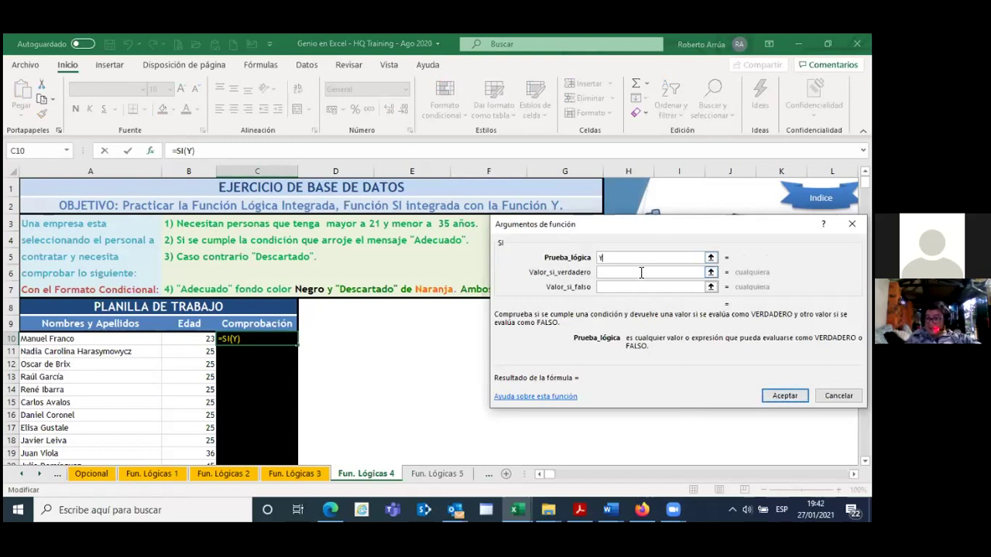
{"action": "type", "text": "("}
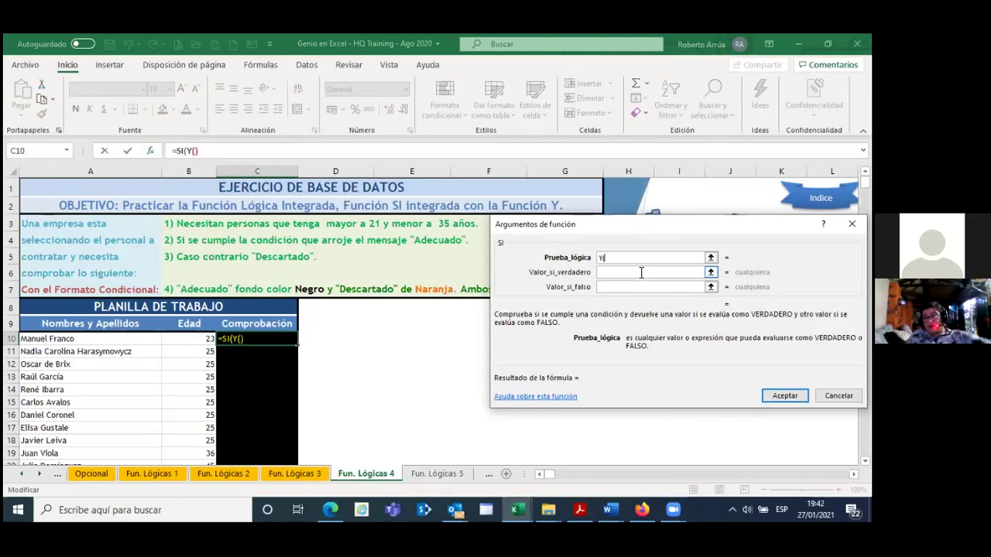
{"action": "type", "text": ")"}
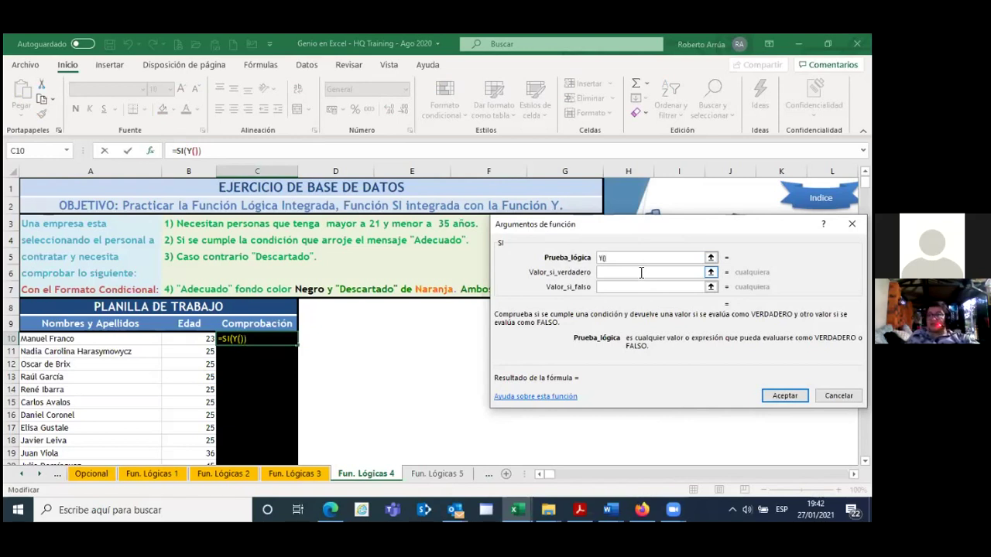
{"action": "left_click", "coordinate": [636, 274]}
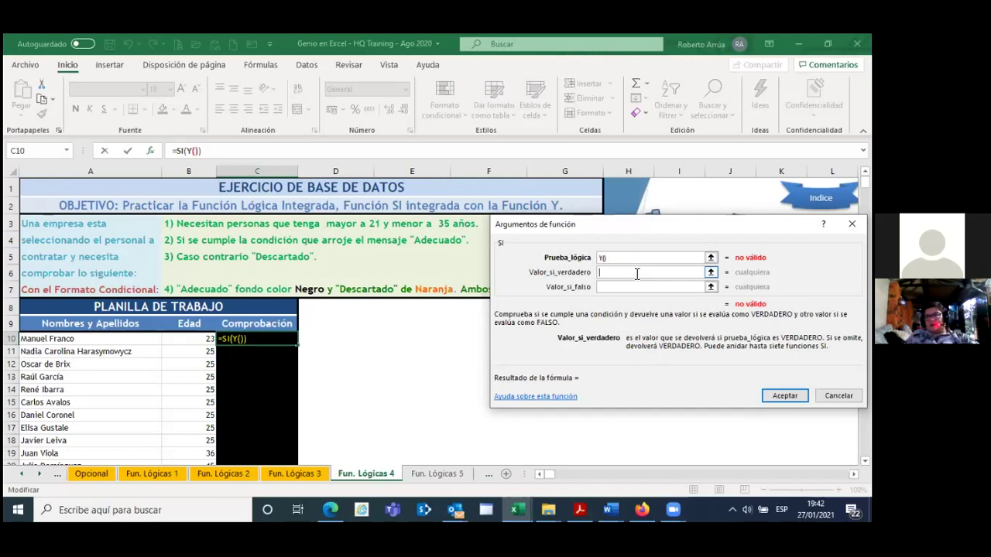
Step: Enter B10>21 as the nested Y function's first condition
{"action": "left_click", "coordinate": [197, 152]}
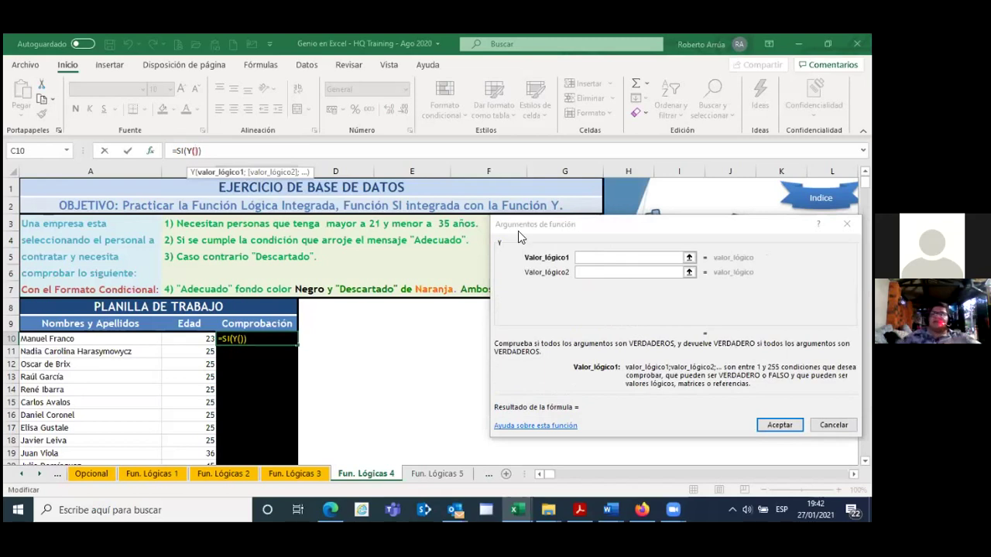
{"action": "left_click", "coordinate": [601, 258]}
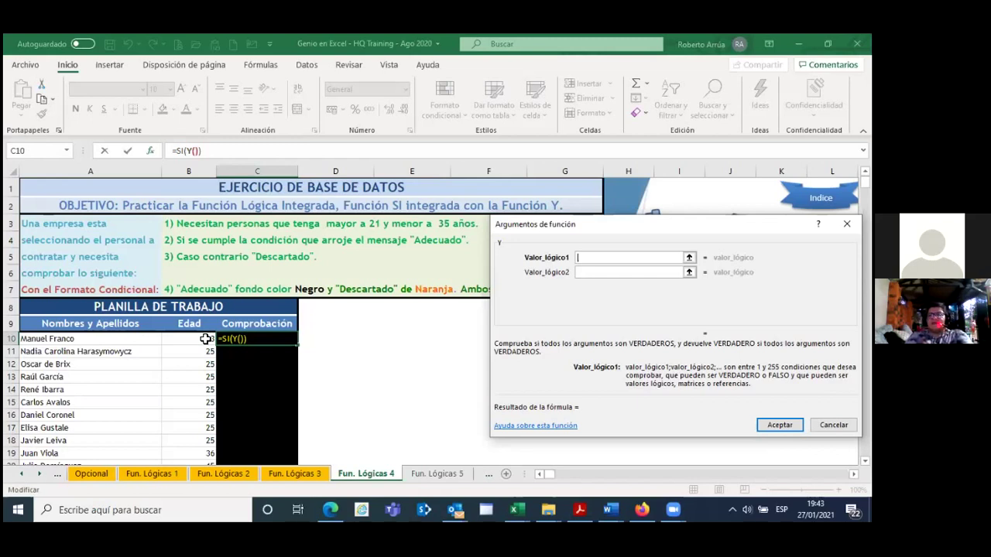
{"action": "left_click", "coordinate": [205, 340]}
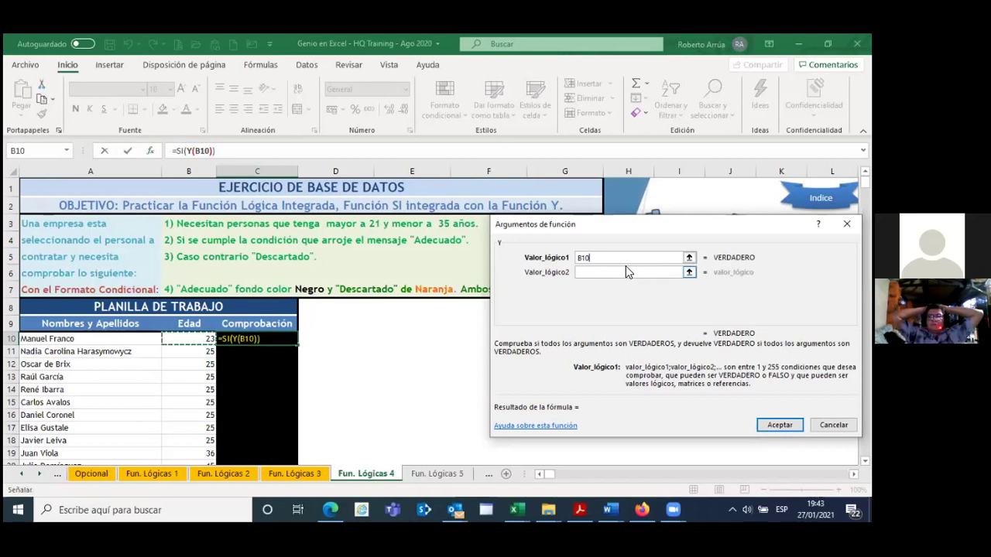
{"action": "type", "text": ">"}
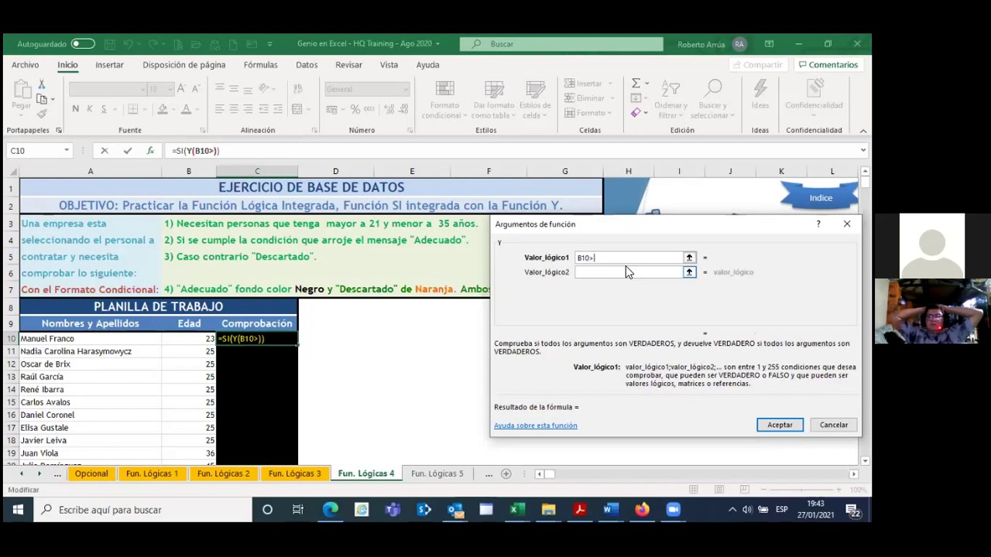
{"action": "type", "text": "="}
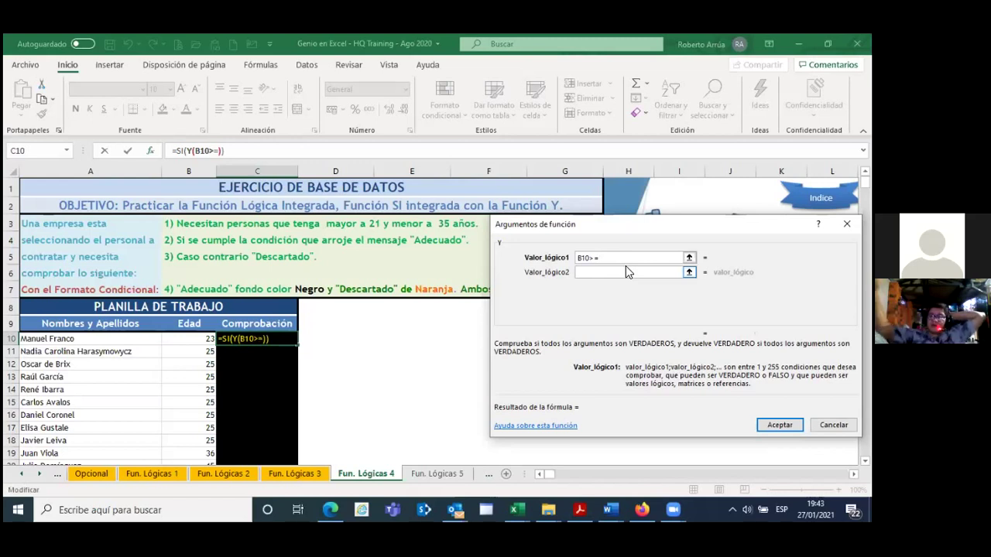
{"action": "key", "text": "BackSpace"}
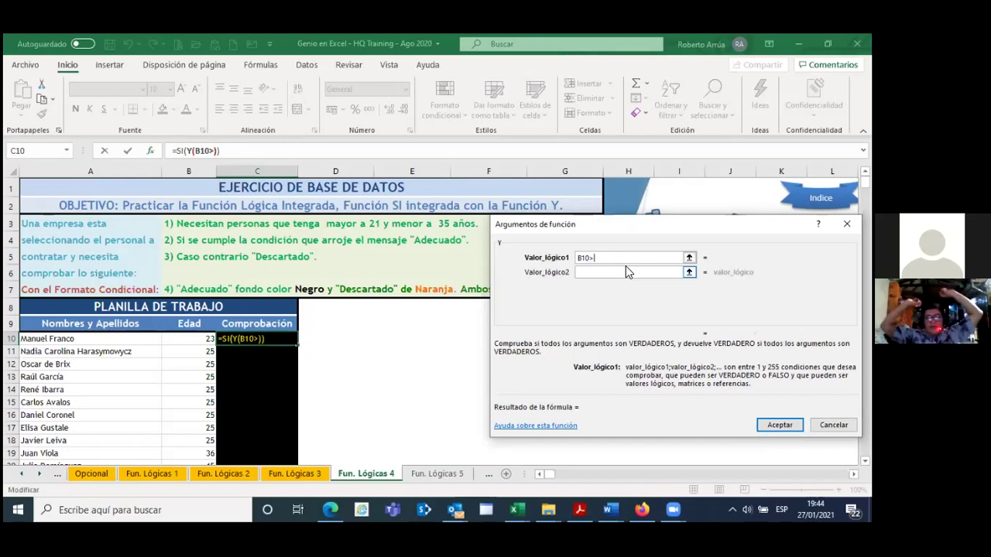
{"action": "type", "text": "="}
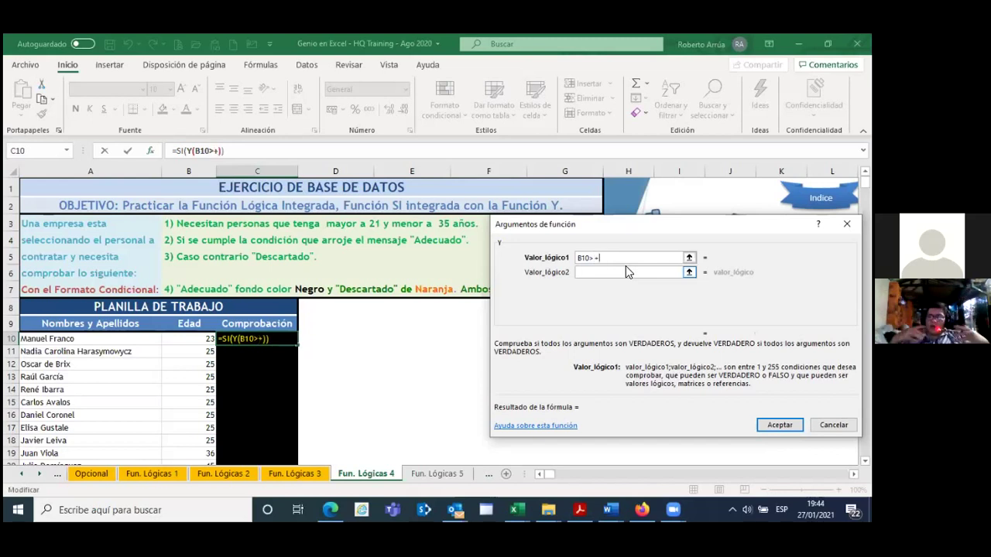
{"action": "key", "text": "BackSpace"}
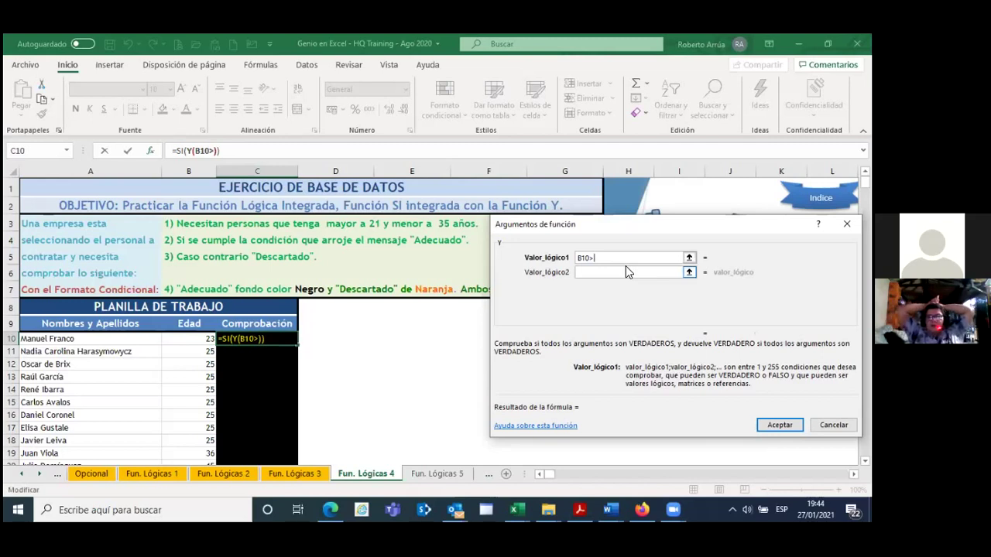
{"action": "type", "text": "35"}
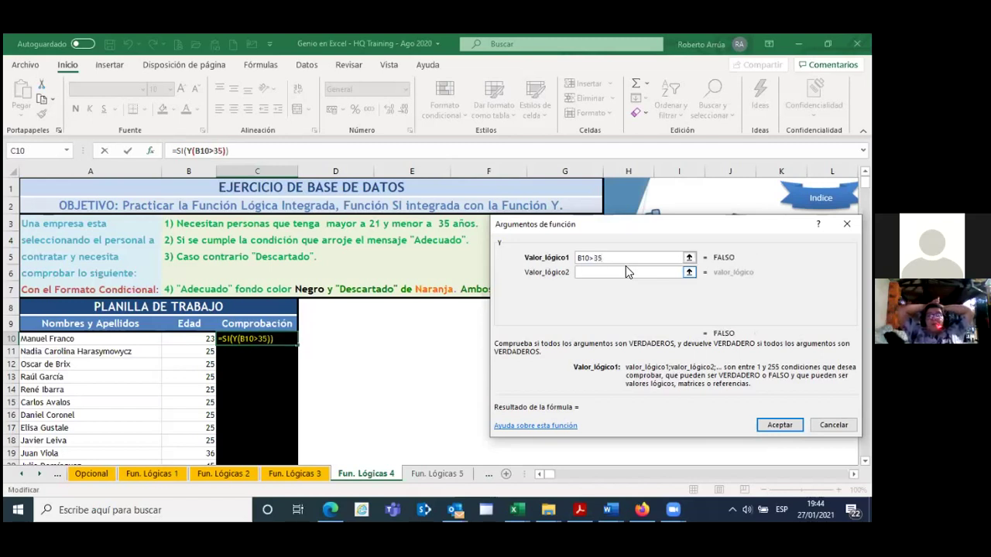
{"action": "key", "text": "BackSpace"}
{"action": "key", "text": "BackSpace"}
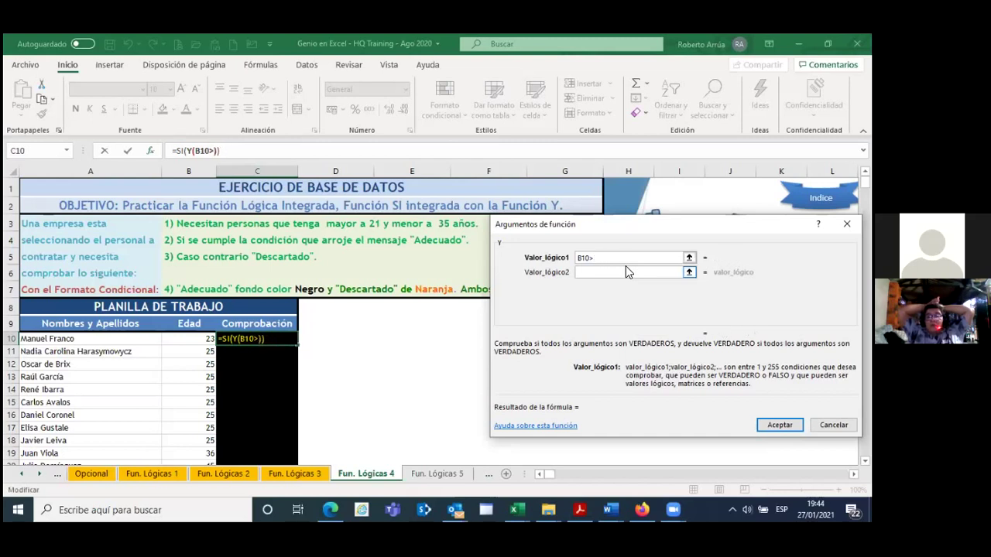
{"action": "type", "text": "21"}
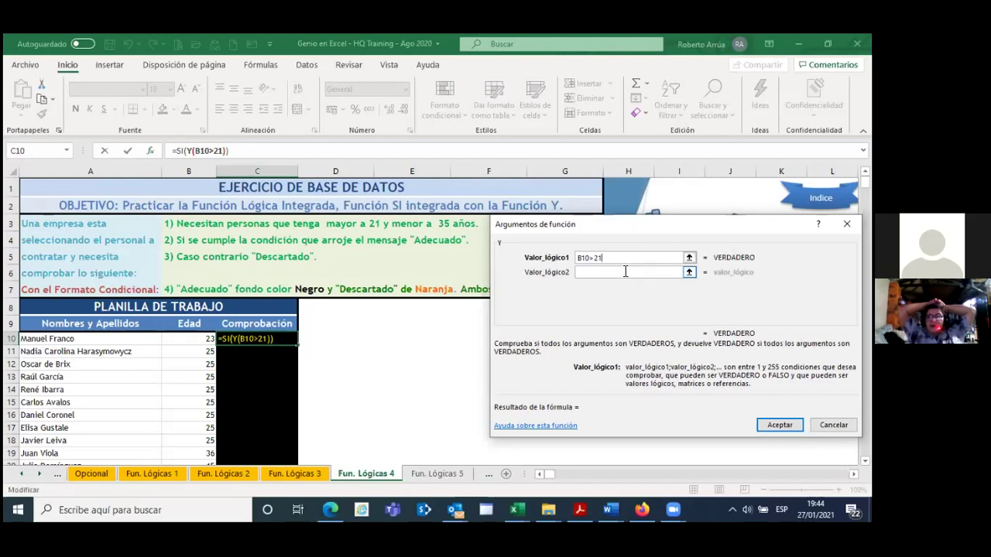
Step: Enter B10<35 as the second Y condition and return to the SI arguments
{"action": "left_click", "coordinate": [625, 272]}
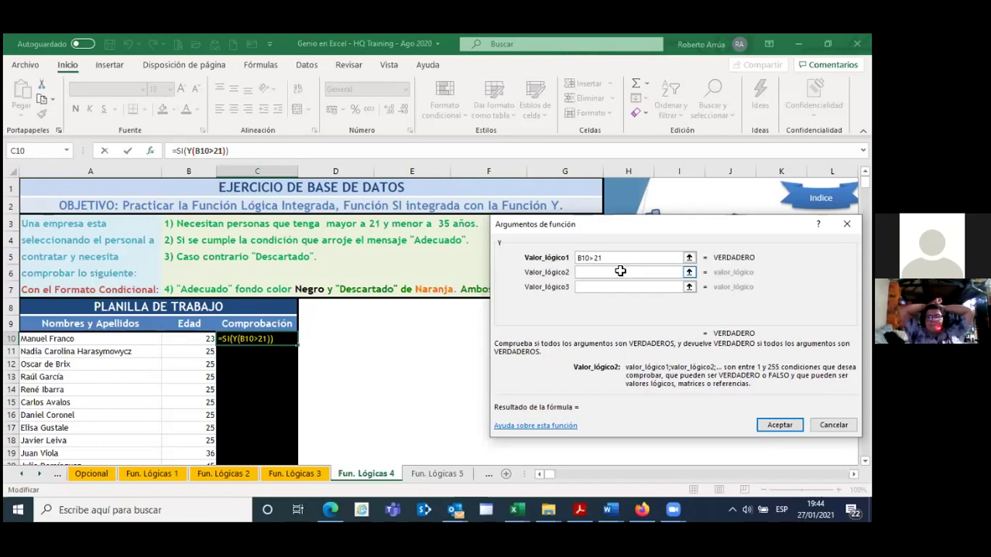
{"action": "left_click", "coordinate": [208, 342]}
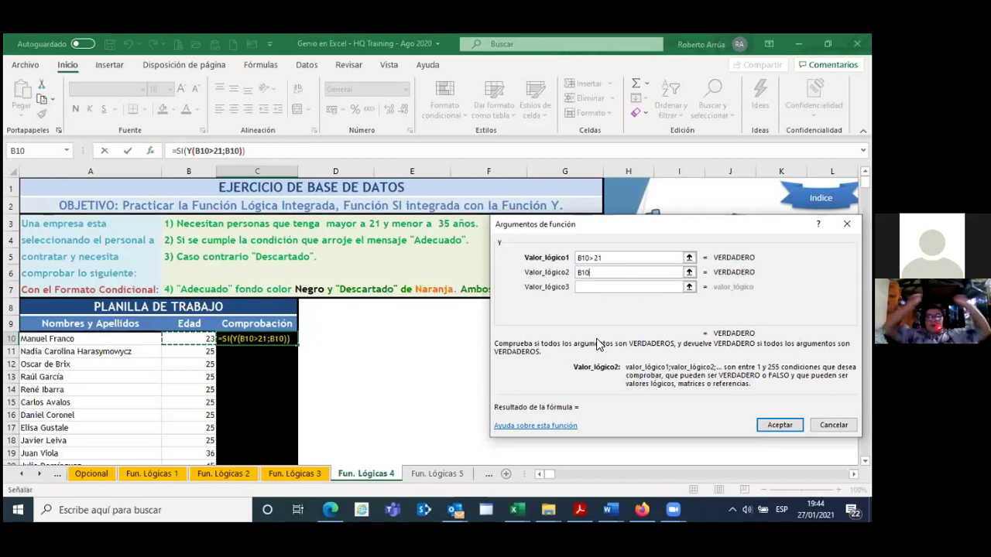
{"action": "type", "text": "<"}
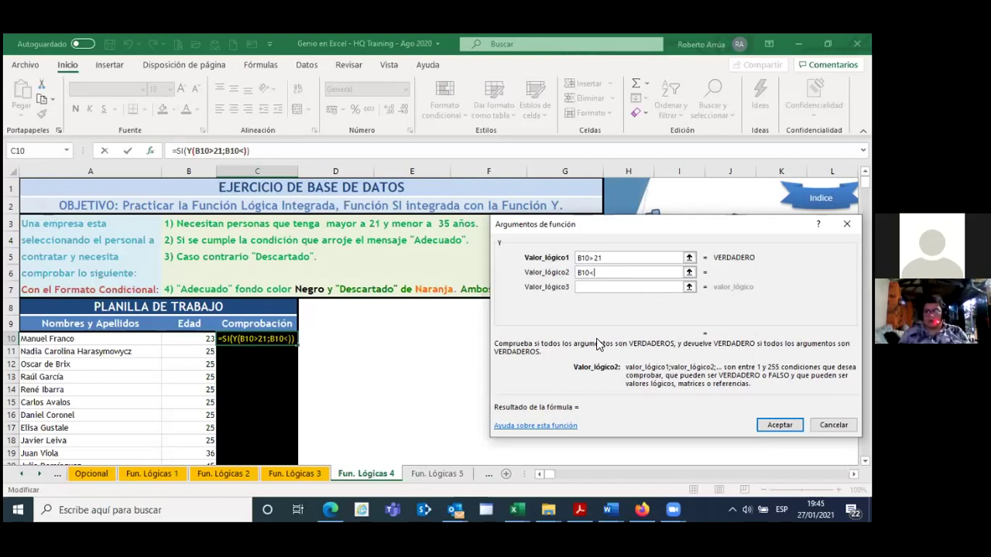
{"action": "type", "text": "35"}
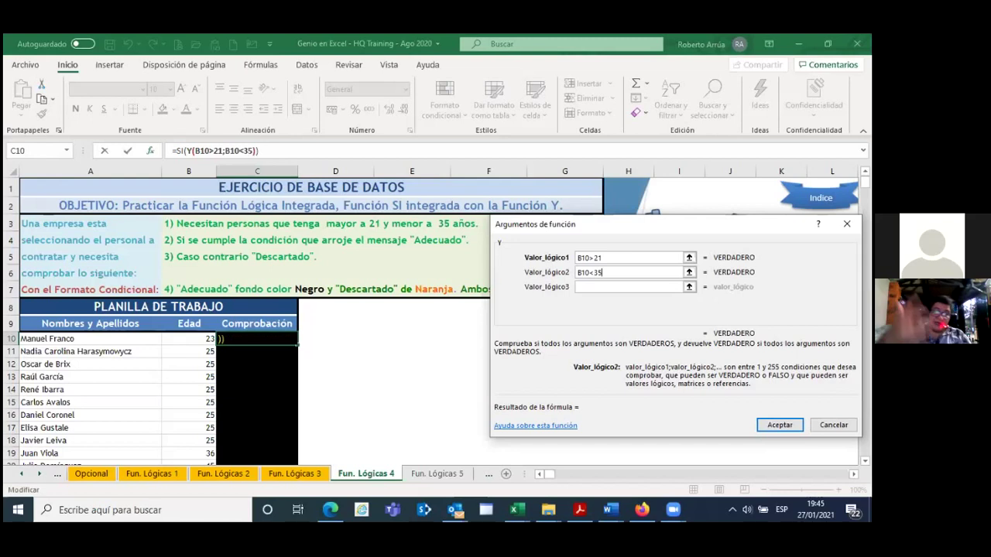
{"action": "left_click", "coordinate": [180, 151]}
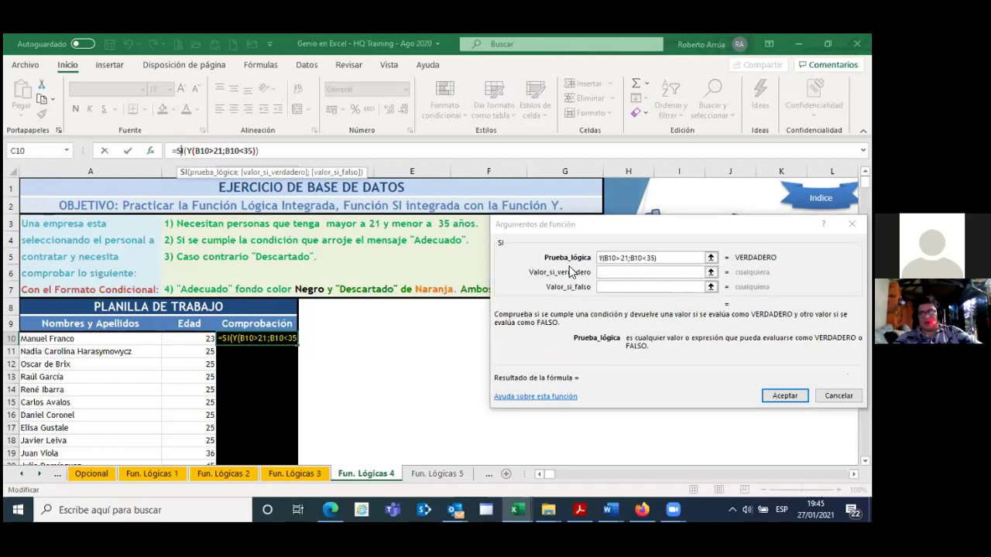
Step: Set SI's true value to "ADECUADO" and false value to "DESCARTADO", and confirm C10's formula
{"action": "left_click", "coordinate": [615, 274]}
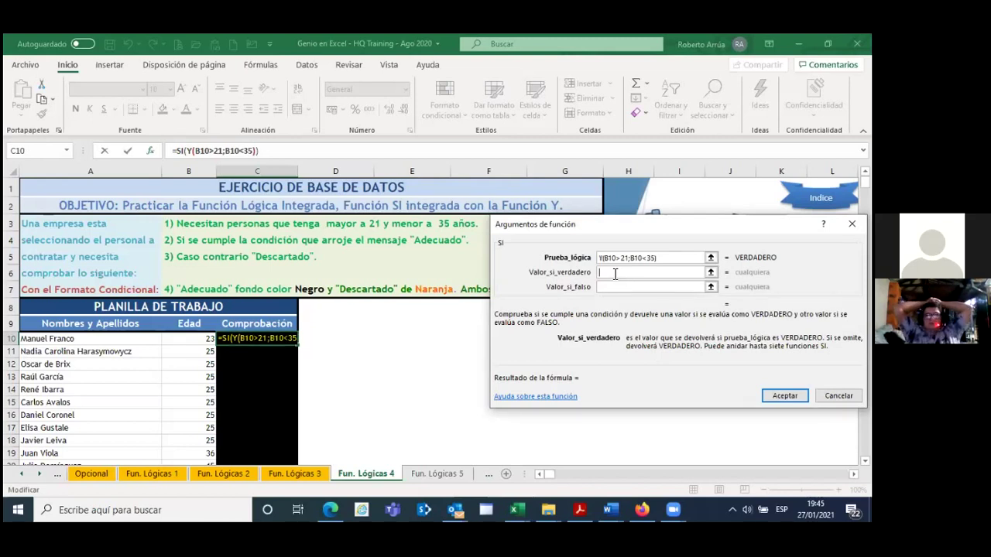
{"action": "type", "text": "ADECUADO"}
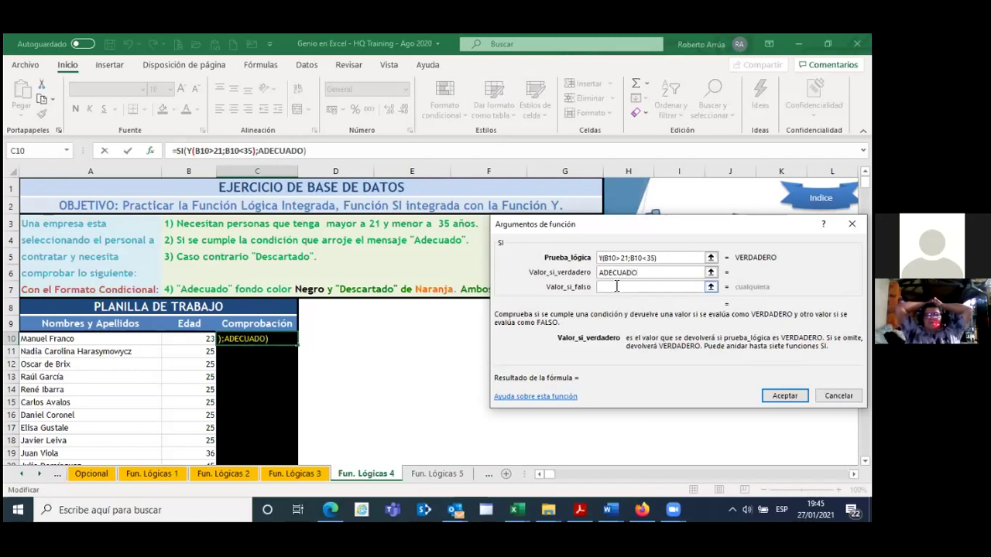
{"action": "left_click", "coordinate": [616, 287]}
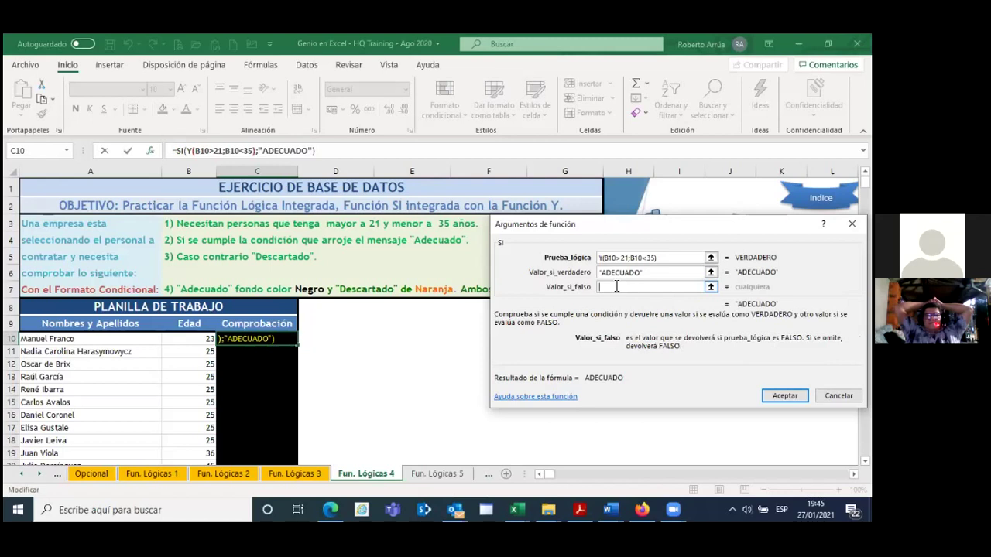
{"action": "type", "text": "DES"}
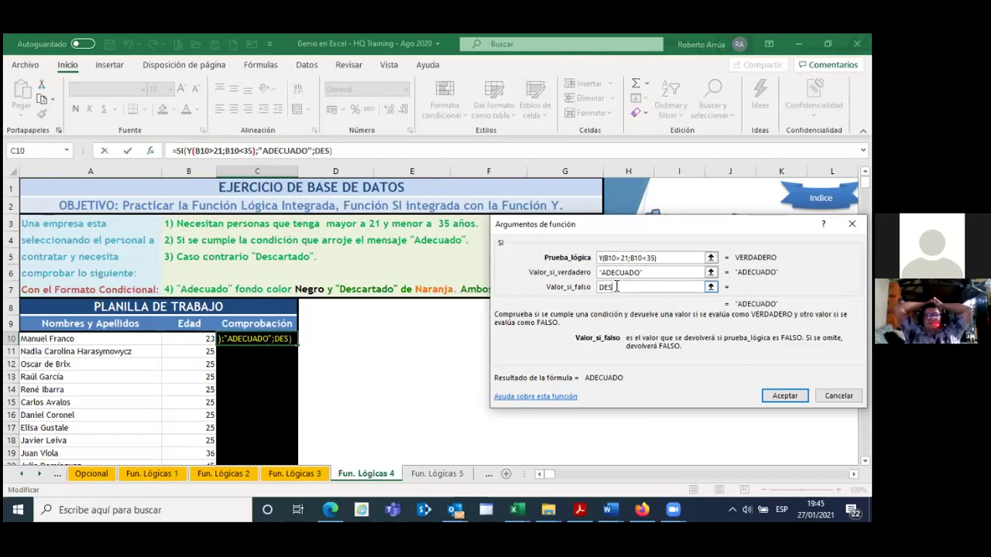
{"action": "type", "text": "CARTADO"}
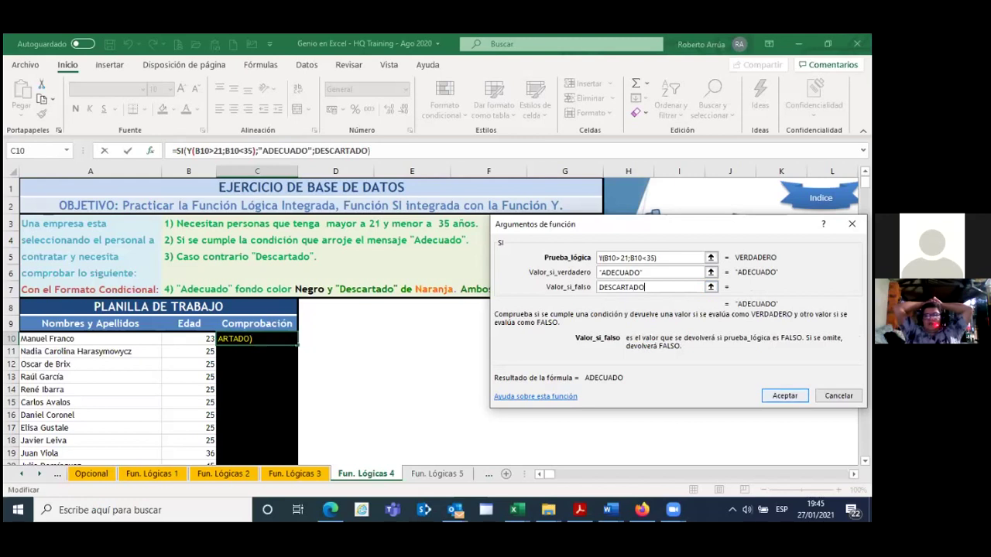
{"action": "key", "text": "Tab"}
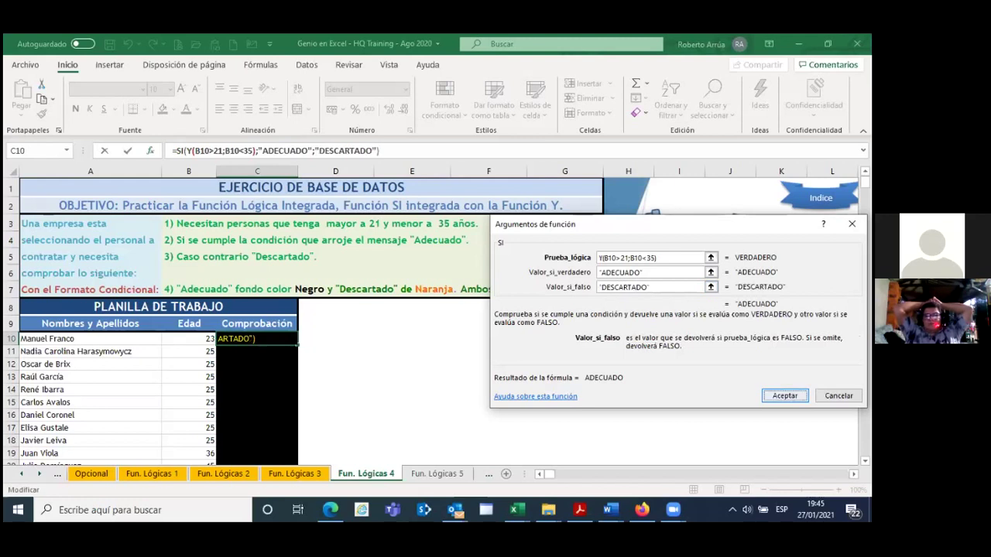
{"action": "key", "text": "Return"}
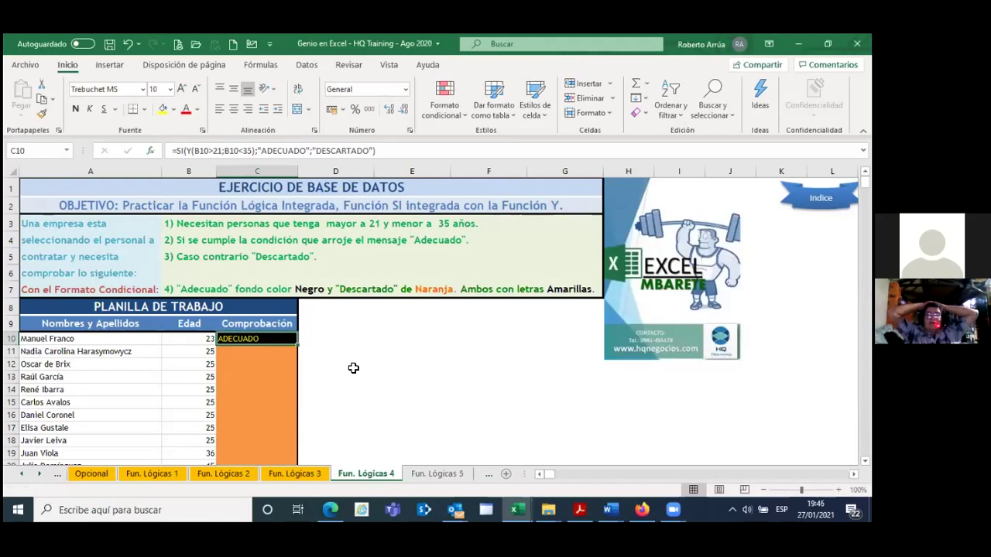
Step: Fill C10's SI formula down the Comprobación column using the fill handle
{"action": "double_click", "coordinate": [296, 344]}
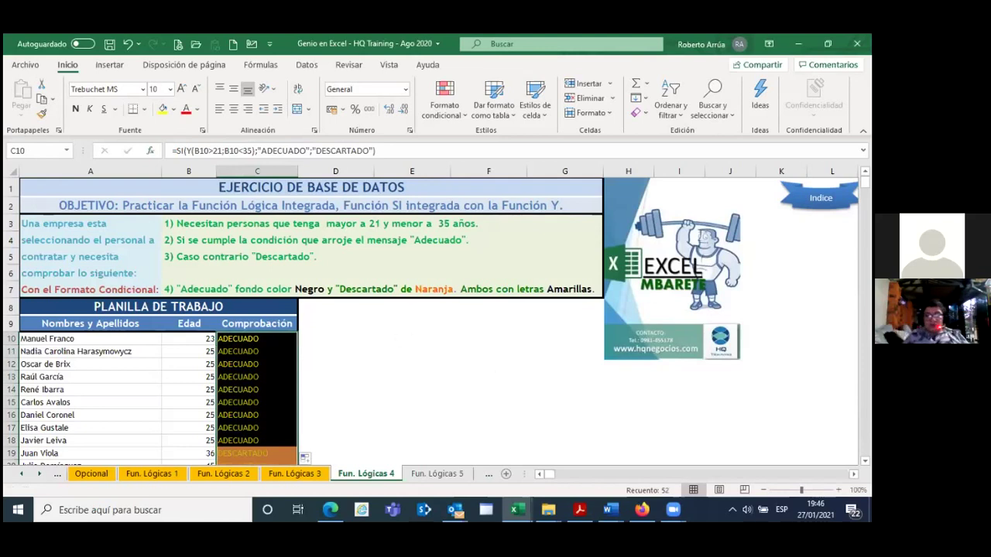
{"action": "mouse_move", "coordinate": [865, 183]}
{"action": "left_mouse_down"}
{"action": "mouse_move", "coordinate": [864, 204]}
{"action": "mouse_move", "coordinate": [864, 183]}
{"action": "left_mouse_up"}
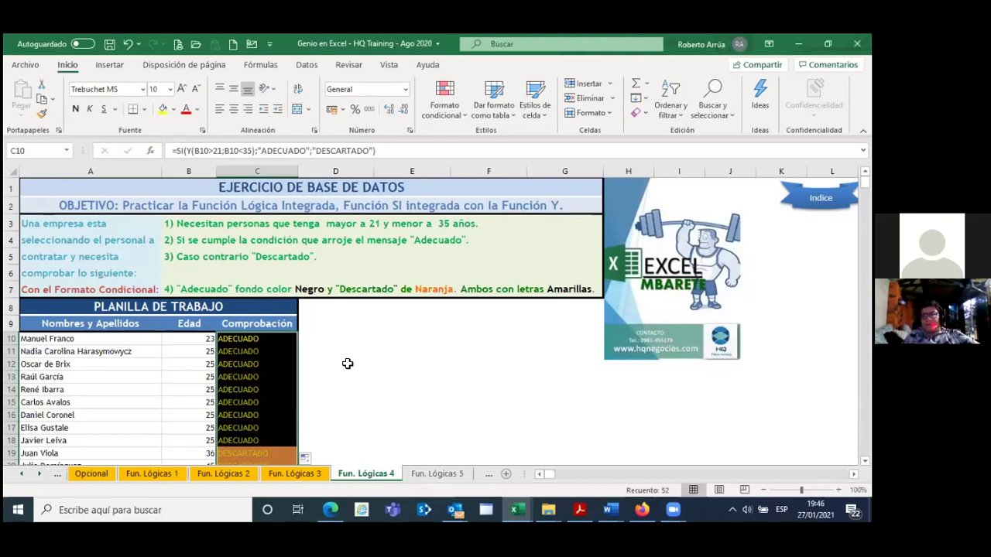
Step: Clear the existing conditional formatting rules from the selected Comprobación cells
{"action": "left_click", "coordinate": [463, 113]}
{"action": "mouse_move", "coordinate": [465, 308]}
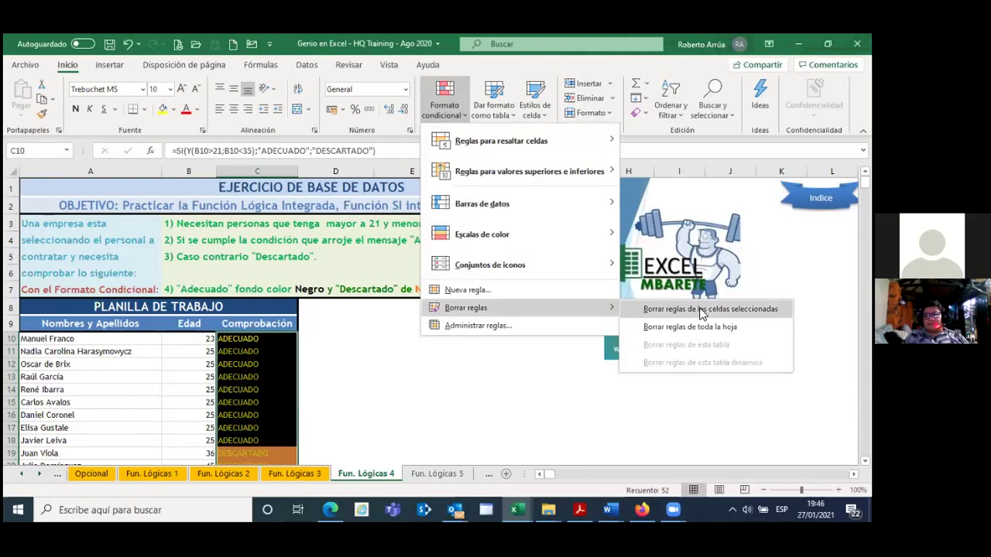
{"action": "left_click", "coordinate": [701, 310]}
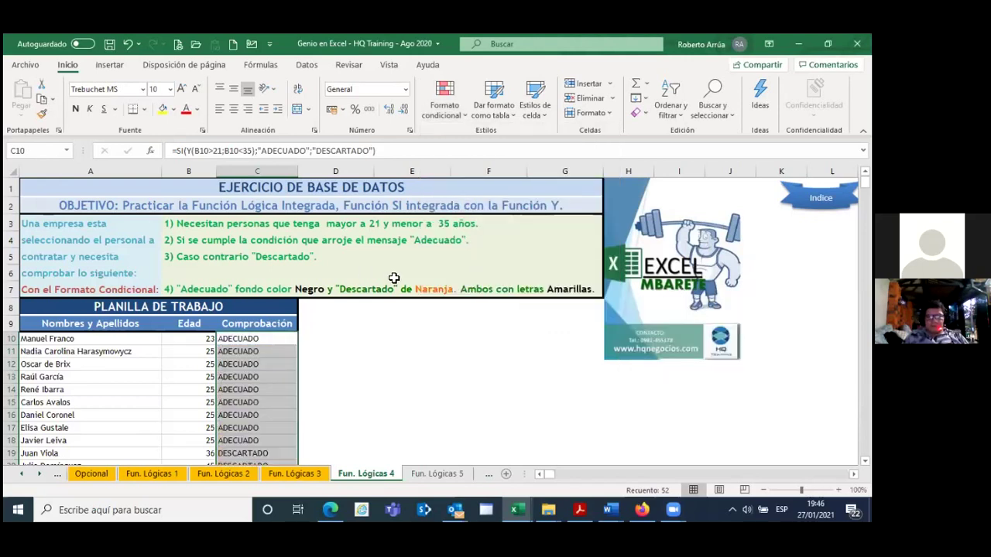
{"action": "left_click", "coordinate": [462, 114]}
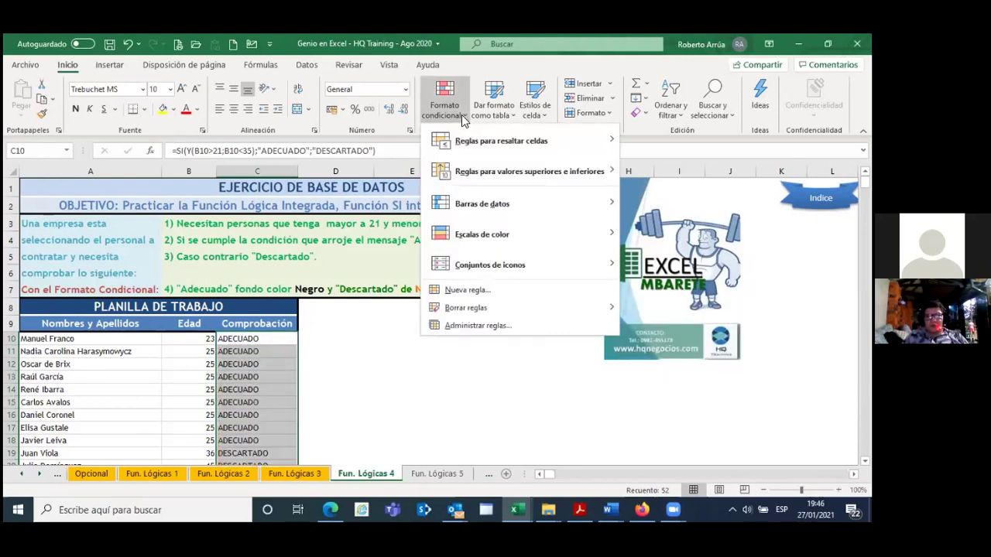
Step: Create a new rule that formats Comprobación cells whose value equals =$C$10
{"action": "left_click", "coordinate": [467, 290]}
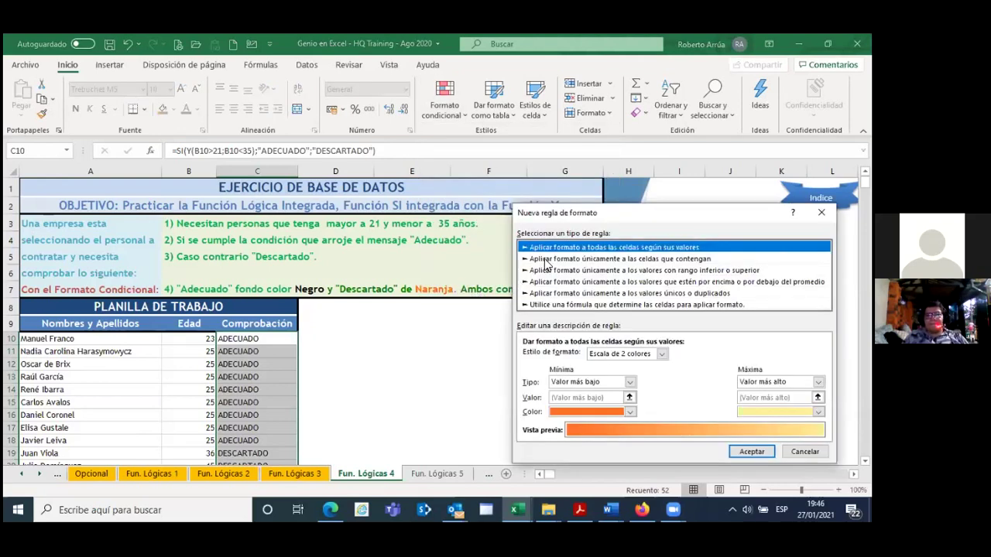
{"action": "left_click", "coordinate": [546, 260]}
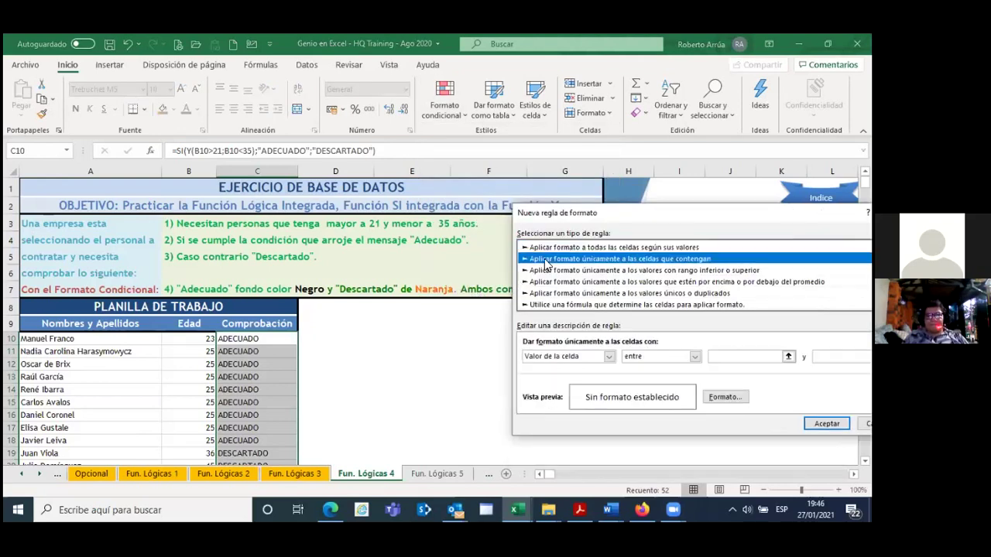
{"action": "left_click", "coordinate": [695, 357]}
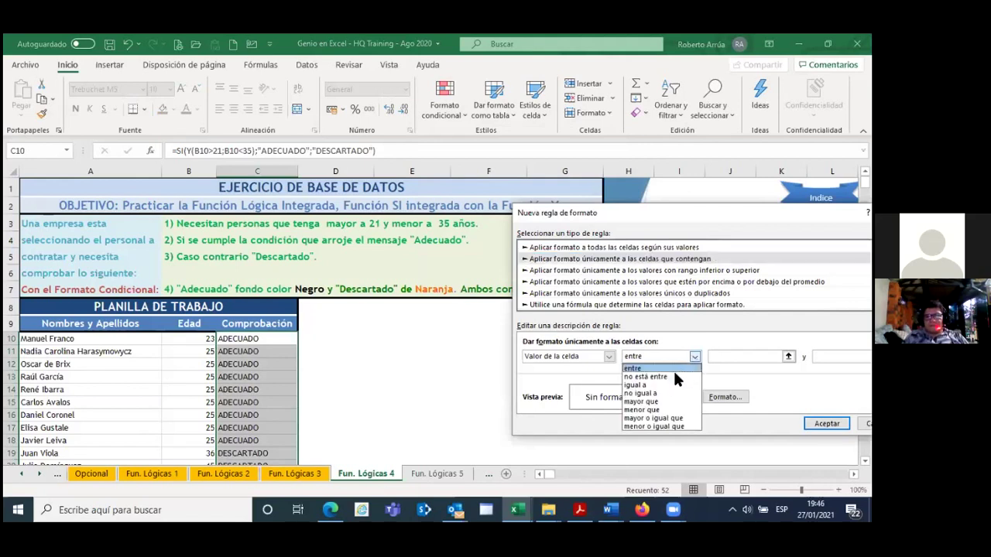
{"action": "left_click", "coordinate": [659, 387]}
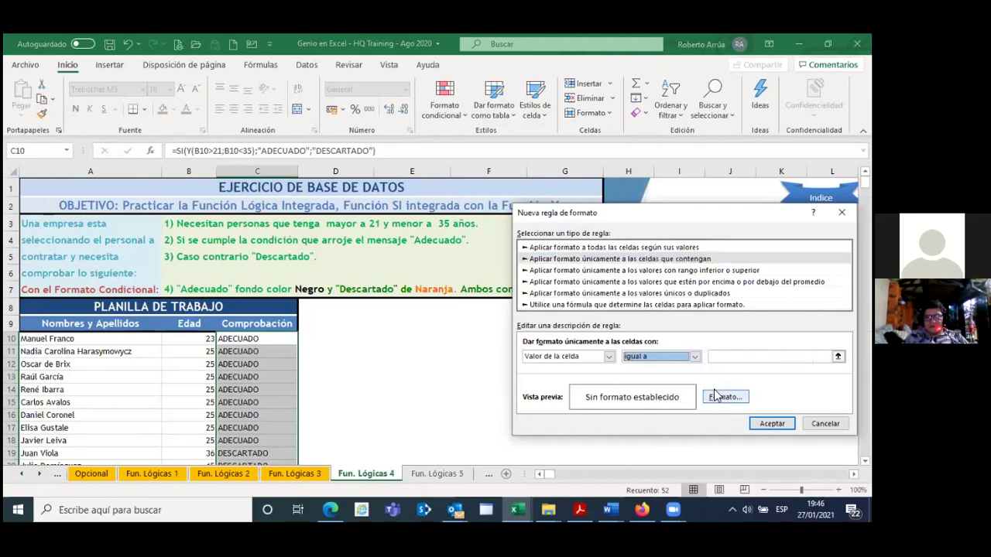
{"action": "left_click", "coordinate": [730, 359]}
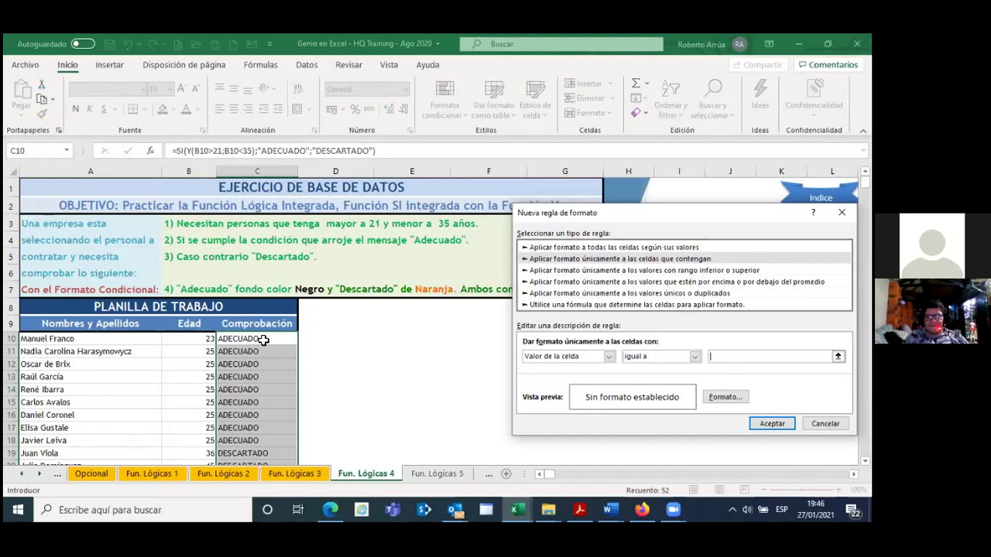
{"action": "left_click", "coordinate": [263, 340]}
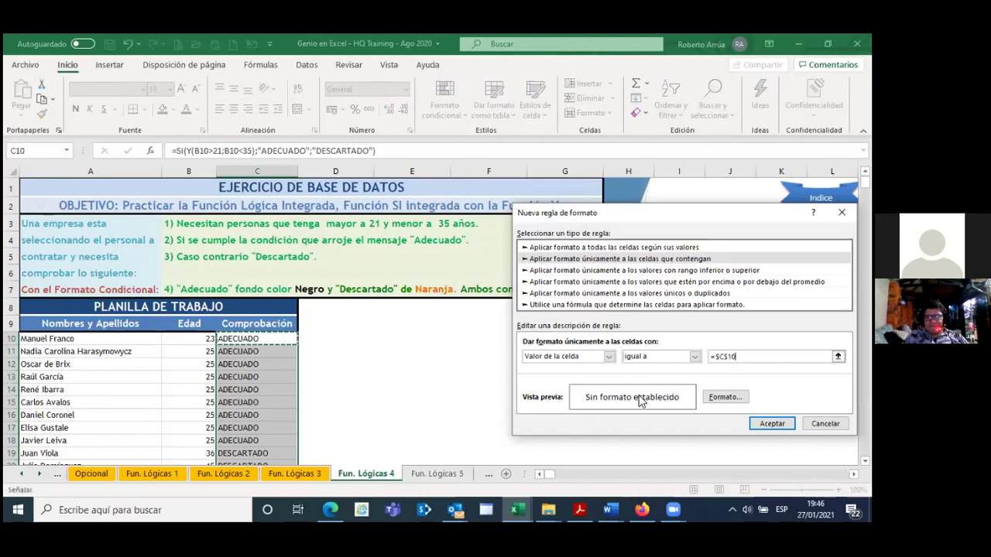
{"action": "left_click", "coordinate": [731, 399]}
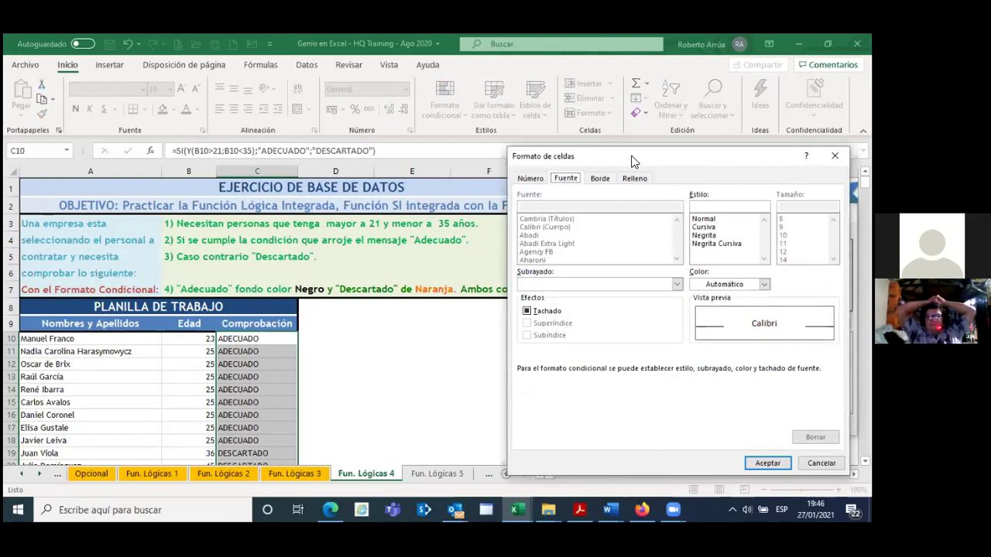
Step: Give the $C$10 rule bold yellow text on a black fill
{"action": "left_click_drag", "start_coordinate": [631, 160], "coordinate": [567, 178]}
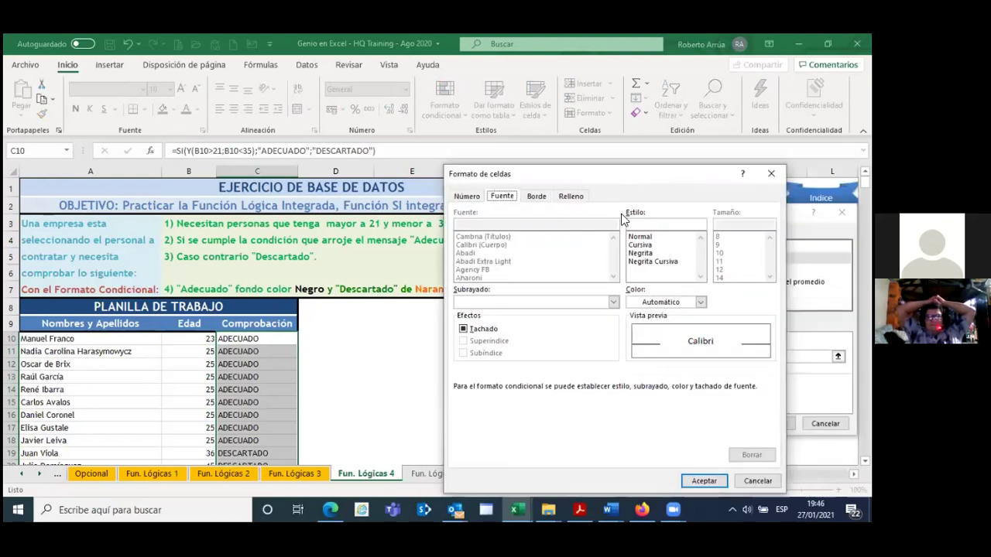
{"action": "left_click", "coordinate": [645, 253]}
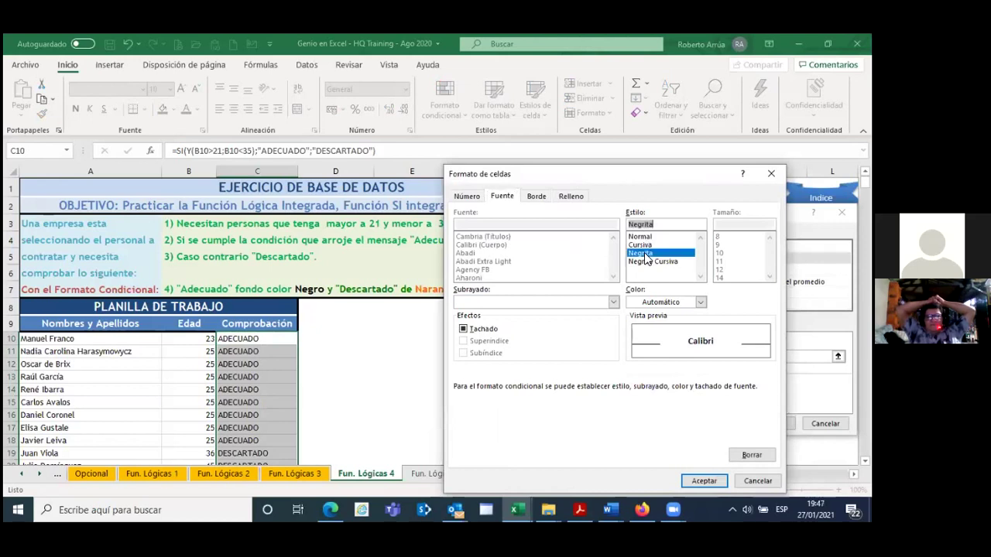
{"action": "left_click", "coordinate": [702, 303]}
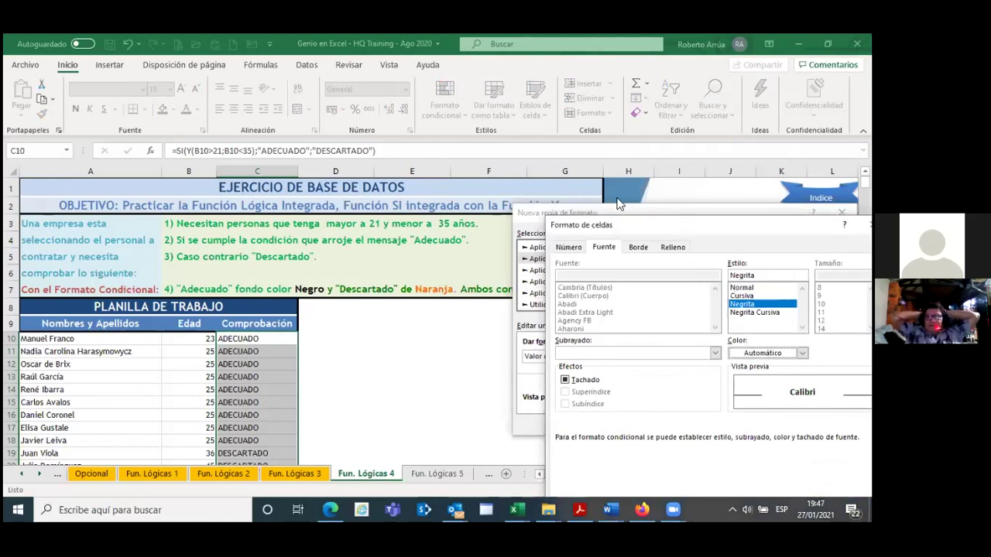
{"action": "left_click_drag", "start_coordinate": [685, 227], "coordinate": [575, 173]}
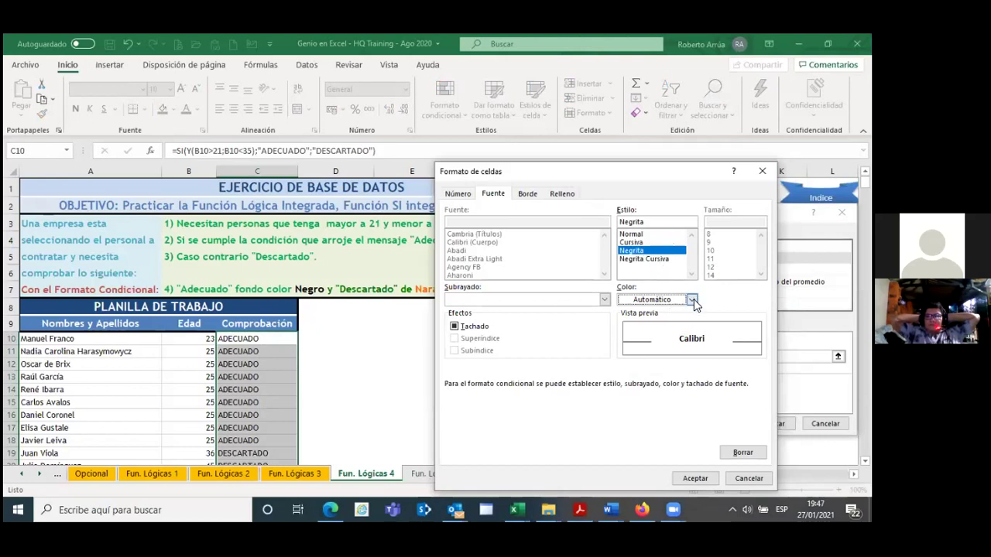
{"action": "left_click", "coordinate": [693, 300]}
{"action": "left_click", "coordinate": [655, 226]}
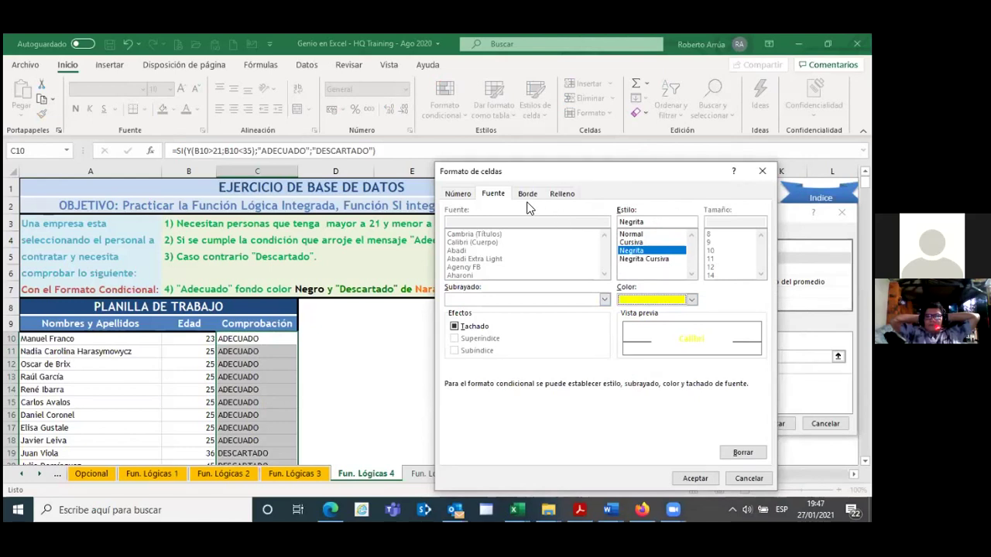
{"action": "left_click", "coordinate": [563, 194]}
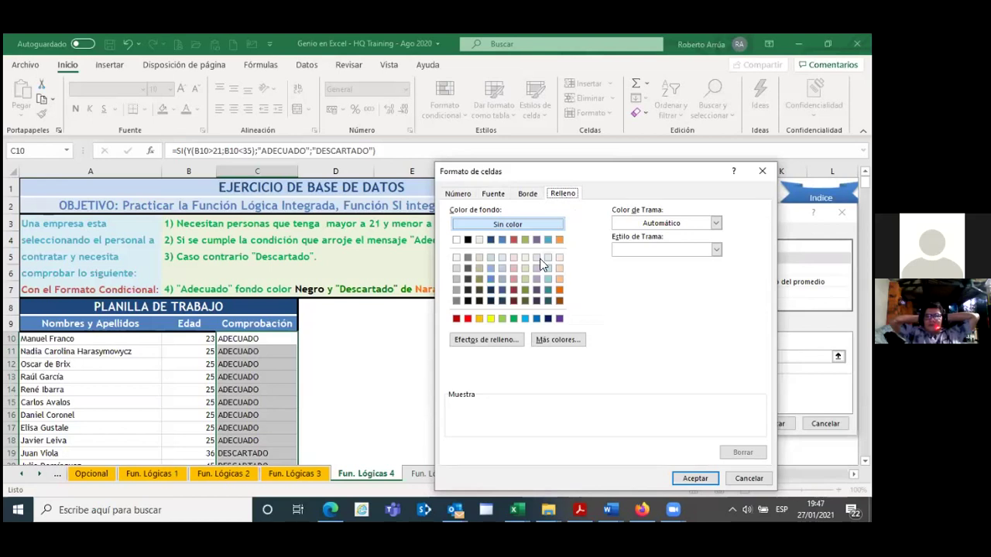
{"action": "left_click", "coordinate": [468, 240]}
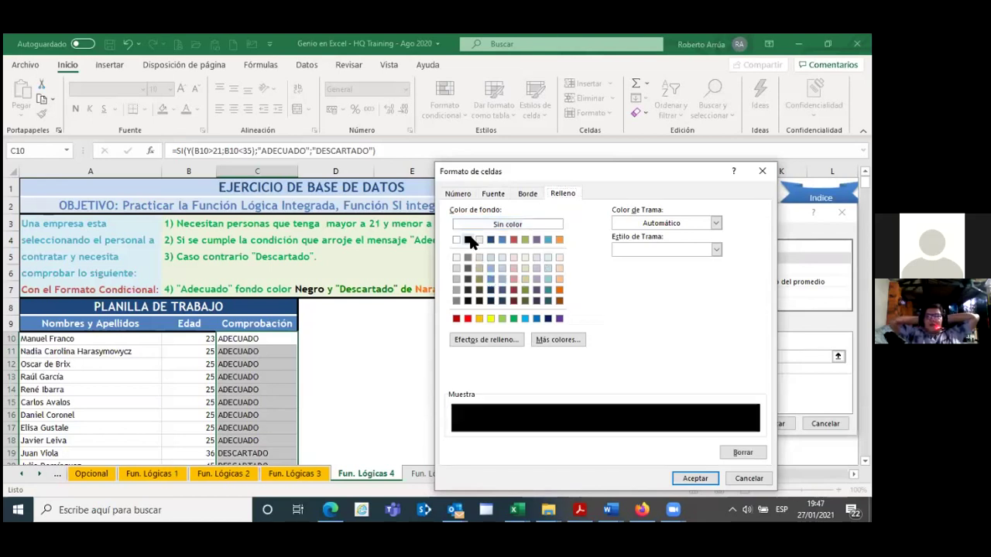
{"action": "left_click", "coordinate": [696, 479]}
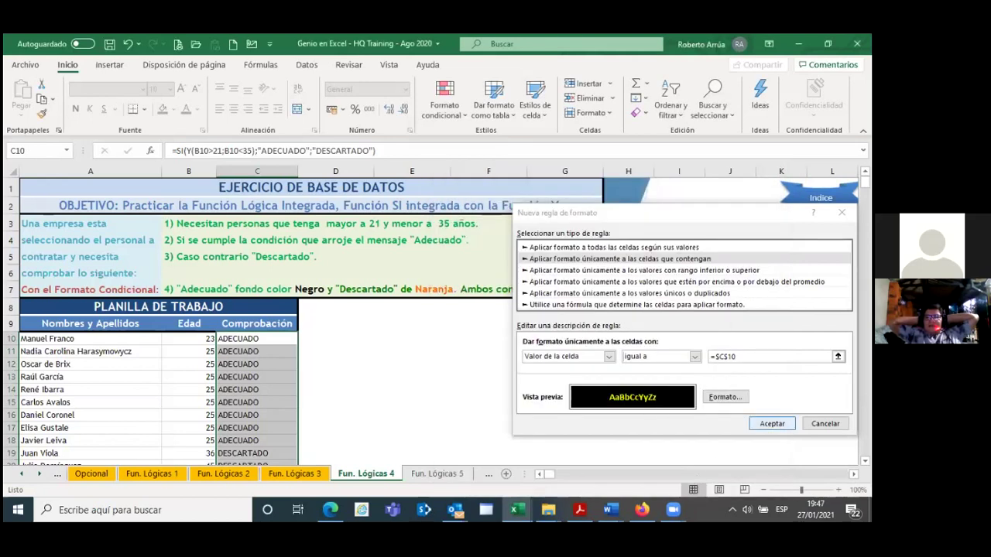
Step: Apply the ADECUADO rule and start a second rule for cells equal to =$C$19
{"action": "left_click", "coordinate": [772, 424]}
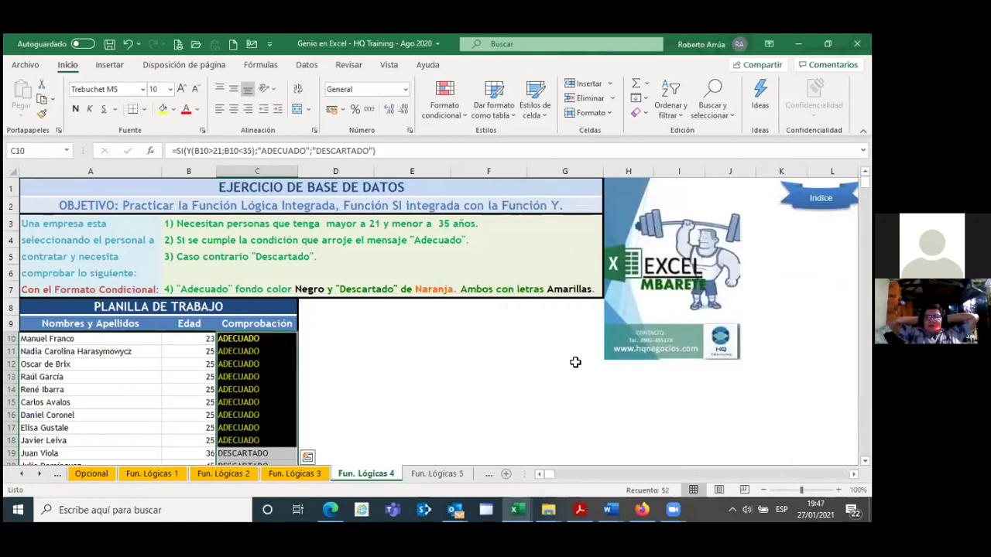
{"action": "left_click", "coordinate": [463, 115]}
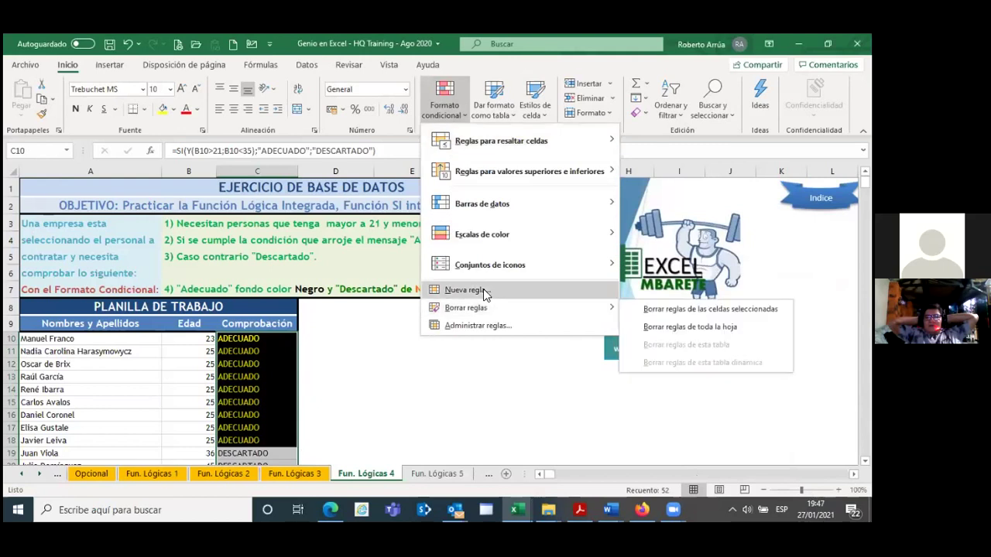
{"action": "key", "text": "Escape"}
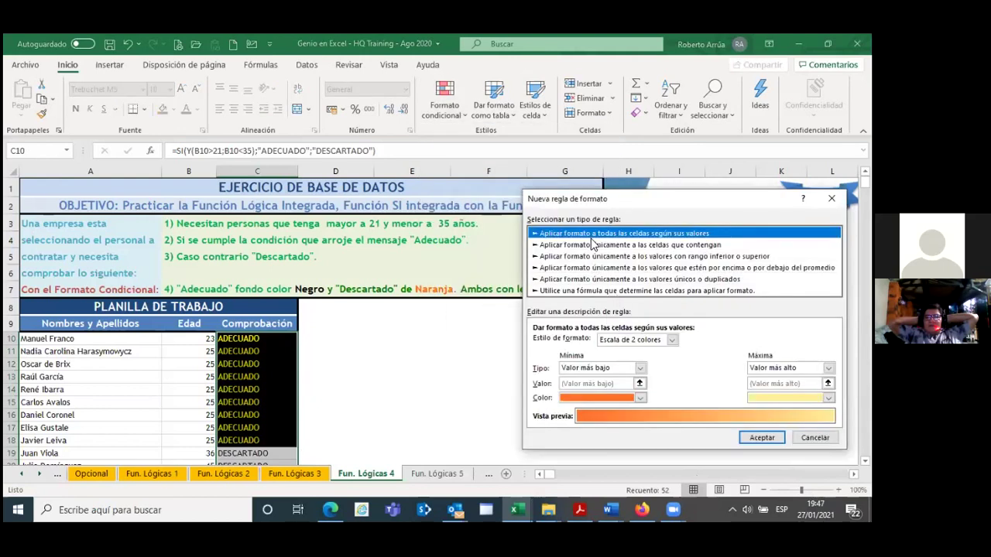
{"action": "left_click", "coordinate": [592, 246]}
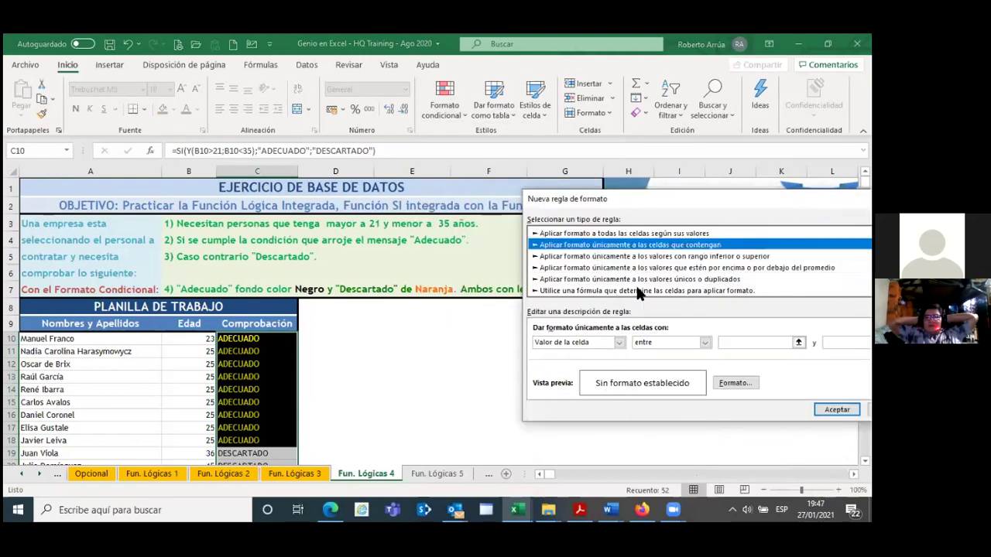
{"action": "left_click", "coordinate": [705, 343]}
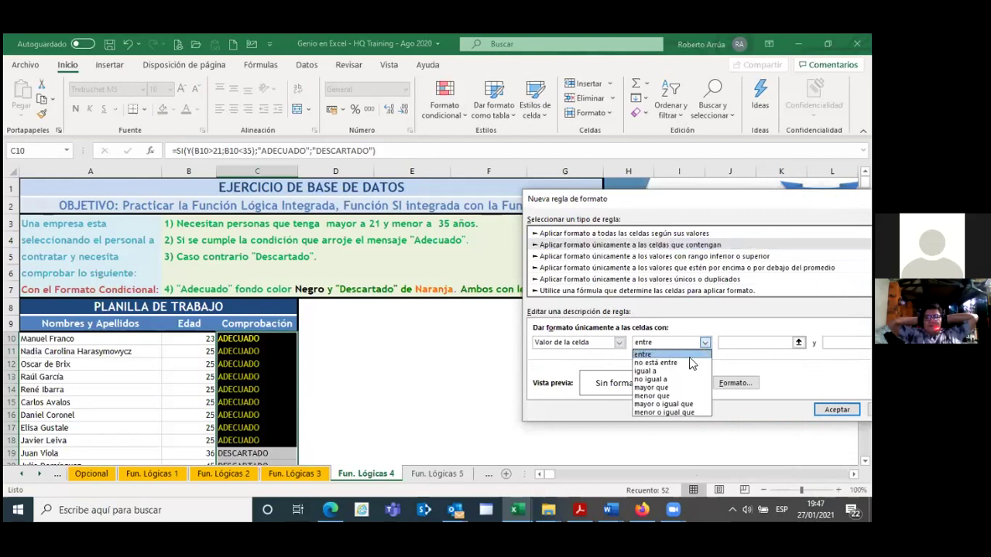
{"action": "left_click", "coordinate": [668, 370]}
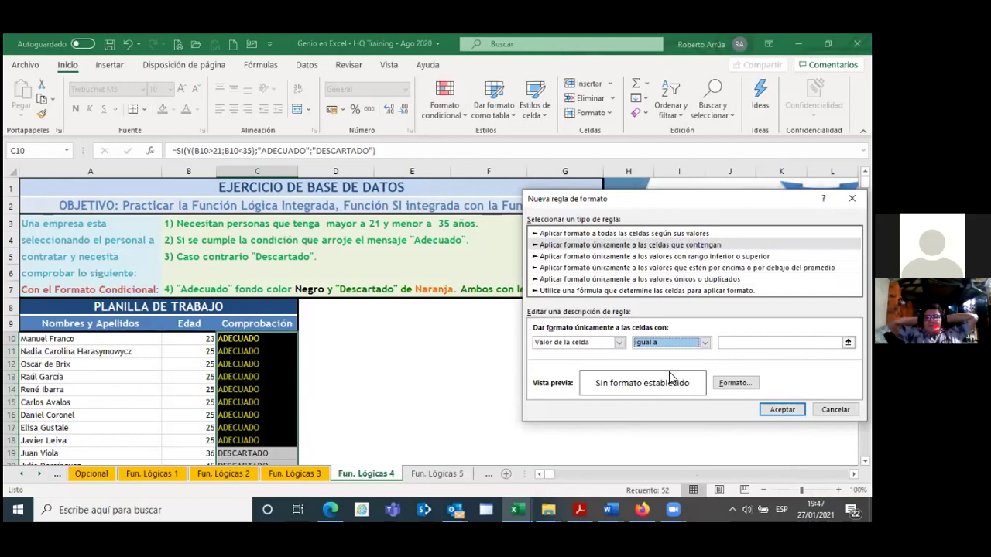
{"action": "left_click", "coordinate": [778, 342]}
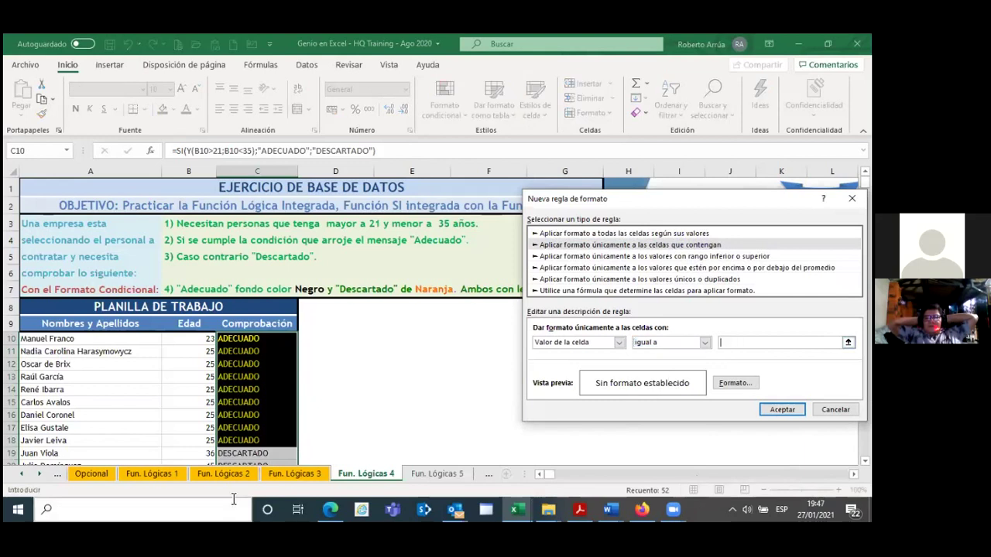
{"action": "left_click", "coordinate": [256, 454]}
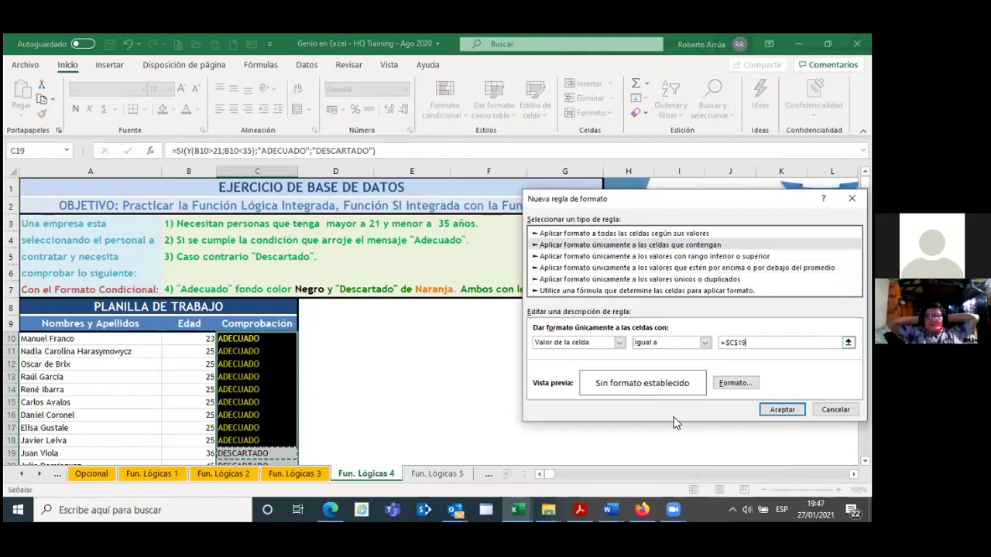
{"action": "left_click", "coordinate": [734, 383]}
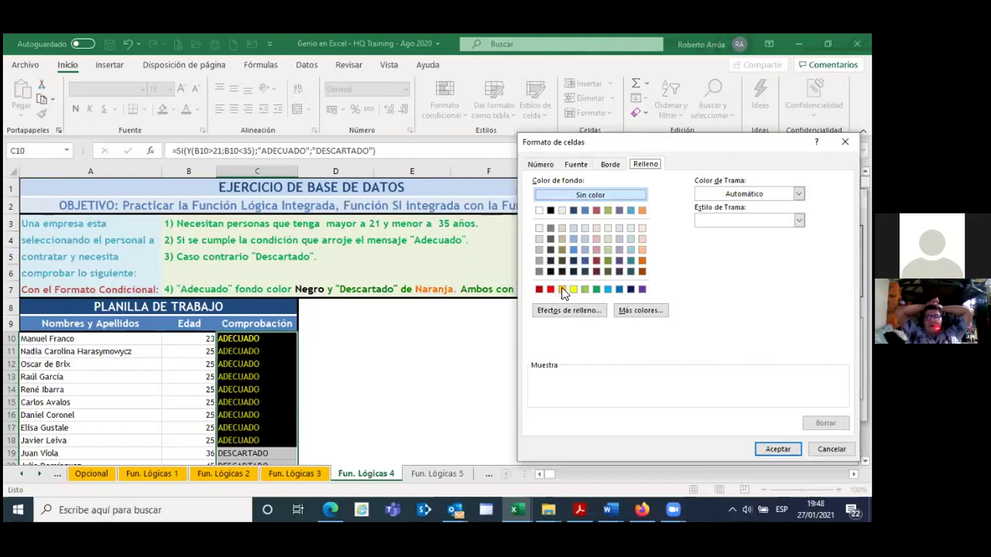
Step: Give the DESCARTADO rule an orange fill with yellow font
{"action": "left_click", "coordinate": [562, 289]}
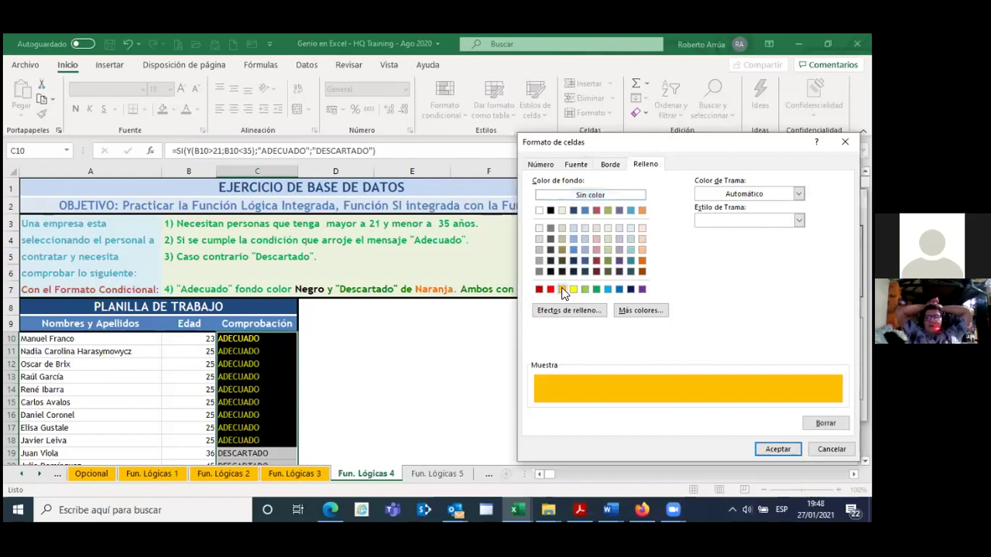
{"action": "left_click", "coordinate": [575, 166]}
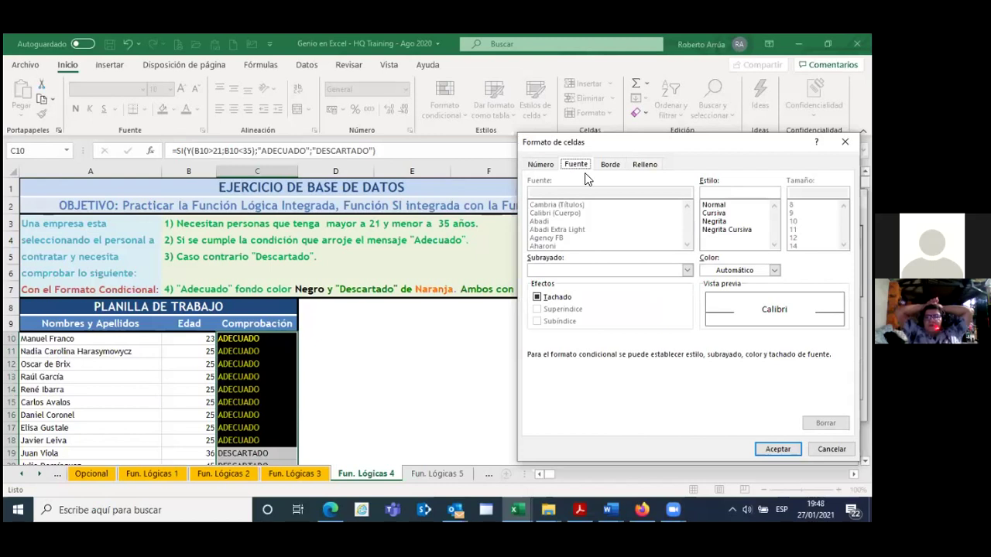
{"action": "left_click", "coordinate": [774, 271]}
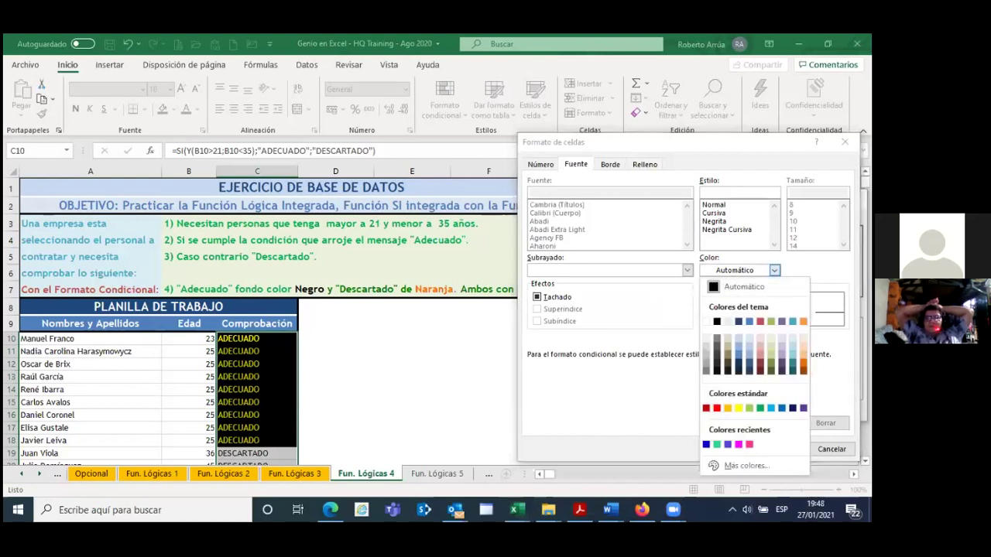
{"action": "left_click", "coordinate": [739, 408]}
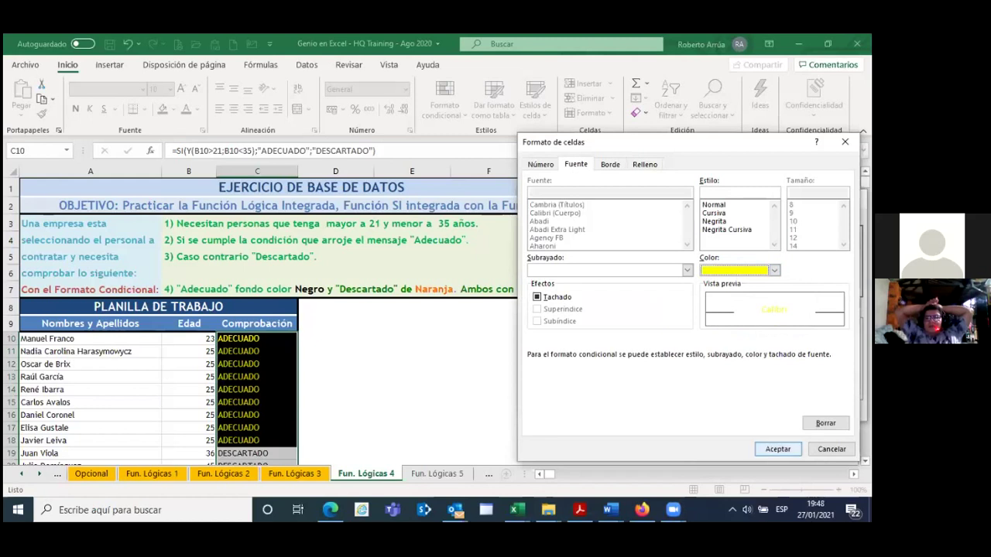
{"action": "left_click", "coordinate": [777, 449]}
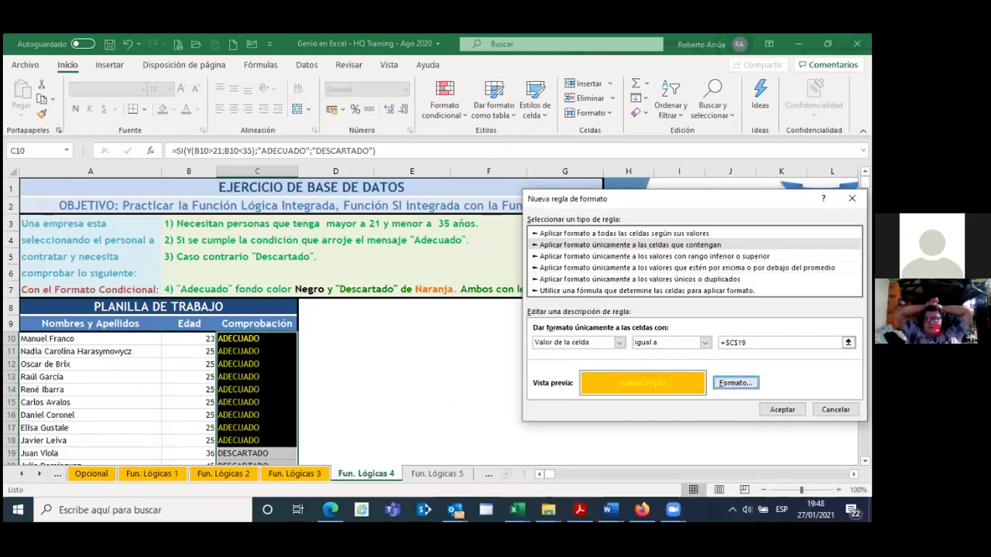
Step: Change the DESCARTADO rule's font colour to red and apply the rule
{"action": "key", "text": "Return"}
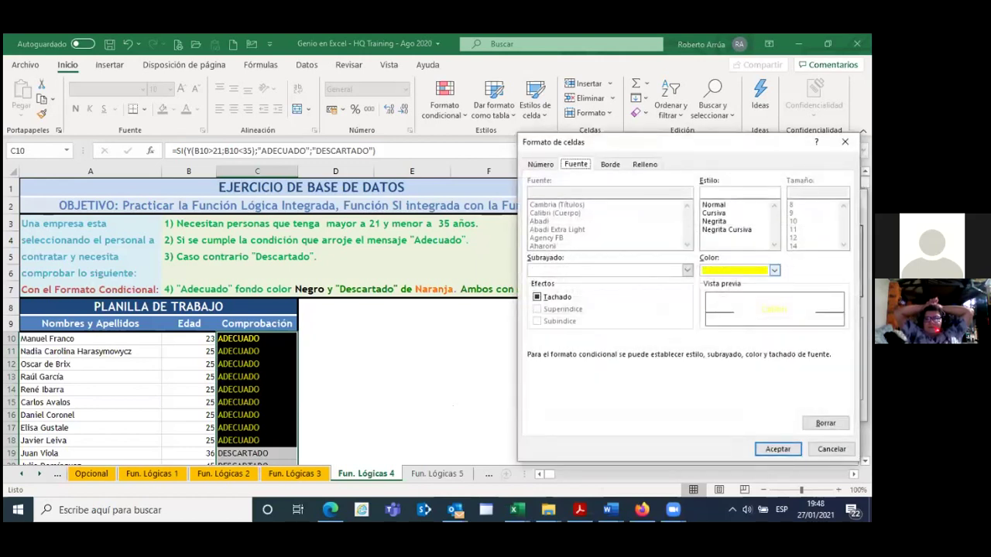
{"action": "left_click", "coordinate": [775, 270]}
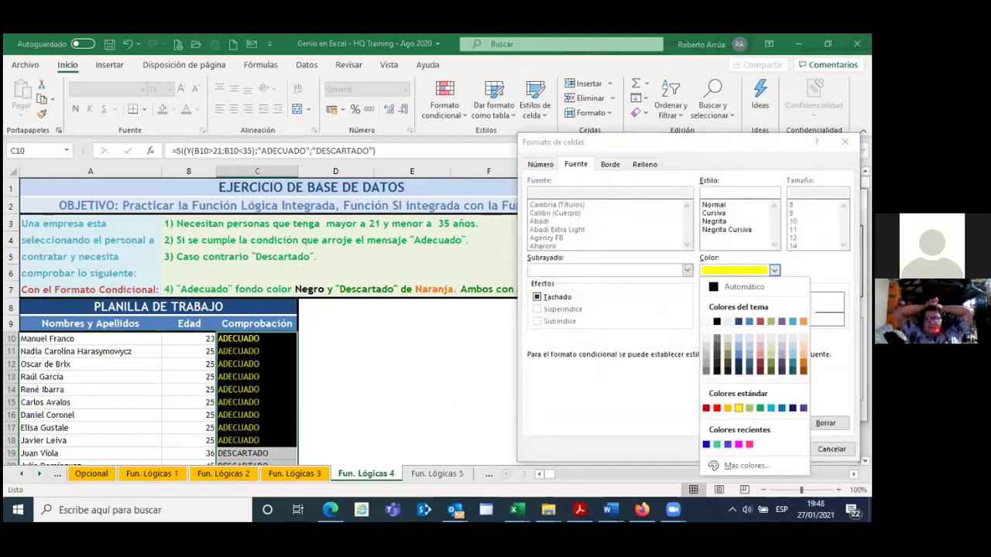
{"action": "left_click", "coordinate": [717, 409]}
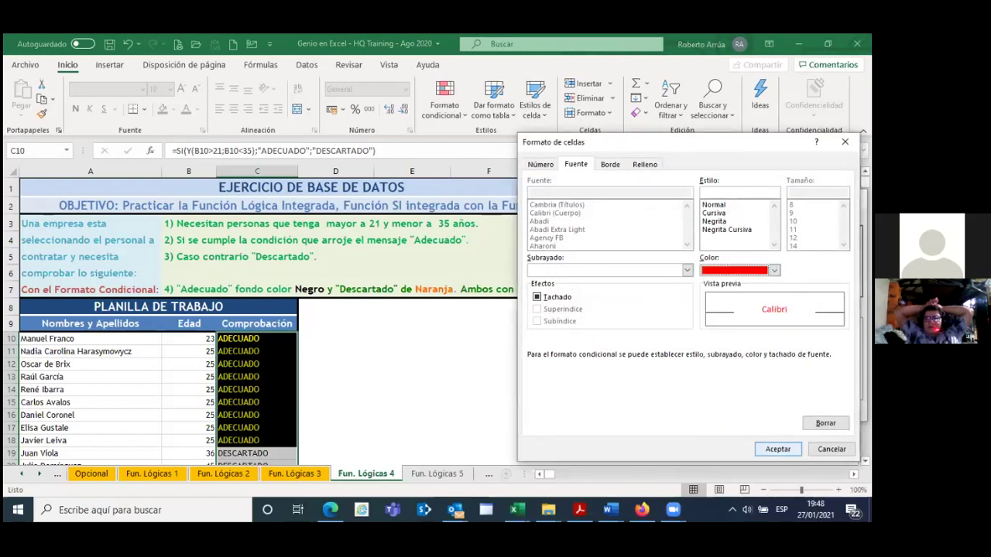
{"action": "left_click", "coordinate": [777, 449]}
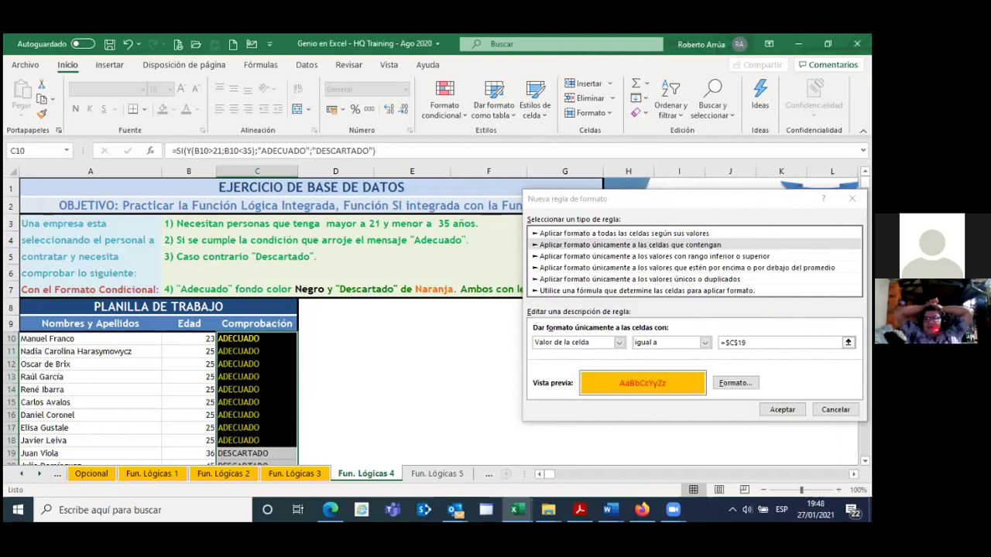
{"action": "left_click", "coordinate": [735, 382]}
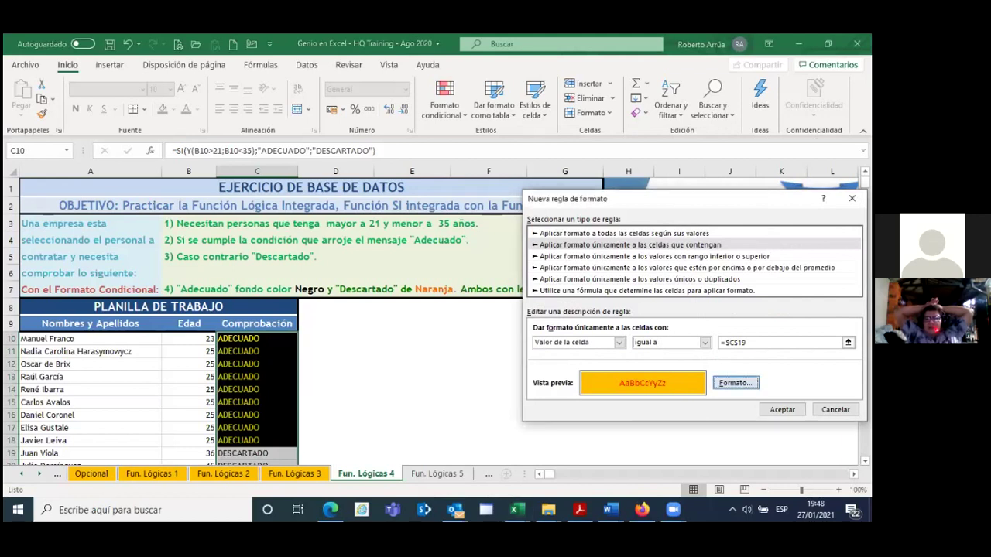
{"action": "left_click", "coordinate": [774, 270]}
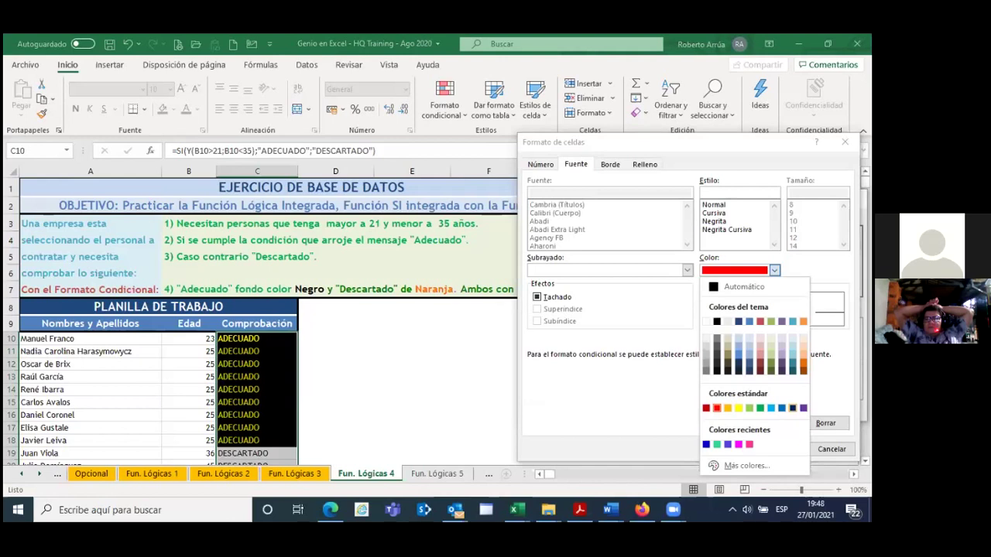
{"action": "left_click", "coordinate": [793, 408]}
{"action": "left_click", "coordinate": [777, 449]}
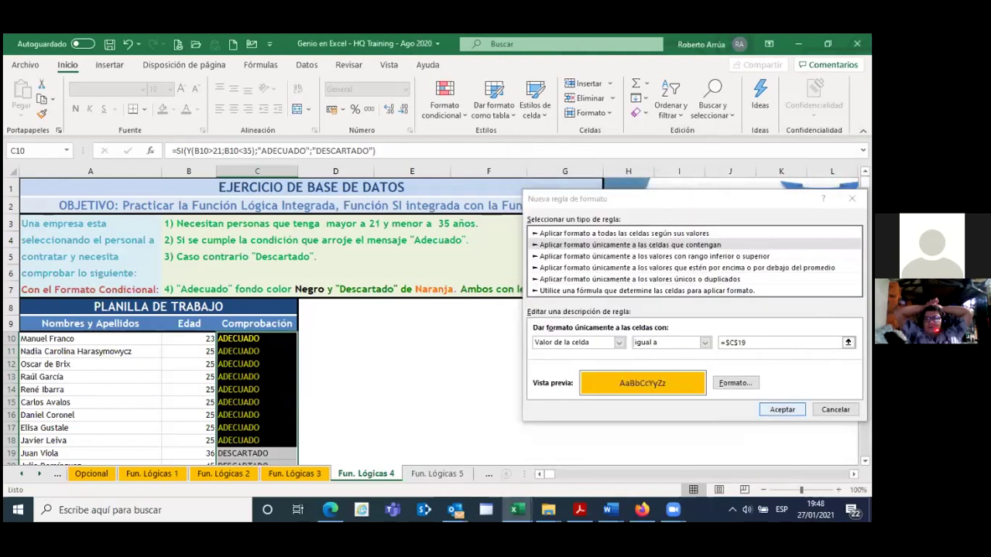
{"action": "left_click", "coordinate": [782, 409]}
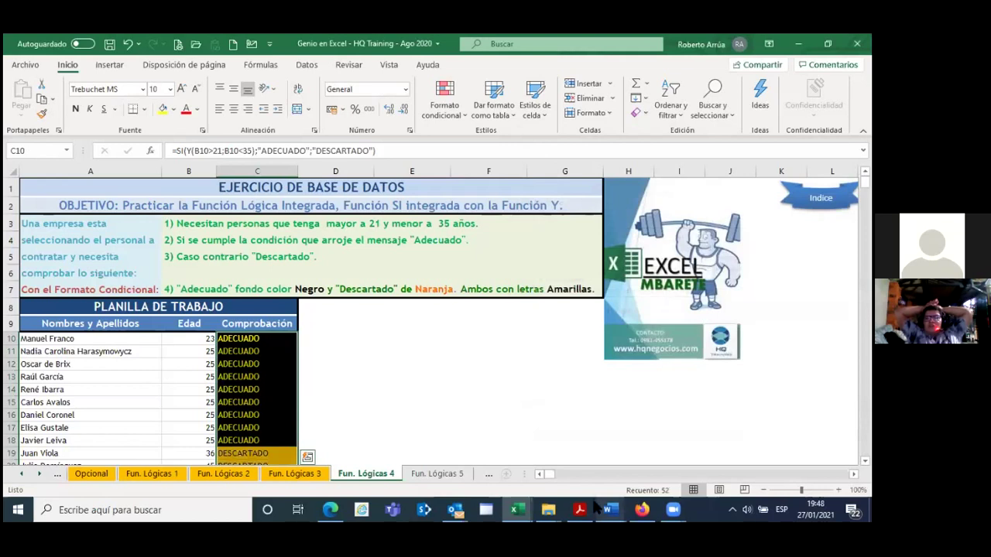
Step: Deselect the results and colour the Fun. Lógicas 4 sheet tab yellow
{"action": "left_click", "coordinate": [502, 415]}
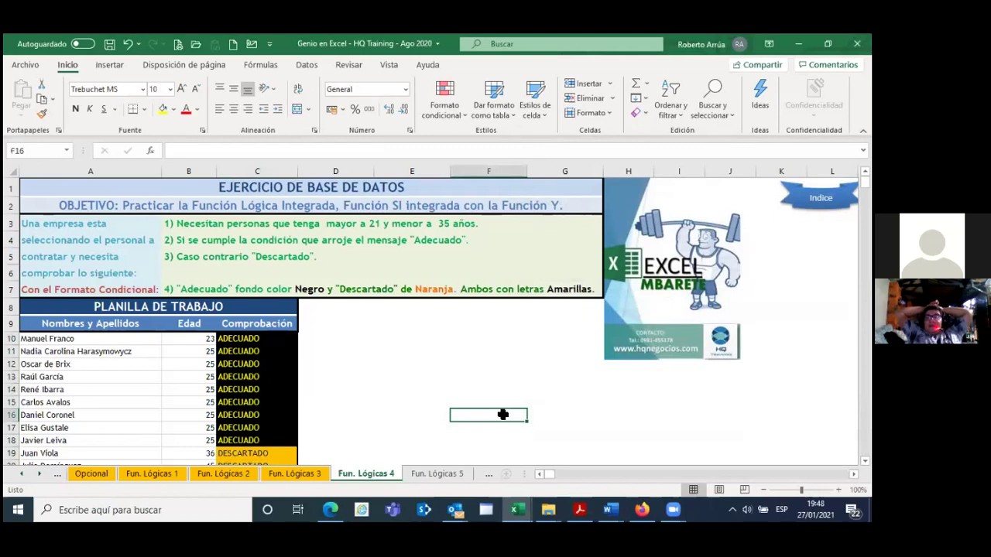
{"action": "left_click", "coordinate": [507, 380]}
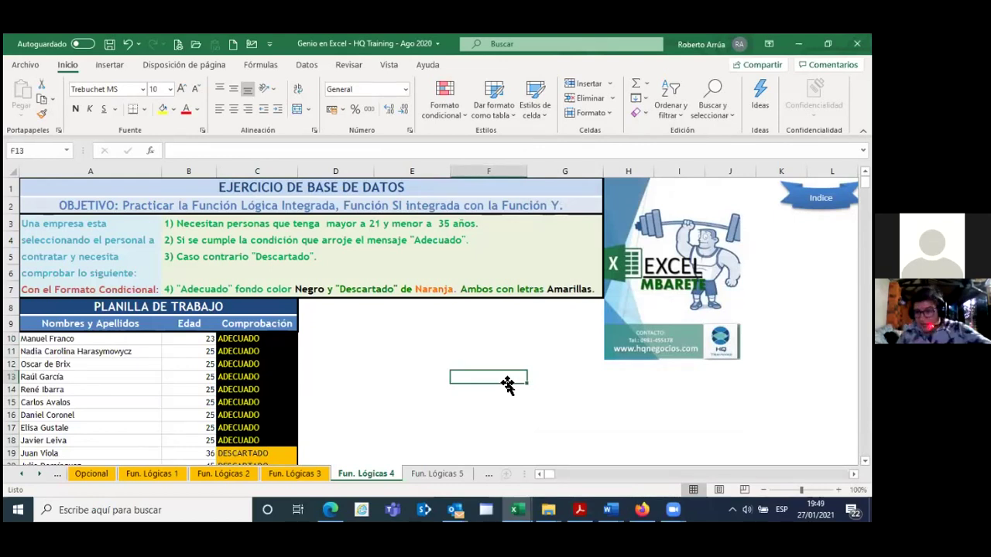
{"action": "left_click", "coordinate": [405, 385]}
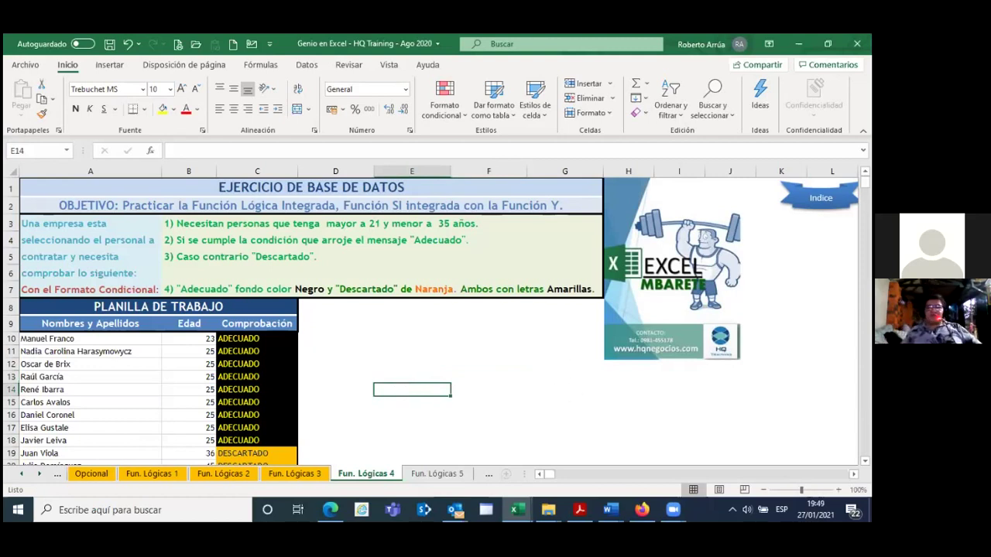
{"action": "mouse_move", "coordinate": [865, 183]}
{"action": "left_mouse_down"}
{"action": "mouse_move", "coordinate": [865, 211]}
{"action": "mouse_move", "coordinate": [865, 183]}
{"action": "left_mouse_up"}
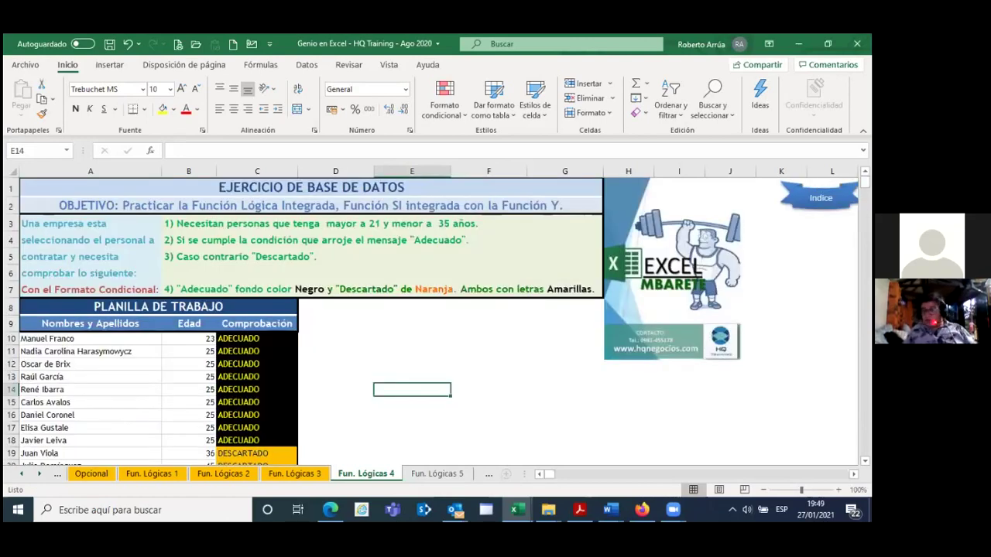
{"action": "right_click", "coordinate": [373, 478]}
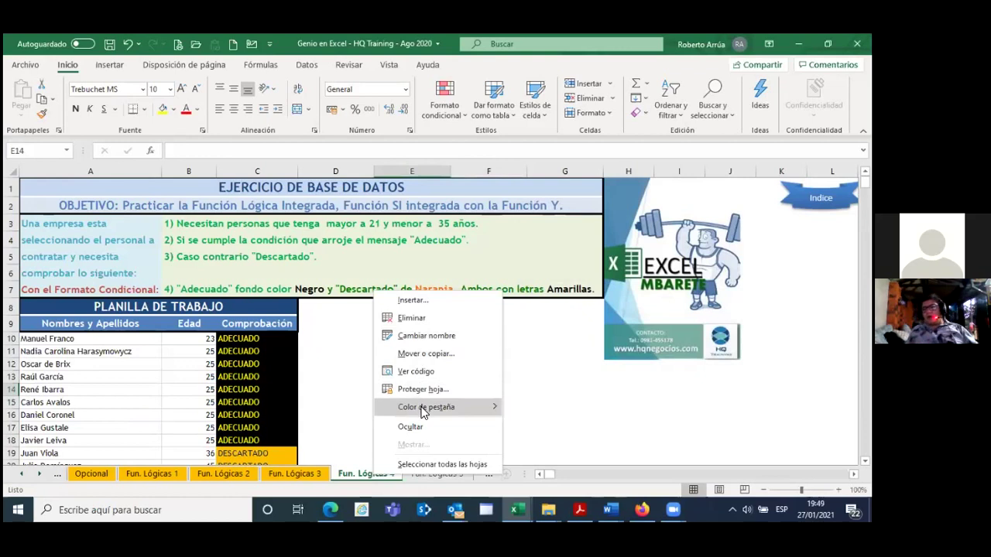
{"action": "mouse_move", "coordinate": [426, 407]}
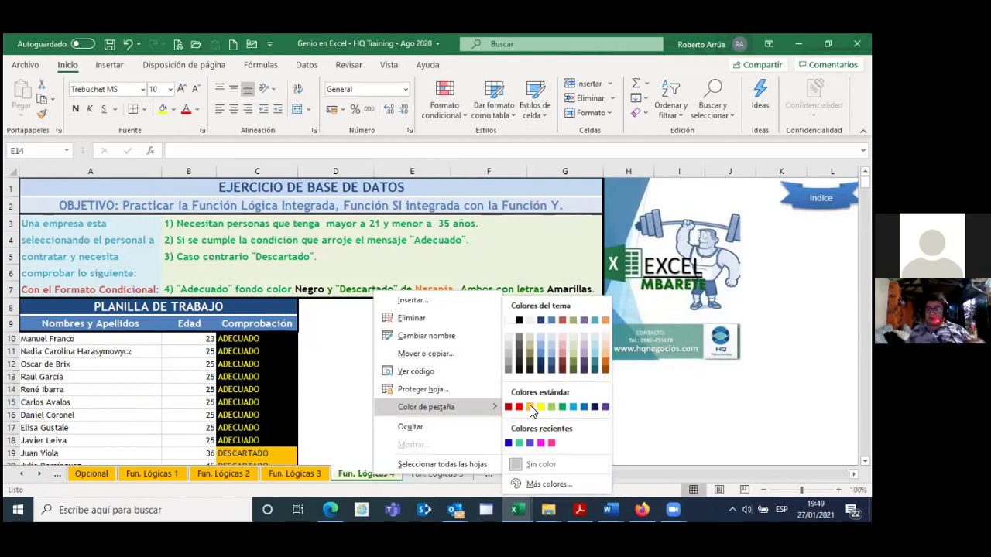
{"action": "left_click", "coordinate": [530, 407]}
{"action": "left_click", "coordinate": [469, 444]}
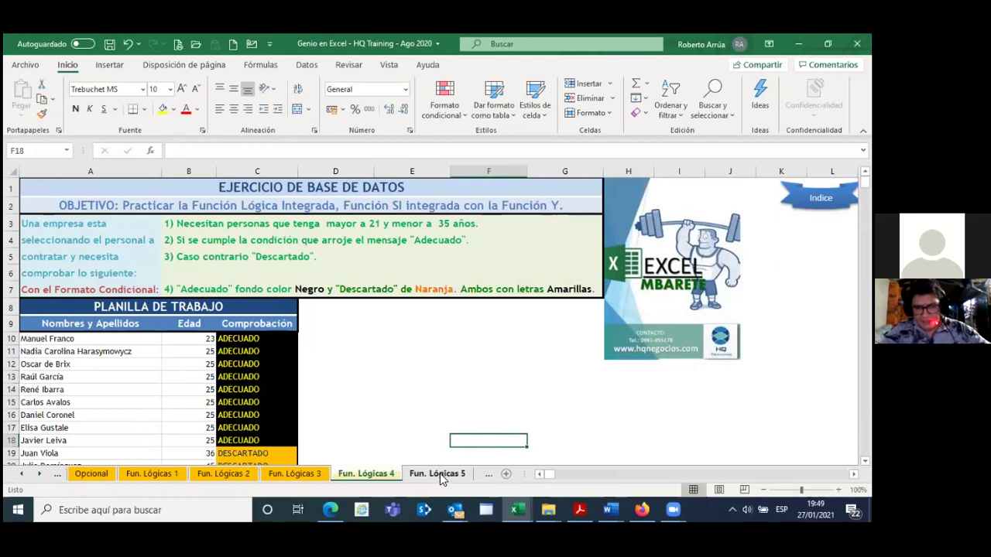
Step: Switch to the Fun. Lógicas 5 sheet and select the truth-table heading in E14
{"action": "left_click", "coordinate": [440, 473]}
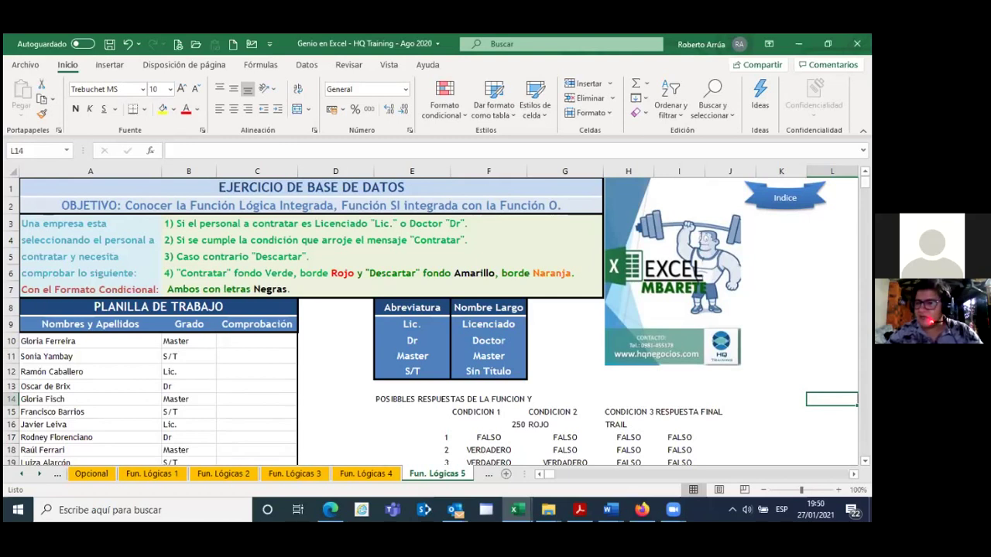
{"action": "scroll", "coordinate": [437, 321], "scroll_direction": "down", "scroll_amount": 2}
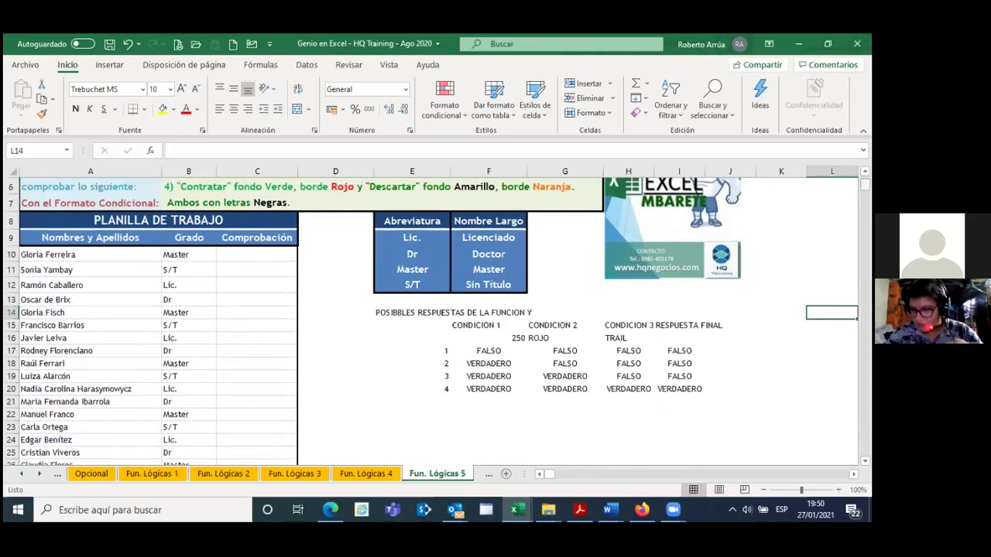
{"action": "left_click", "coordinate": [423, 313]}
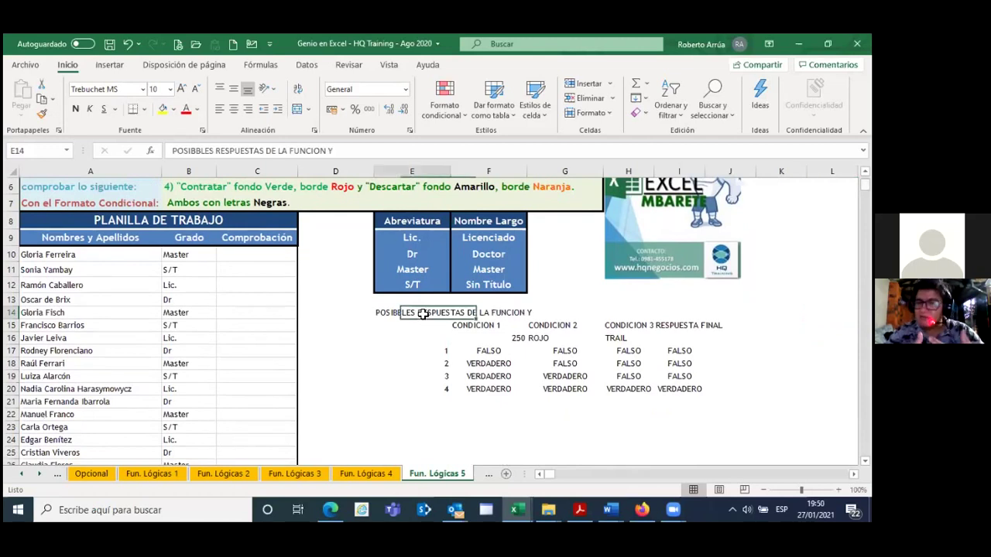
Step: Change the E14 heading ending from FUNCION Y to FUNCION O
{"action": "left_click", "coordinate": [346, 151]}
{"action": "key", "text": "BackSpace"}
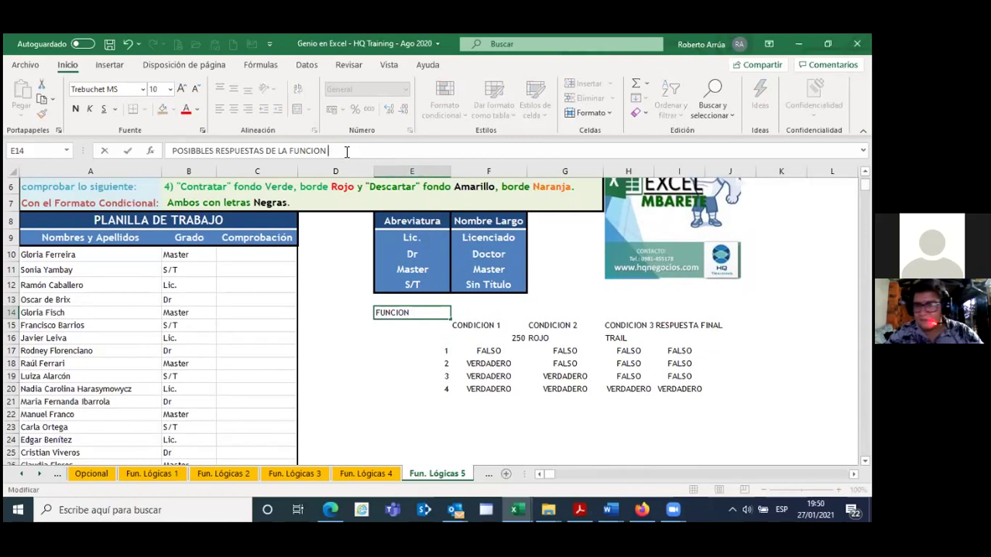
{"action": "type", "text": "O"}
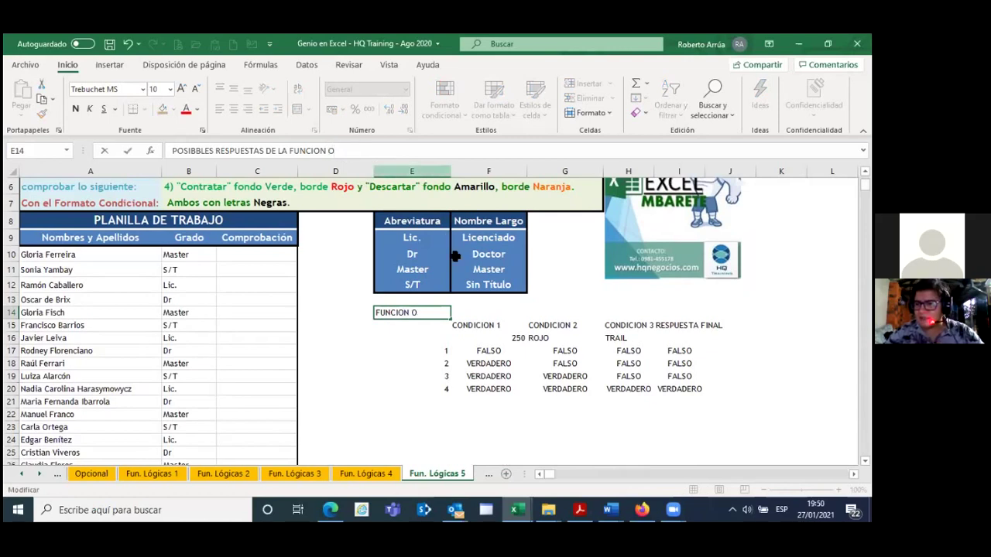
{"action": "left_click", "coordinate": [526, 394]}
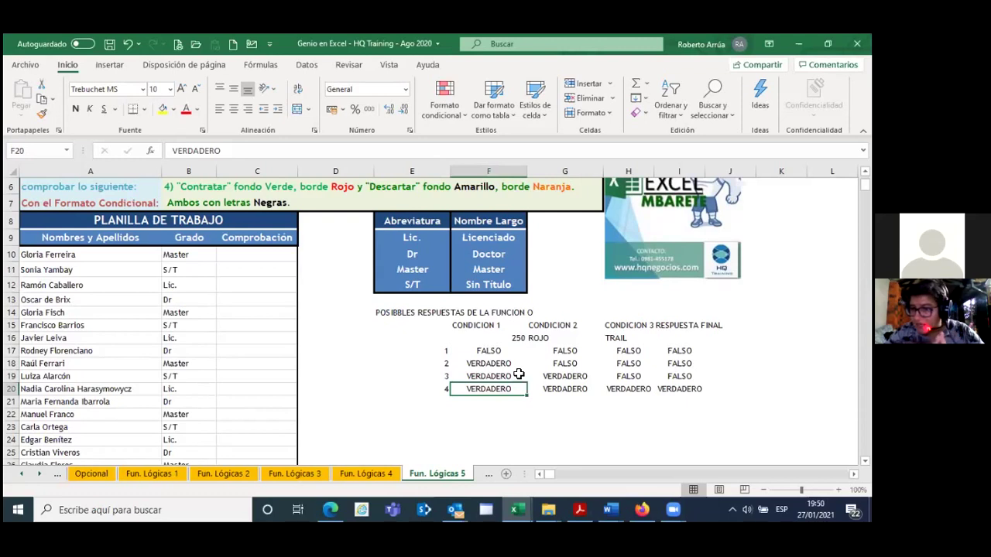
Step: Enter VERDADERO as the final answer in I18 and I19, then return to C10
{"action": "left_click", "coordinate": [689, 366]}
{"action": "type", "text": "VERDADERO"}
{"action": "left_click", "coordinate": [679, 379]}
{"action": "type", "text": "VERDADERO"}
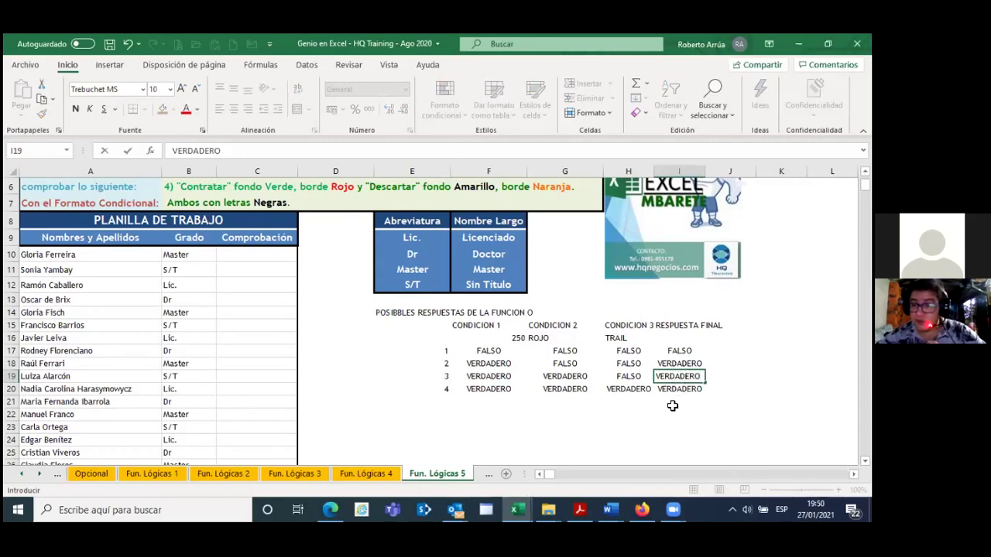
{"action": "left_click", "coordinate": [673, 404]}
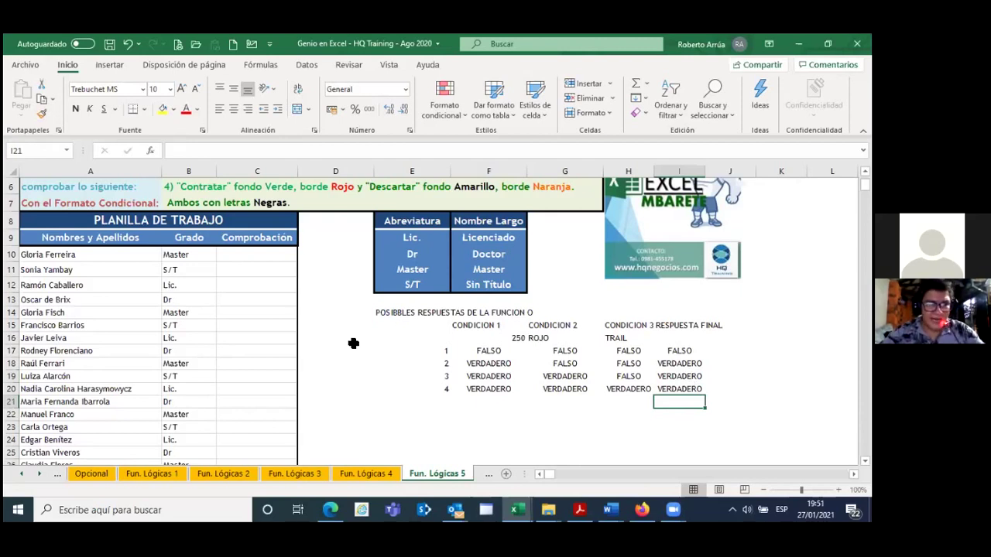
{"action": "left_click", "coordinate": [264, 261]}
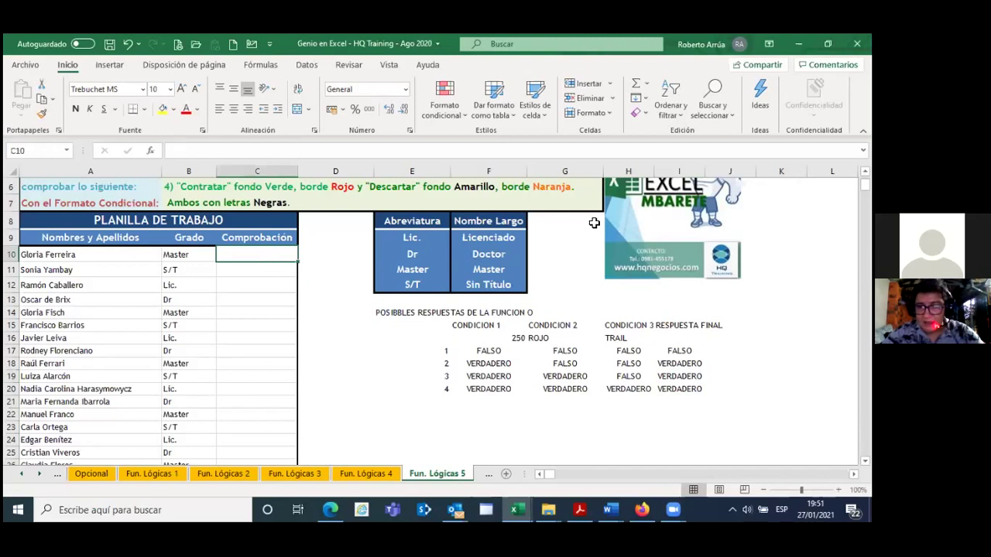
{"action": "scroll", "coordinate": [372, 310], "scroll_direction": "up", "scroll_amount": 2}
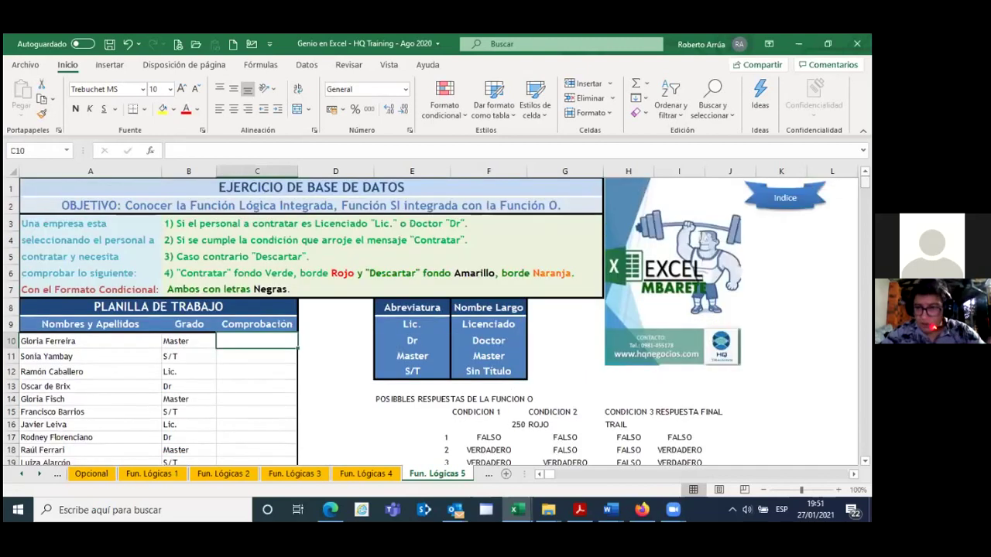
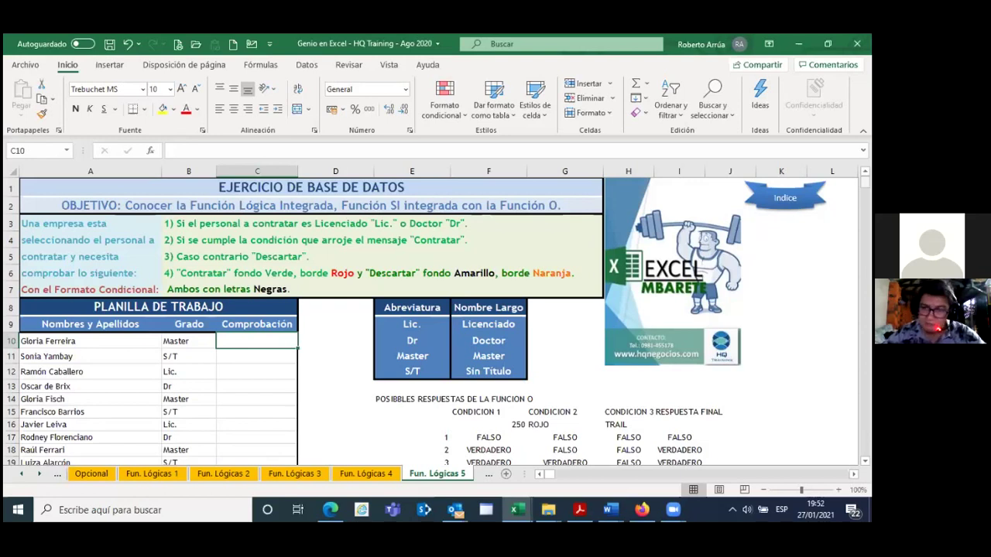
Step: Begin the formula =SI( in cell C10, picking SI from the autocomplete list
{"action": "type", "text": "="}
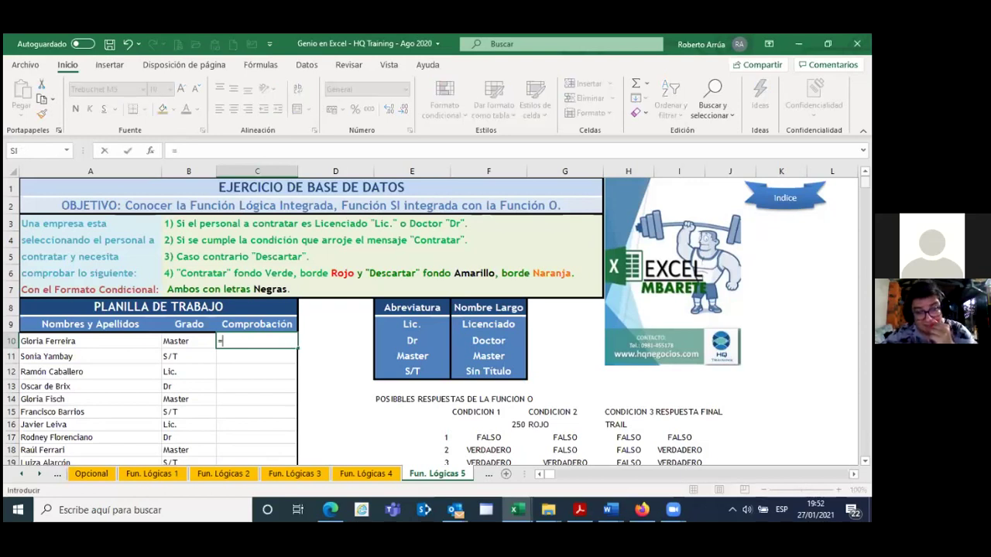
{"action": "type", "text": "SI"}
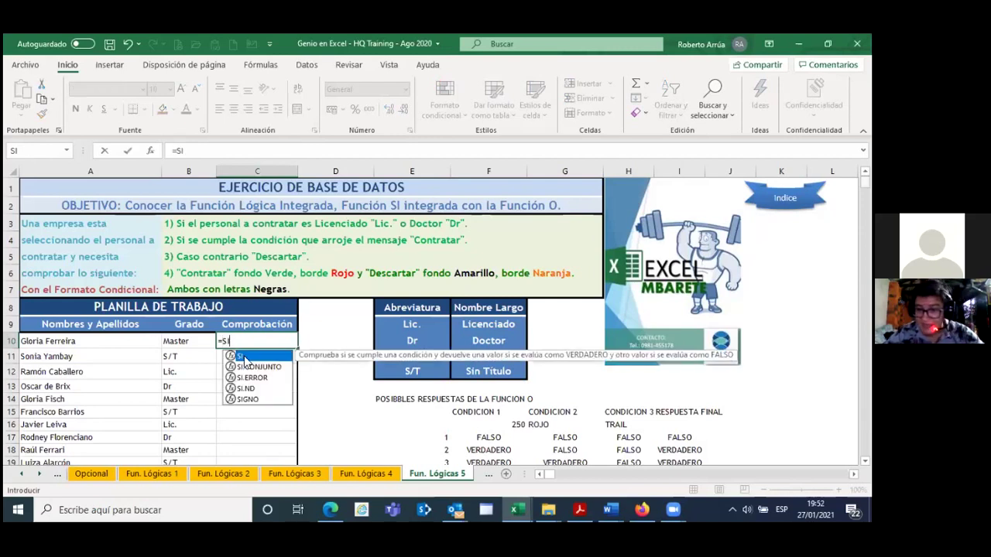
{"action": "double_click", "coordinate": [245, 357]}
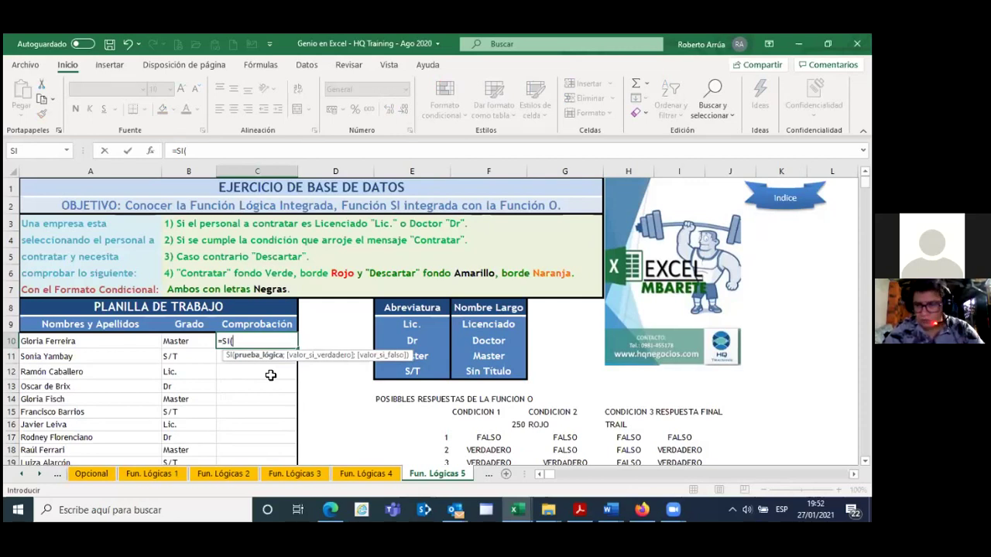
Step: Nest the O function inside SI and reference B10 for the first test, removing stray letters
{"action": "type", "text": "O"}
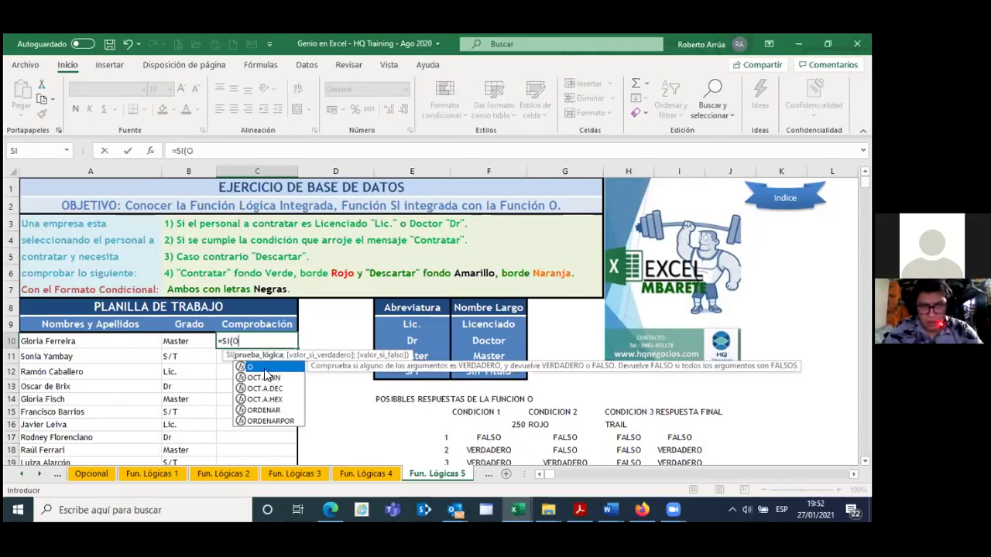
{"action": "double_click", "coordinate": [263, 367]}
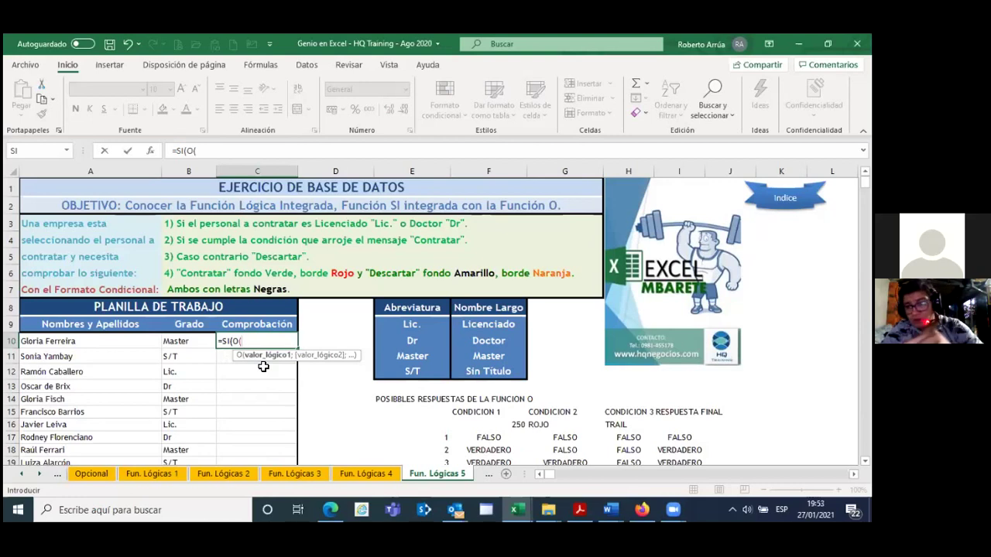
{"action": "left_click", "coordinate": [188, 343]}
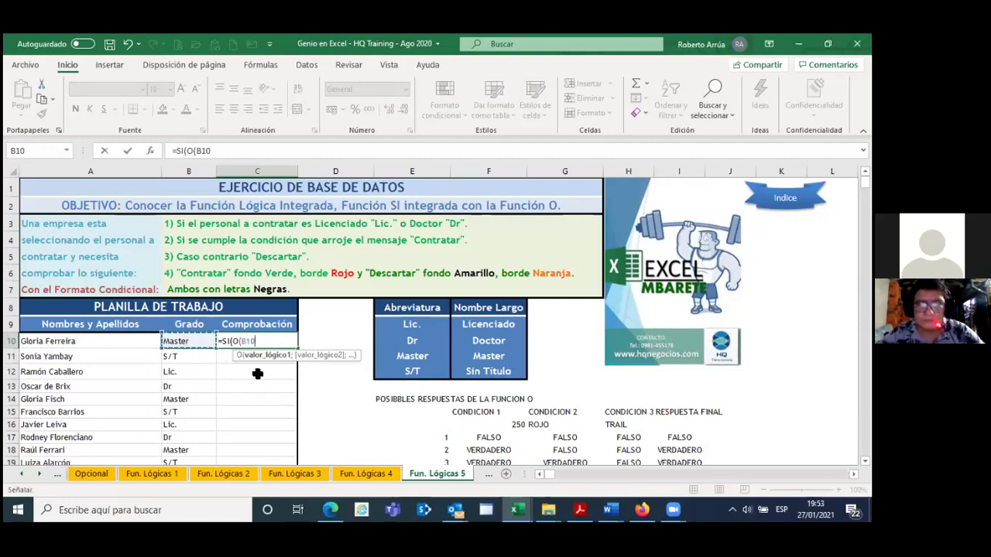
{"action": "type", "text": "LIC"}
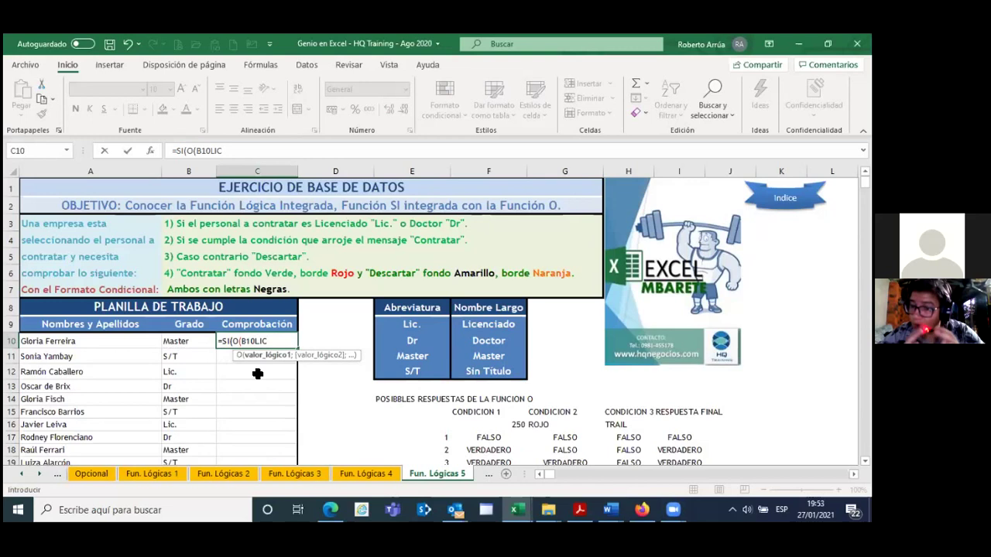
{"action": "key", "text": "BackSpace"}
{"action": "key", "text": "BackSpace"}
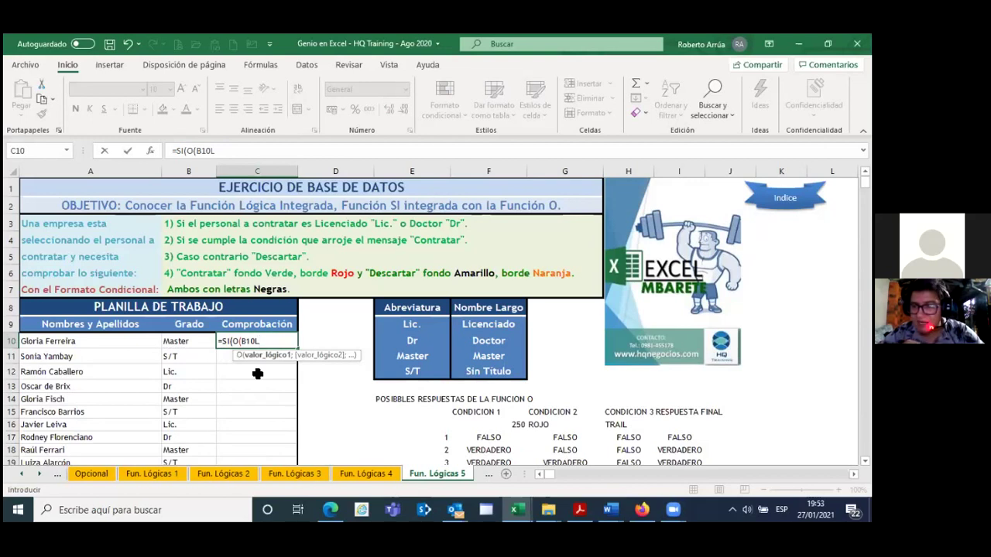
{"action": "key", "text": "BackSpace"}
{"action": "type", "text": "="}
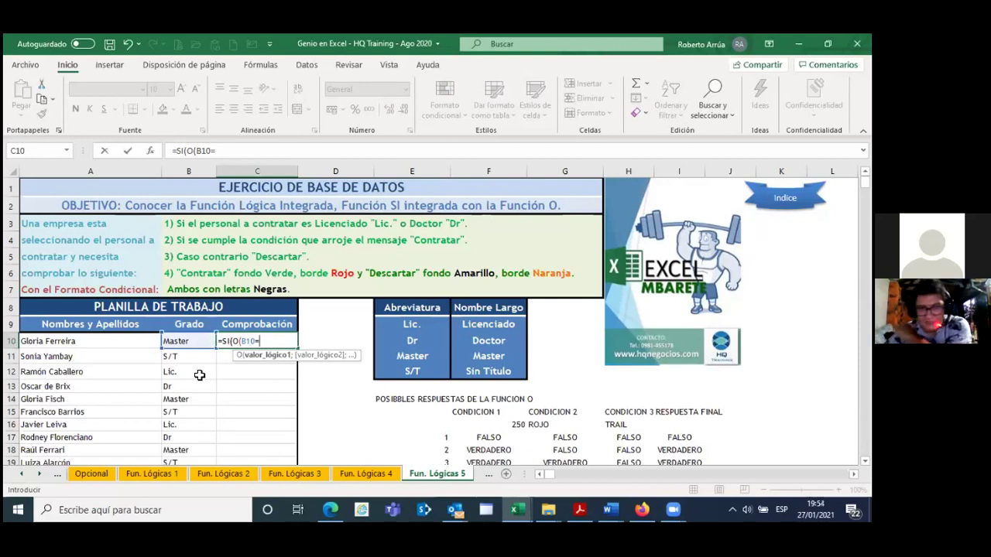
Step: Complete the first O condition as B10="Lic." and add the separator for the next argument
{"action": "type", "text": "Lic"}
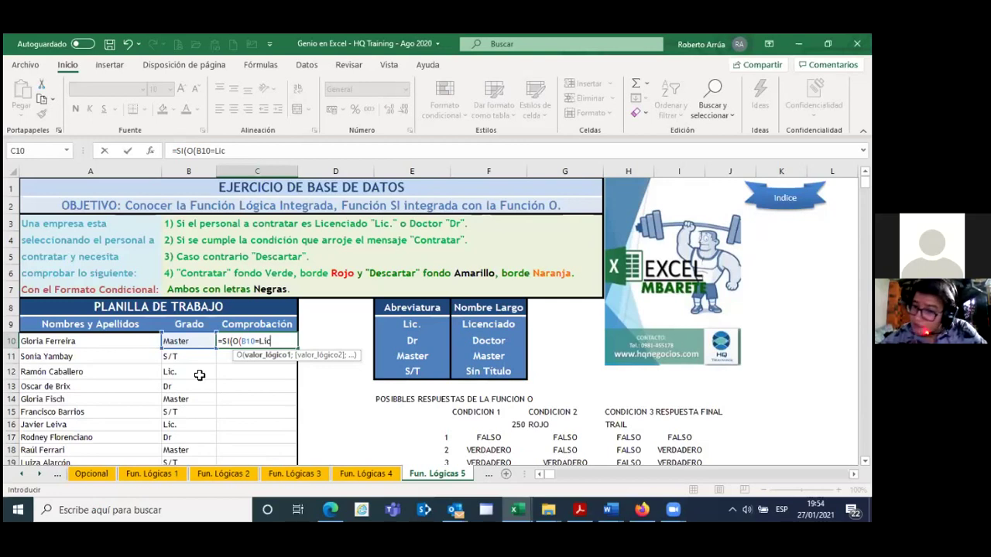
{"action": "key", "text": "BackSpace"}
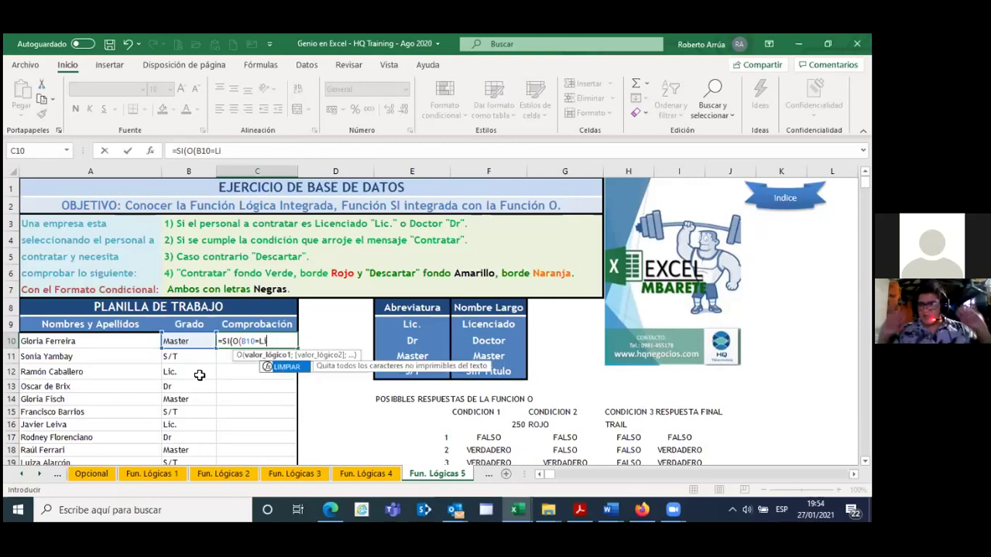
{"action": "key", "text": "BackSpace"}
{"action": "key", "text": "BackSpace"}
{"action": "type", "text": "\""}
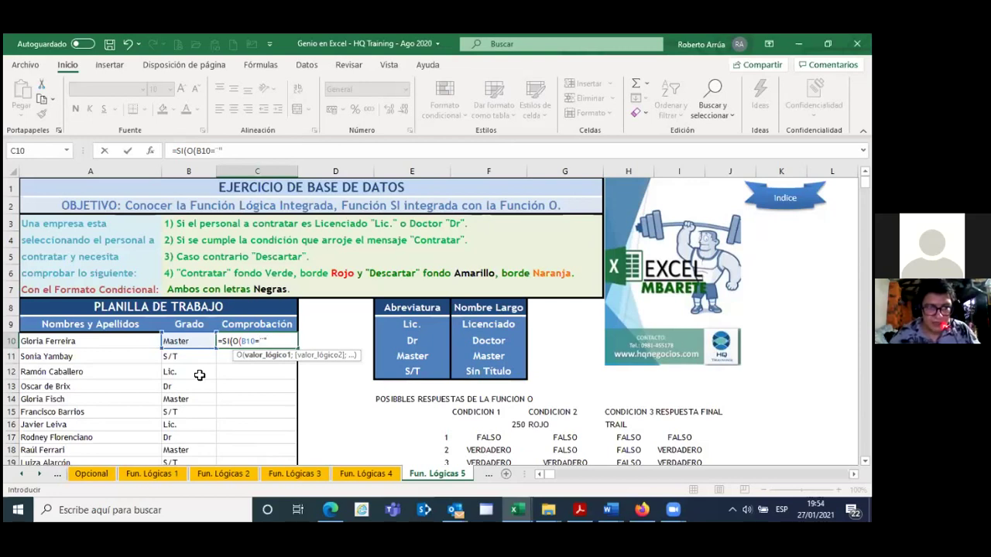
{"action": "key", "text": "BackSpace"}
{"action": "key", "text": "BackSpace"}
{"action": "type", "text": "\""}
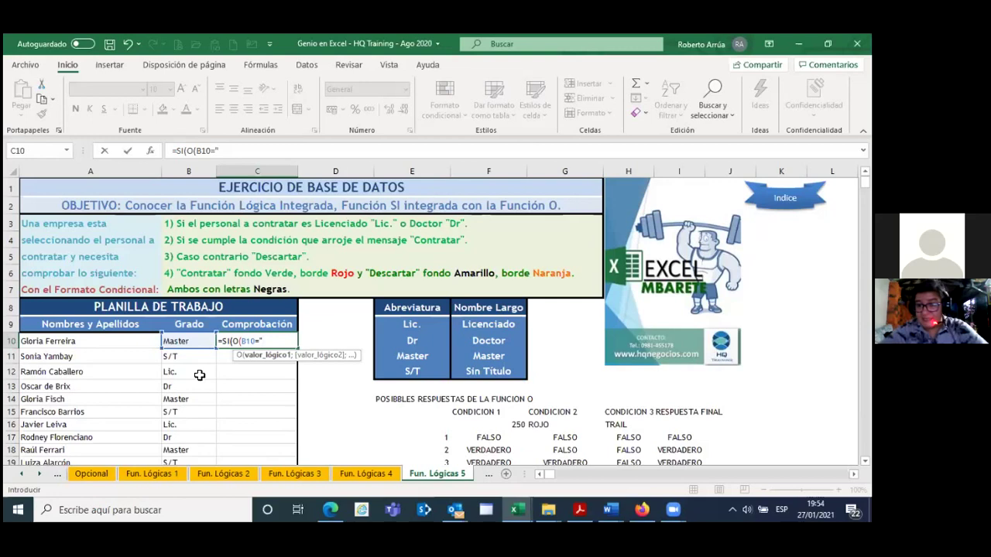
{"action": "type", "text": "Lic."}
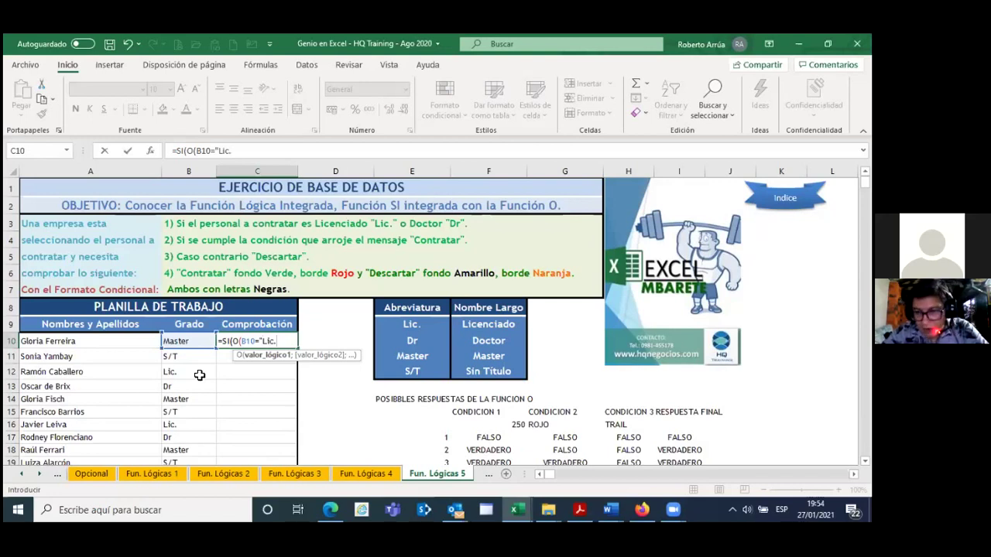
{"action": "type", "text": "\""}
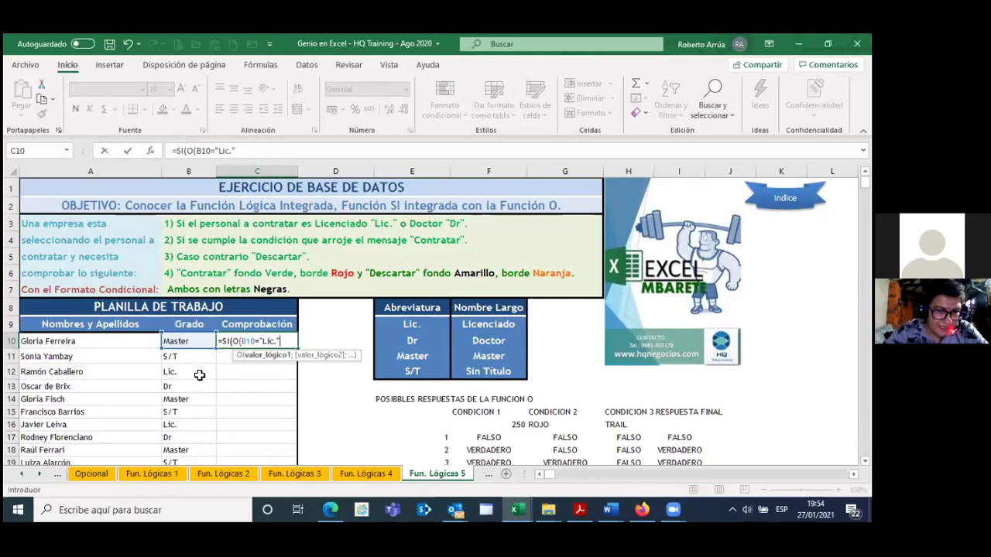
{"action": "type", "text": ";"}
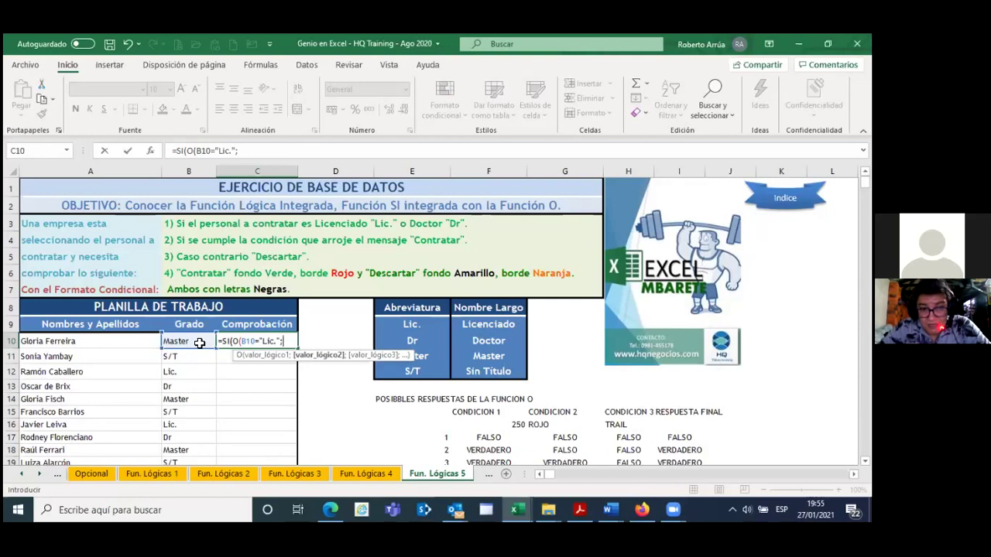
Step: Start the second O condition by comparing B10 with cell B13
{"action": "left_click", "coordinate": [199, 343]}
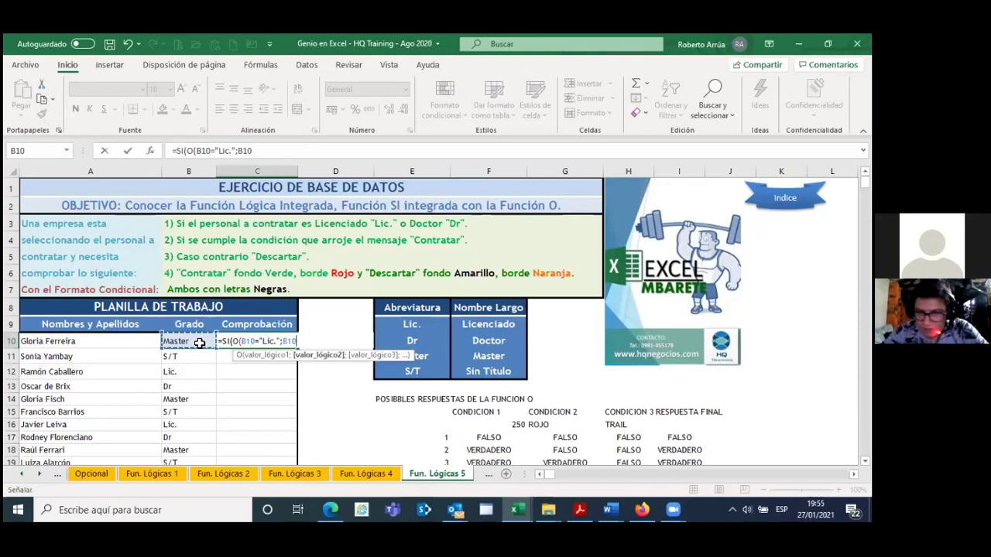
{"action": "type", "text": "="}
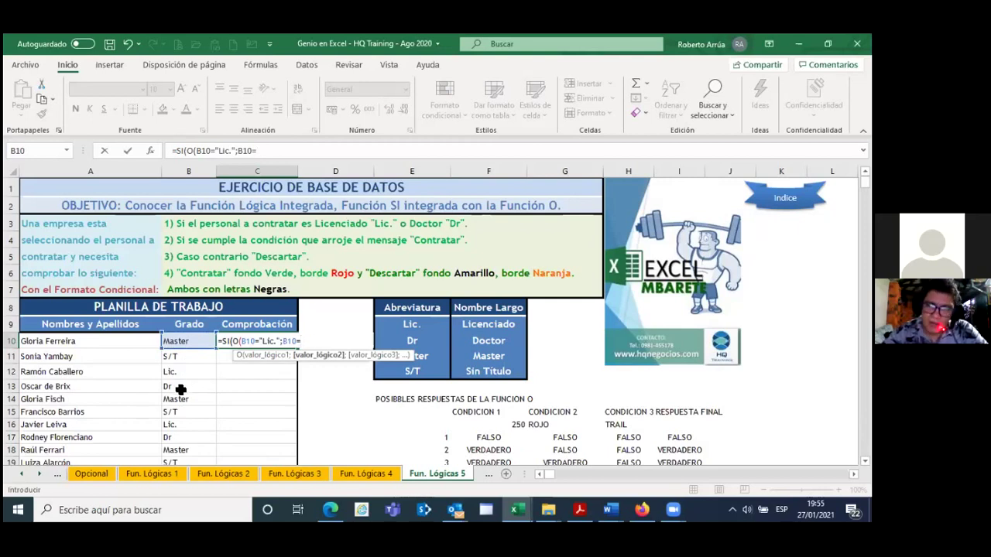
{"action": "left_click", "coordinate": [180, 387]}
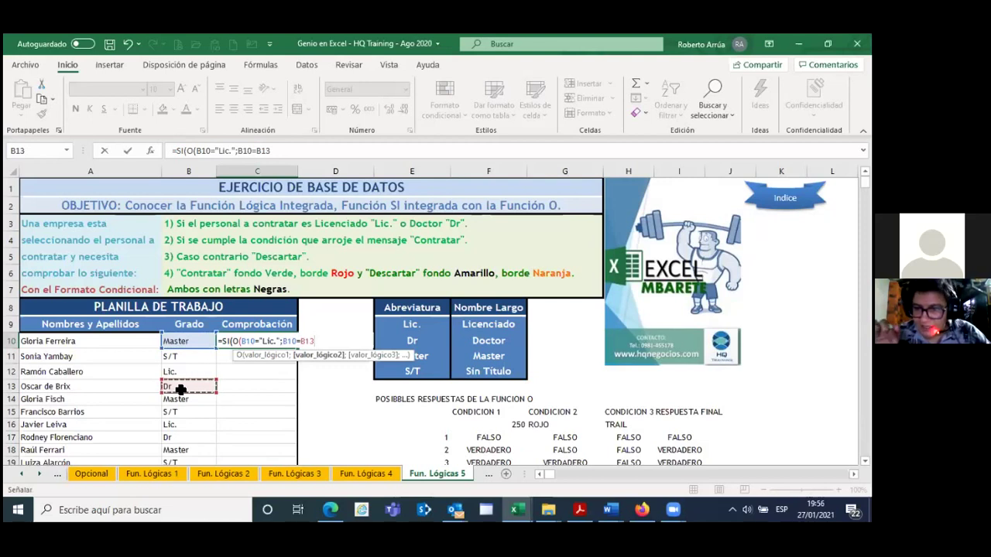
Step: Make the second condition compare B10 with the absolute reference $E$10
{"action": "left_click", "coordinate": [414, 343]}
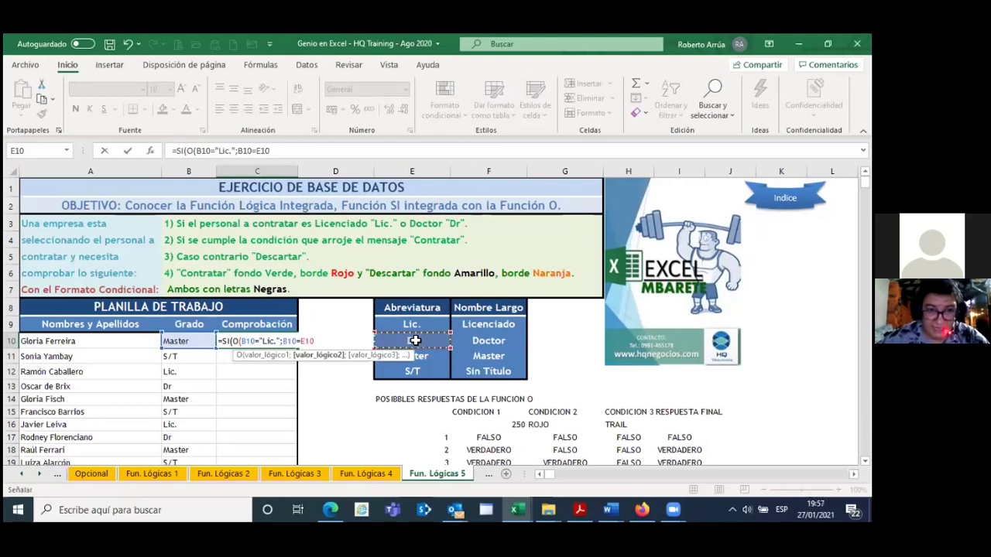
{"action": "key", "text": "F4"}
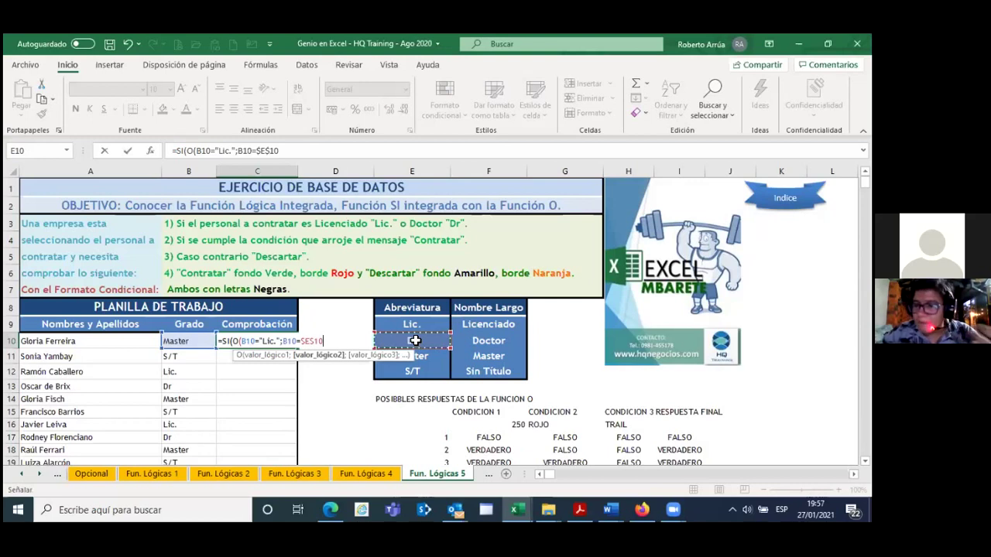
Step: Close the O function and enter "contratar" as the SI value when true
{"action": "type", "text": ")"}
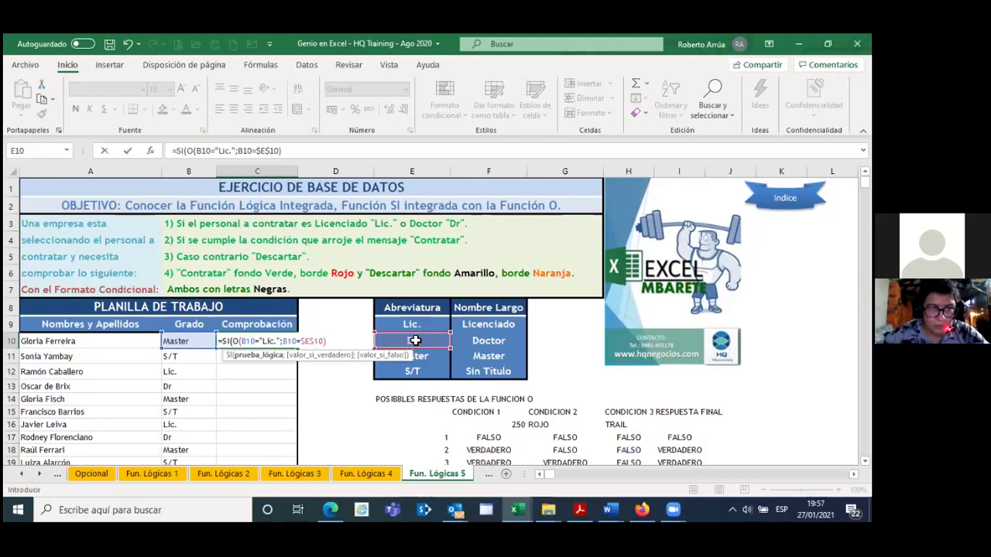
{"action": "type", "text": ";"}
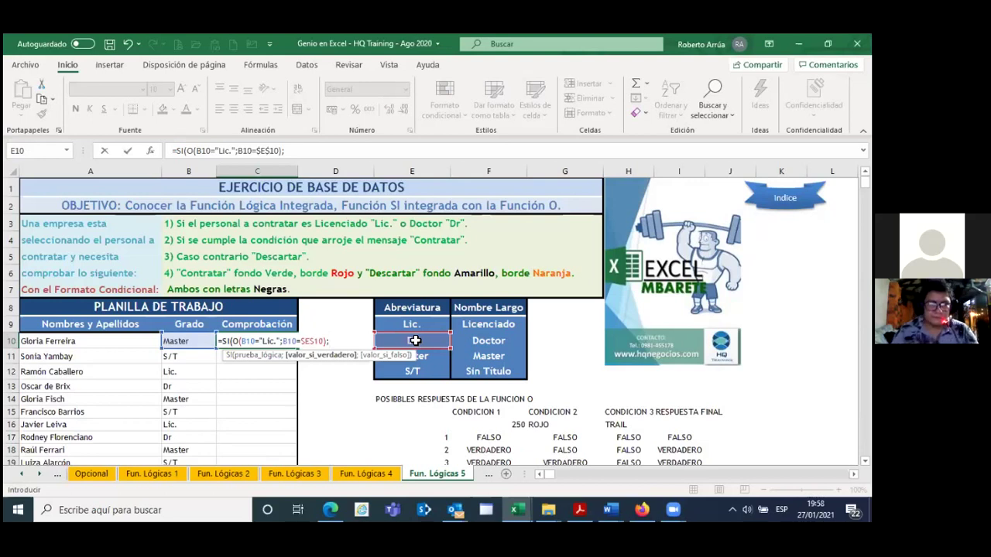
{"action": "type", "text": "\"contratar"}
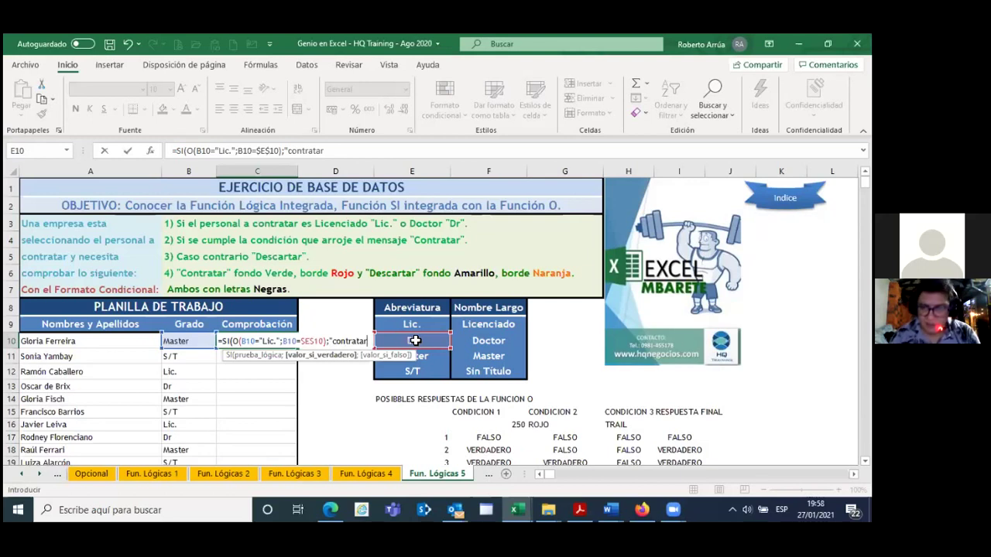
{"action": "type", "text": "\""}
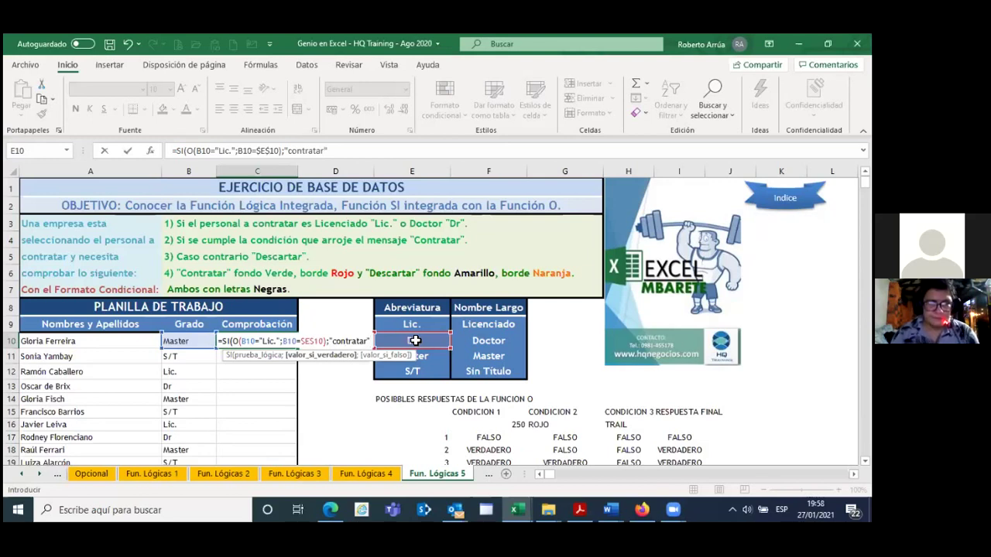
Step: Add "descartar" as the false value, close the SI and commit the C10 formula
{"action": "type", "text": ";"}
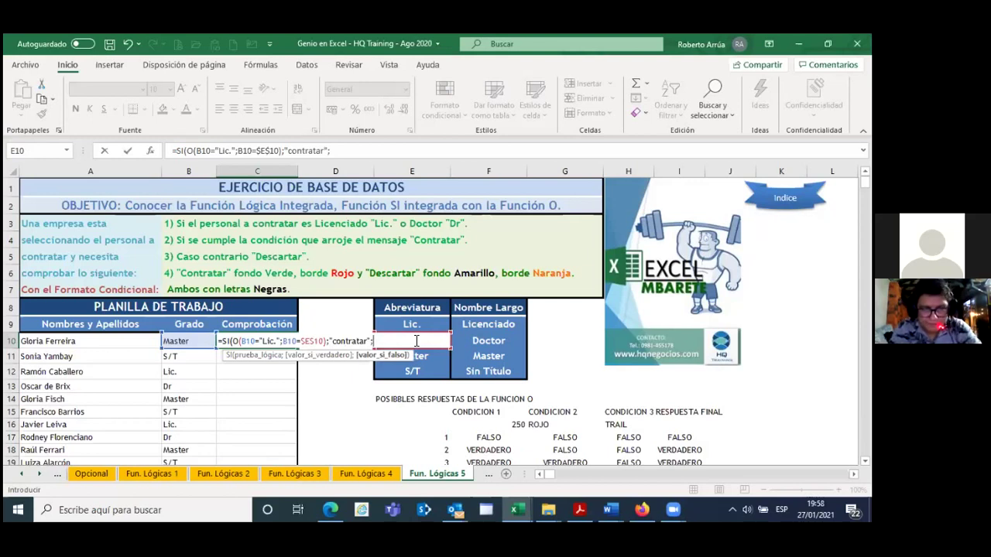
{"action": "type", "text": "\"des"}
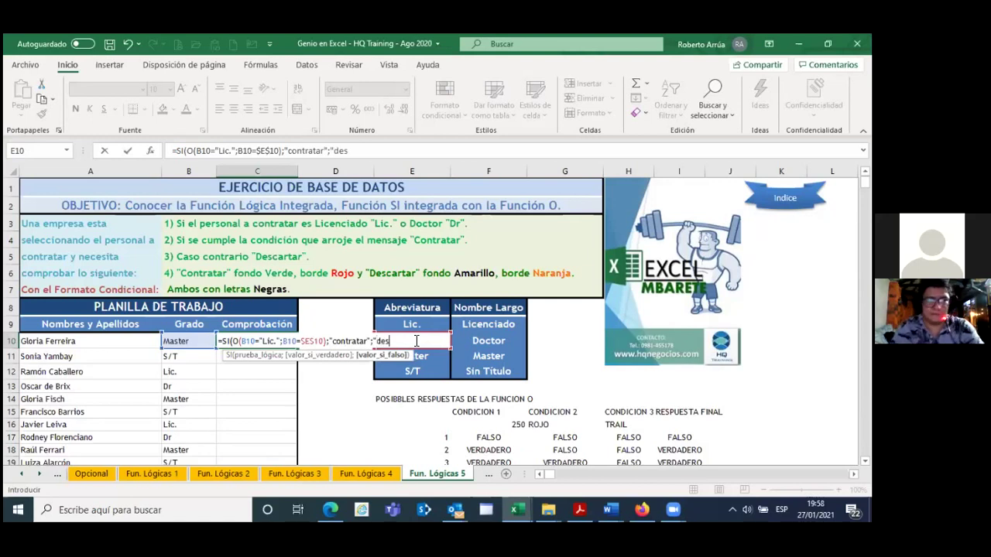
{"action": "type", "text": "cartar"}
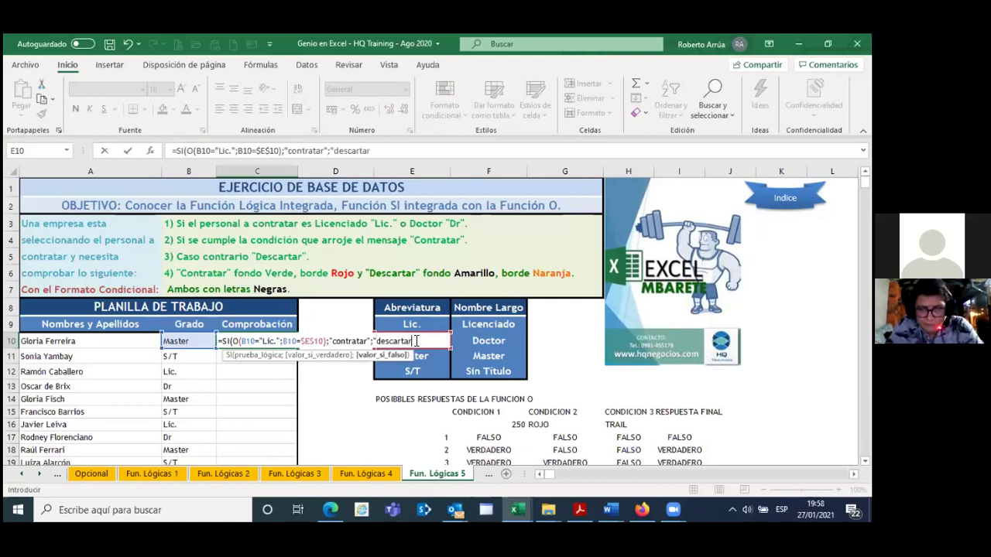
{"action": "type", "text": "\""}
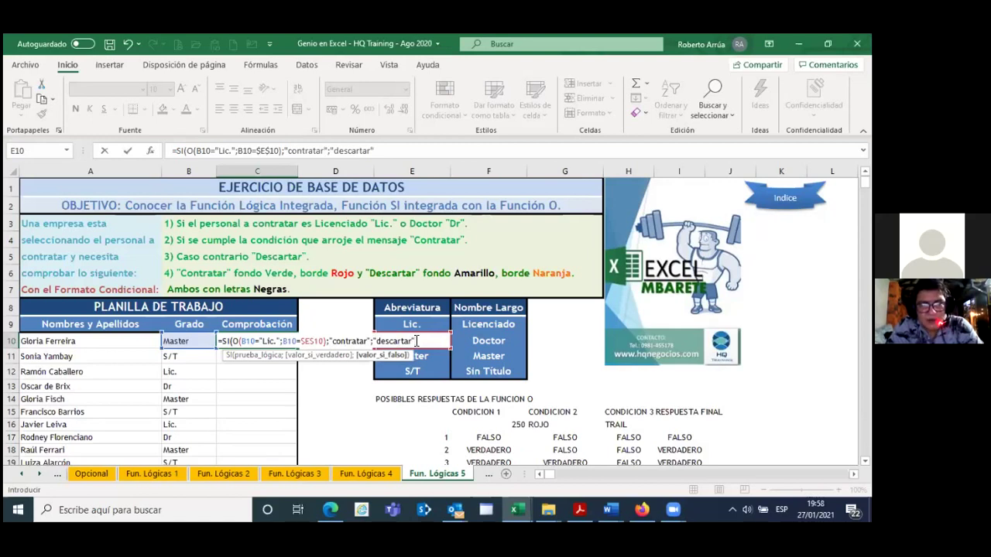
{"action": "type", "text": ")"}
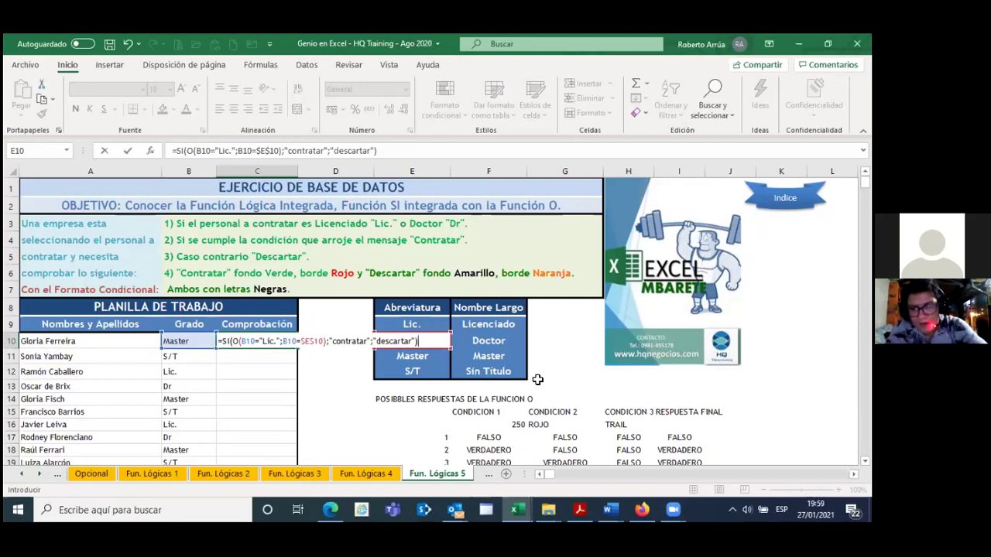
{"action": "key", "text": "Return"}
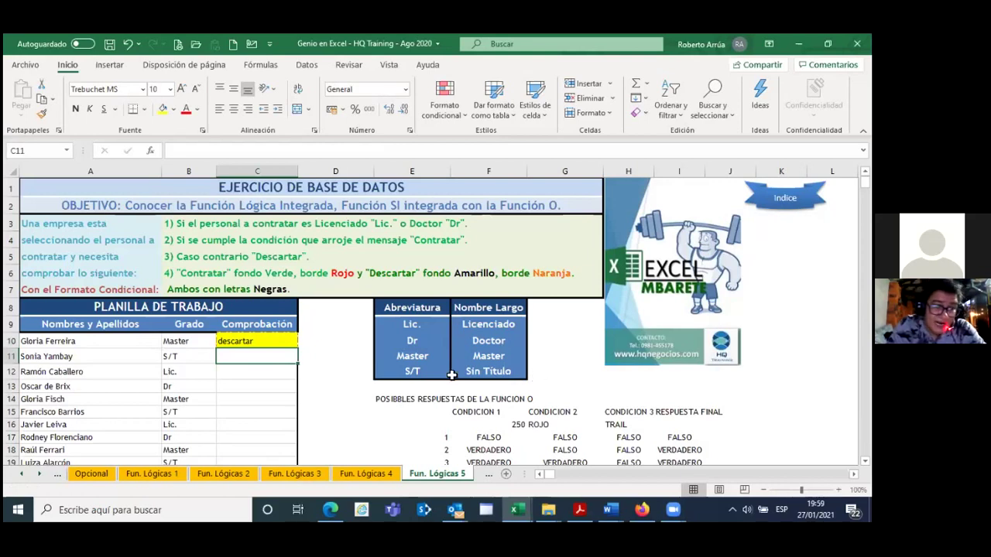
Step: Fill the C10 formula down column C using the fill handle
{"action": "left_click", "coordinate": [273, 342]}
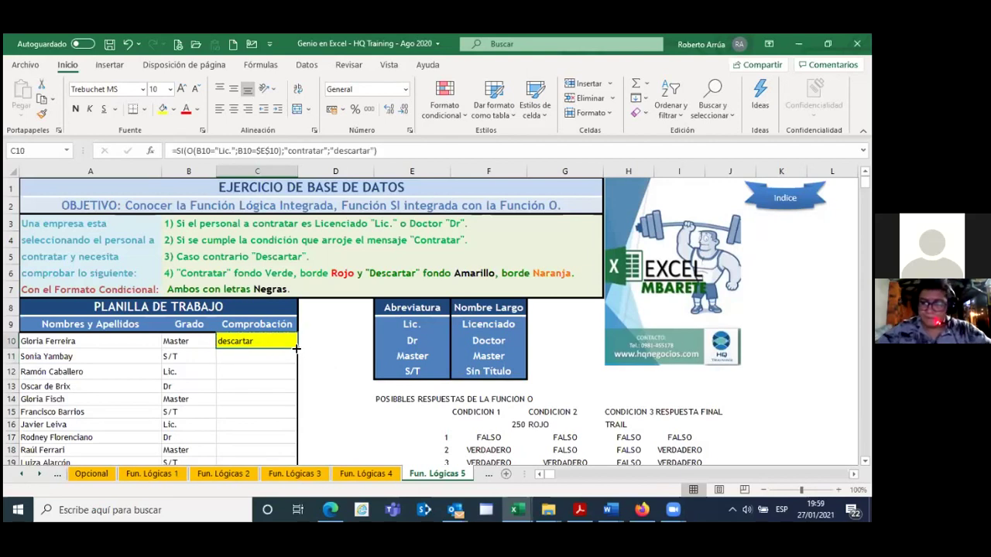
{"action": "double_click", "coordinate": [297, 349]}
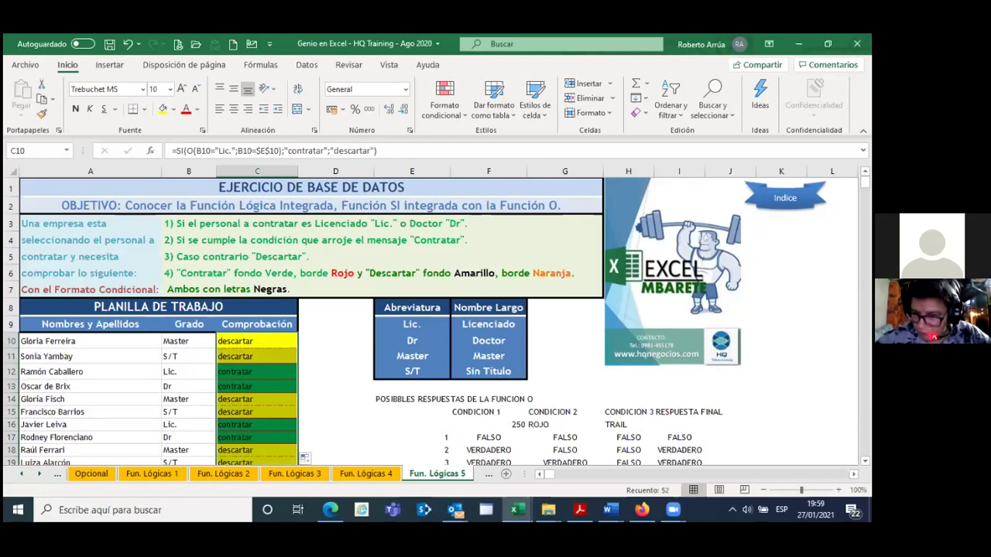
{"action": "mouse_move", "coordinate": [865, 185]}
{"action": "left_mouse_down"}
{"action": "mouse_move", "coordinate": [865, 193]}
{"action": "mouse_move", "coordinate": [864, 182]}
{"action": "left_mouse_up"}
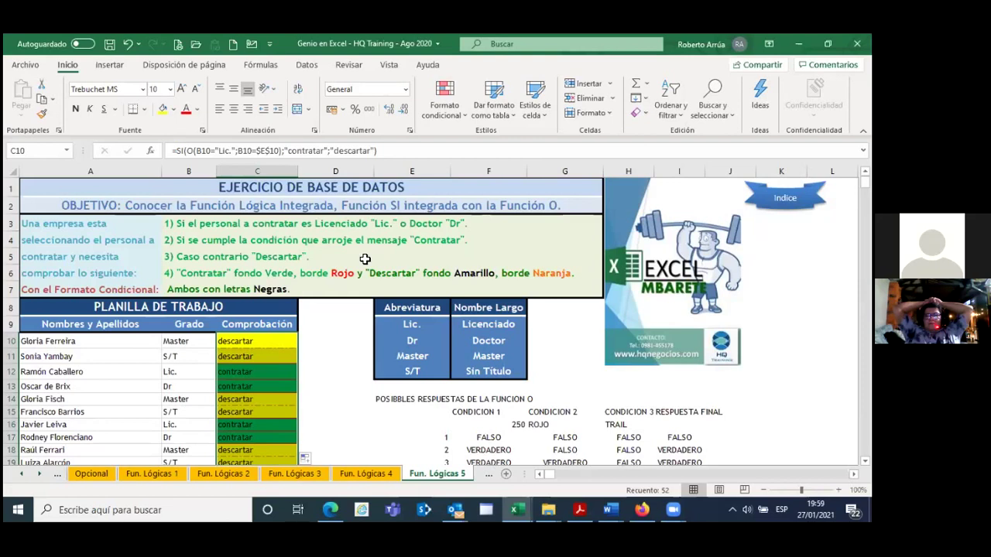
Step: Clear the conditional formatting rules from the selected cells and start a new formatting rule
{"action": "left_click", "coordinate": [461, 112]}
{"action": "mouse_move", "coordinate": [480, 308]}
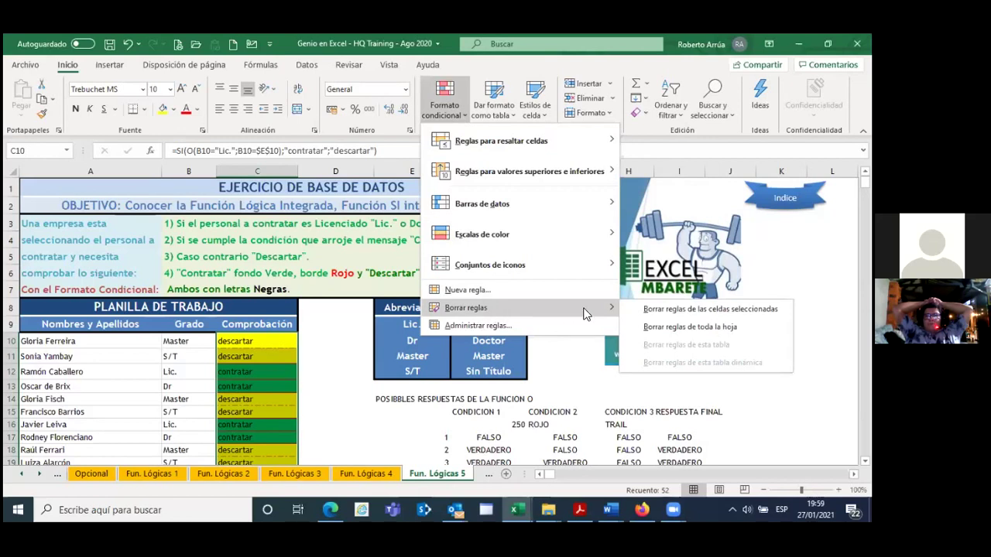
{"action": "left_click", "coordinate": [697, 309]}
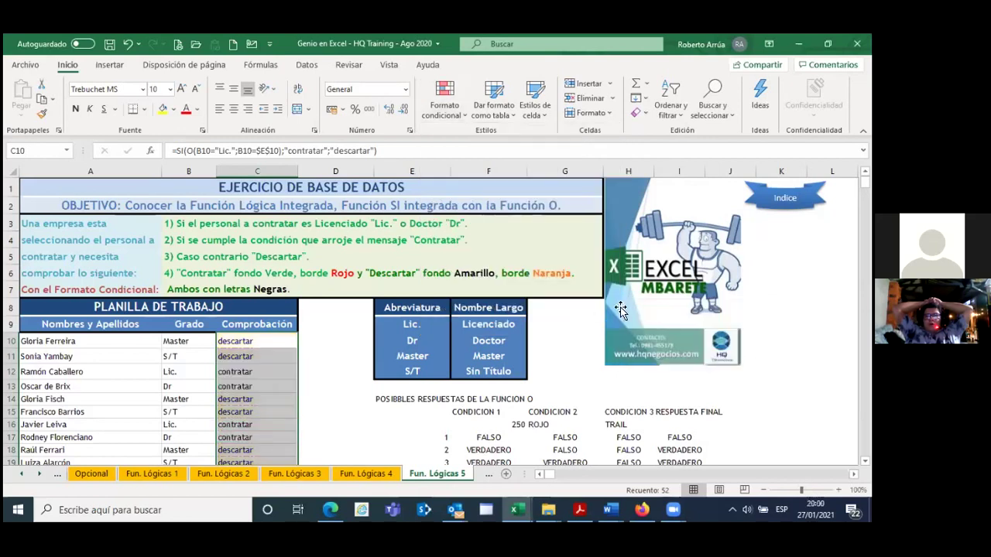
{"action": "left_click", "coordinate": [462, 116]}
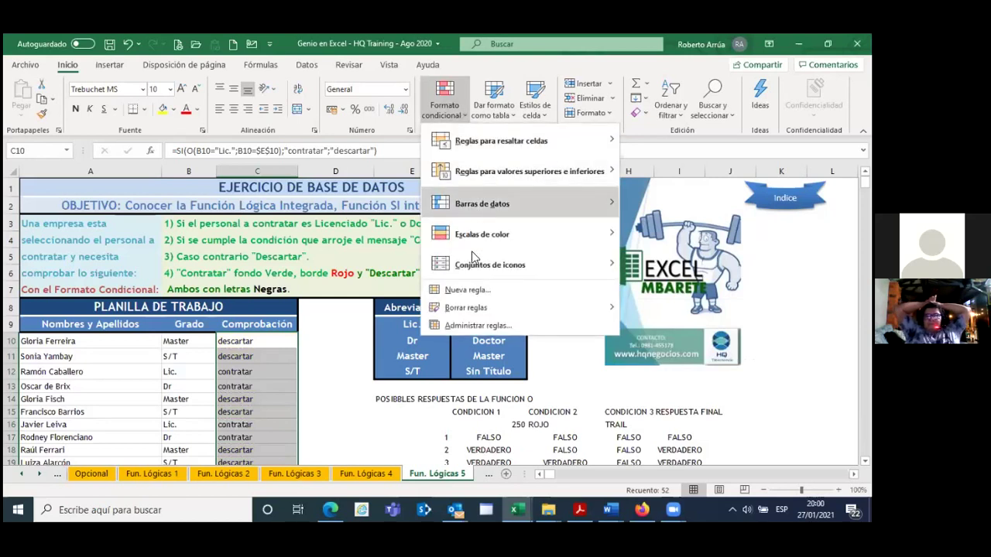
{"action": "left_click", "coordinate": [475, 290]}
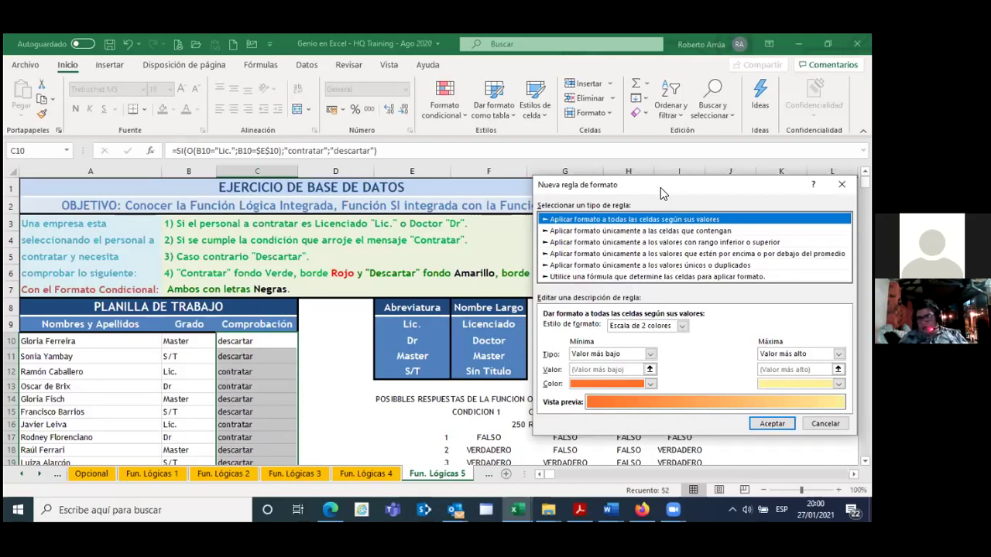
Step: Define a rule for cells whose value equals contratar and open its Formato settings
{"action": "left_click_drag", "start_coordinate": [660, 188], "coordinate": [661, 194]}
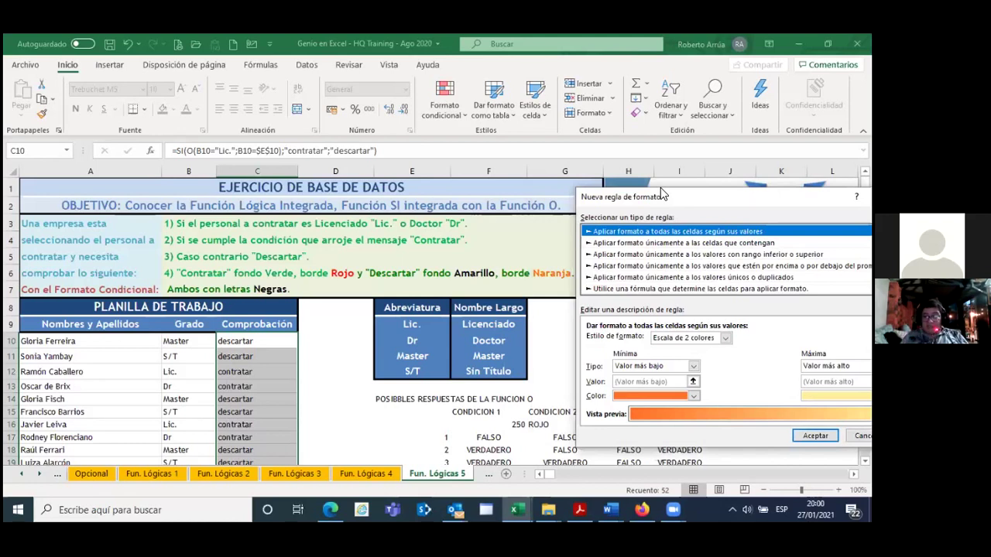
{"action": "left_click", "coordinate": [678, 244]}
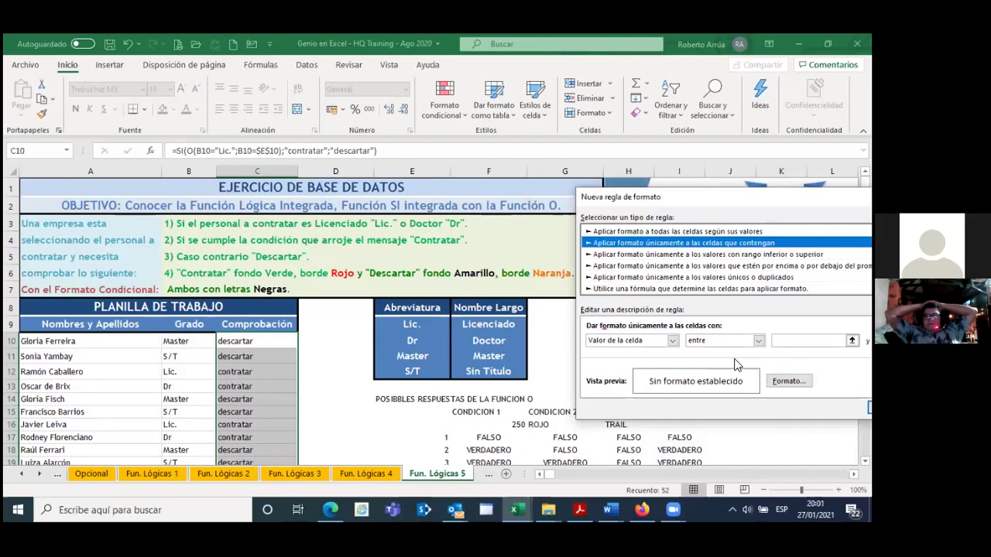
{"action": "left_click", "coordinate": [758, 340]}
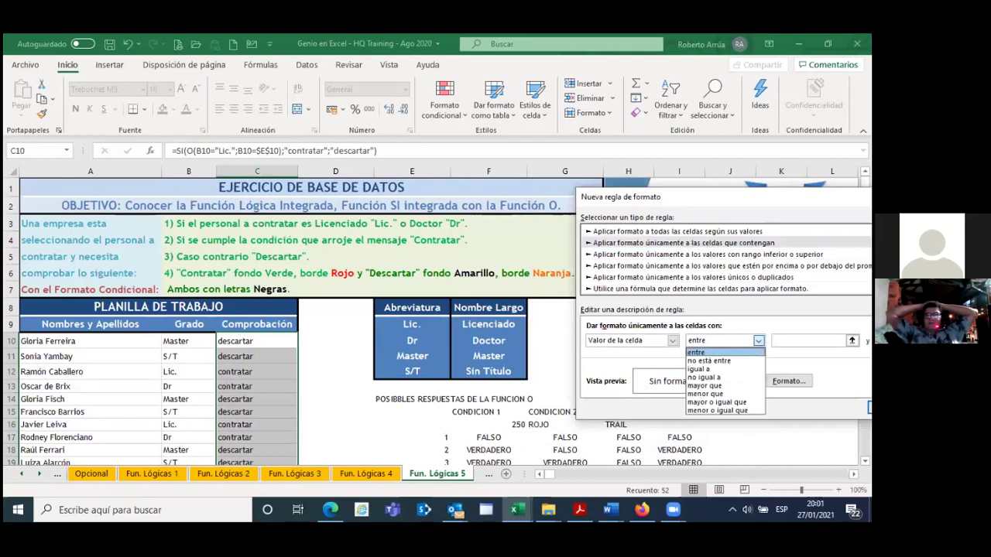
{"action": "left_click", "coordinate": [719, 370]}
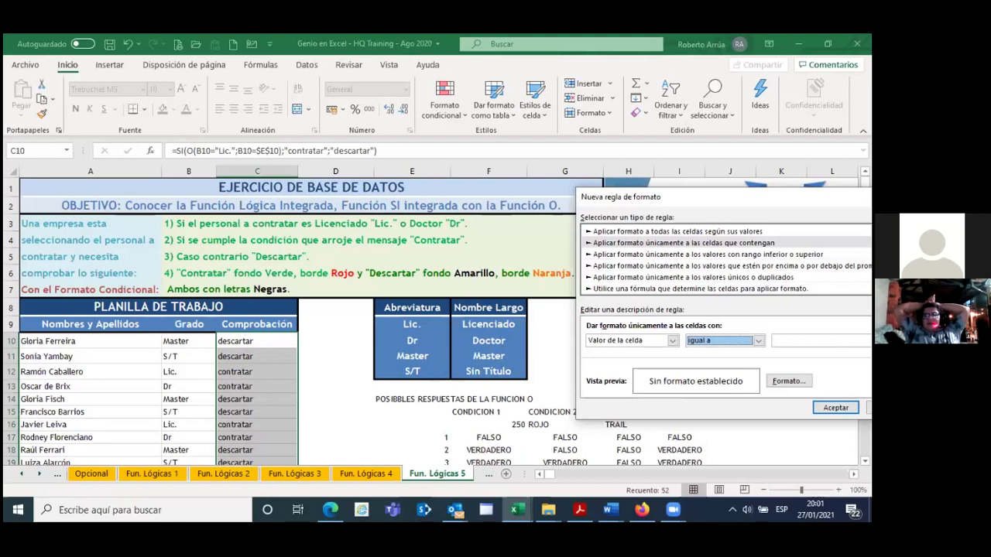
{"action": "type", "text": "contratar"}
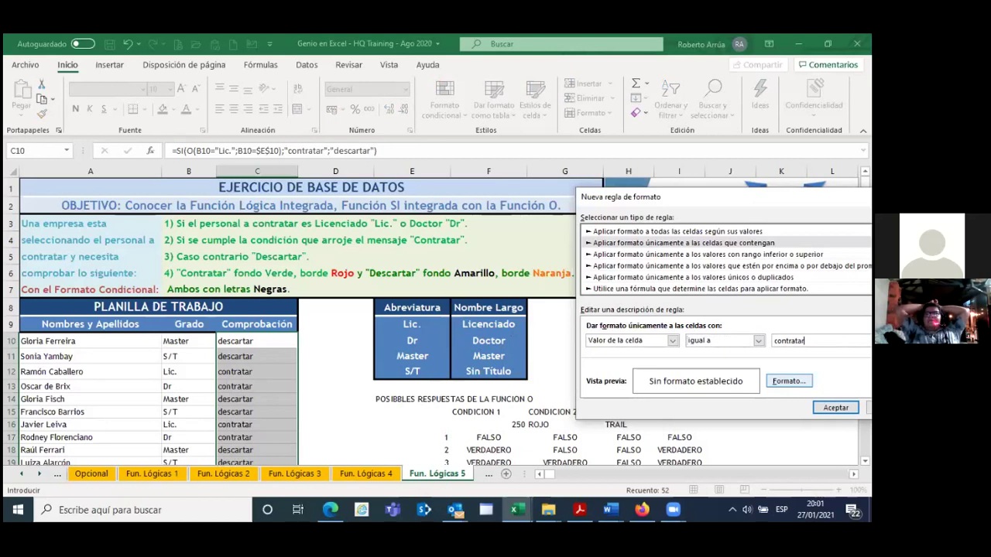
{"action": "left_click", "coordinate": [788, 381]}
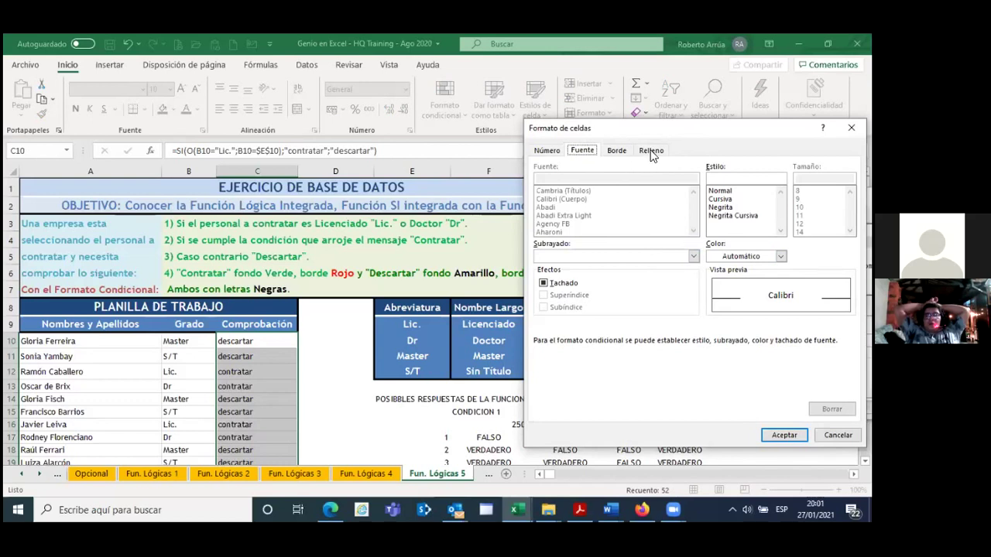
Step: Give the contratar format a green fill and a red outline border
{"action": "left_click", "coordinate": [652, 152]}
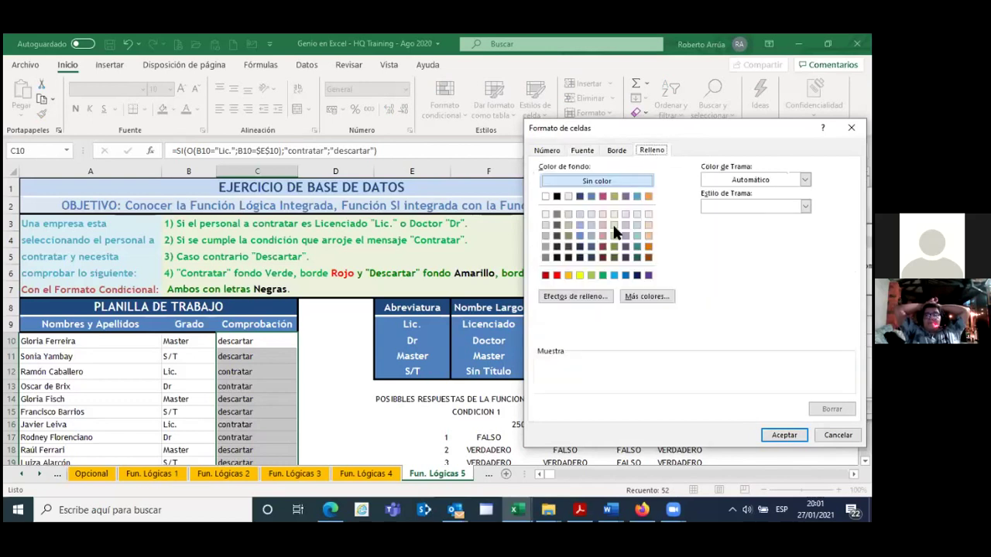
{"action": "left_click", "coordinate": [603, 276]}
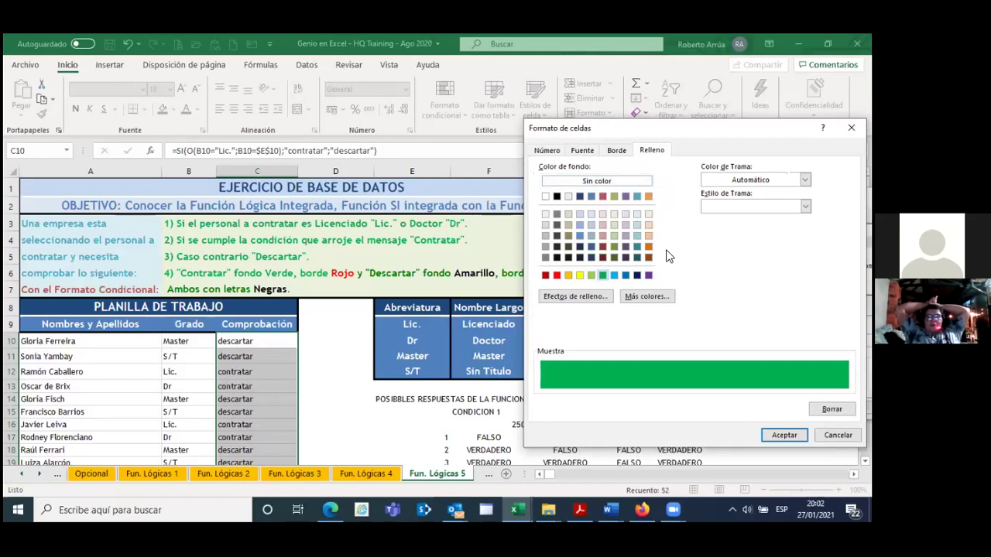
{"action": "left_click", "coordinate": [617, 152]}
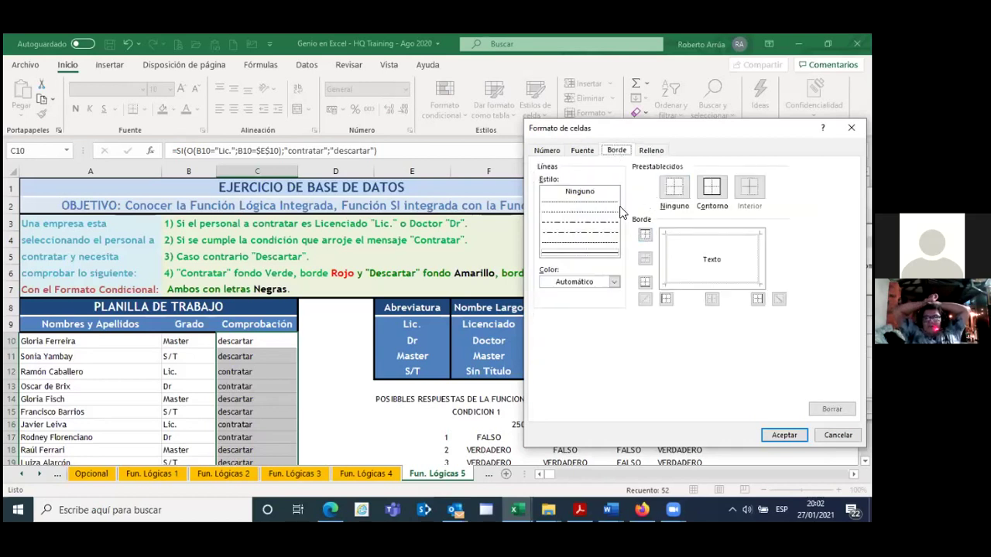
{"action": "left_click", "coordinate": [614, 283]}
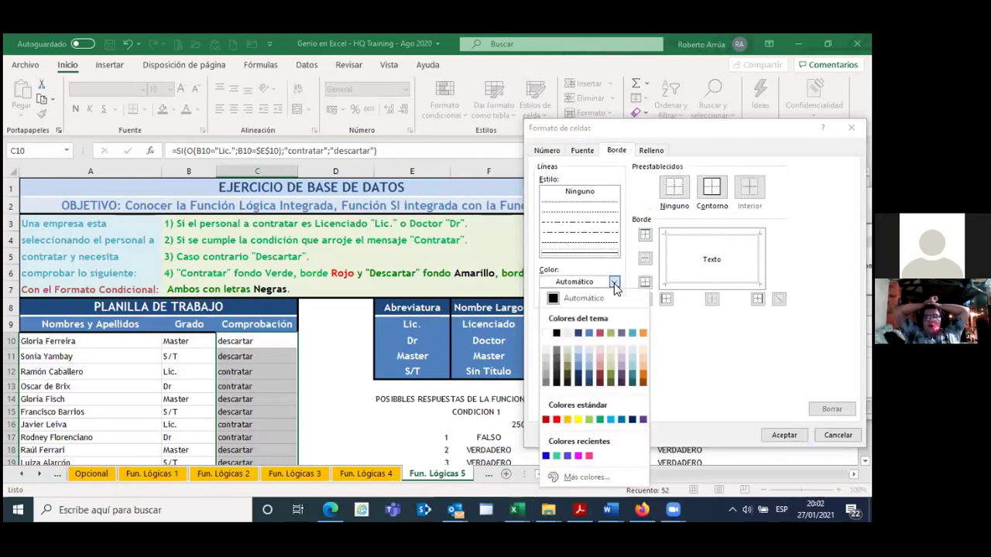
{"action": "left_click", "coordinate": [555, 420]}
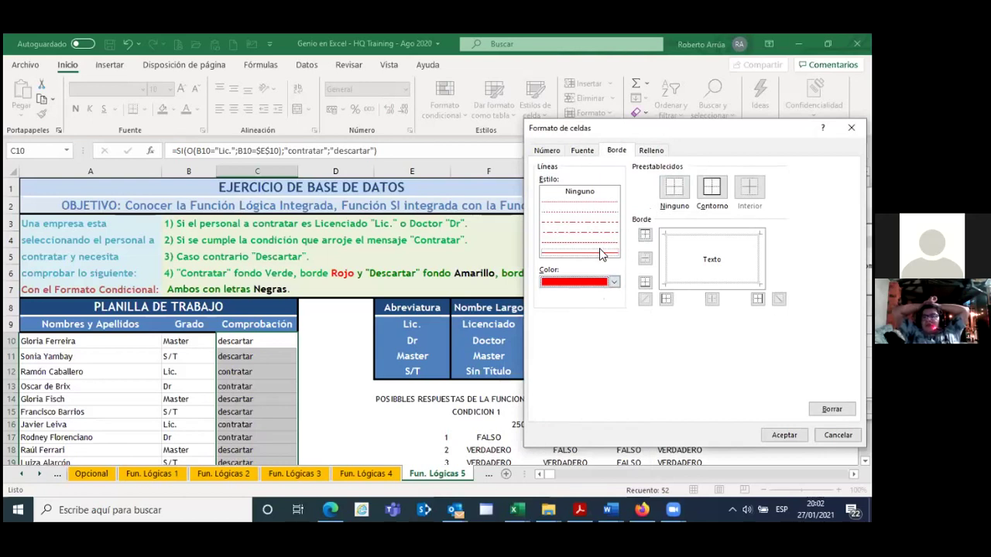
{"action": "left_click", "coordinate": [713, 193]}
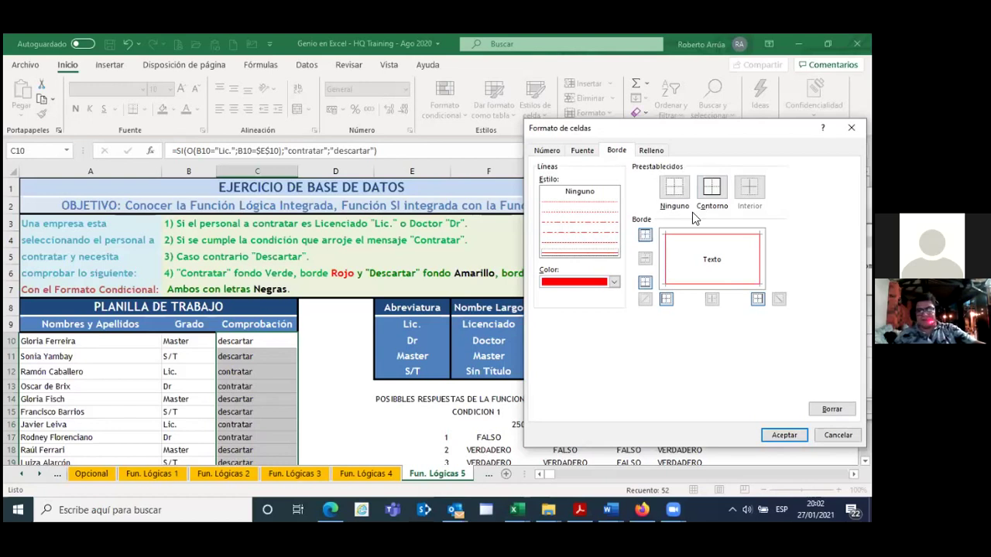
Step: Make the contratar text bold and save the rule
{"action": "left_click", "coordinate": [586, 151]}
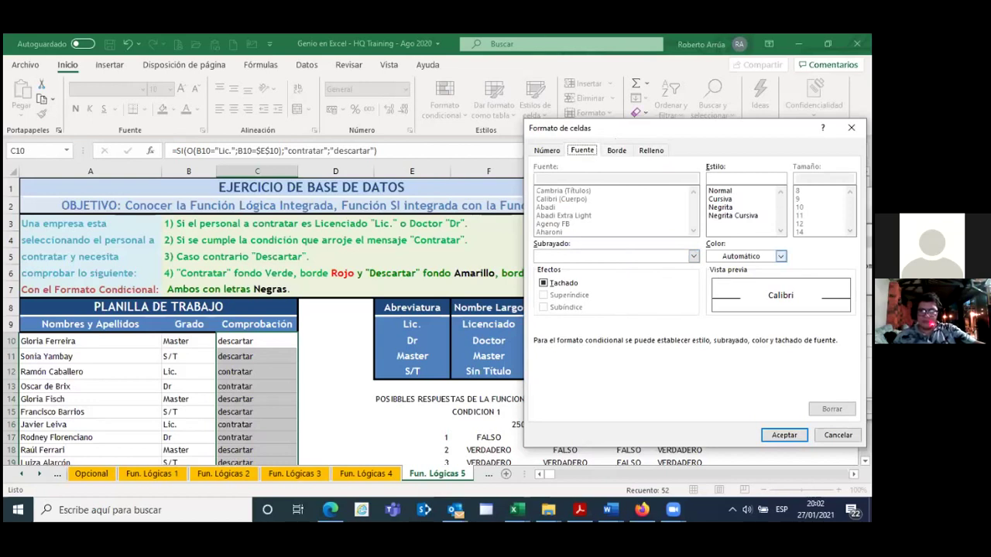
{"action": "left_click", "coordinate": [728, 207]}
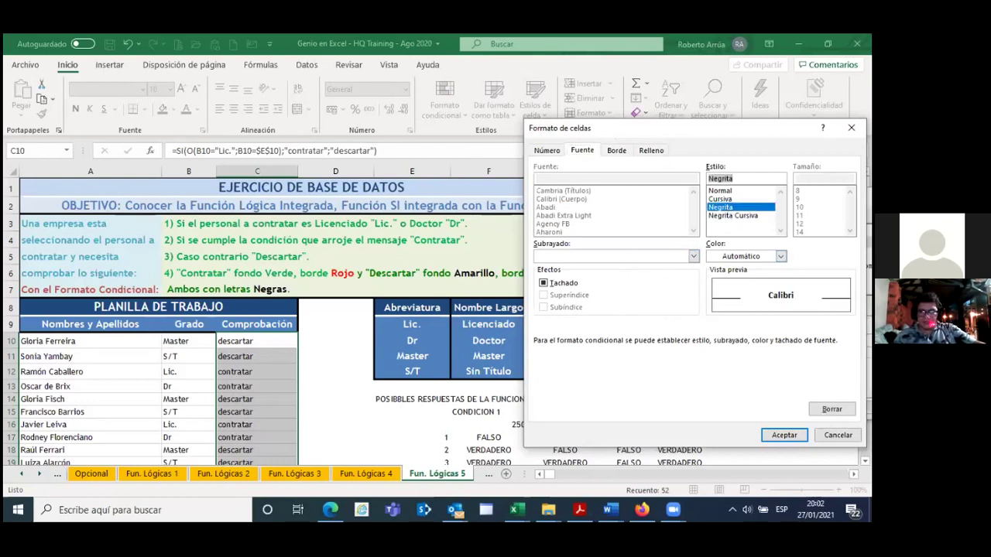
{"action": "left_click", "coordinate": [783, 435]}
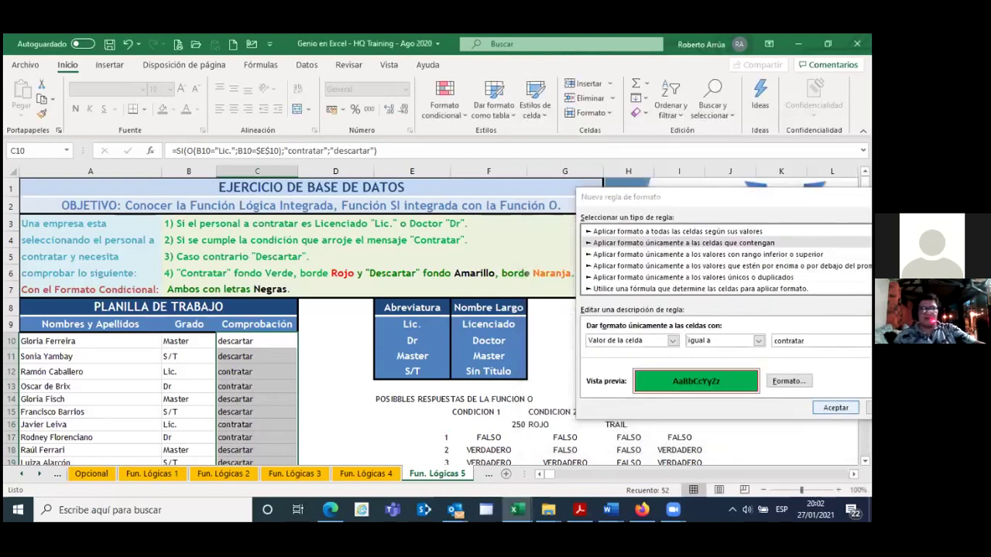
{"action": "left_click", "coordinate": [836, 408]}
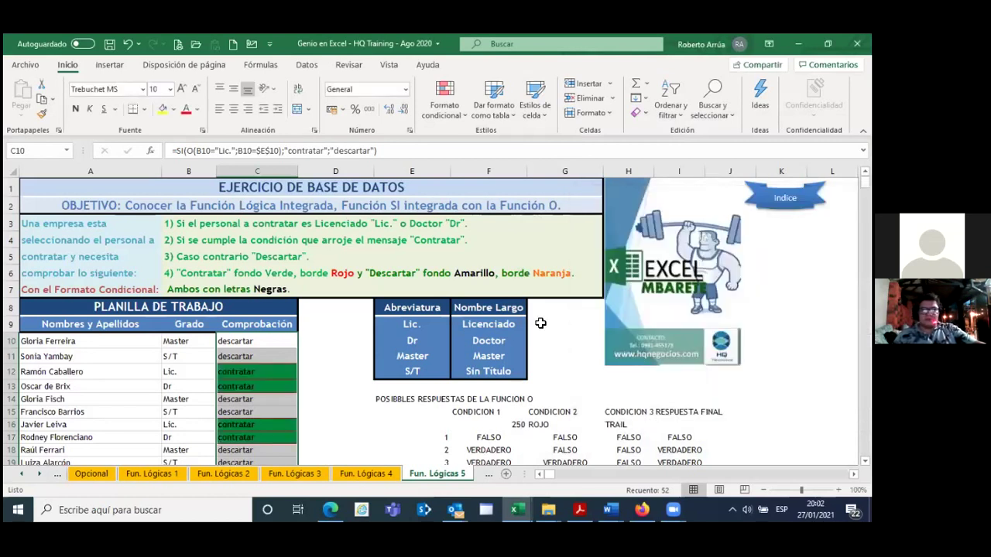
Step: Create a Texto específico rule for cells containing 'descartar' and open its format settings
{"action": "left_click", "coordinate": [467, 120]}
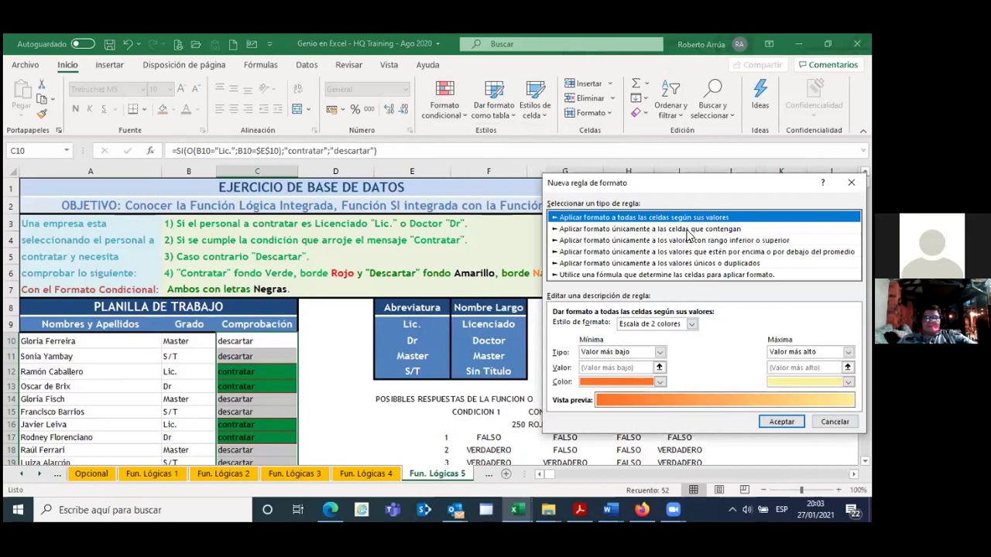
{"action": "left_click", "coordinate": [686, 230]}
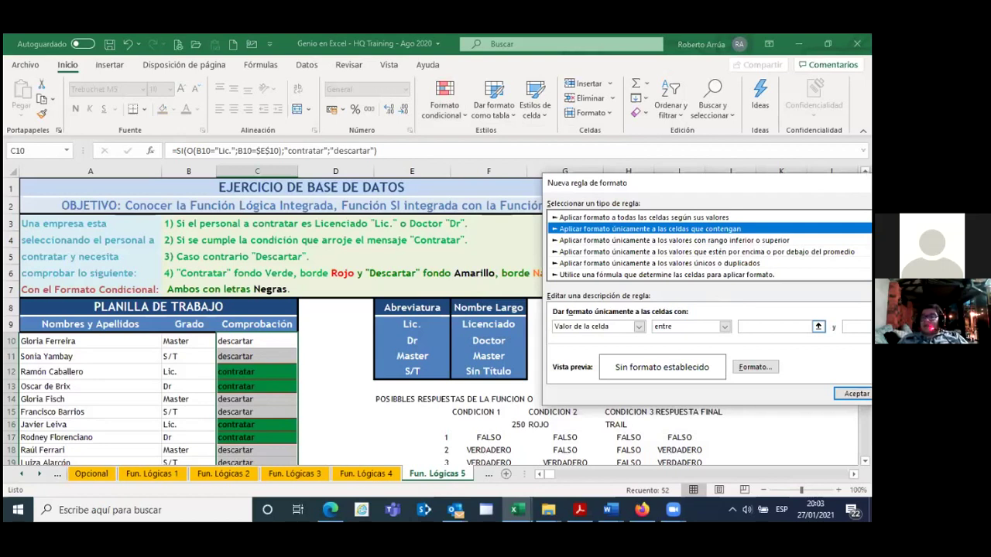
{"action": "left_click", "coordinate": [710, 327]}
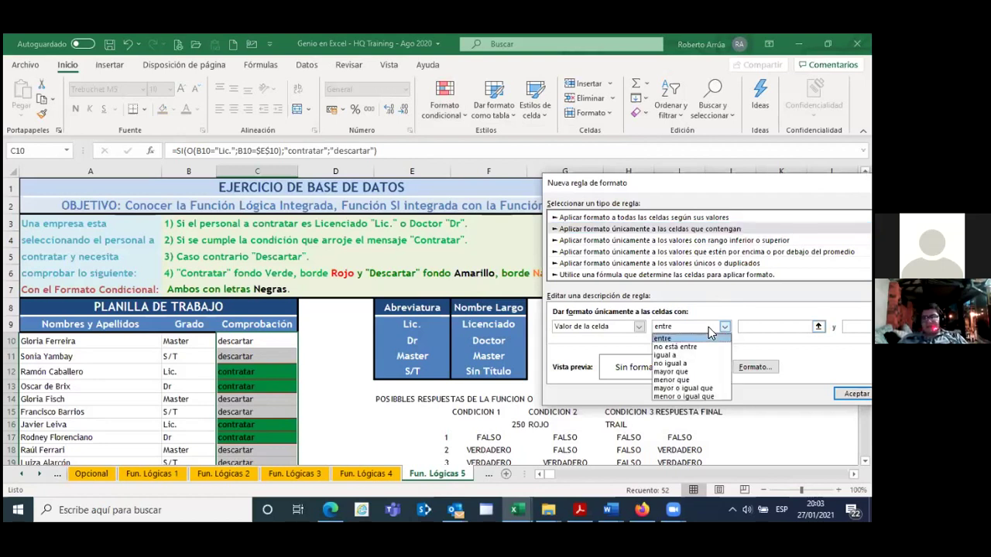
{"action": "left_click", "coordinate": [683, 355]}
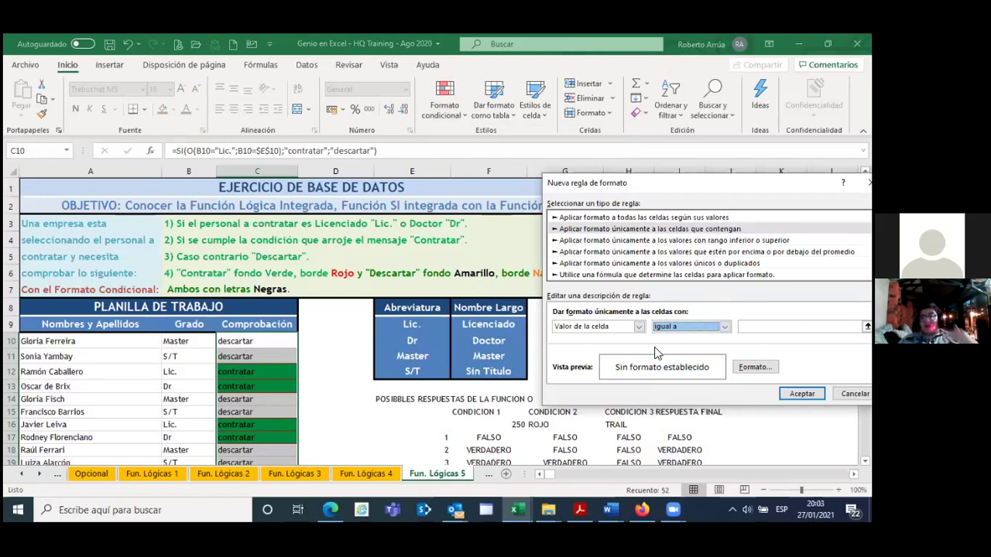
{"action": "left_click", "coordinate": [638, 328]}
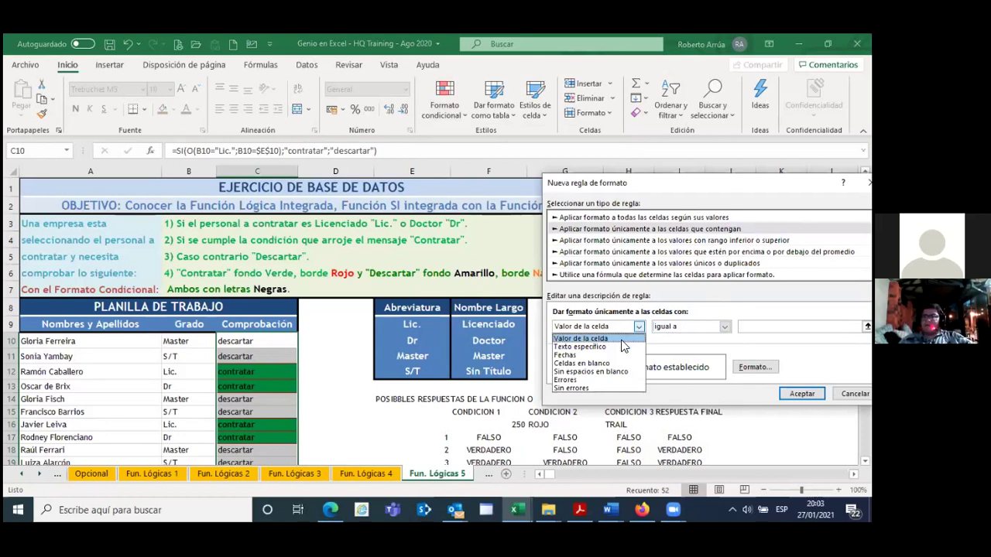
{"action": "left_click", "coordinate": [611, 347]}
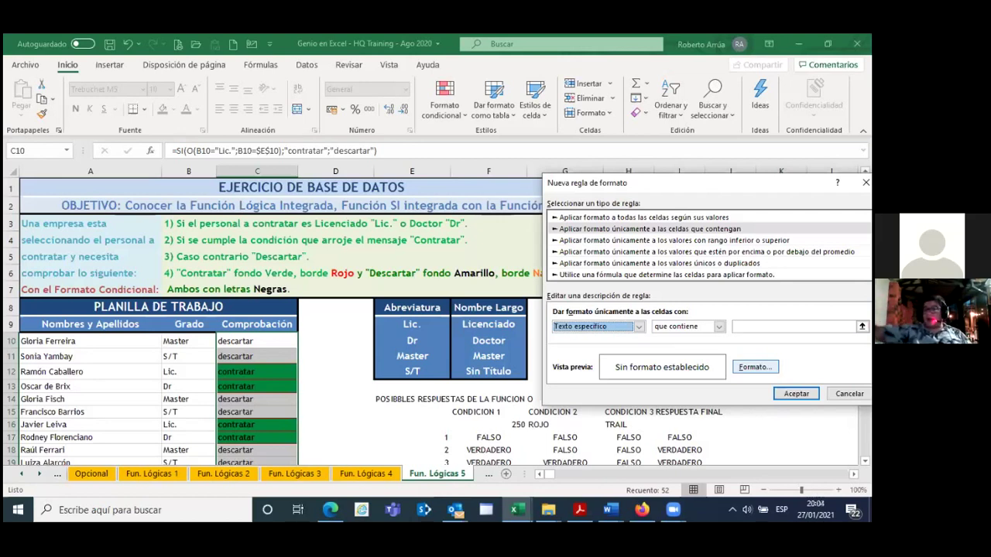
{"action": "left_click", "coordinate": [793, 326]}
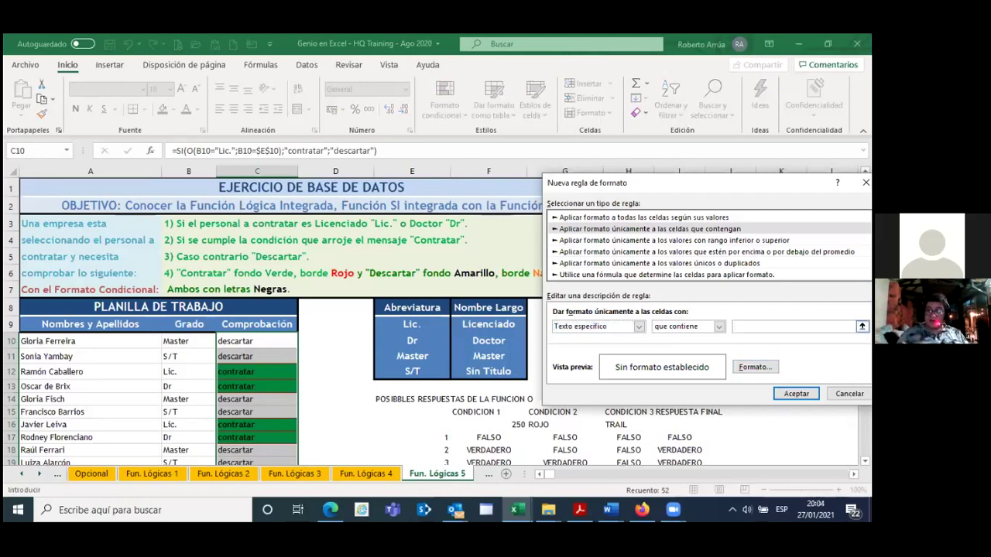
{"action": "type", "text": "descartar"}
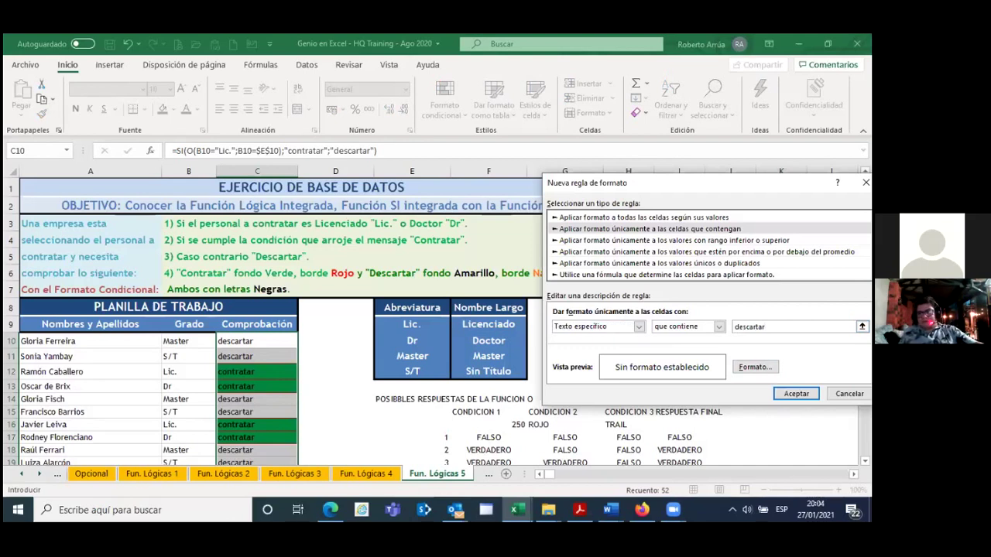
{"action": "left_click", "coordinate": [755, 367]}
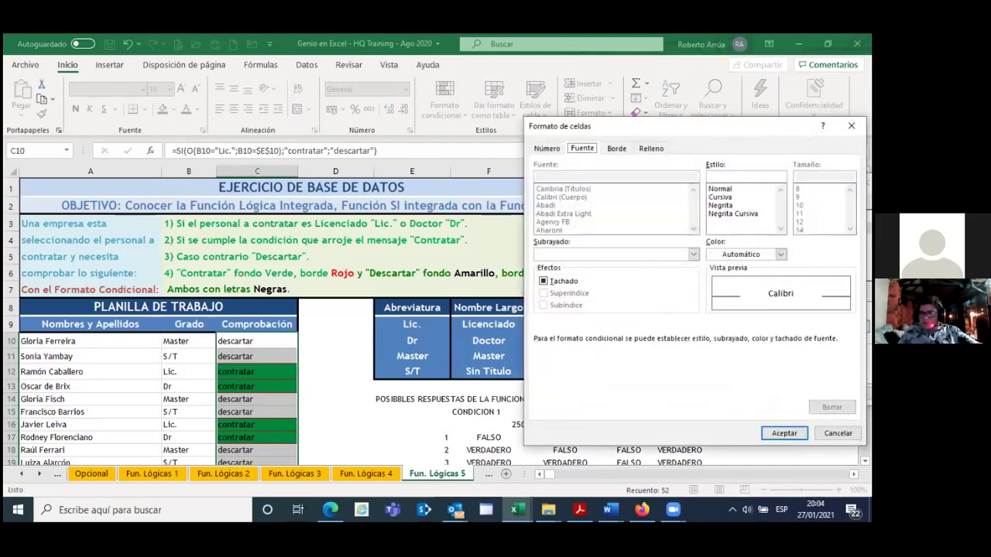
Step: Give the descartar format a yellow fill and an orange outline border
{"action": "left_click", "coordinate": [653, 148]}
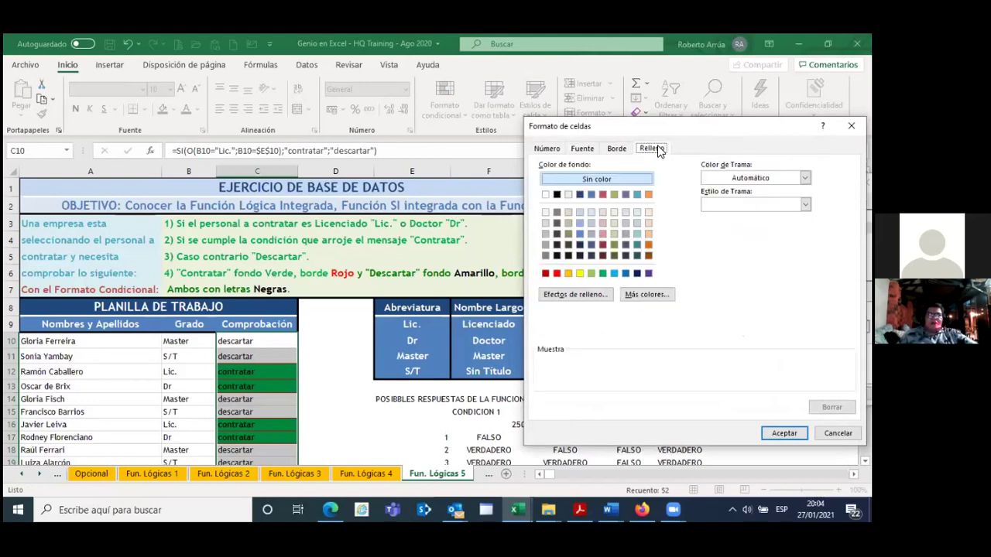
{"action": "left_click", "coordinate": [579, 273]}
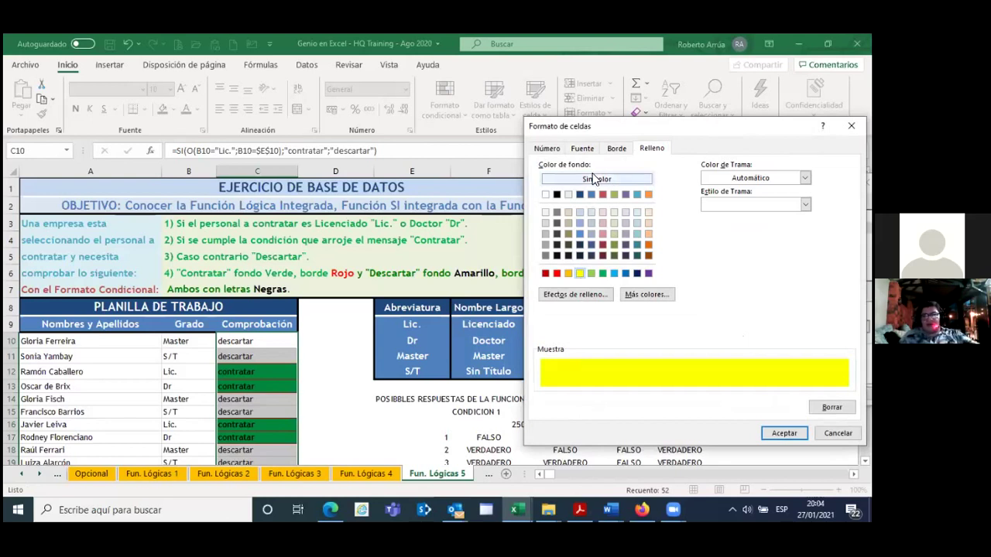
{"action": "left_click", "coordinate": [616, 151]}
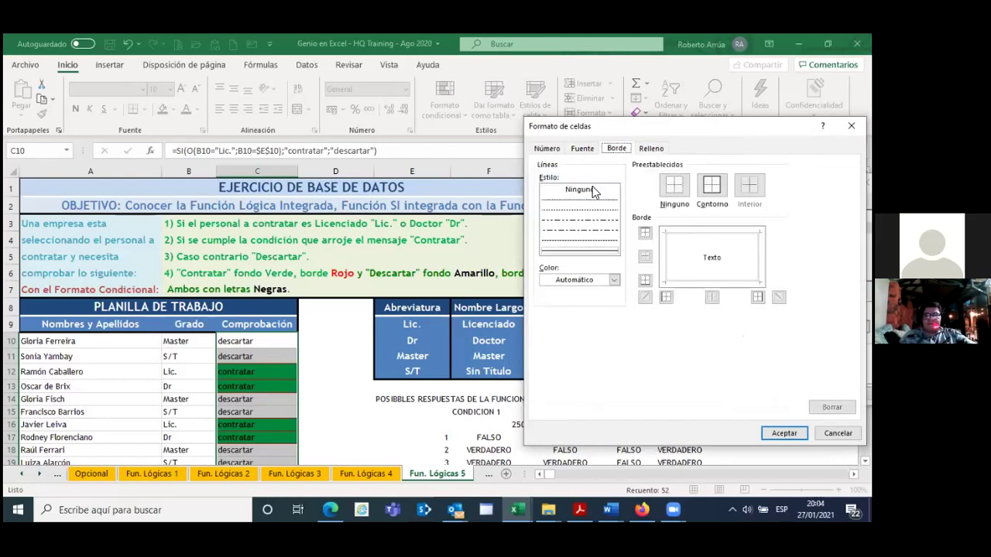
{"action": "left_click", "coordinate": [713, 185]}
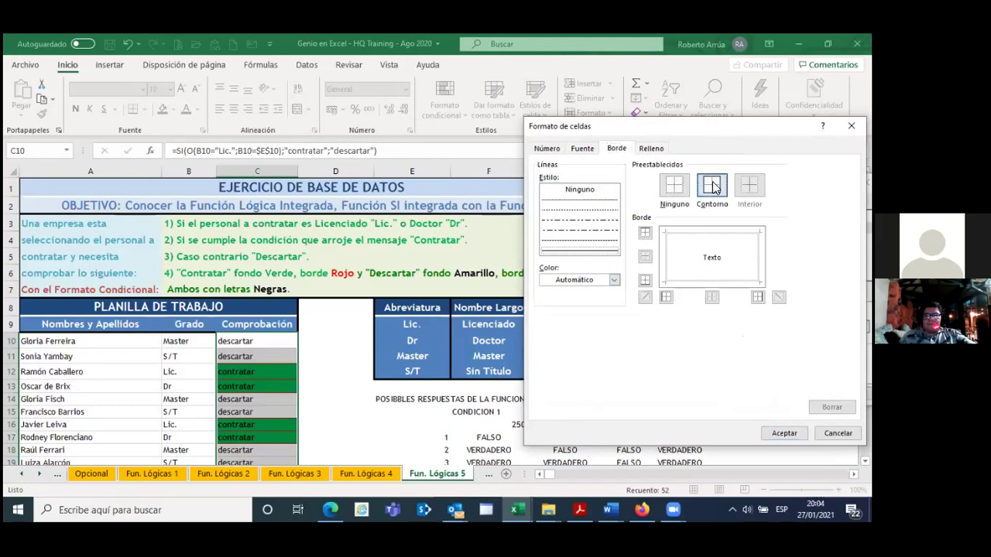
{"action": "left_click", "coordinate": [614, 282]}
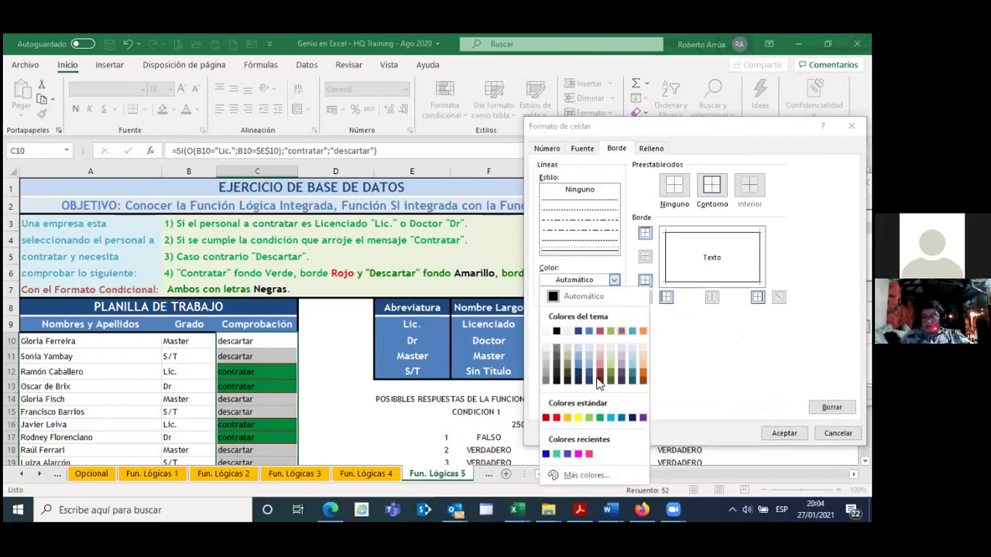
{"action": "left_click", "coordinate": [567, 418]}
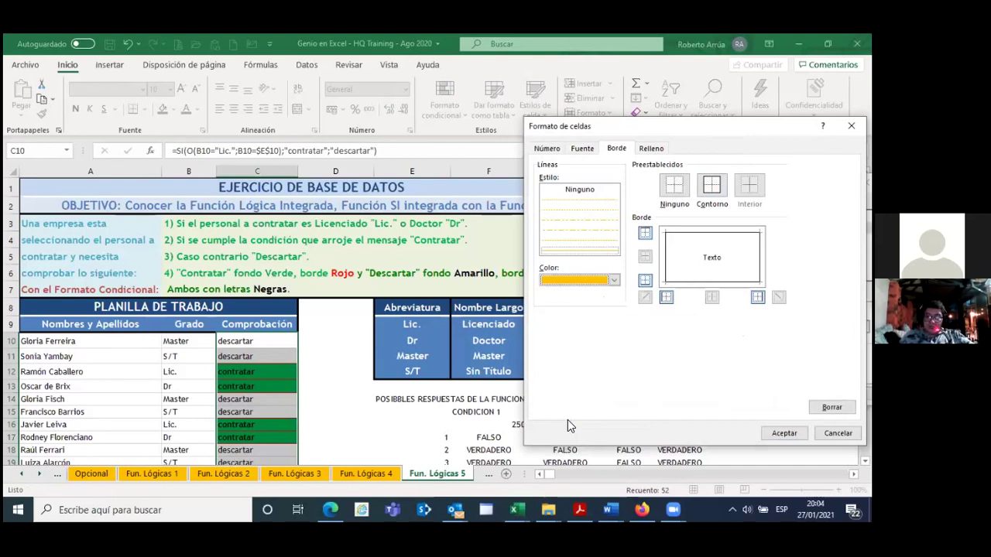
{"action": "left_click", "coordinate": [712, 187]}
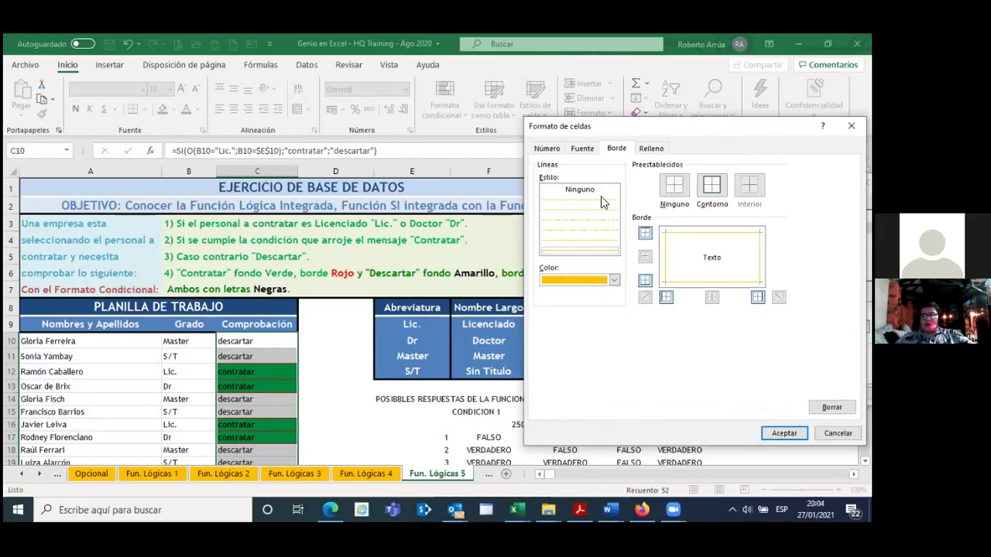
Step: Make the descartar text bold and confirm the format
{"action": "left_click", "coordinate": [588, 152]}
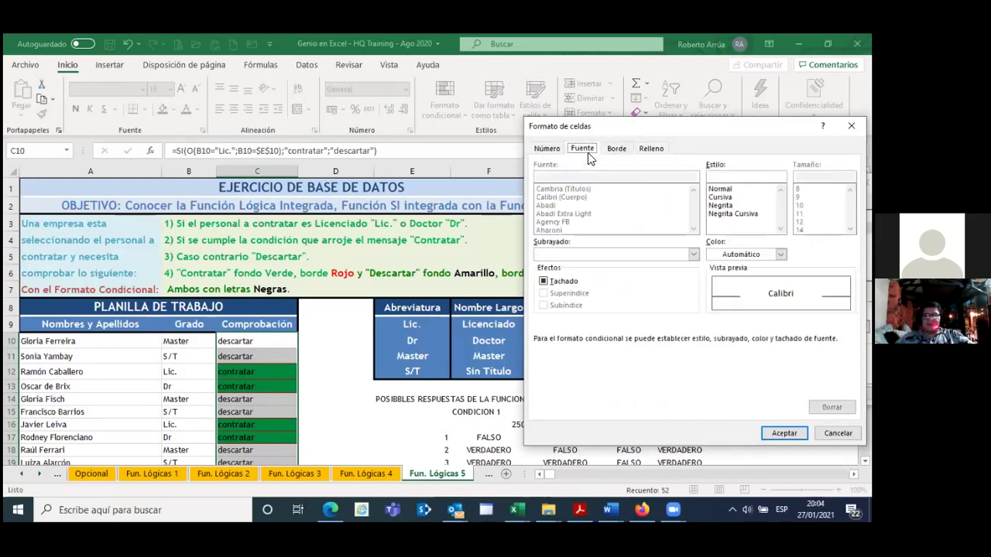
{"action": "left_click", "coordinate": [719, 206]}
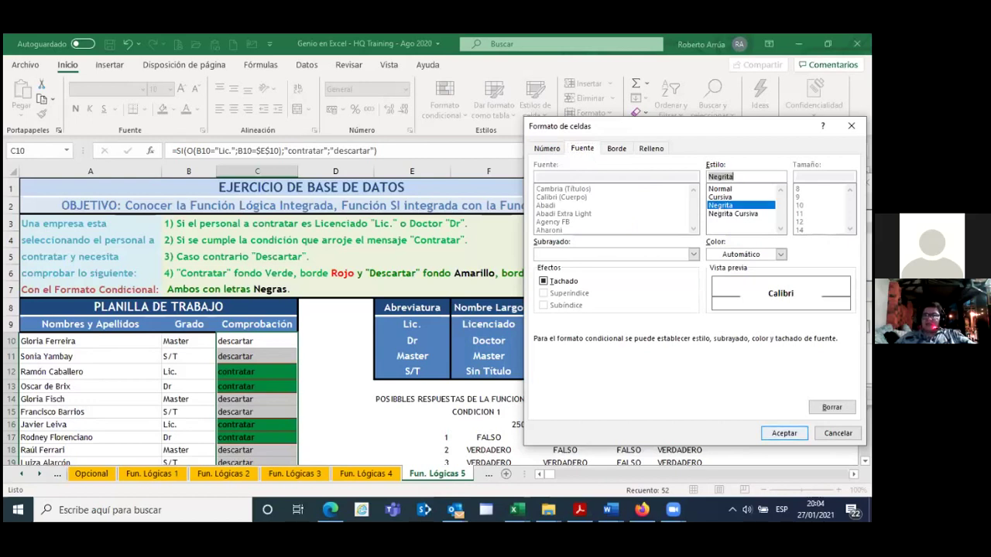
{"action": "left_click", "coordinate": [783, 433]}
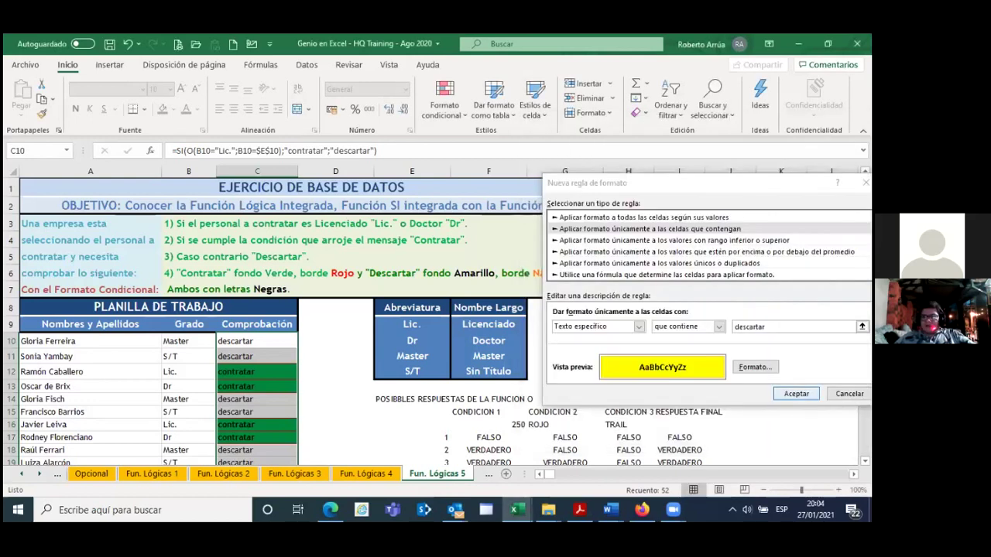
Step: Save the descartar rule, then choose a tab colour for the Fun. Lógicas 5 sheet
{"action": "left_click", "coordinate": [795, 393]}
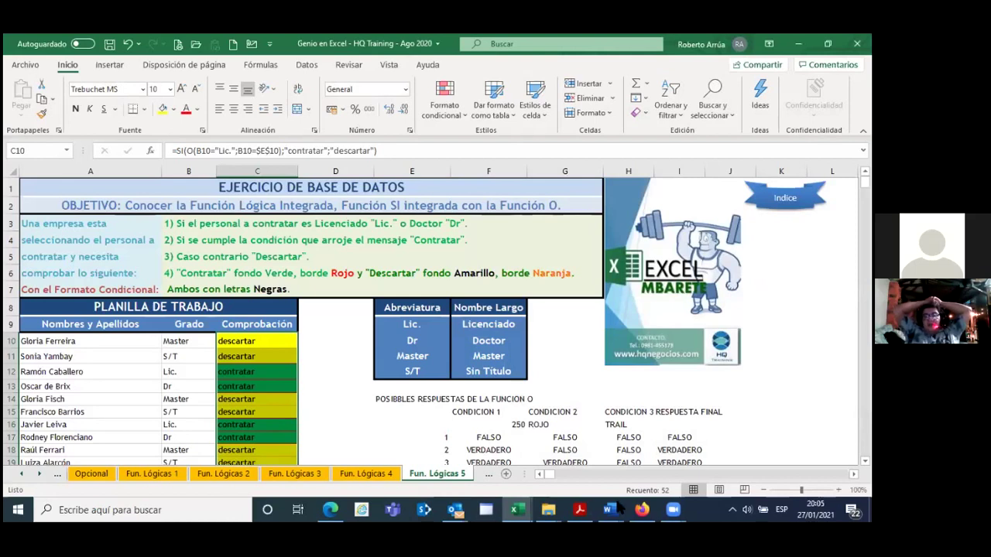
{"action": "right_click", "coordinate": [441, 469]}
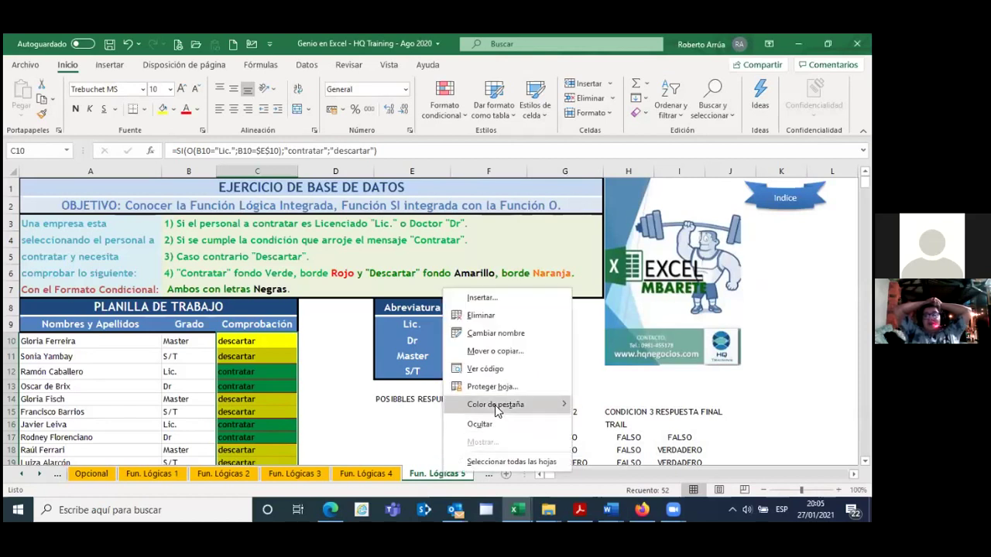
{"action": "mouse_move", "coordinate": [496, 404]}
{"action": "left_click", "coordinate": [599, 408]}
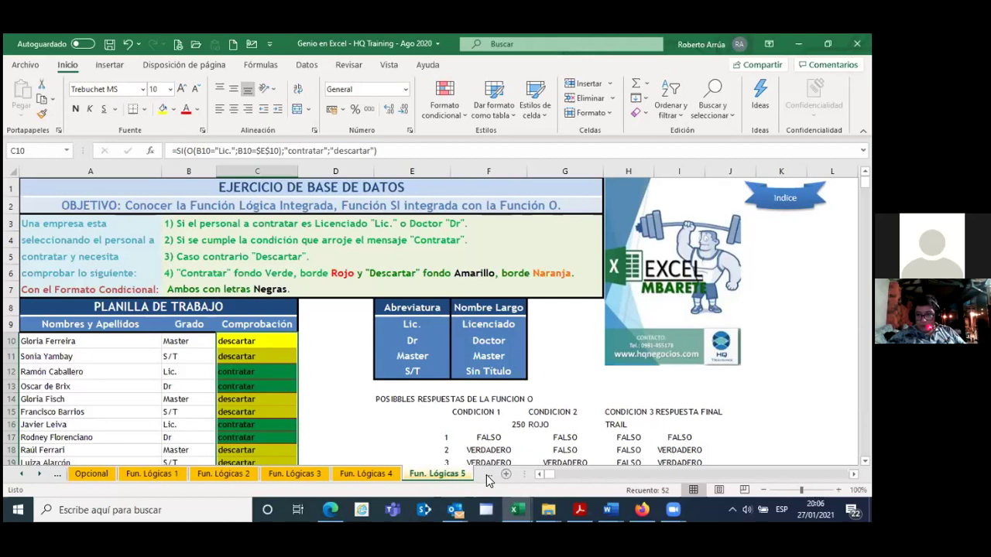
{"action": "left_click", "coordinate": [486, 475]}
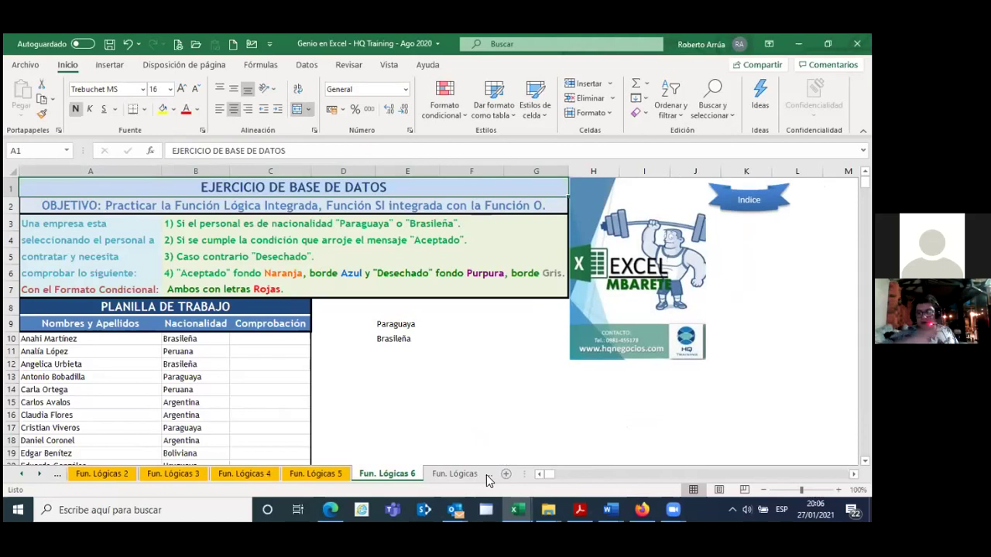
{"action": "left_click", "coordinate": [486, 474]}
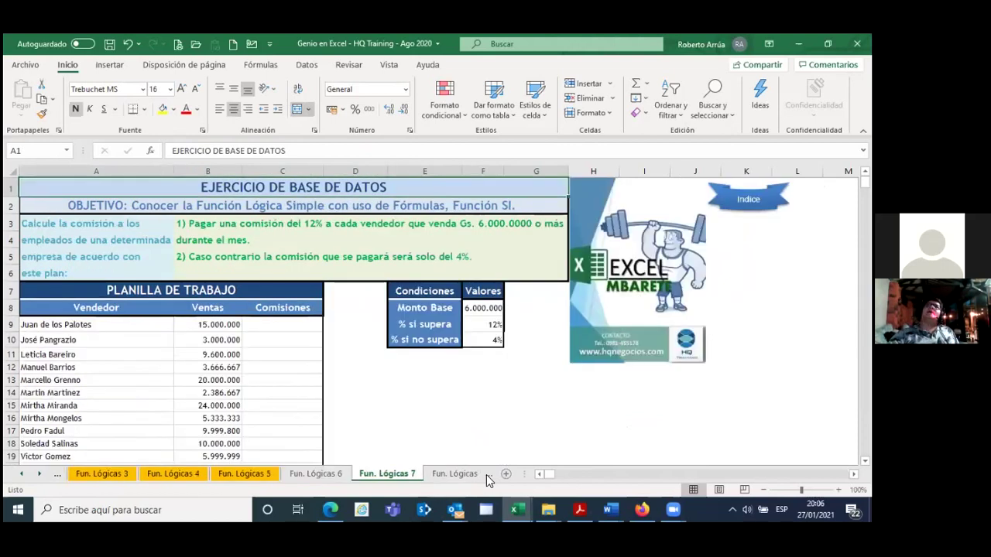
{"action": "left_click", "coordinate": [486, 475]}
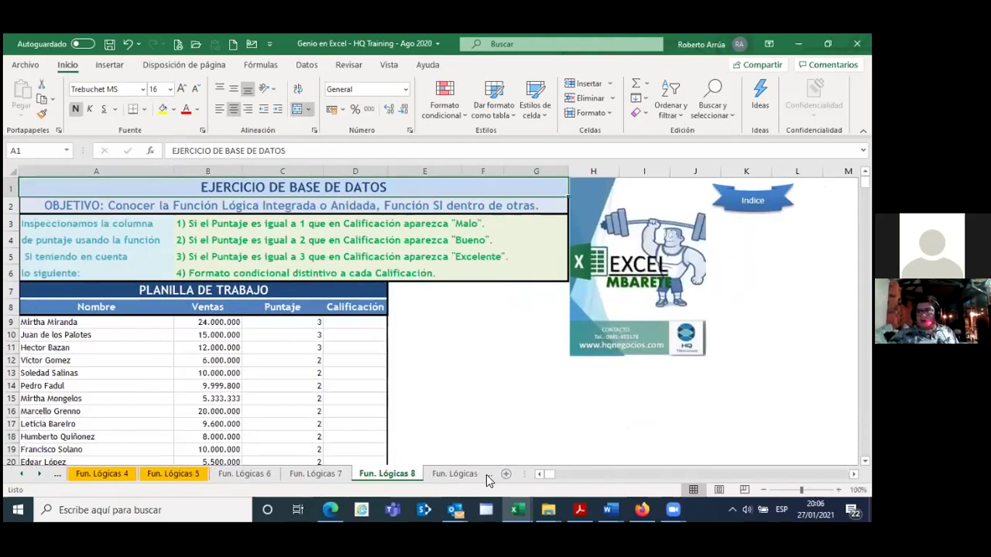
{"action": "left_click", "coordinate": [486, 474]}
{"action": "left_click", "coordinate": [486, 475]}
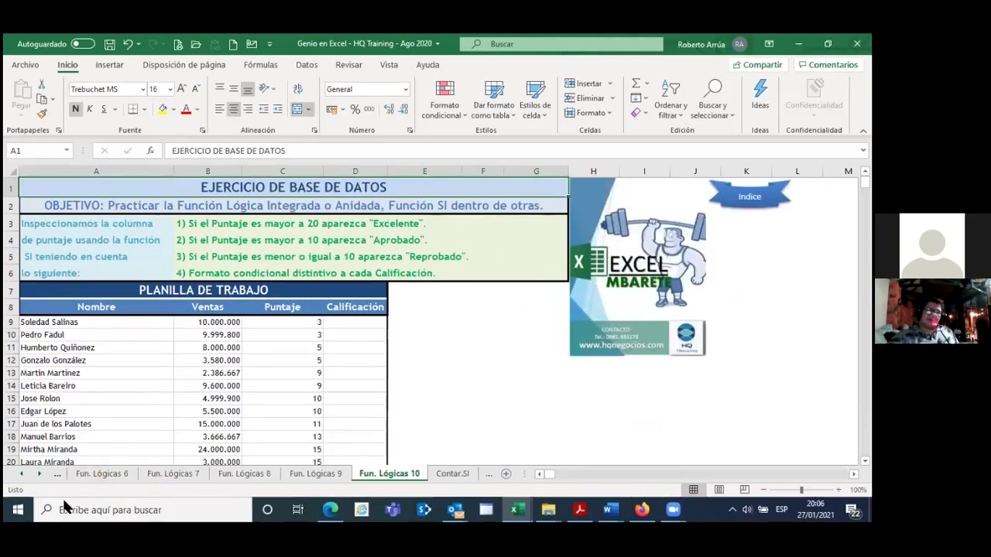
{"action": "left_click", "coordinate": [59, 475]}
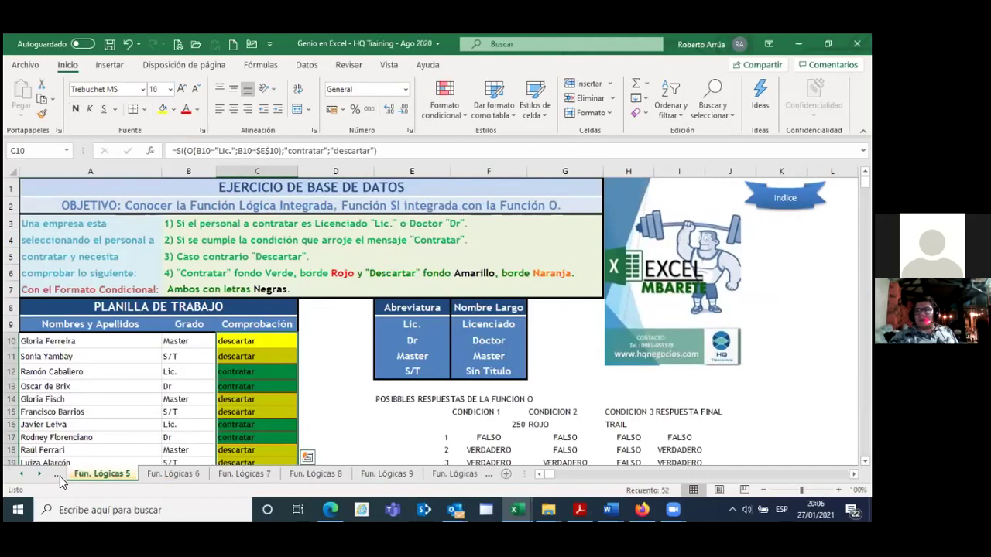